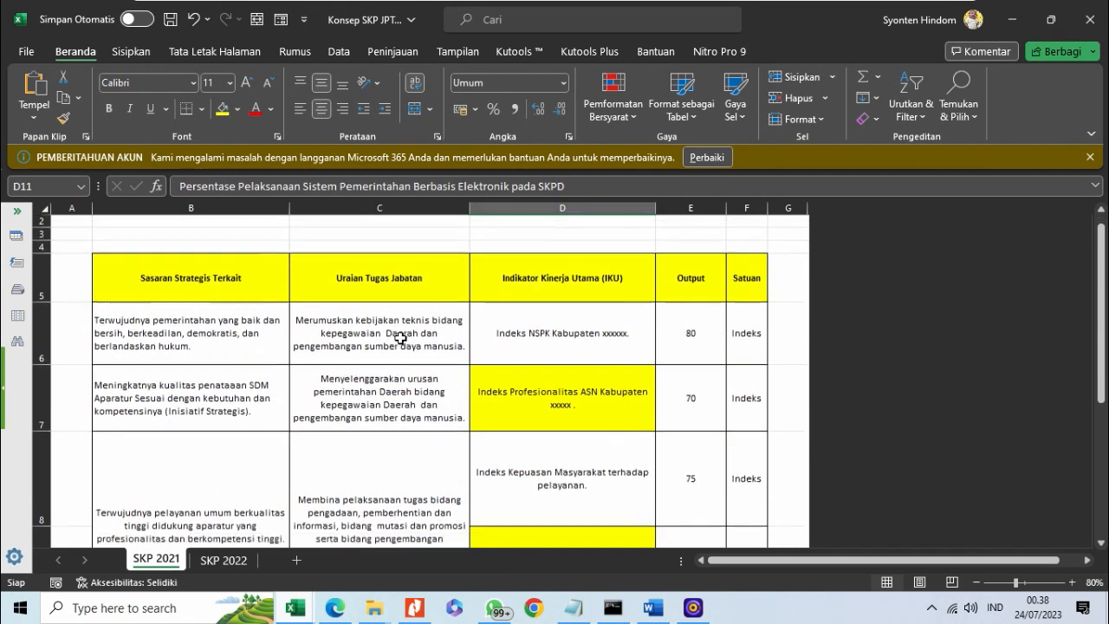
Review the Sasaran Strategis Terkait column on the SKP 2021 sheet, from the heading through the entry in B11.
left_click(170, 295)
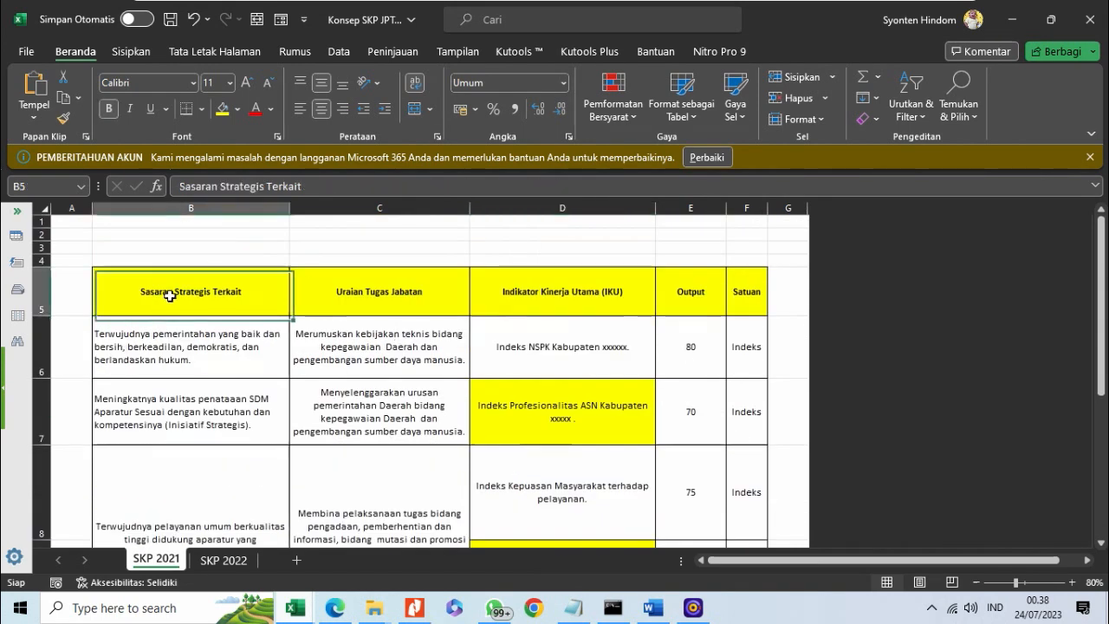
left_click(201, 357)
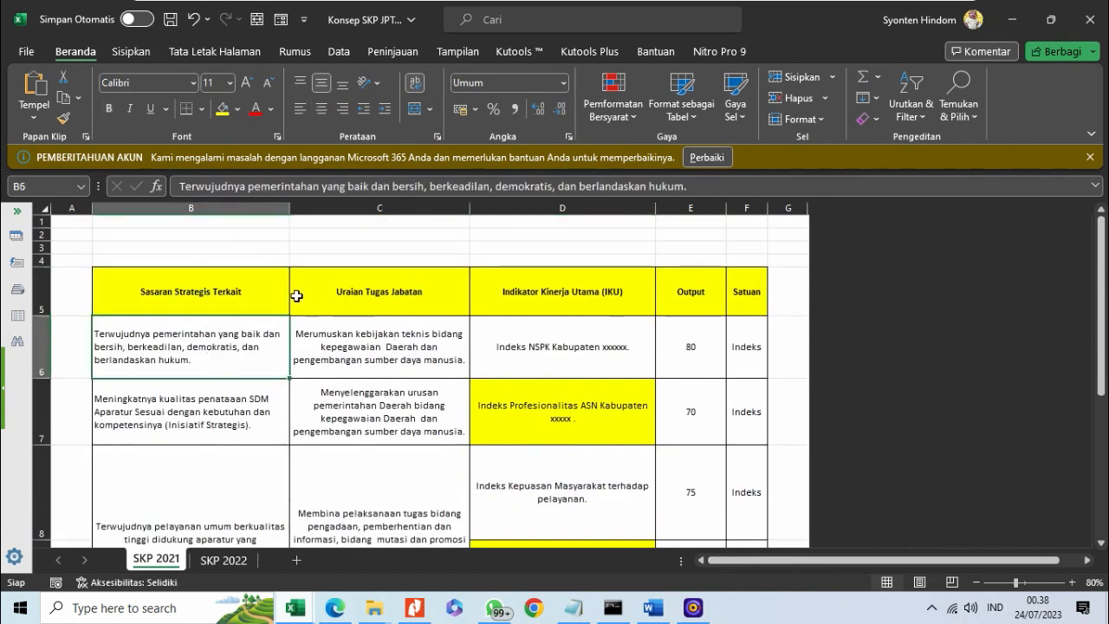
left_click_drag(234, 288, 238, 421)
left_click(176, 349)
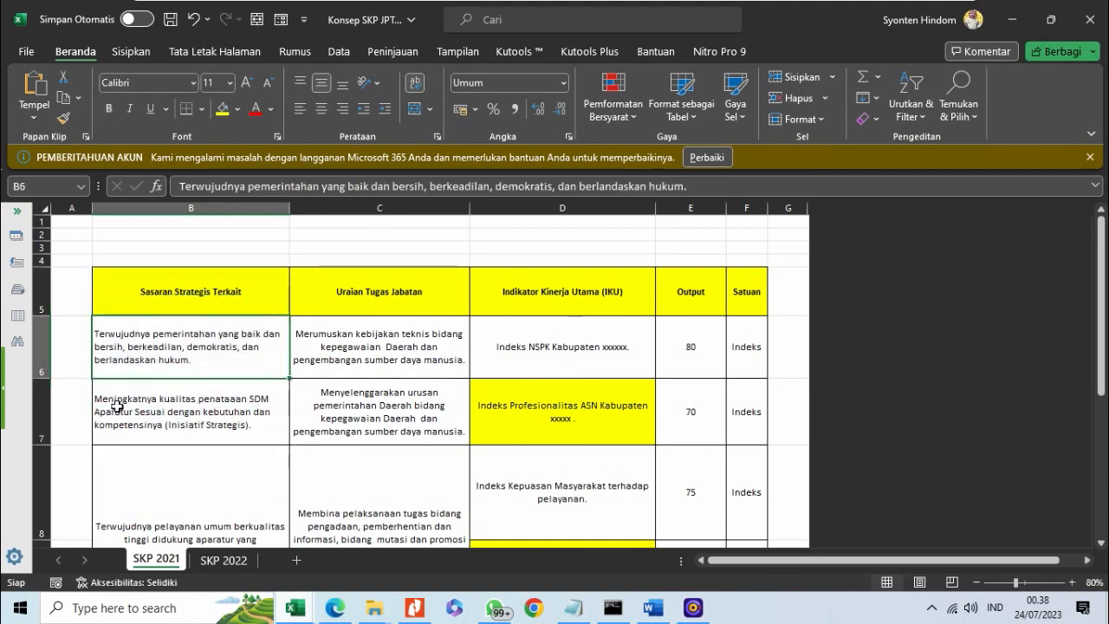
left_click(151, 411)
scroll(151, 417, "down", 3)
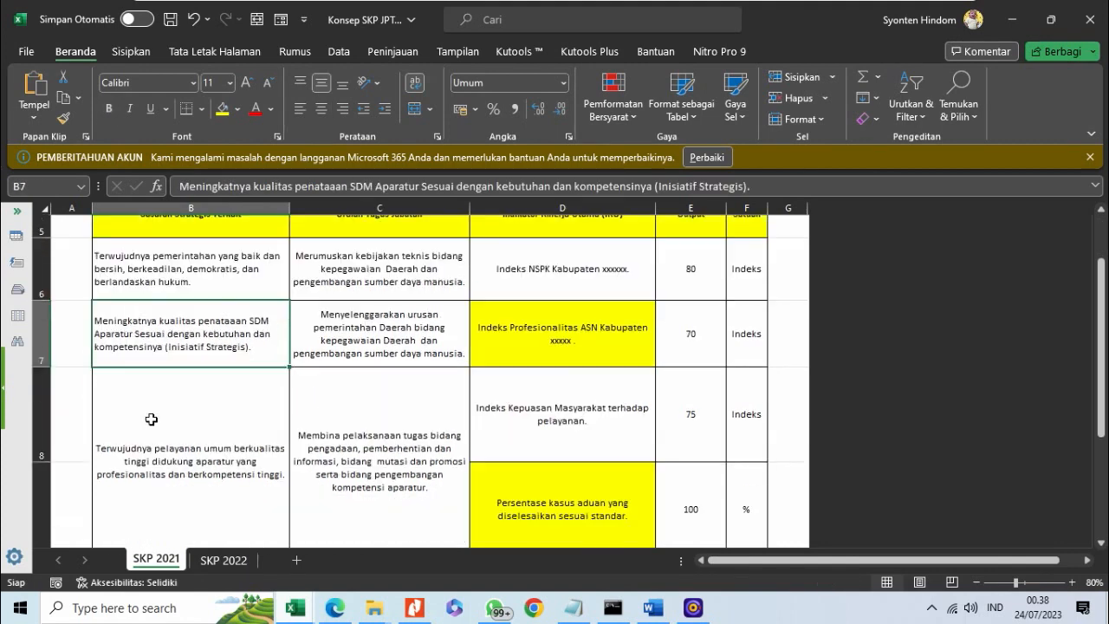
left_click(163, 407)
scroll(162, 410, "down", 1)
left_click(178, 487)
scroll(177, 486, "down", 2)
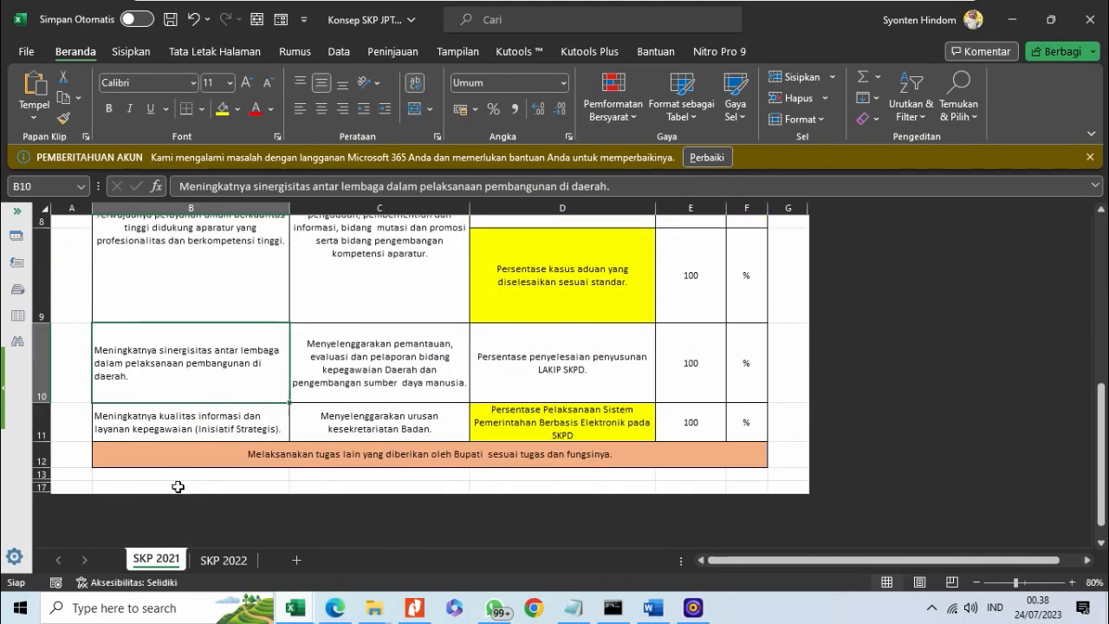
left_click(173, 435)
scroll(174, 433, "up", 3)
scroll(173, 431, "up", 1)
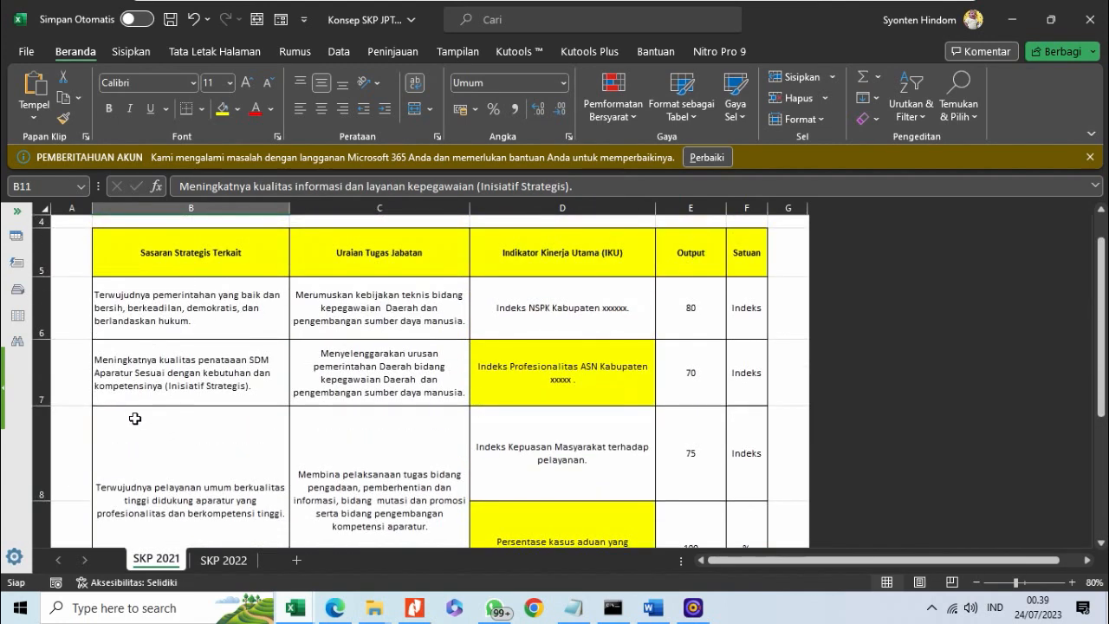
Examine the first two strategic objectives in B6 and B7 under the Sasaran Strategis Terkait heading.
left_click(129, 294)
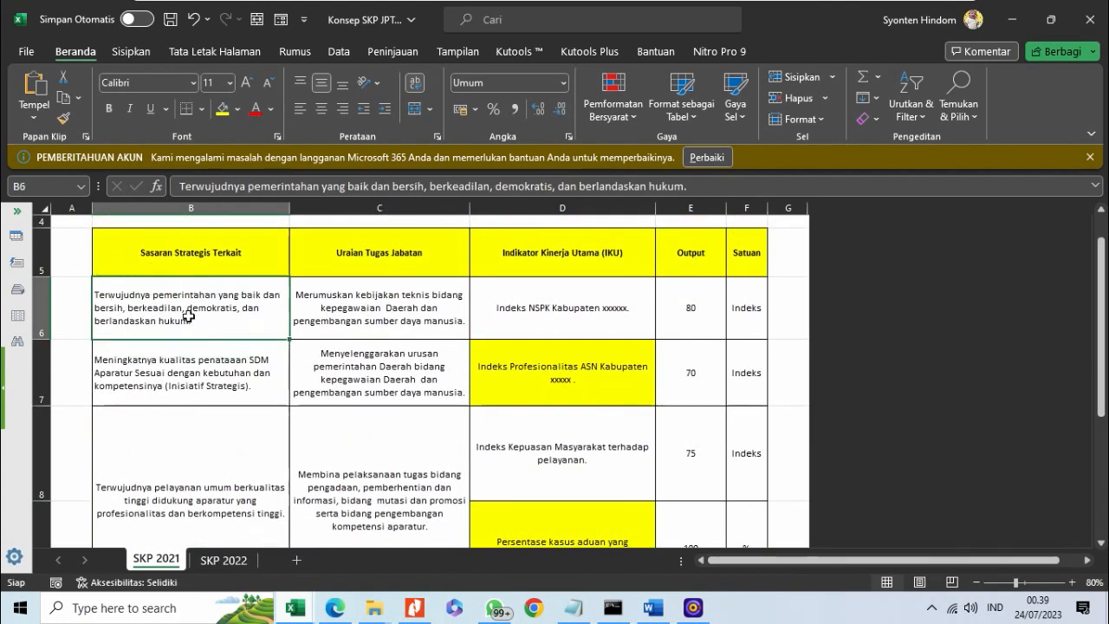
left_click(122, 380)
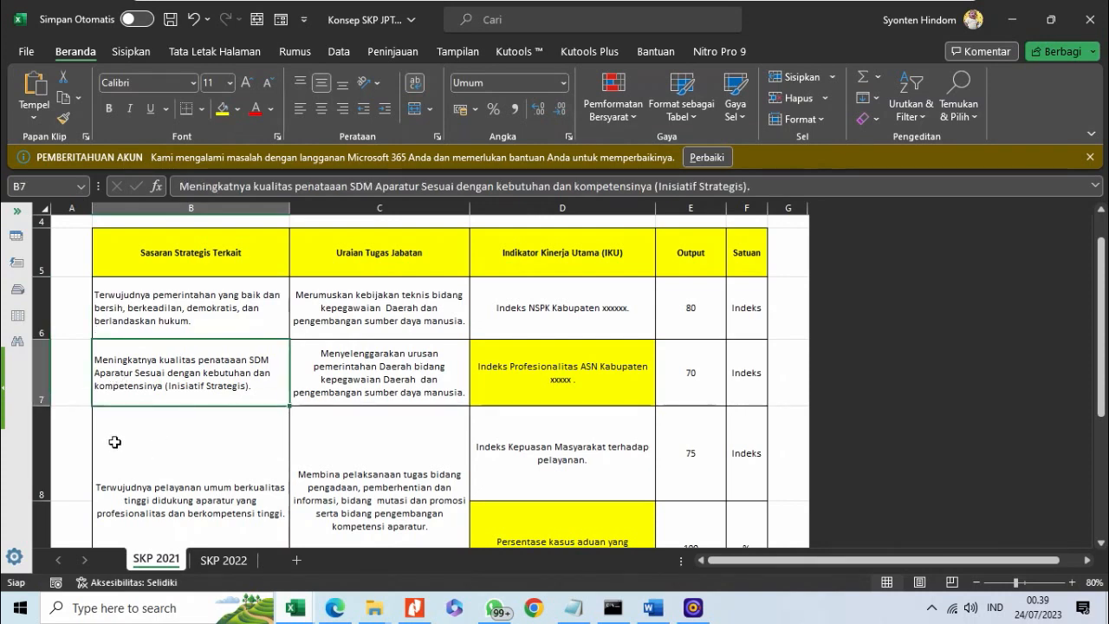
left_click(132, 326)
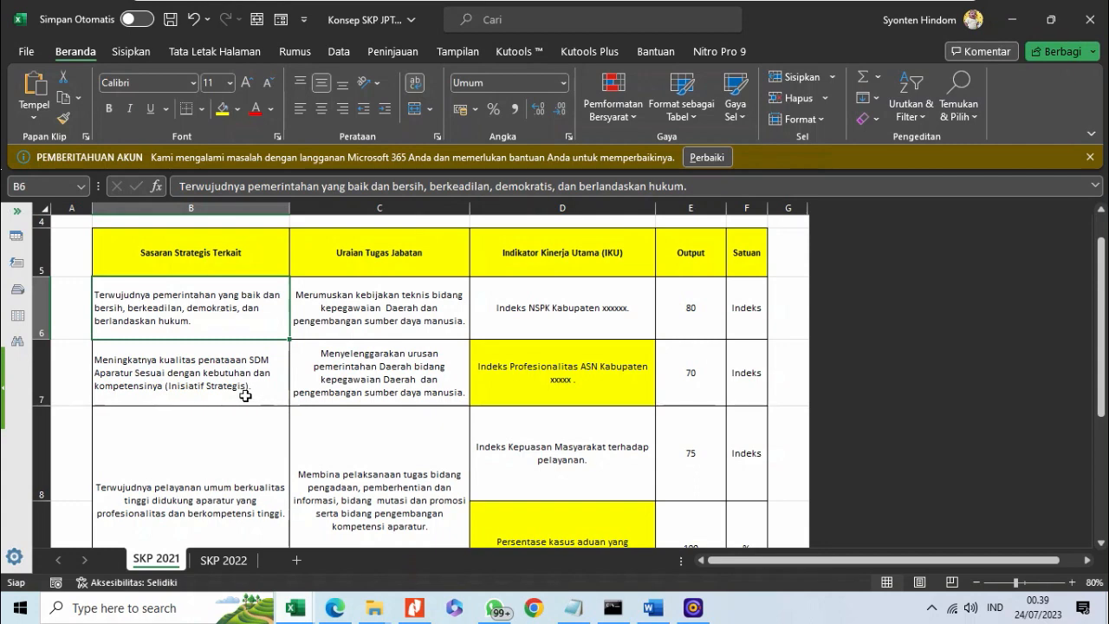
scroll(245, 395, "up", 1)
left_click(130, 283)
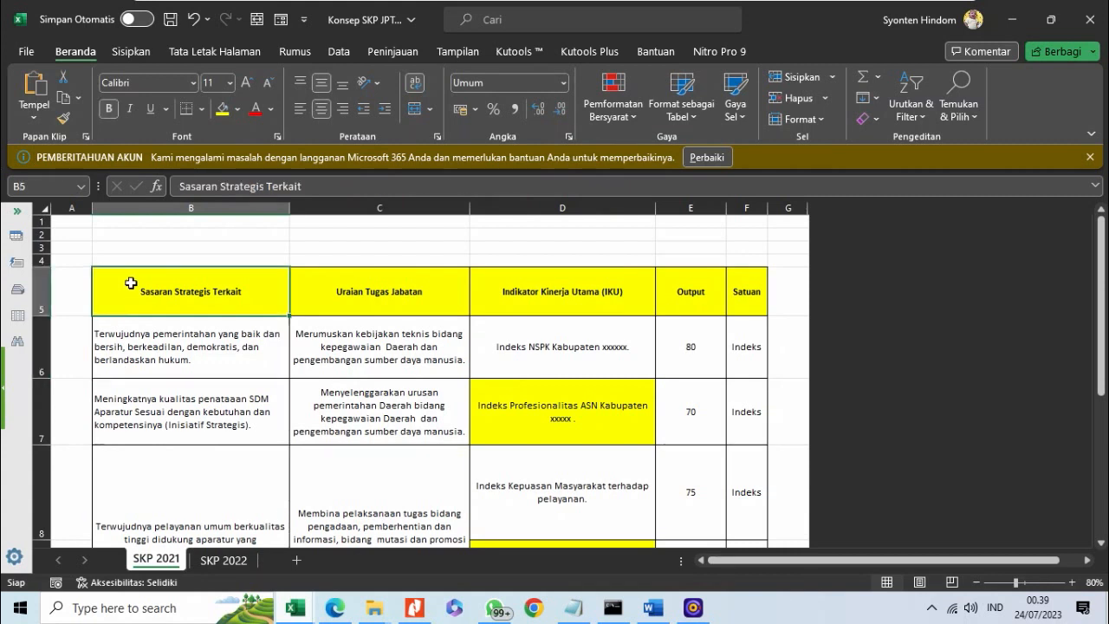
left_click(173, 365)
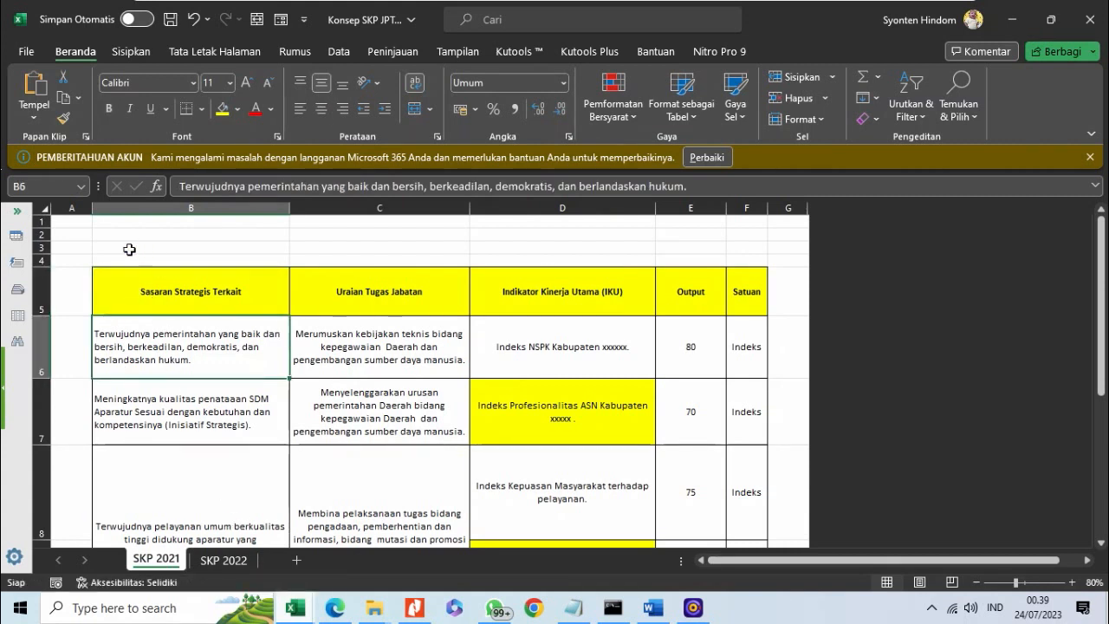
left_click(121, 295)
left_click(157, 373)
left_click(173, 421)
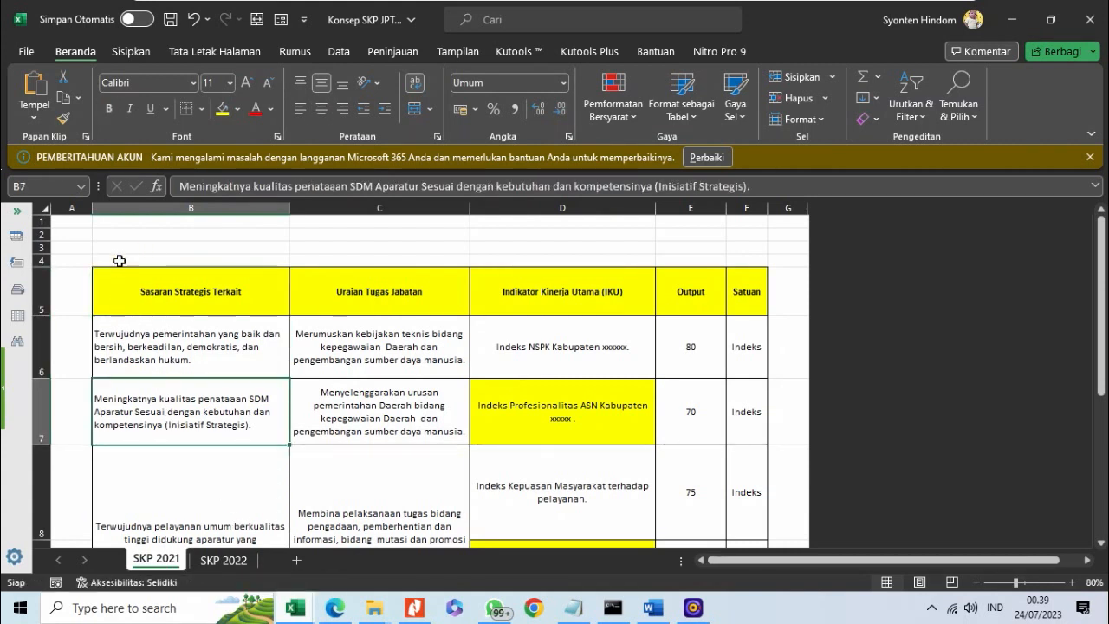
left_click(135, 291)
left_click(148, 343)
left_click(158, 381)
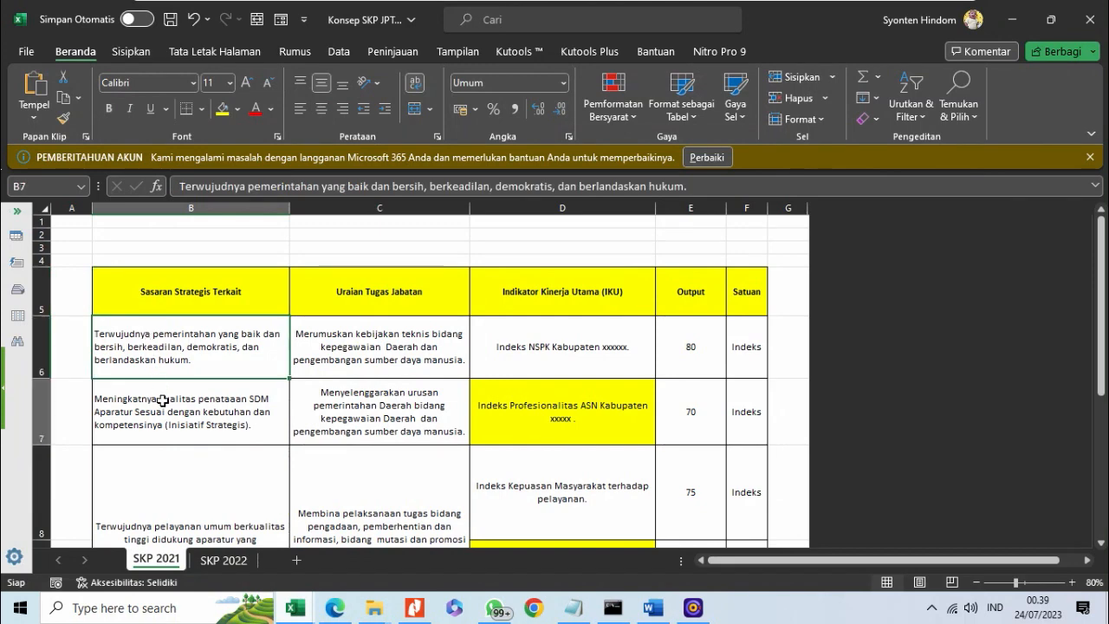
left_click(139, 298)
left_click(143, 352)
scroll(149, 382, "down", 1)
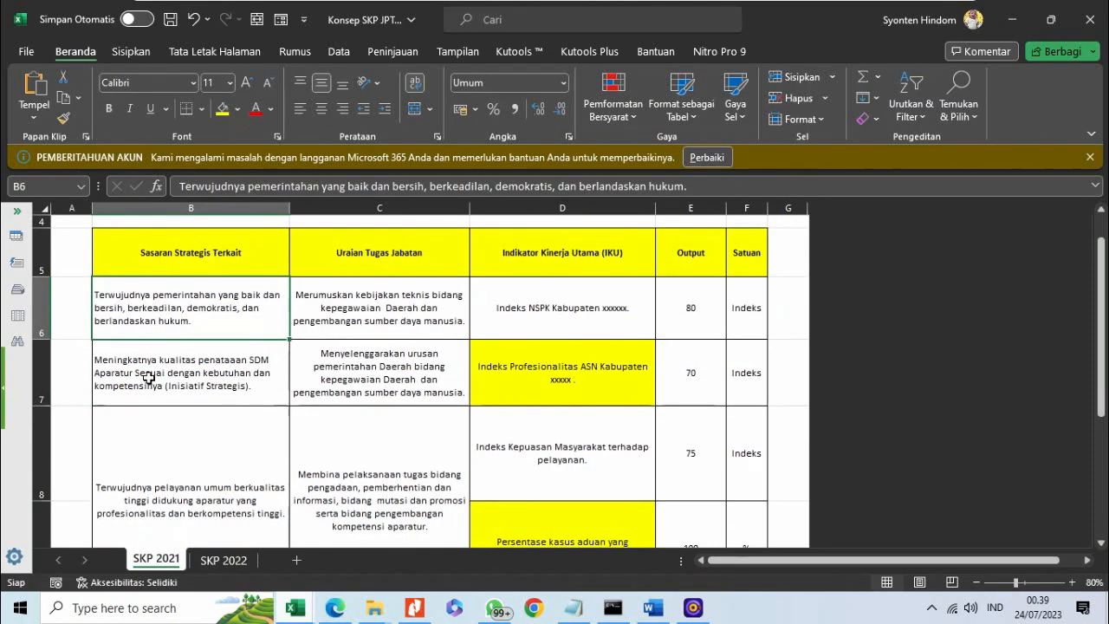
left_click(148, 386)
Make the opening word "Terwujudnya" bold within the strategic objective text in cell B6.
double_click(106, 299)
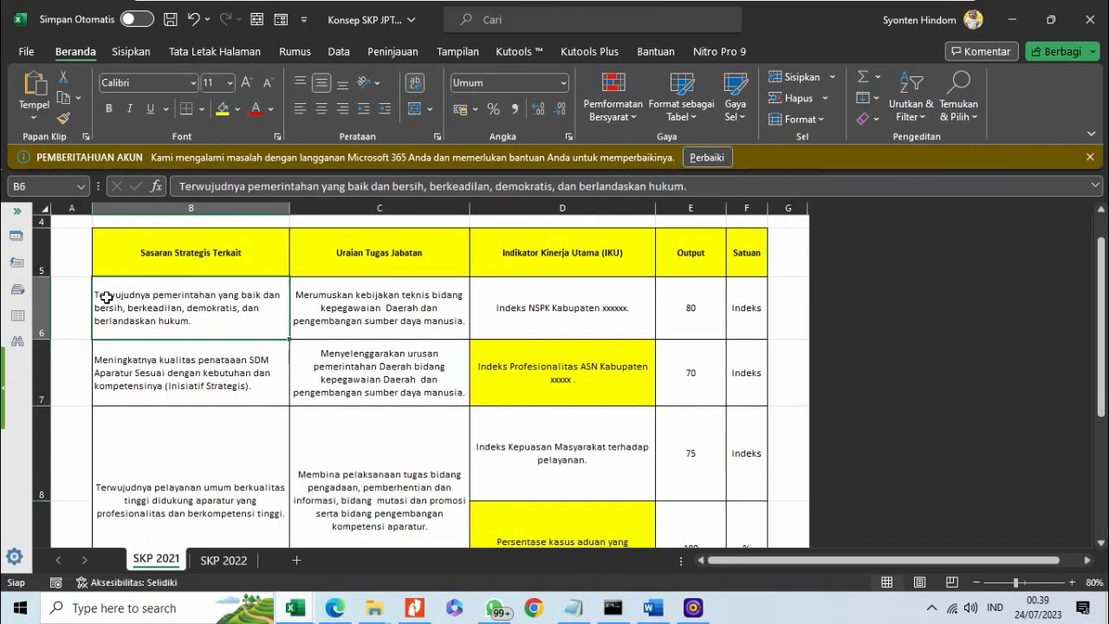
left_click_drag(151, 296, 98, 297)
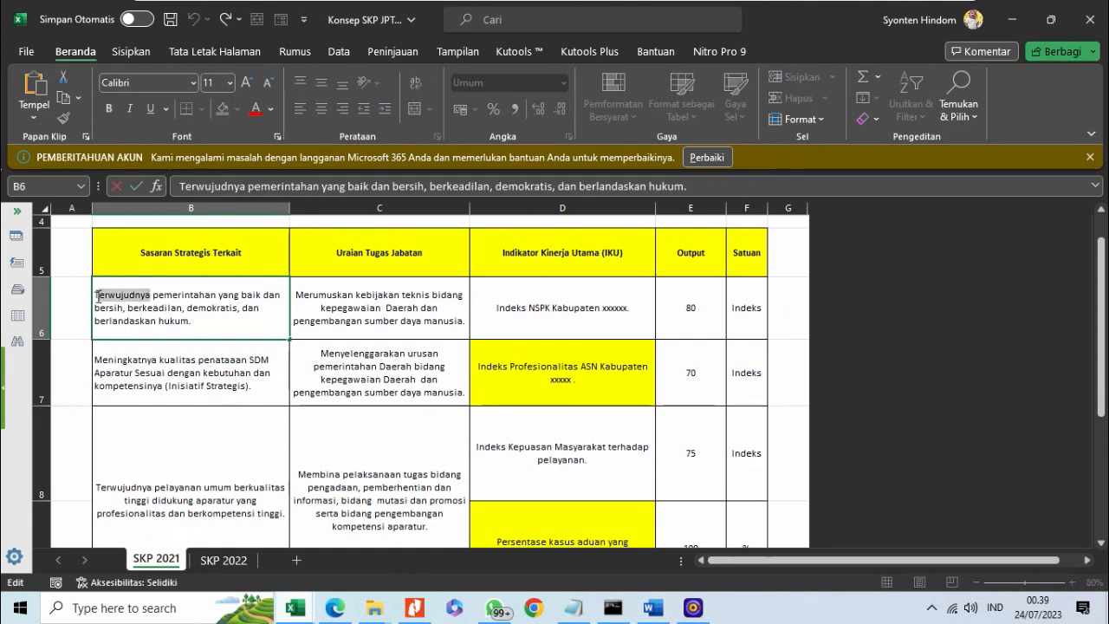
left_click(108, 108)
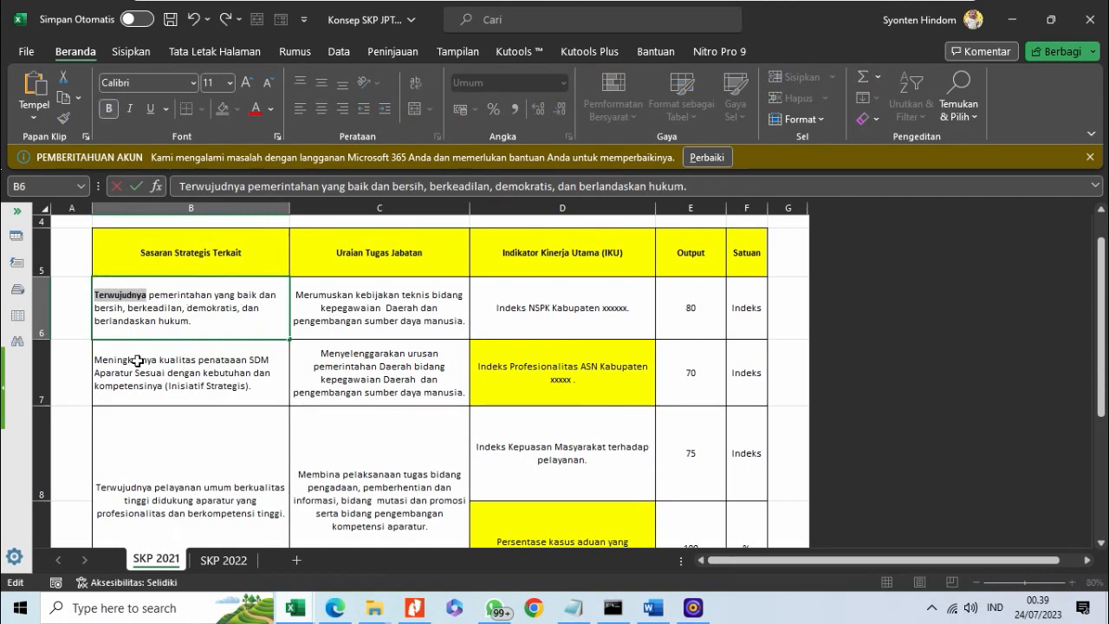
Make the opening word "Meningkatnya" bold within the strategic objective text in cell B7.
left_click(145, 373)
double_click(145, 373)
left_click_drag(159, 359, 78, 355)
left_click(112, 109)
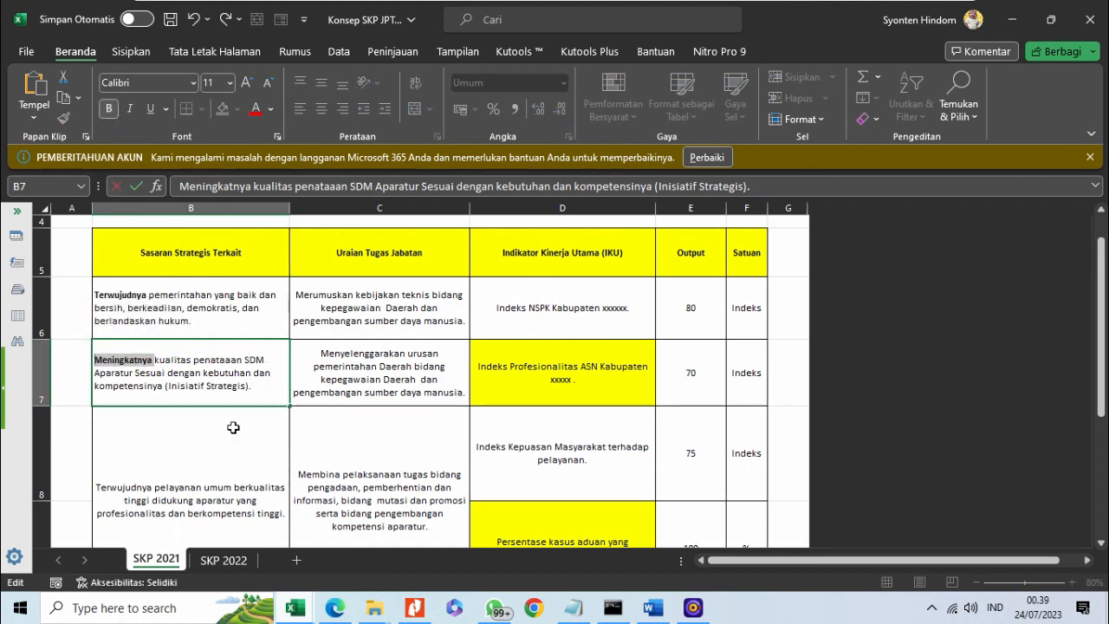
left_click(234, 428)
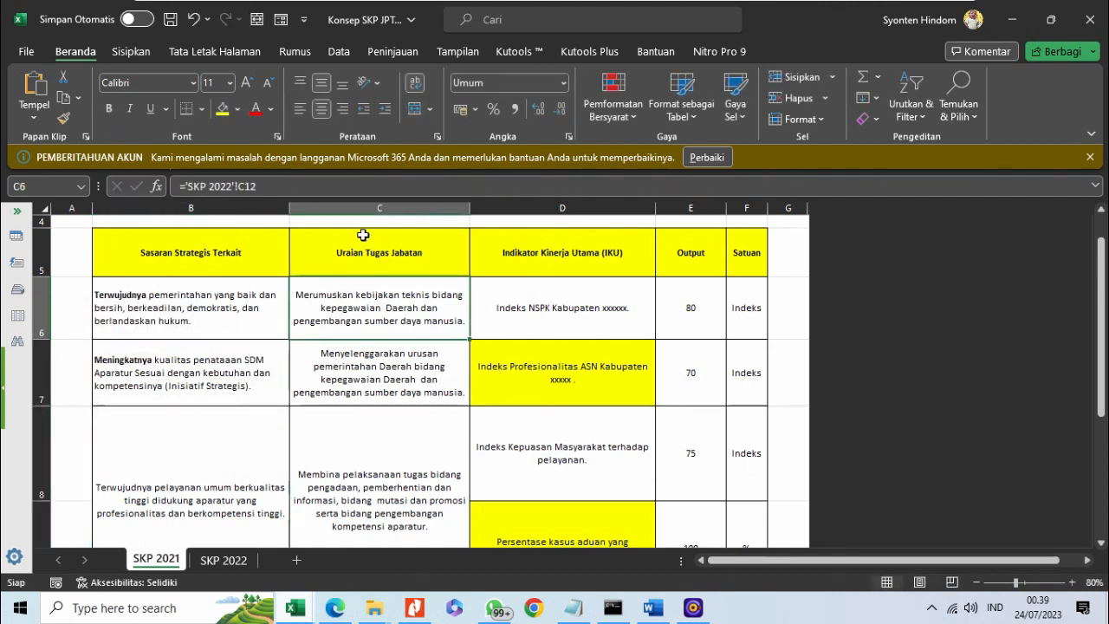
Review the job task descriptions in the Uraian Tugas Jabatan column, from C6 through C8, alongside the objective in B6.
left_click_drag(364, 243, 396, 475)
left_click_drag(338, 262, 352, 423)
left_click(312, 322)
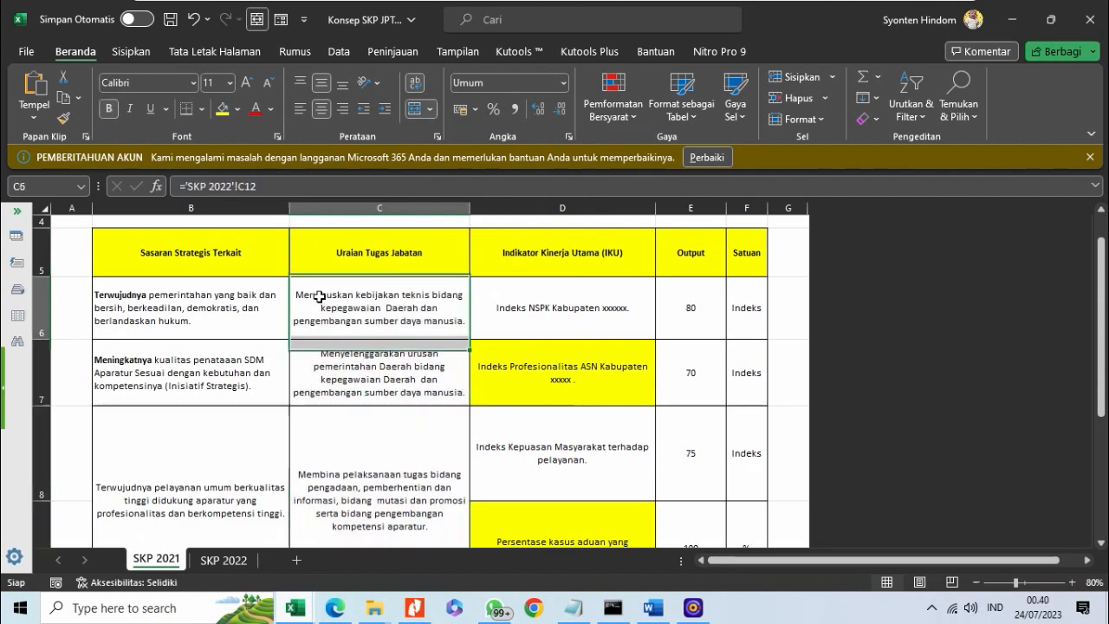
left_click(231, 295)
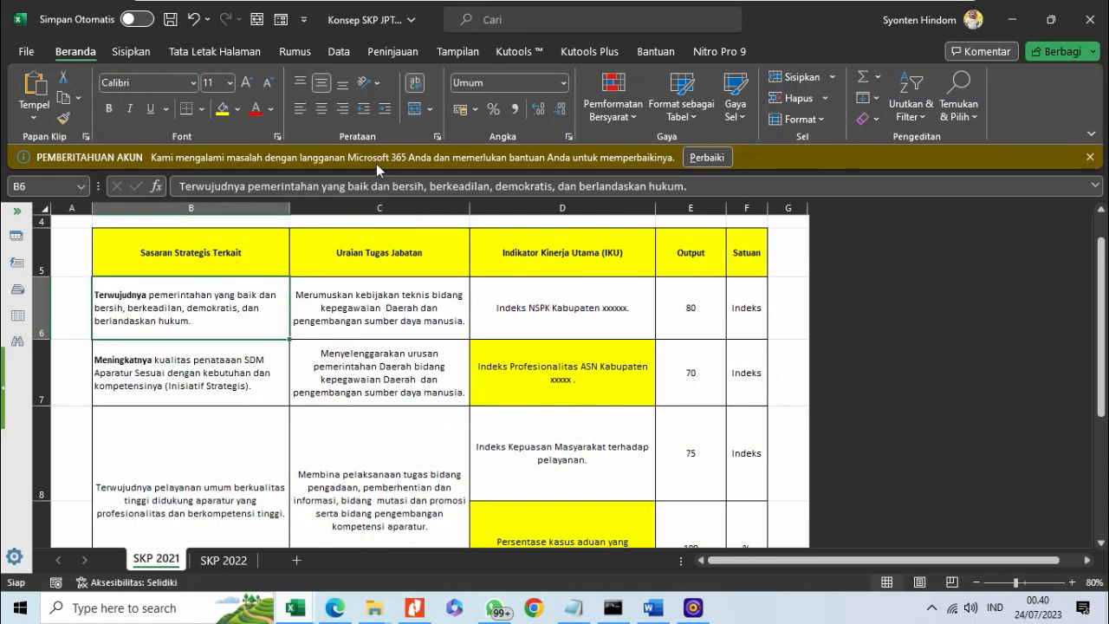
left_click(374, 349)
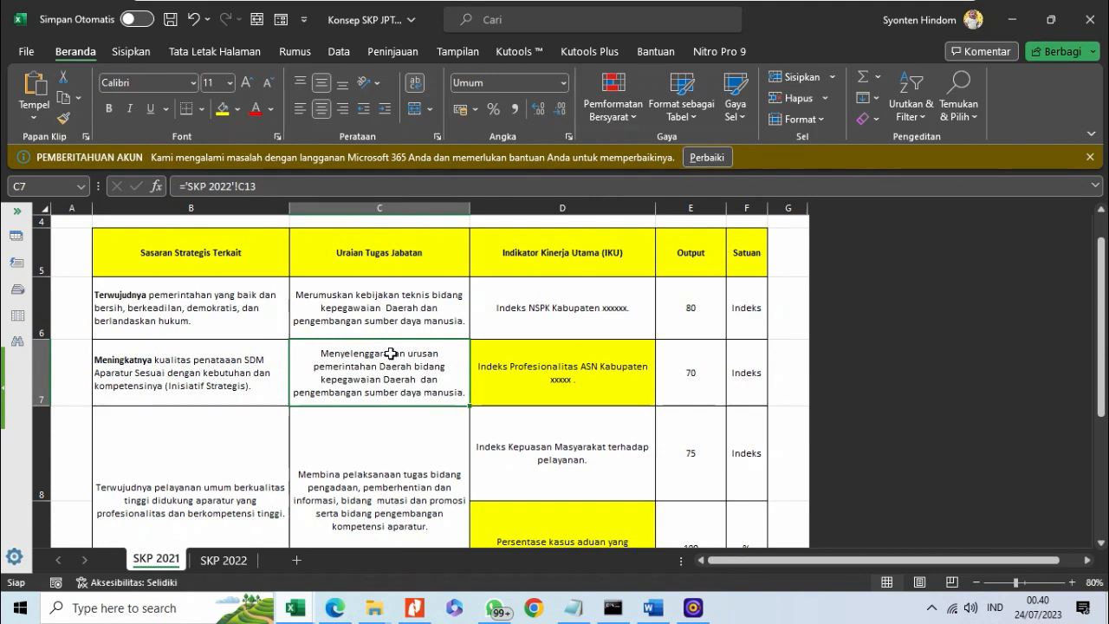
left_click(379, 434)
scroll(381, 343, "down", 1)
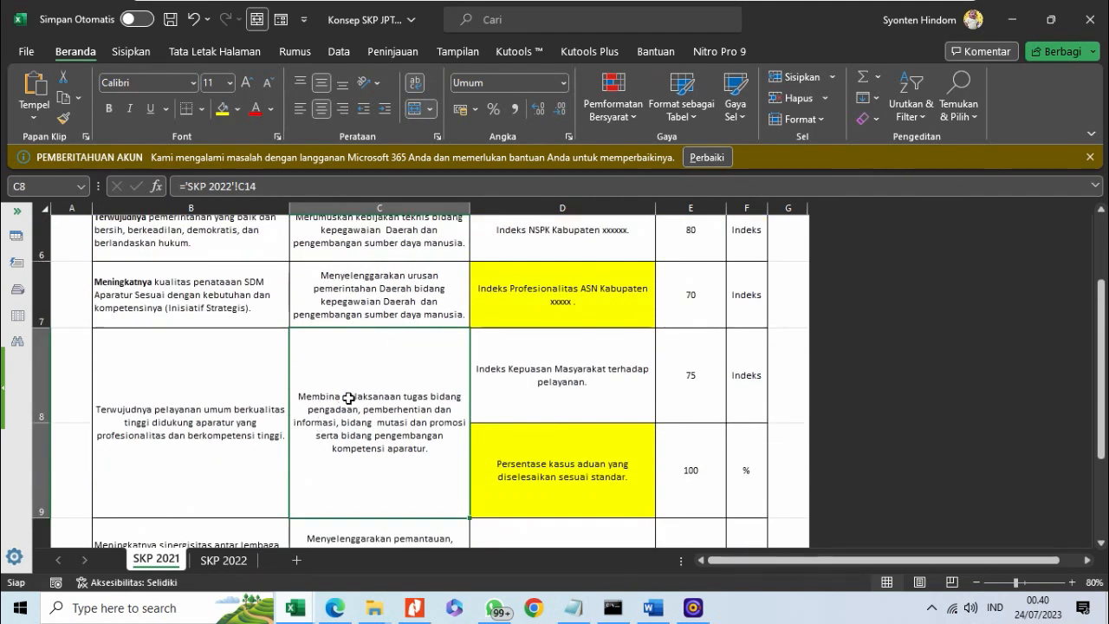
scroll(346, 399, "up", 2)
left_click(356, 327)
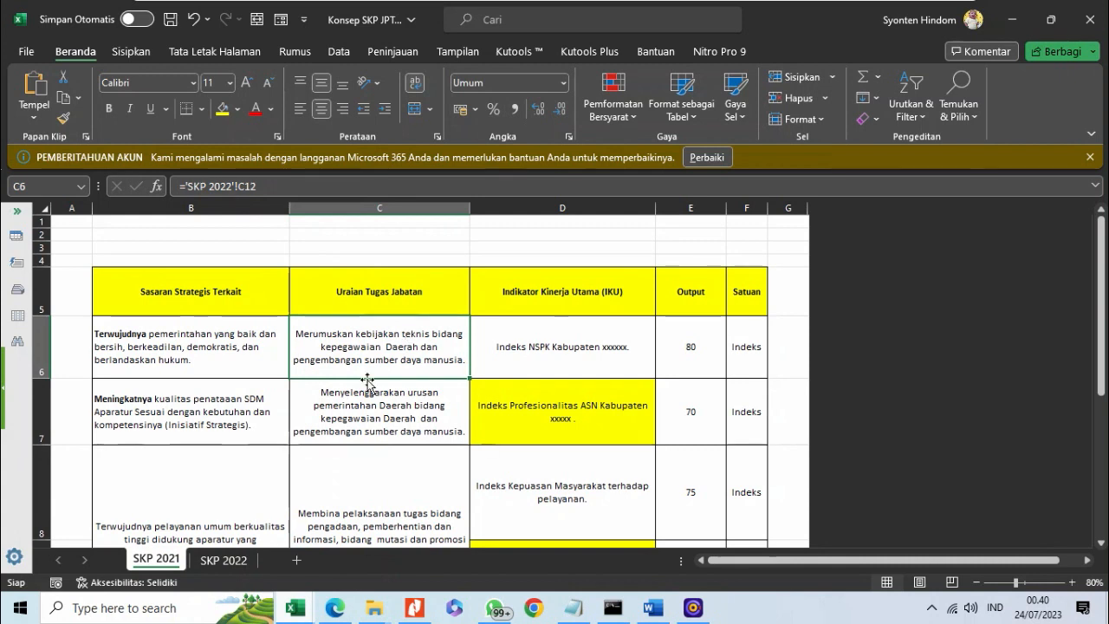
Compare the wording of the objectives beginning with "Terwujudnya" and "Meningkatnya" in B6 and B7.
left_click(143, 416)
left_click(142, 340)
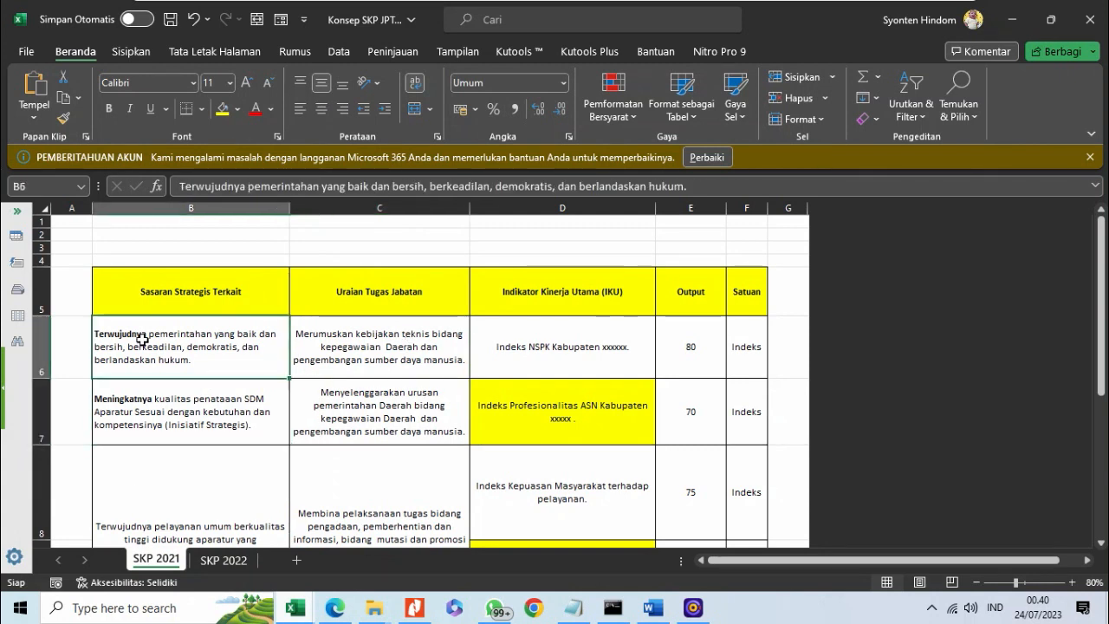
left_click(207, 419)
left_click(163, 343)
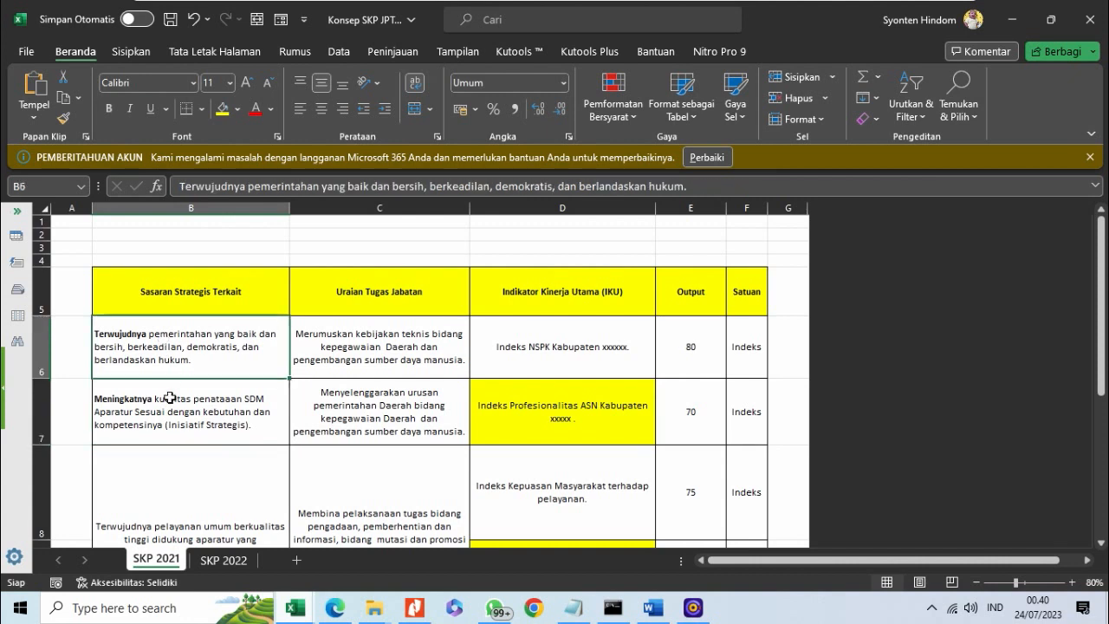
left_click(169, 402)
left_click(165, 350)
left_click(168, 418)
left_click(166, 362)
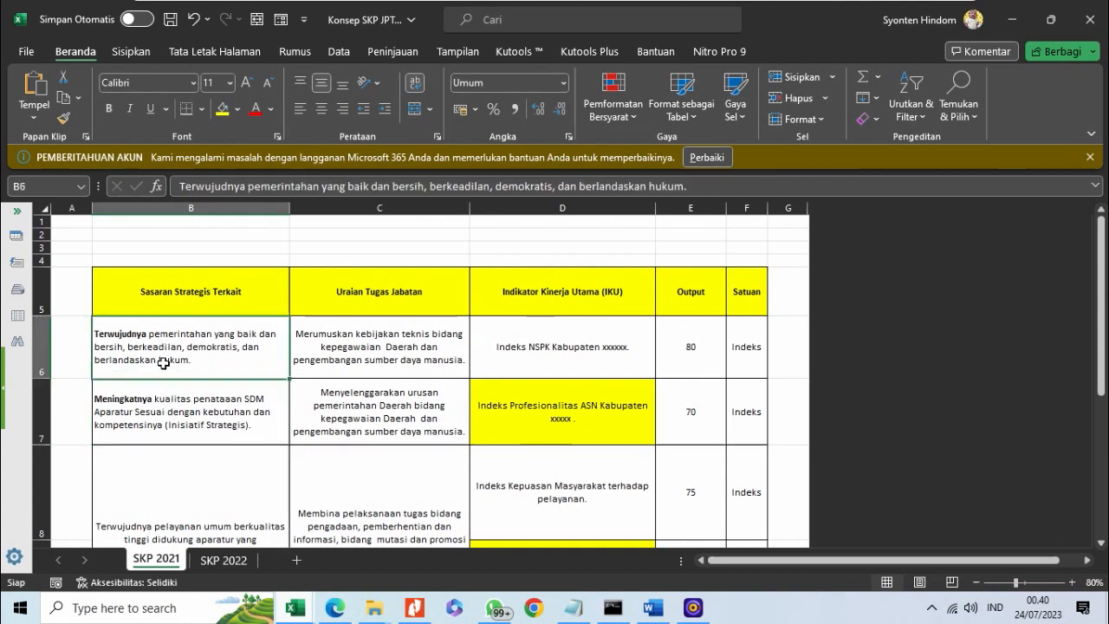
Check the Indikator Kinerja Utama entries in D6 and D7 and the related strategic objective in B7.
left_click(532, 332)
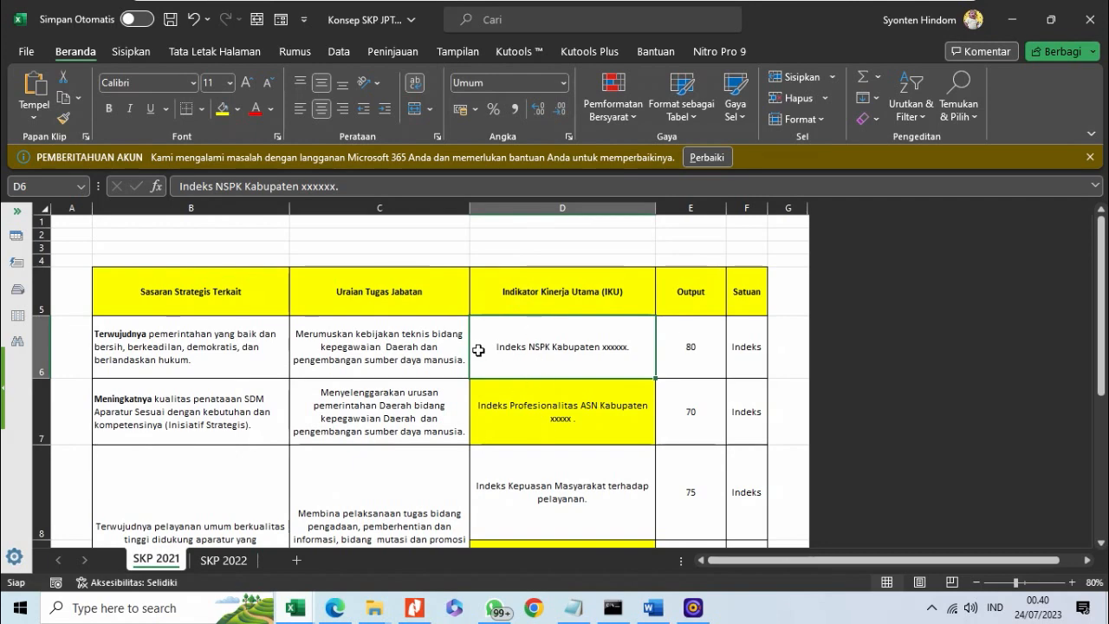
left_click(528, 412)
scroll(528, 412, "down", 3)
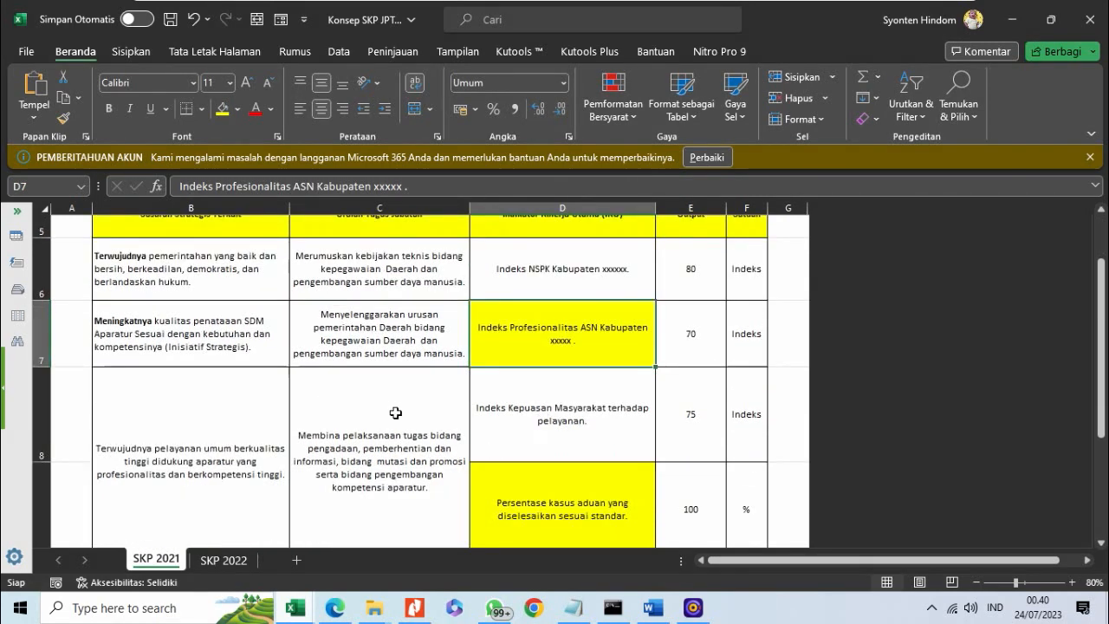
scroll(395, 412, "down", 1)
scroll(390, 408, "up", 3)
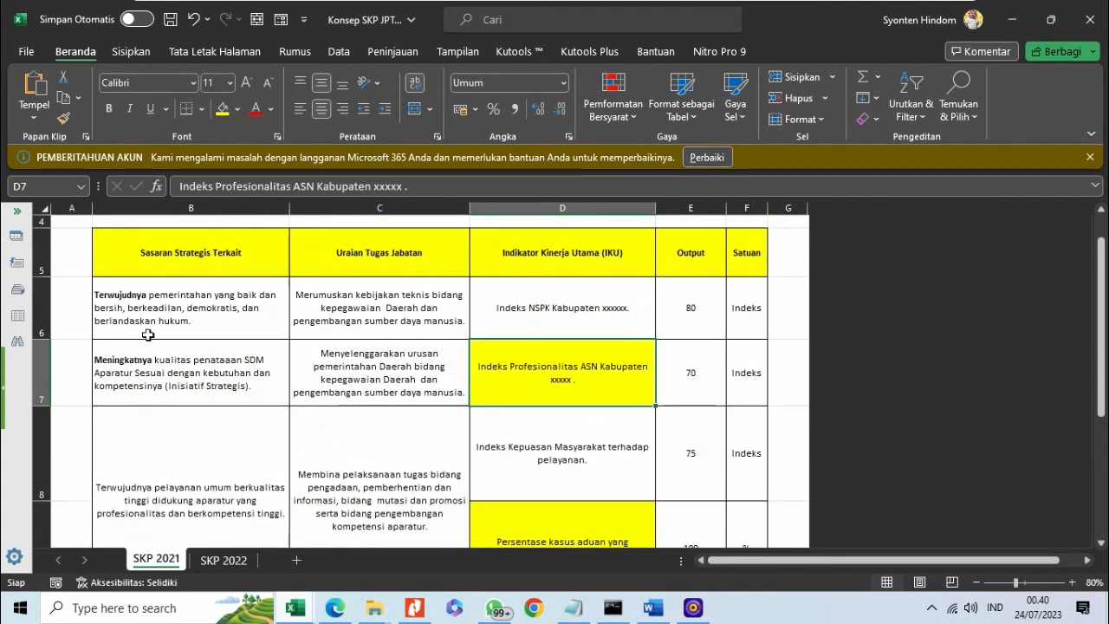
left_click(198, 373)
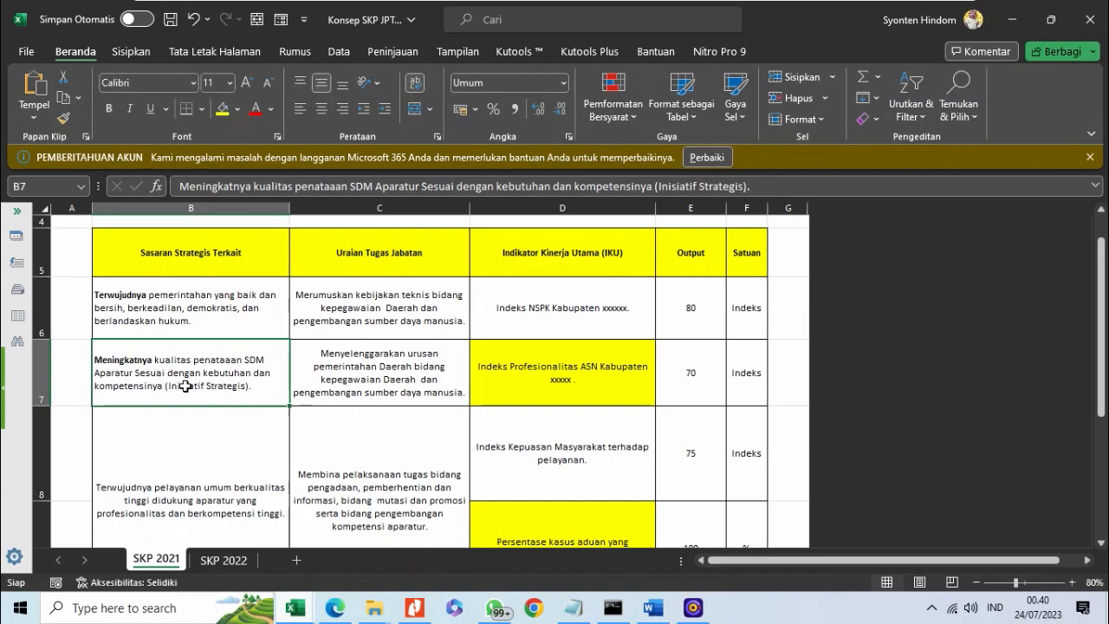
Switch to Nitro Pro and read the Indikator Kinerja Jabatan list on the last page of the Standar Kompetensi JPT document.
mouse_move(412, 612)
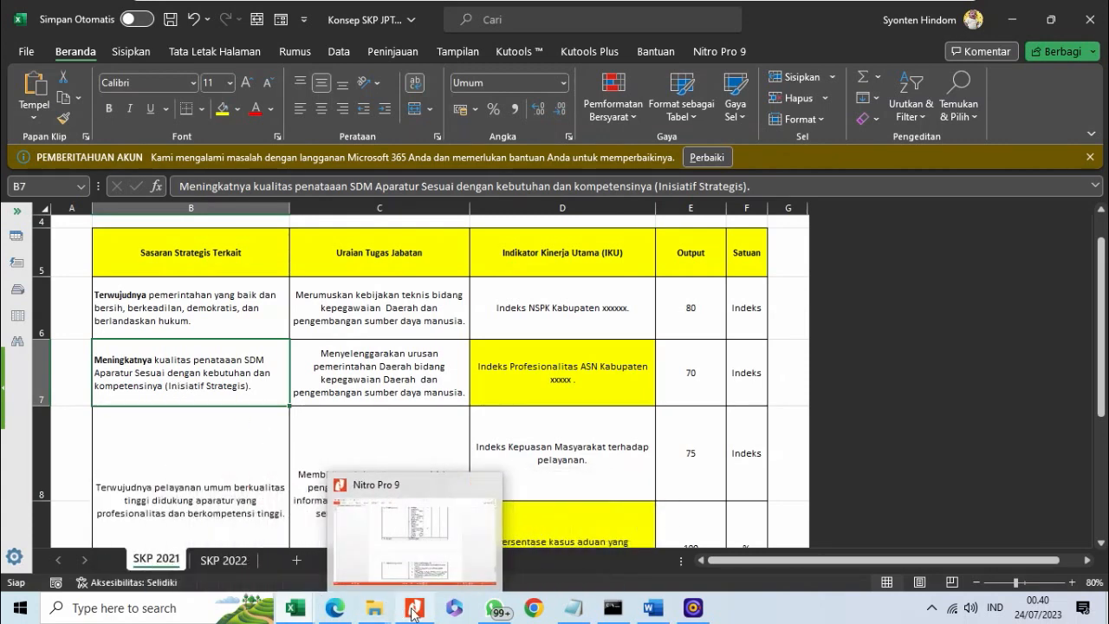
left_click(412, 612)
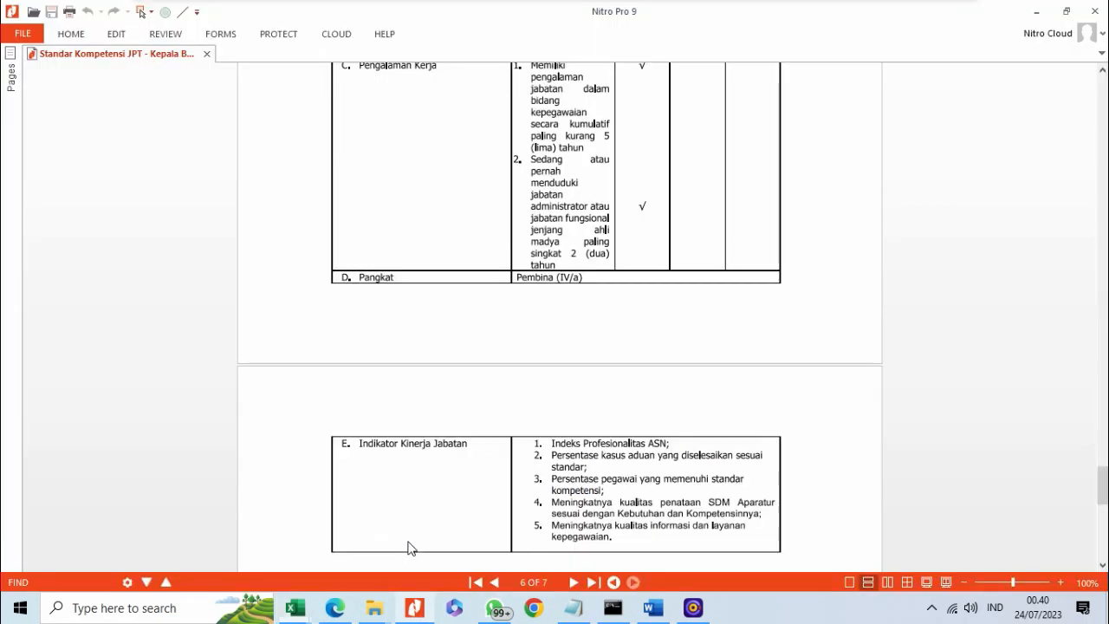
scroll(437, 348, "down", 3)
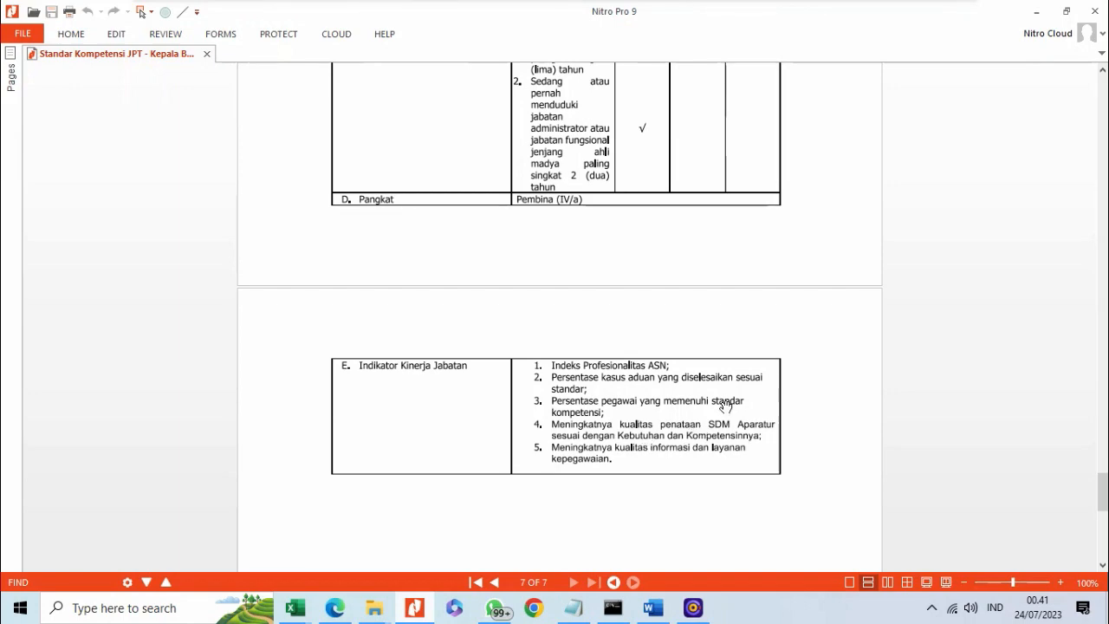
mouse_move(296, 607)
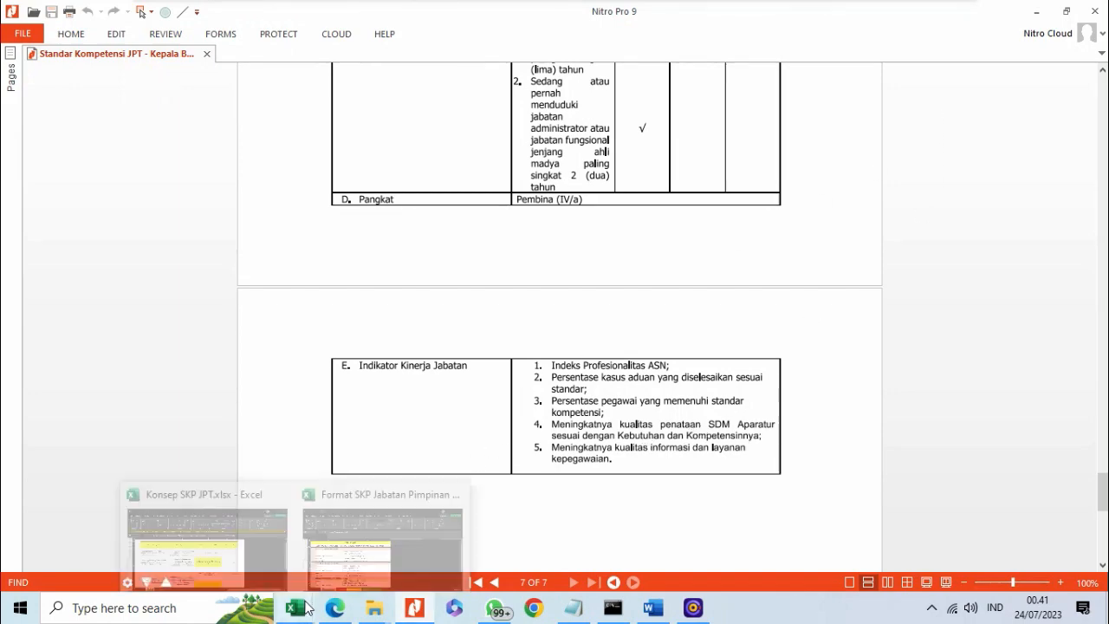
Switch to the Konsep SKP JPT workbook and review the SKP 2021 table's objectives, job tasks and indicators.
left_click(169, 534)
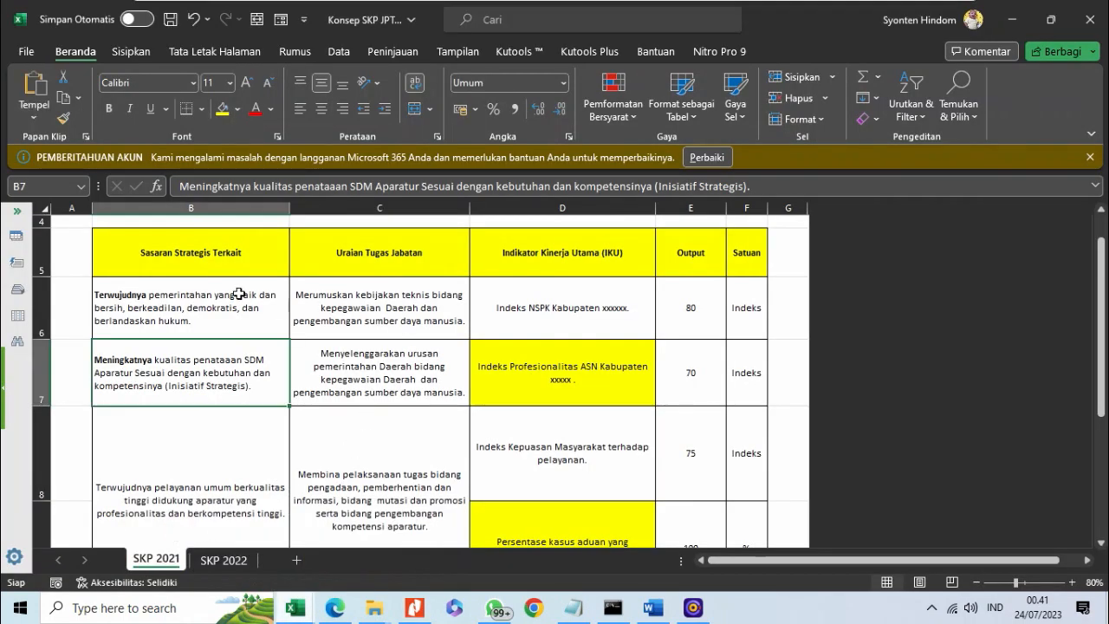
scroll(239, 294, "down", 5)
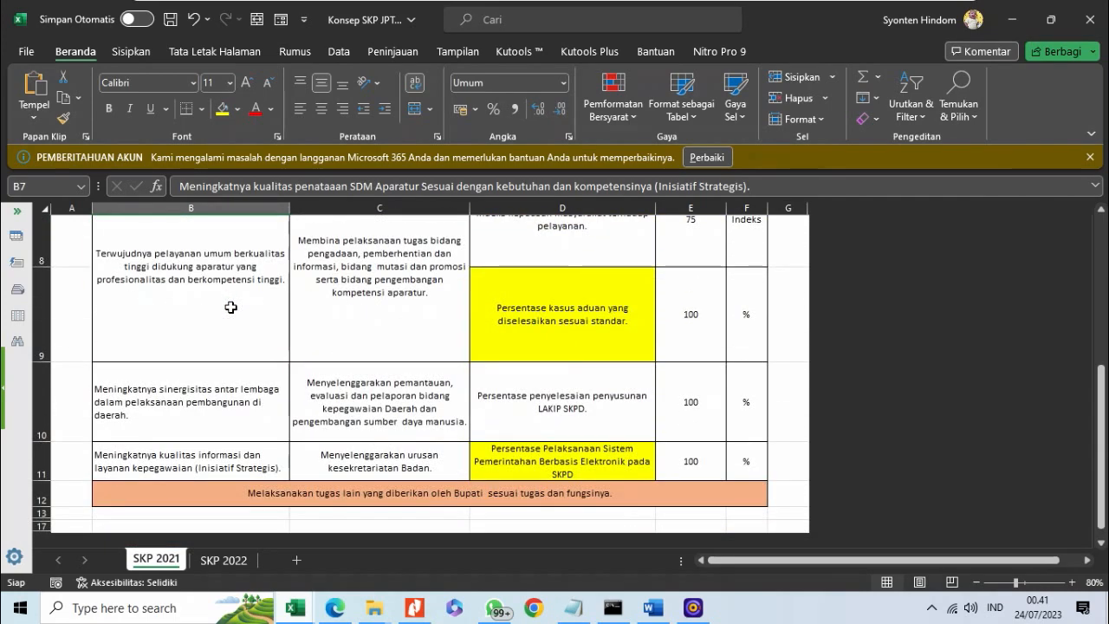
scroll(230, 306, "up", 6)
left_click(245, 319)
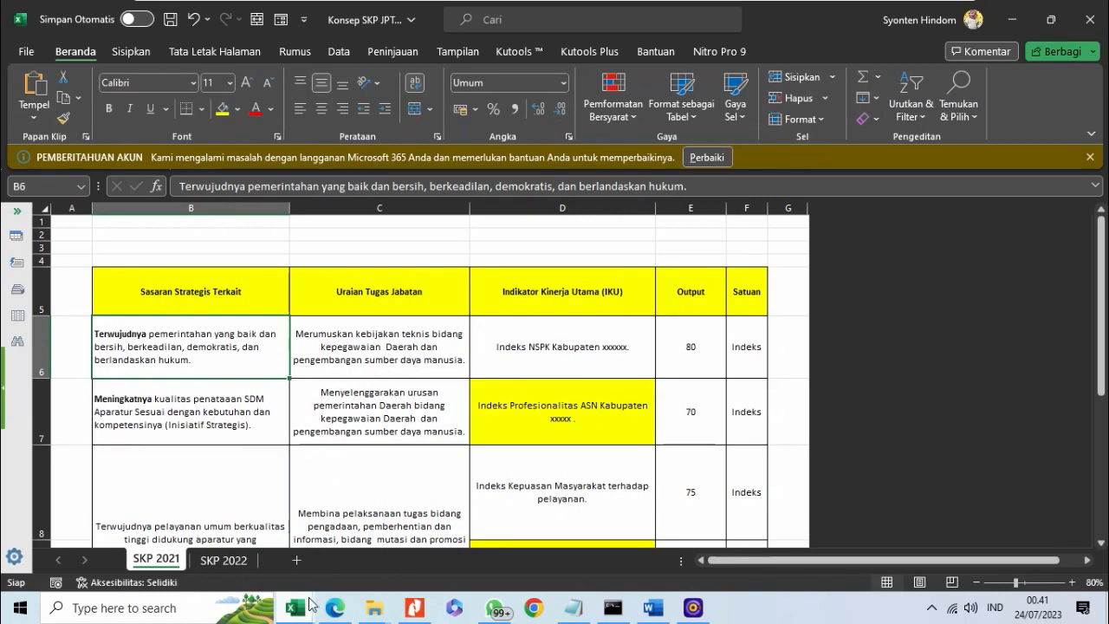
In the Format SKP Jabatan Pimpinan Tinggi workbook, enter "-" as the PEGAWAI YANG DINILAI's NAMA, NIP and PANGKAT / GOL RUANG.
mouse_move(301, 612)
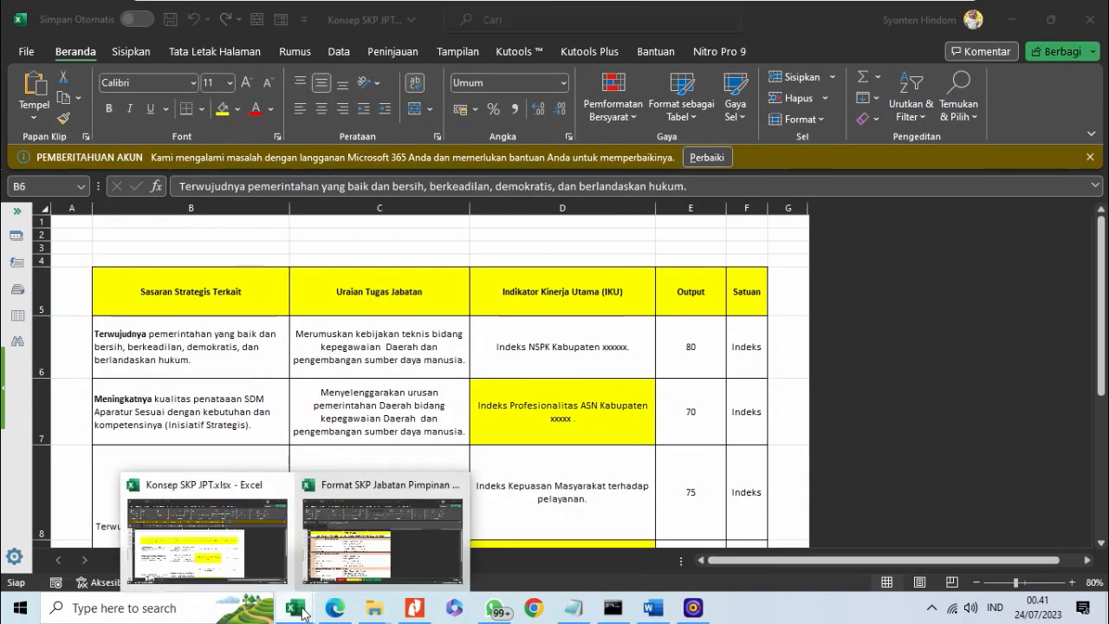
left_click(387, 533)
left_click(323, 299)
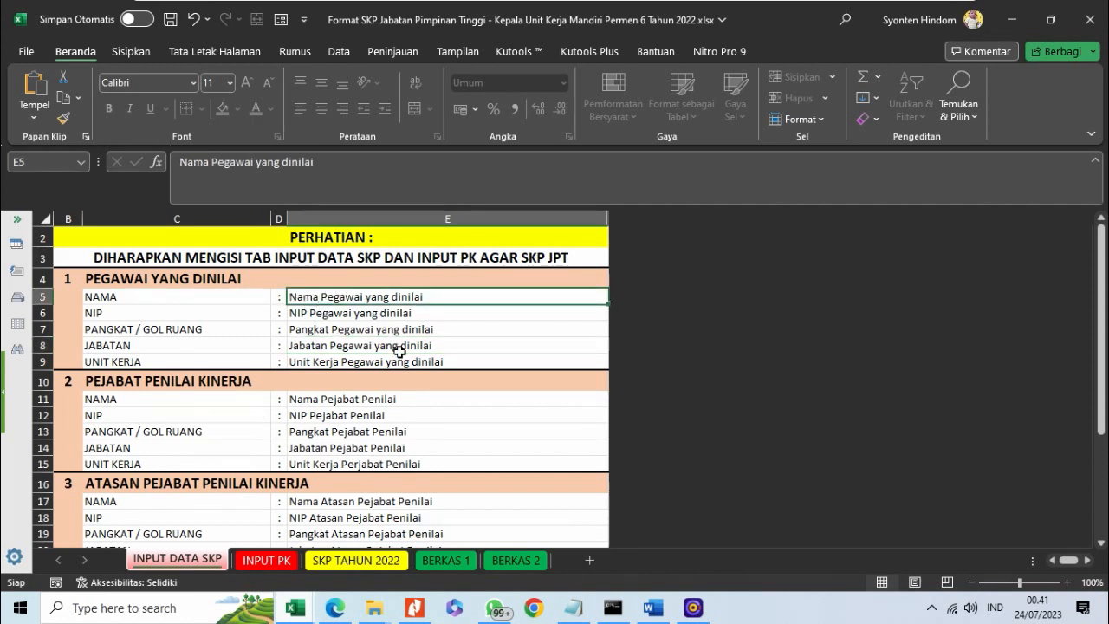
left_click(400, 351)
left_click(360, 312)
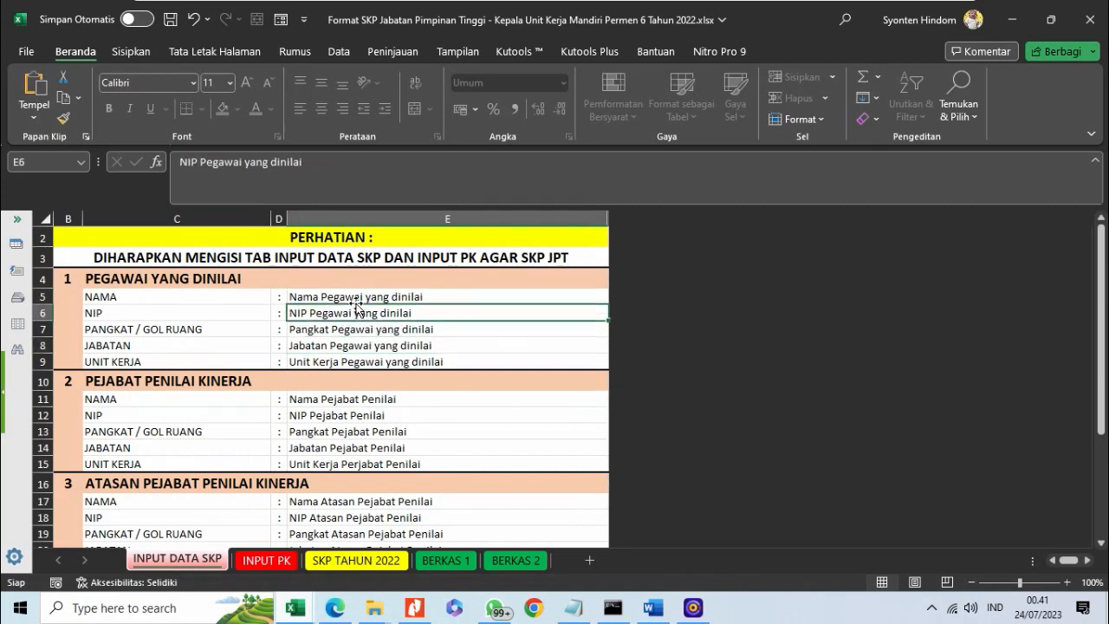
left_click(405, 298)
type("'-")
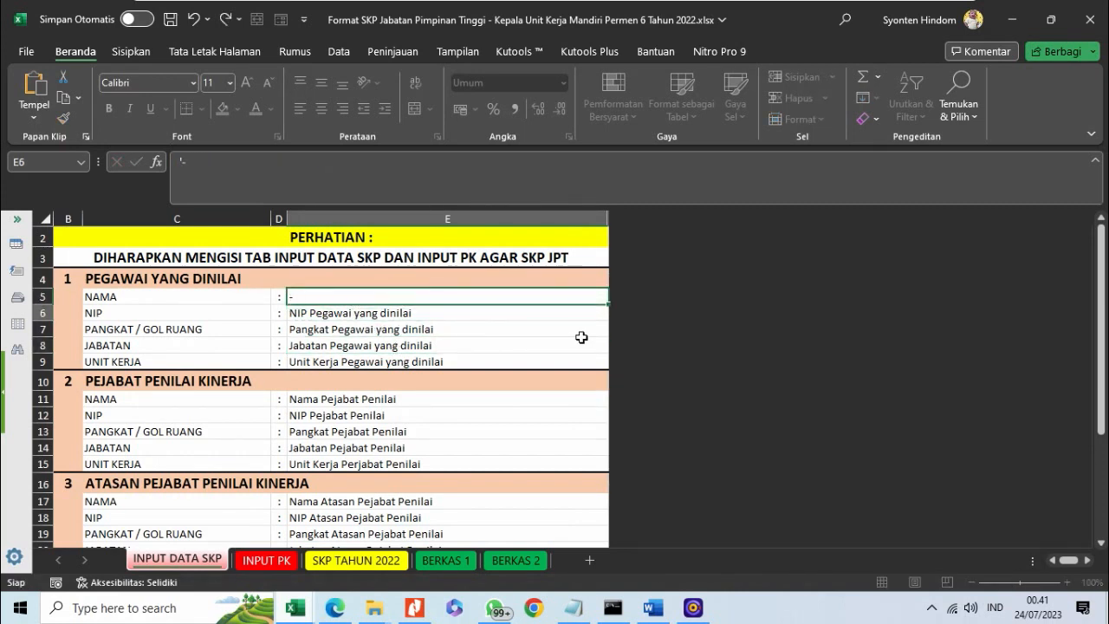
key("Return")
type("'-")
key("Return")
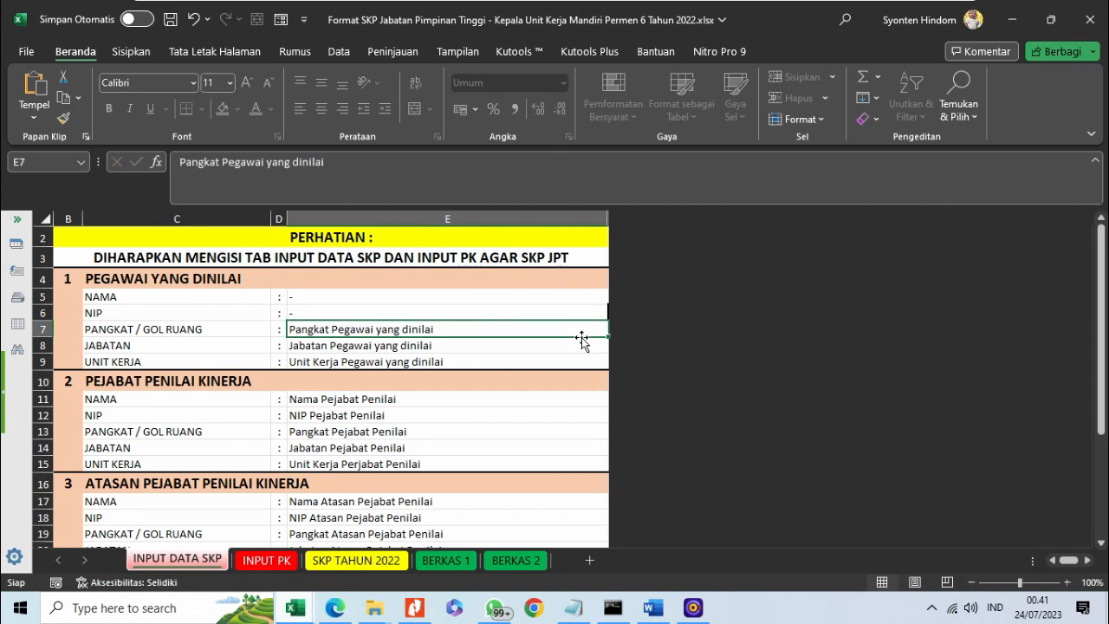
type("'-")
key("Return")
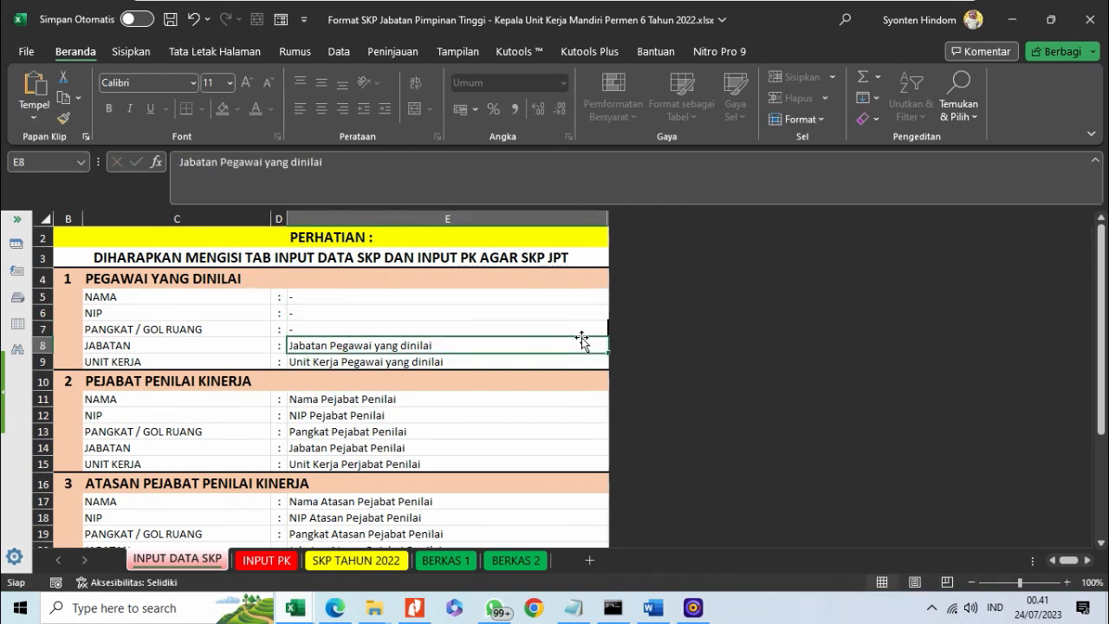
Set the assessed employee's JABATAN to "Kepala" and UNIT KERJA to "Badan Kepegawaian dan Pengembangan Sumber Daya Manusia".
type("K")
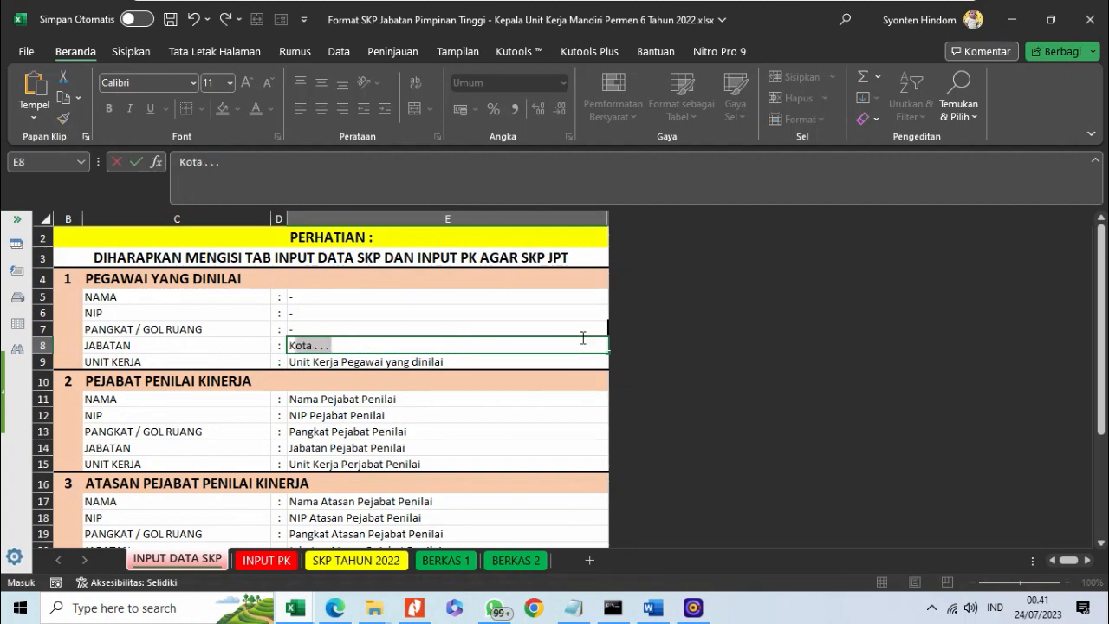
type("epala")
key("Return")
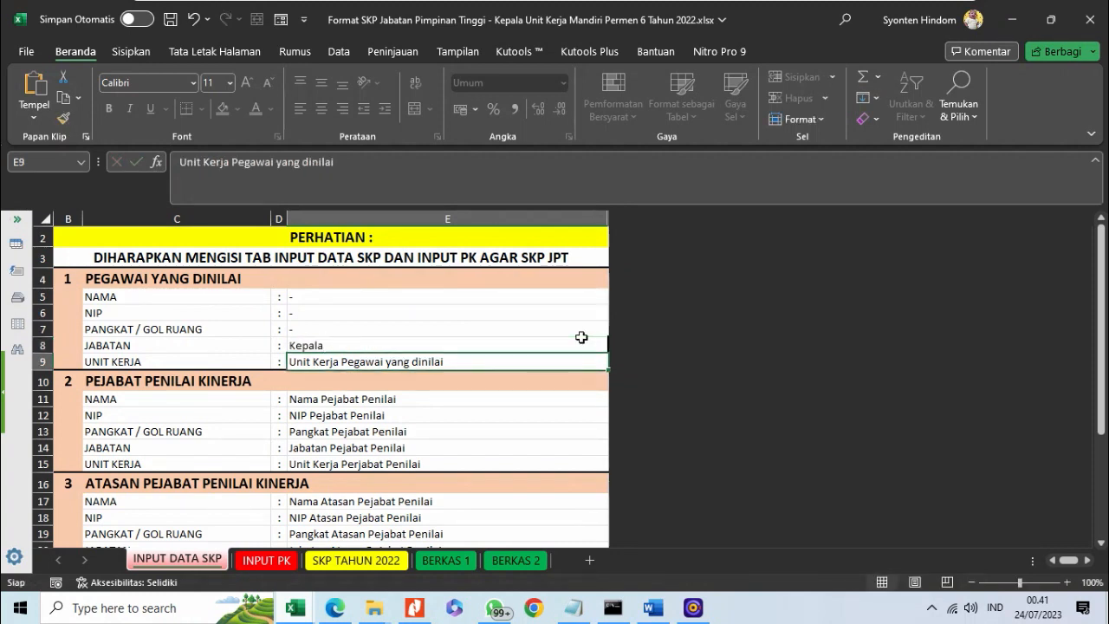
type("Bad")
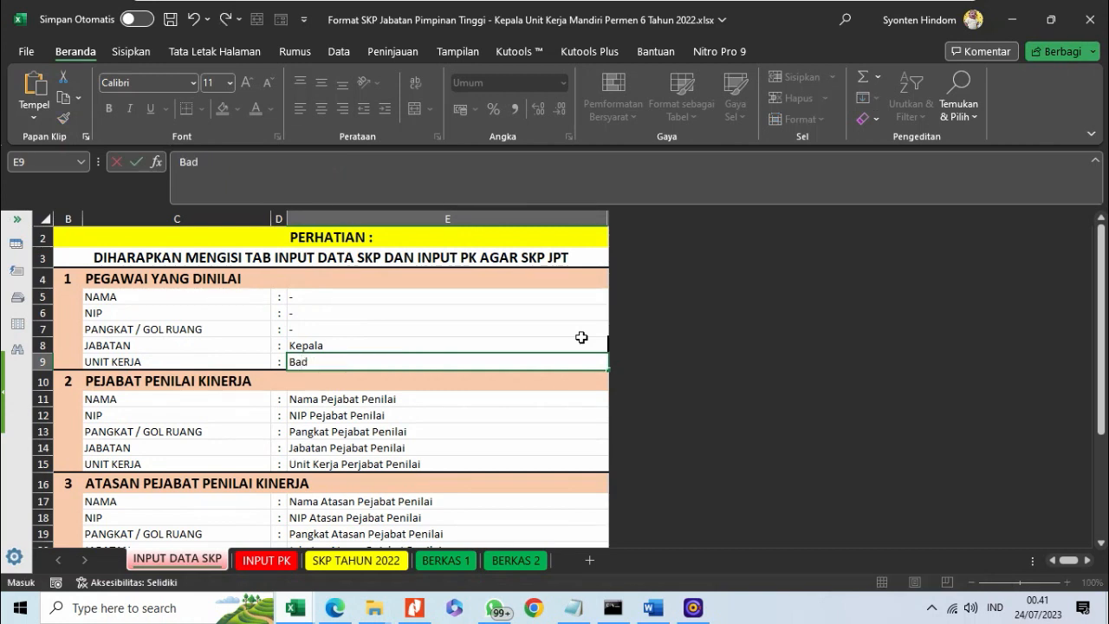
type("an Kepega")
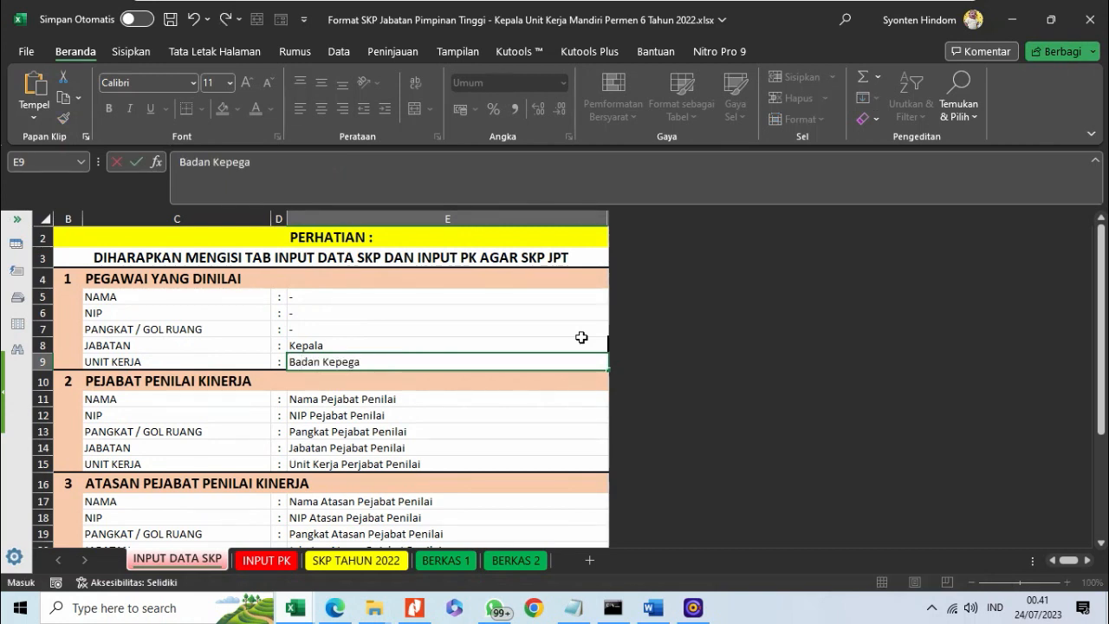
type("waian dan")
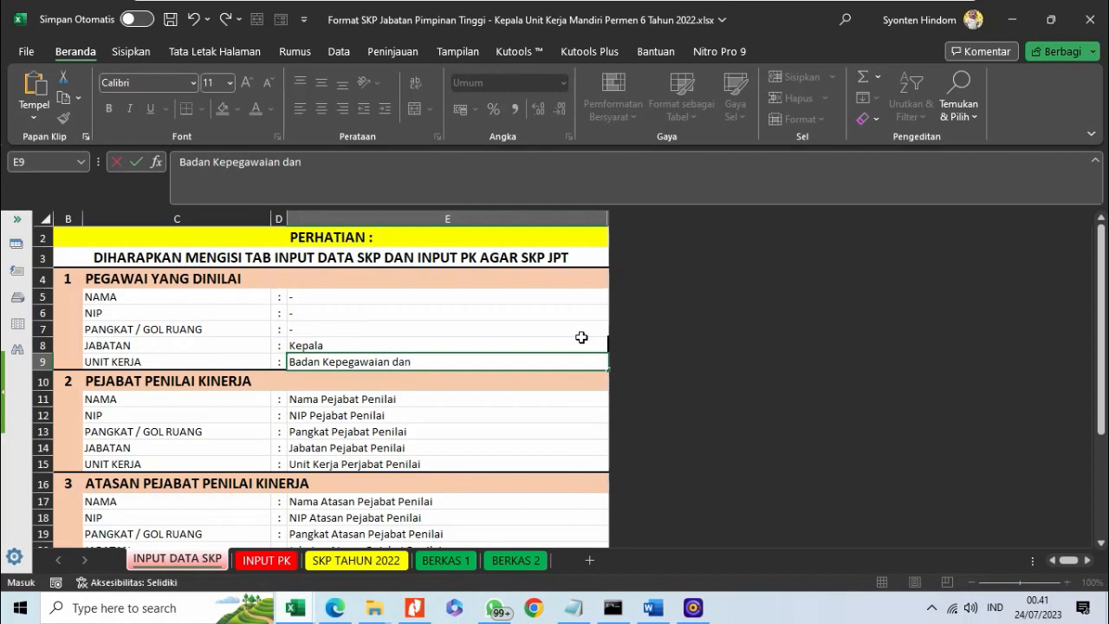
type(" Pengembn")
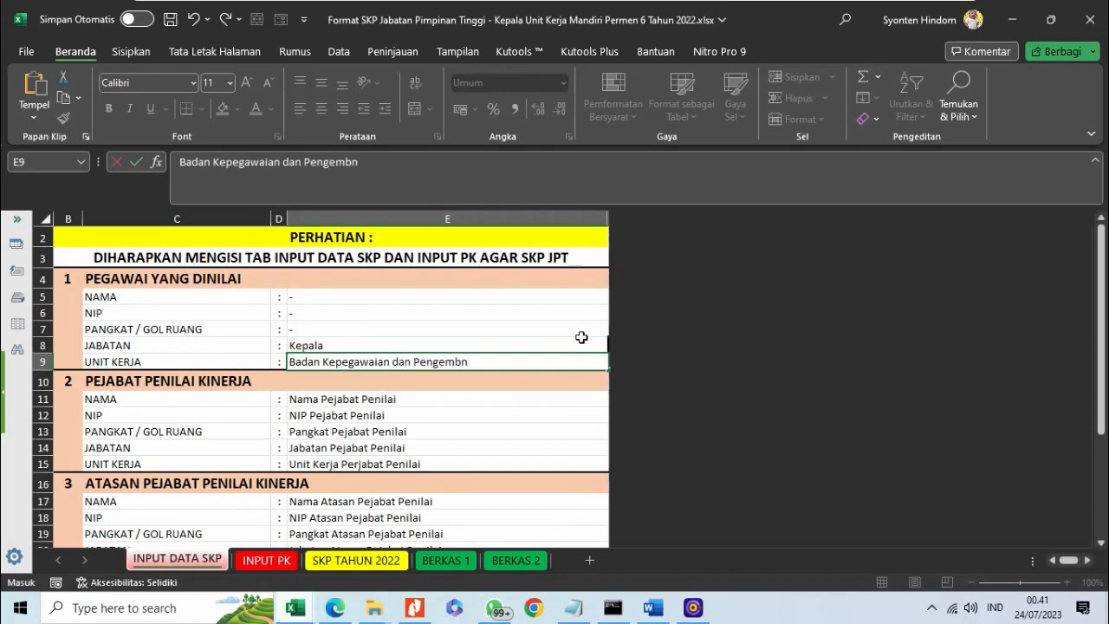
key("BackSpace")
type("angan Sumber Daya Manusia")
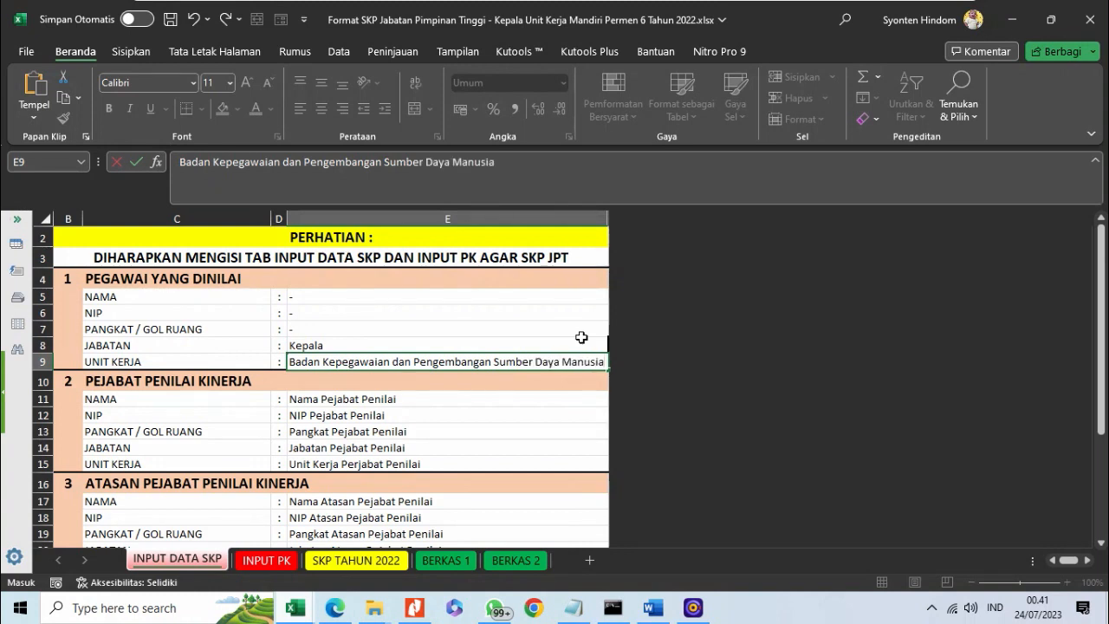
key("Return")
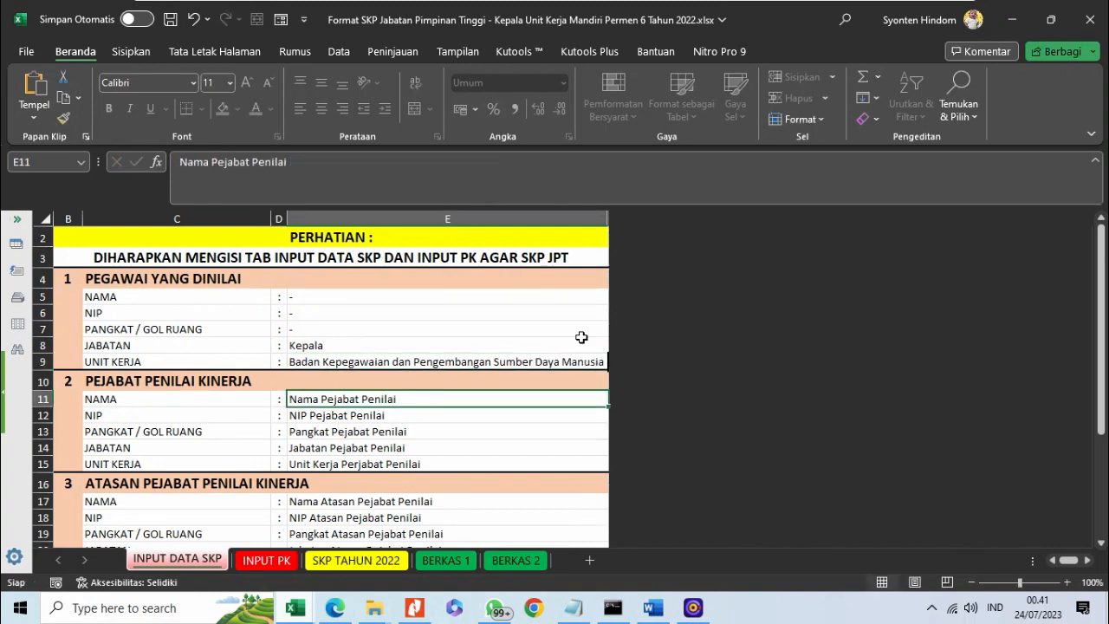
Enter "-" for NAMA, NIP and PANGKAT / GOL RUANG in the PEJABAT PENILAI KINERJA section.
key("Up")
key("Down")
key("Down")
key("Up")
type("'-")
key("Return")
type("'-")
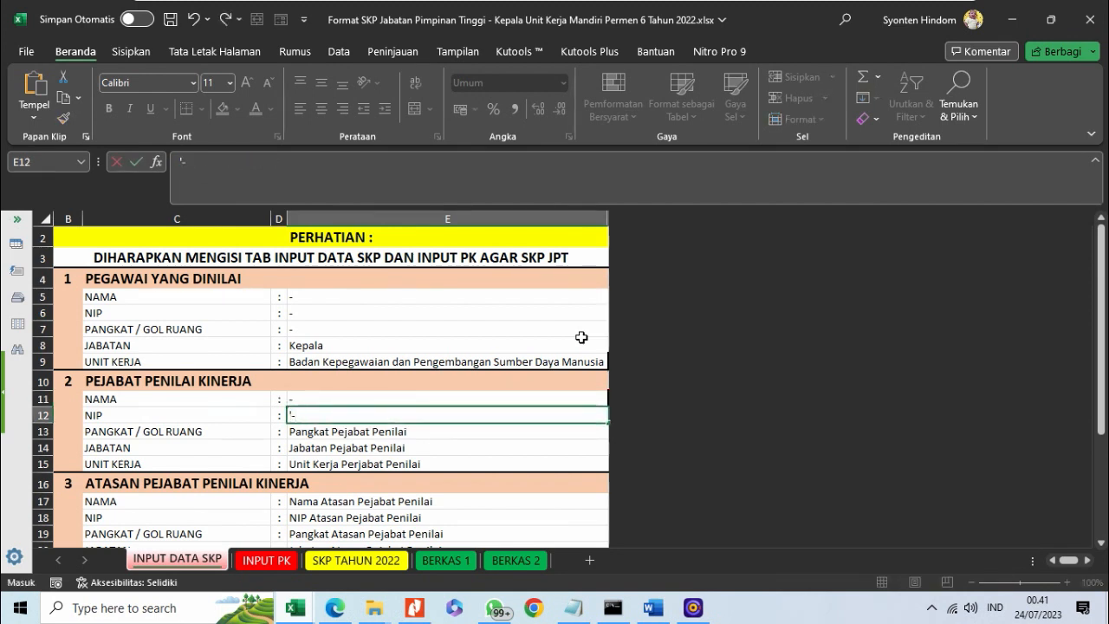
key("Return")
type("'-")
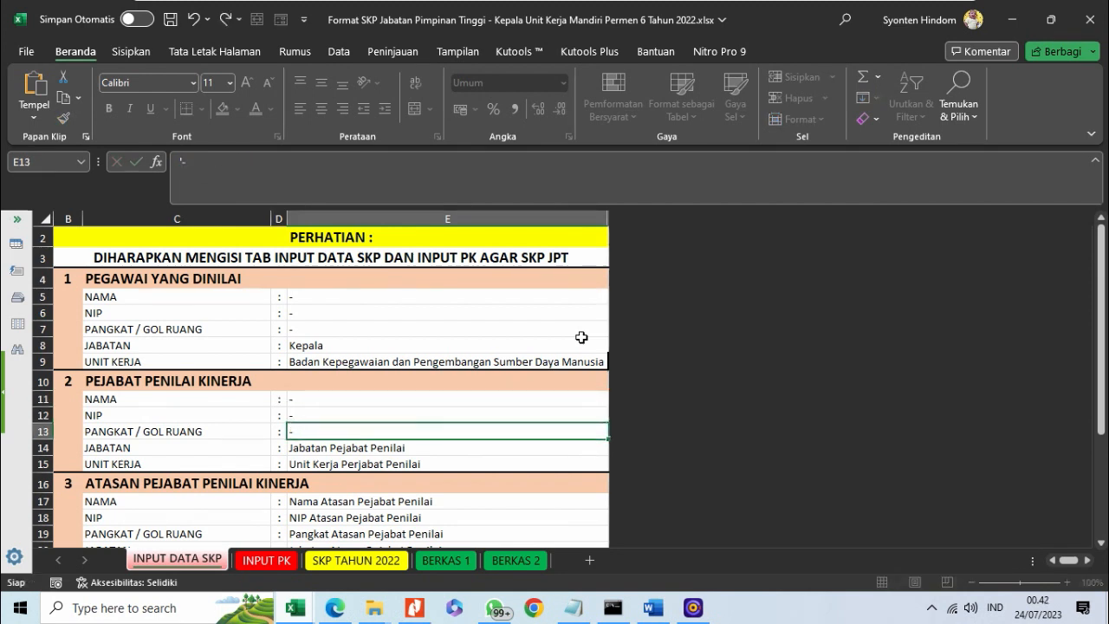
key("Return")
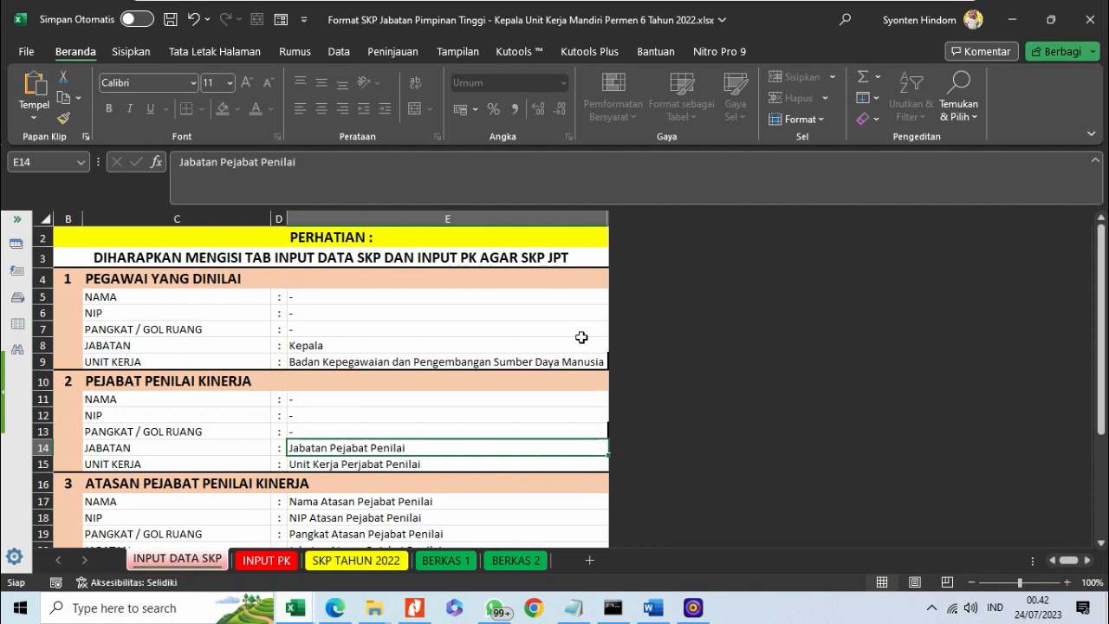
Set the PEJABAT PENILAI KINERJA's JABATAN to "Sekretaris Daerah" and UNIT KERJA to "Sekretariat Daerah".
type("Se")
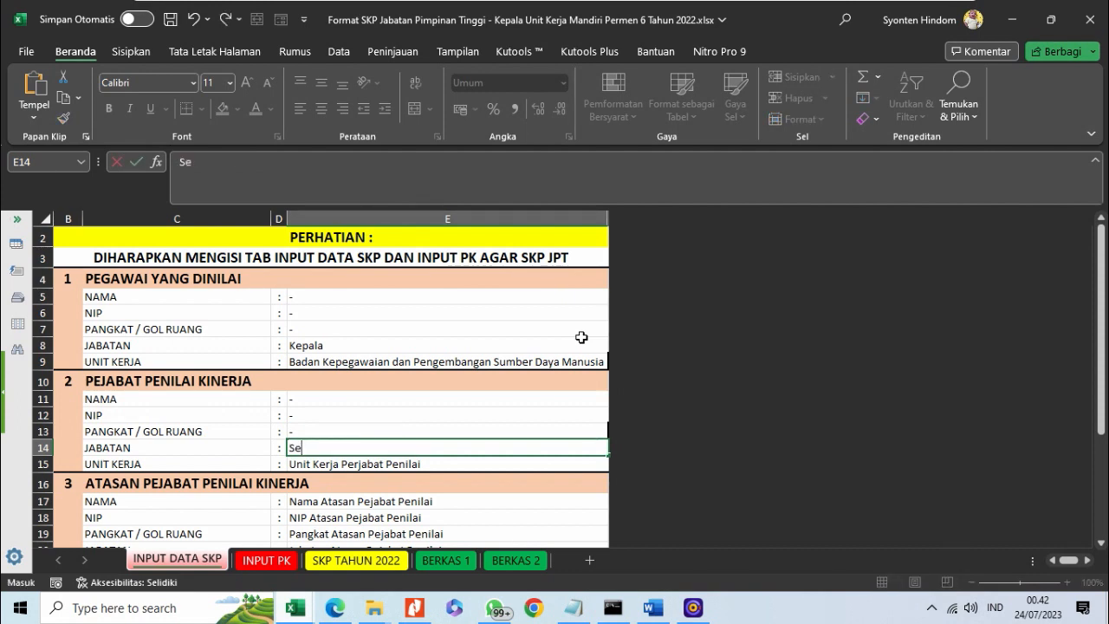
type("kretaris Daera")
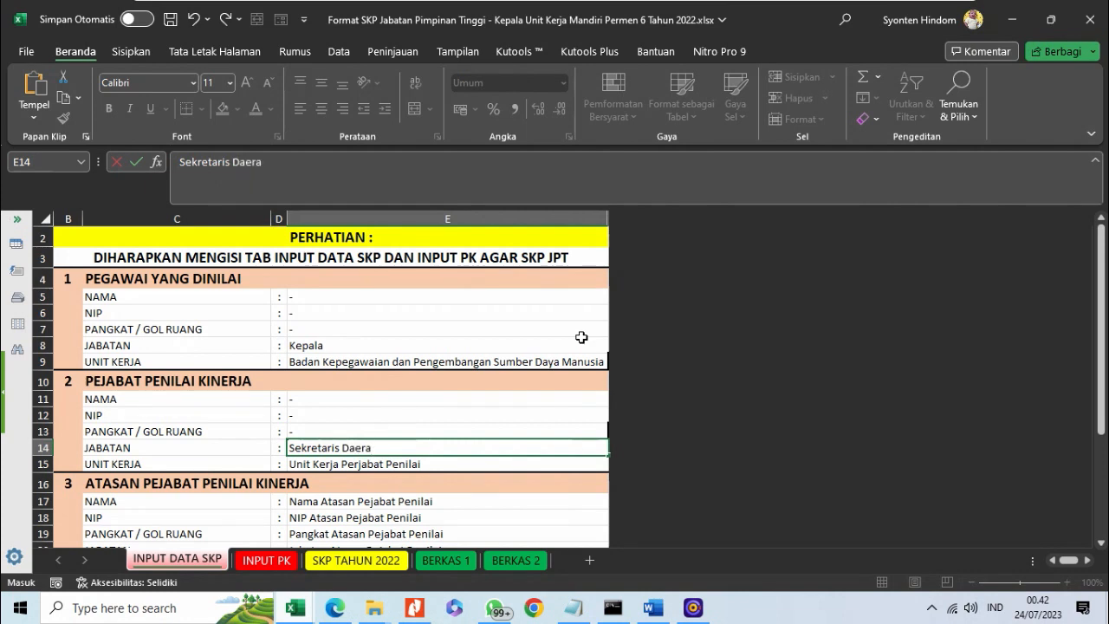
type("h")
key("Return")
type("S")
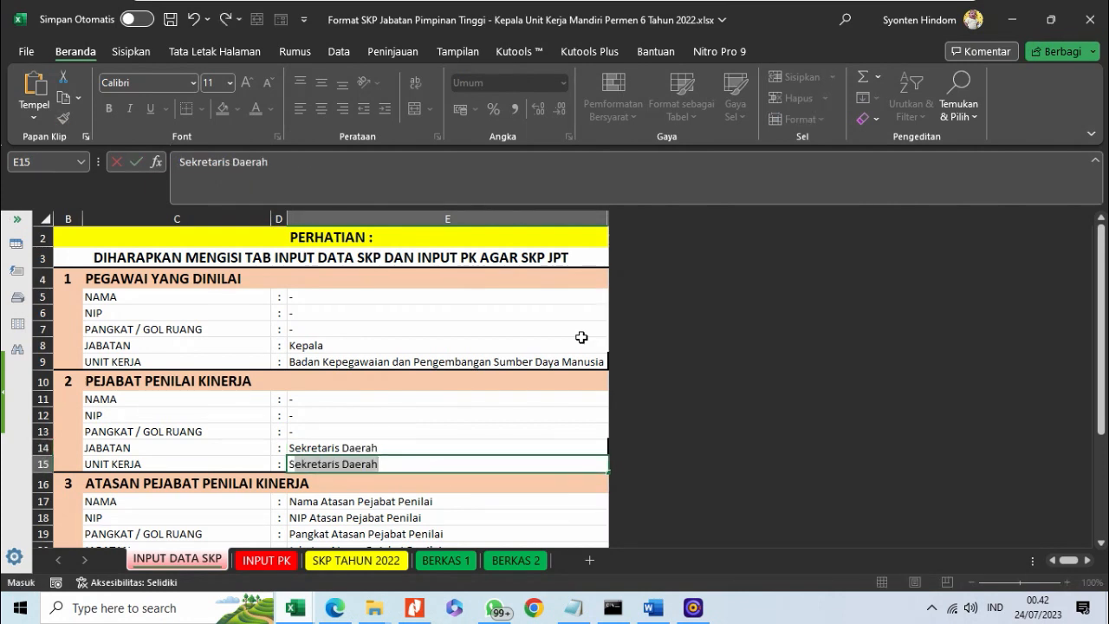
type("ekretariat Dae")
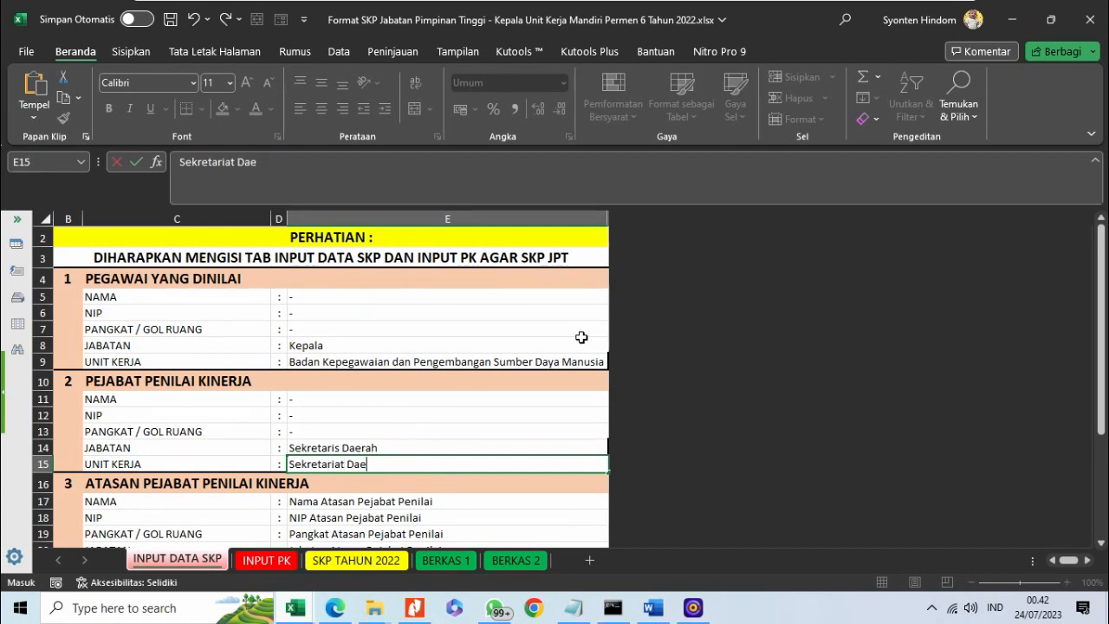
key("Return")
Enter "-" for NAMA and NIP in the ATASAN PEJABAT PENILAI KINERJA section.
key("Return")
key("Return")
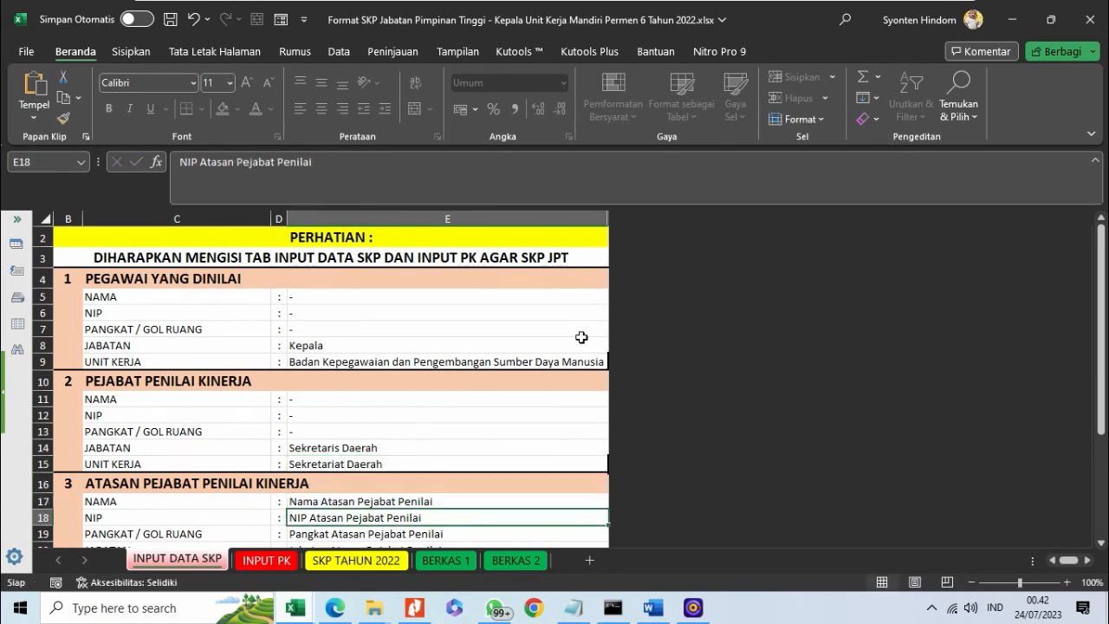
key("Up")
type("-")
key("Return")
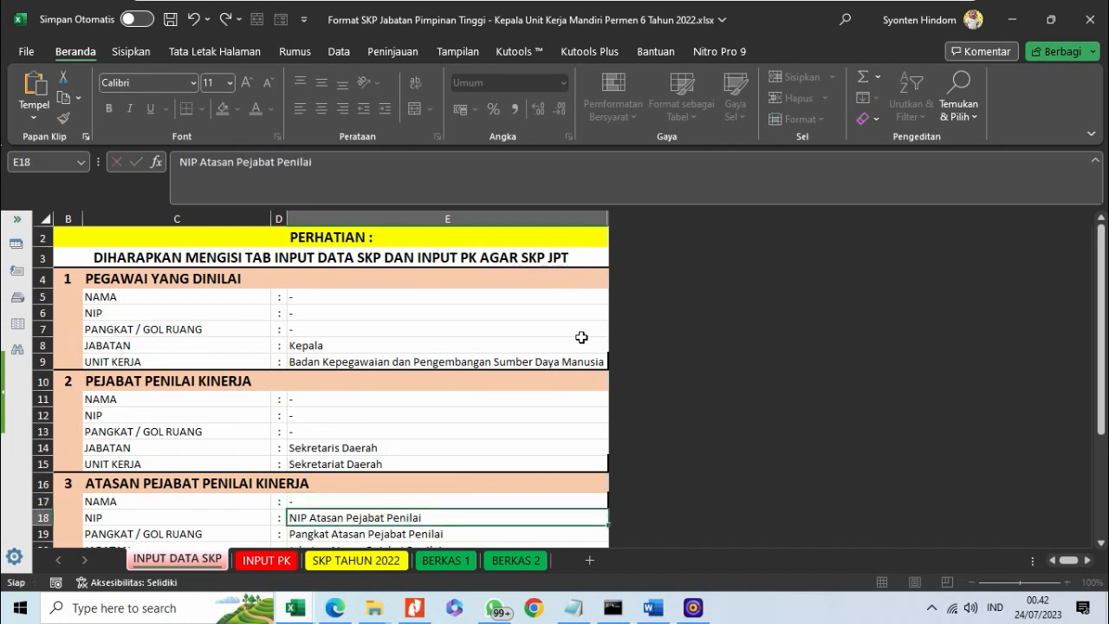
key("F2")
key("shift+Home")
type("-")
key("Return")
key("Return")
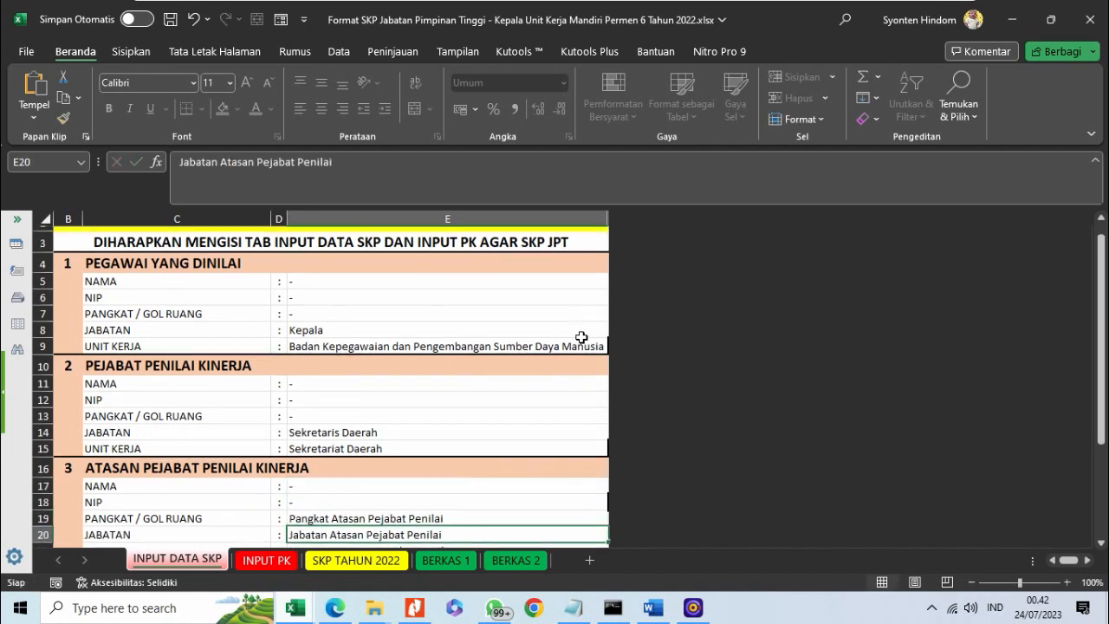
Replace the ATASAN PEJABAT PENILAI KINERJA's NAMA with "Nama Bupati" and enter "-" for PANGKAT / GOL RUANG.
key("Down")
key("Up")
key("Up")
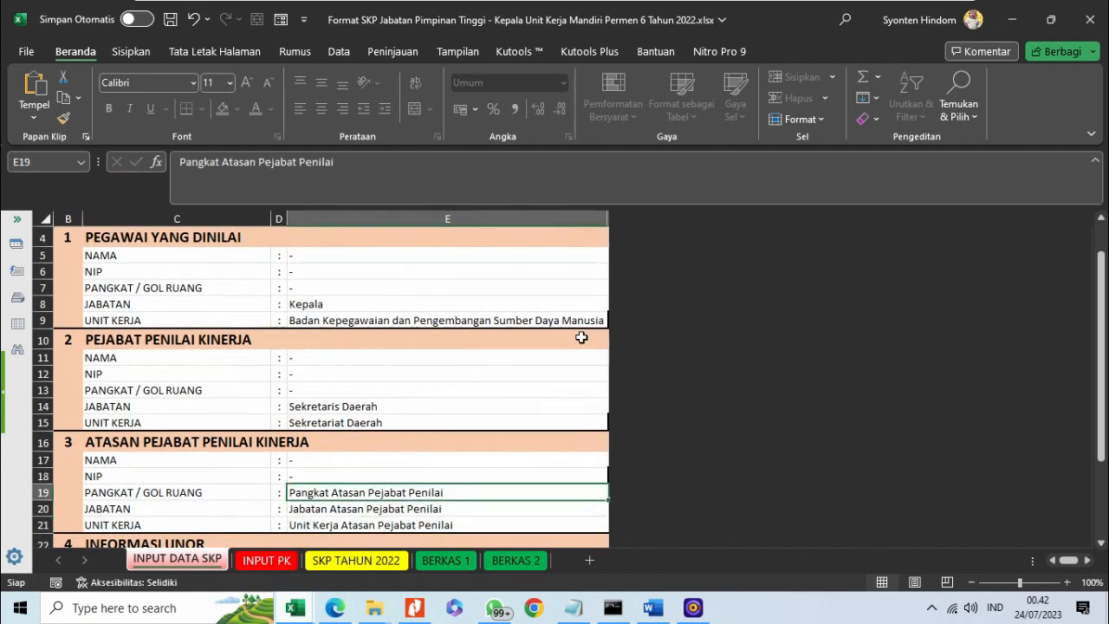
key("Up")
key("Up")
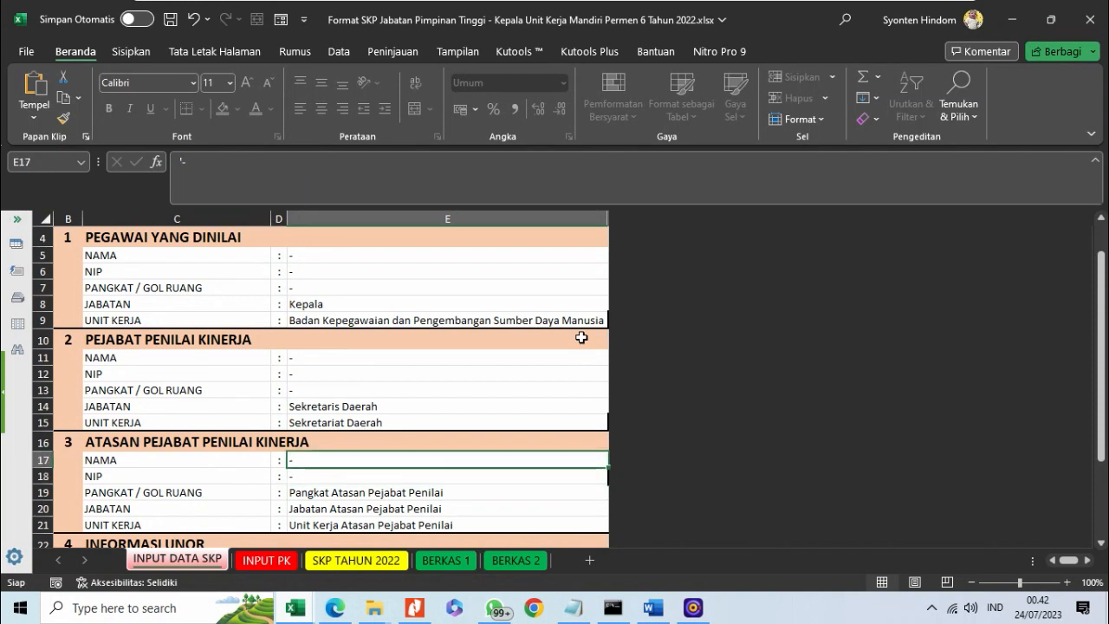
type("Nama")
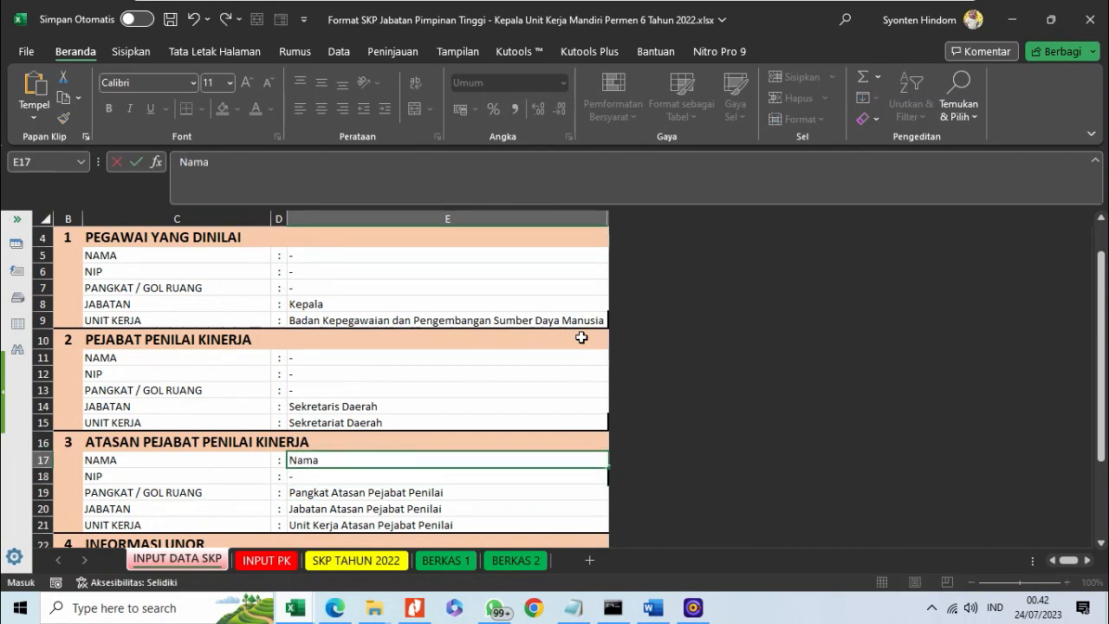
type(" Bupati")
key("Return")
key("Return")
type("'-")
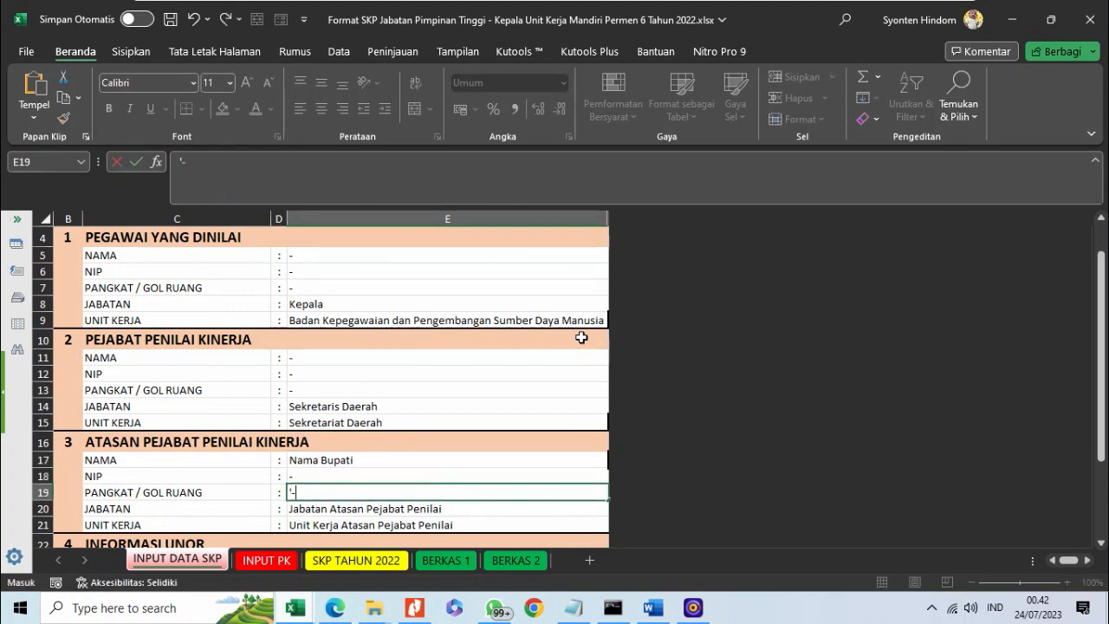
key("Return")
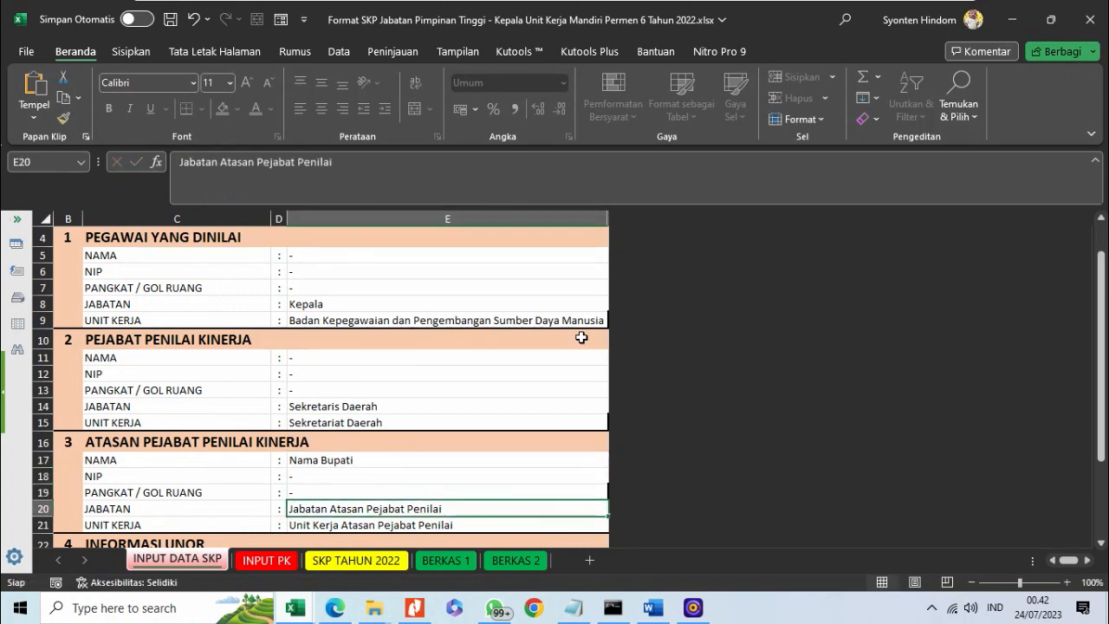
Set the ATASAN PEJABAT PENILAI KINERJA's JABATAN to "Bupati" and UNIT KERJA to "Pemerintah Kabupaten ...".
type("Bupa")
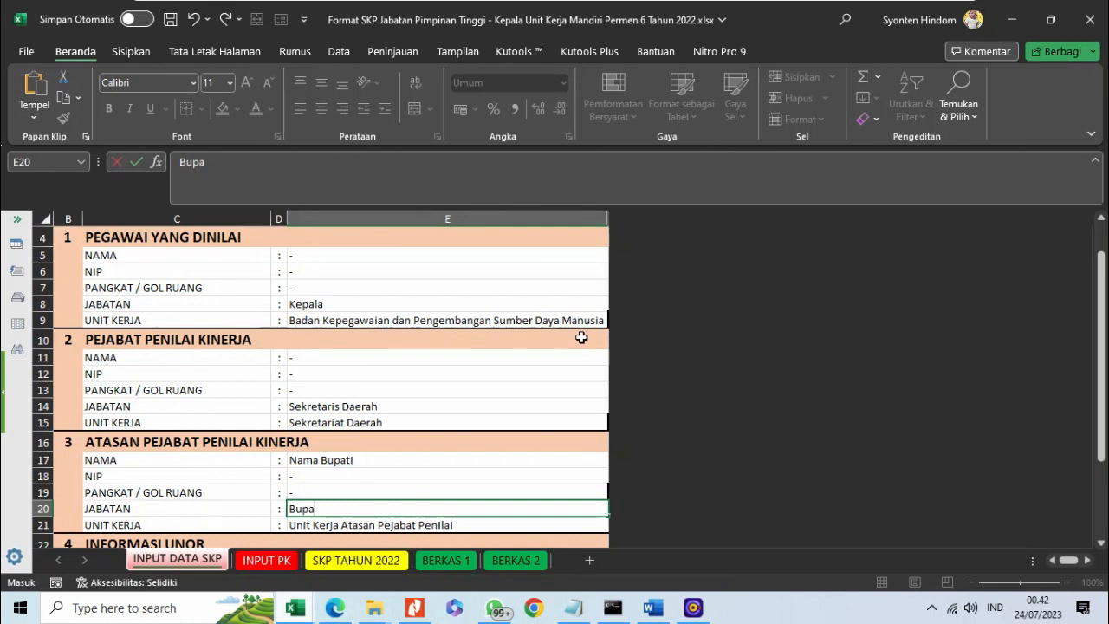
type("ti")
key("Return")
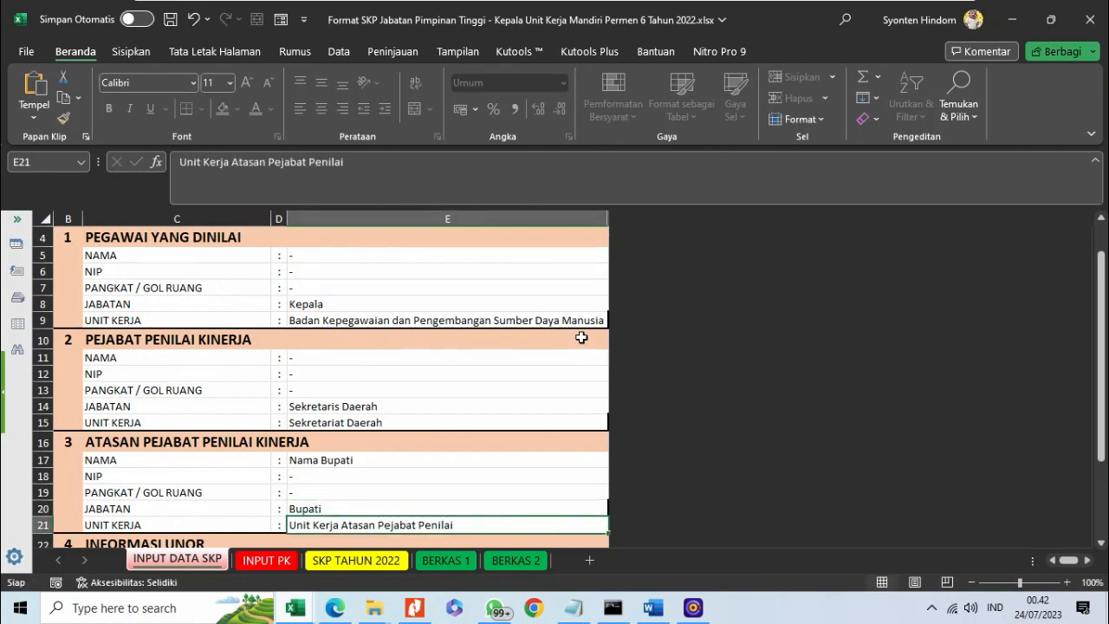
type("Pe")
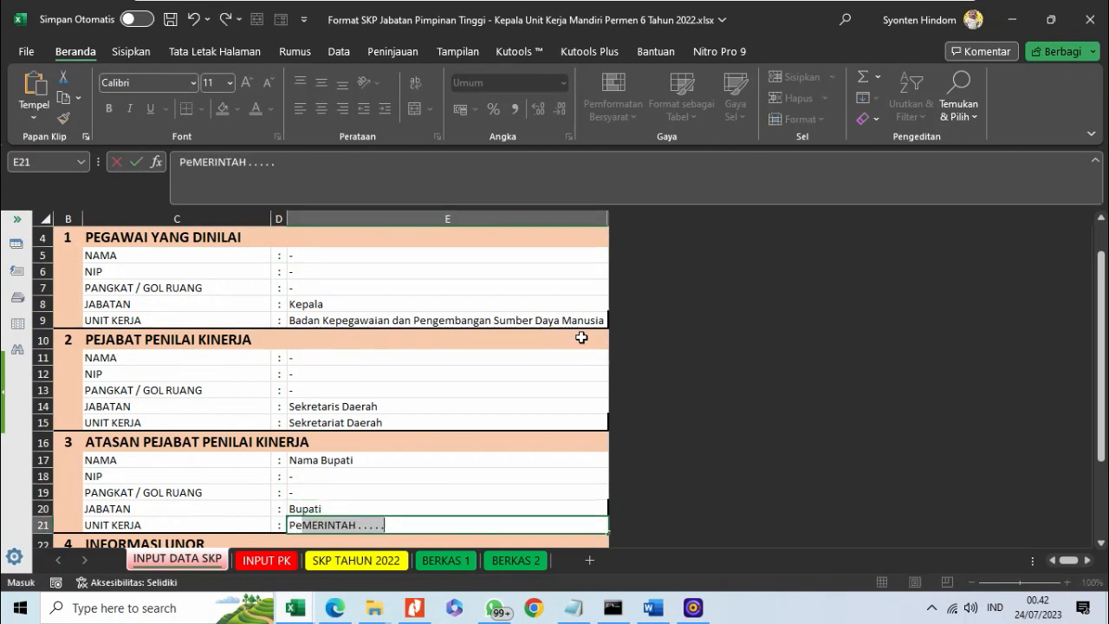
type("merintah Ka")
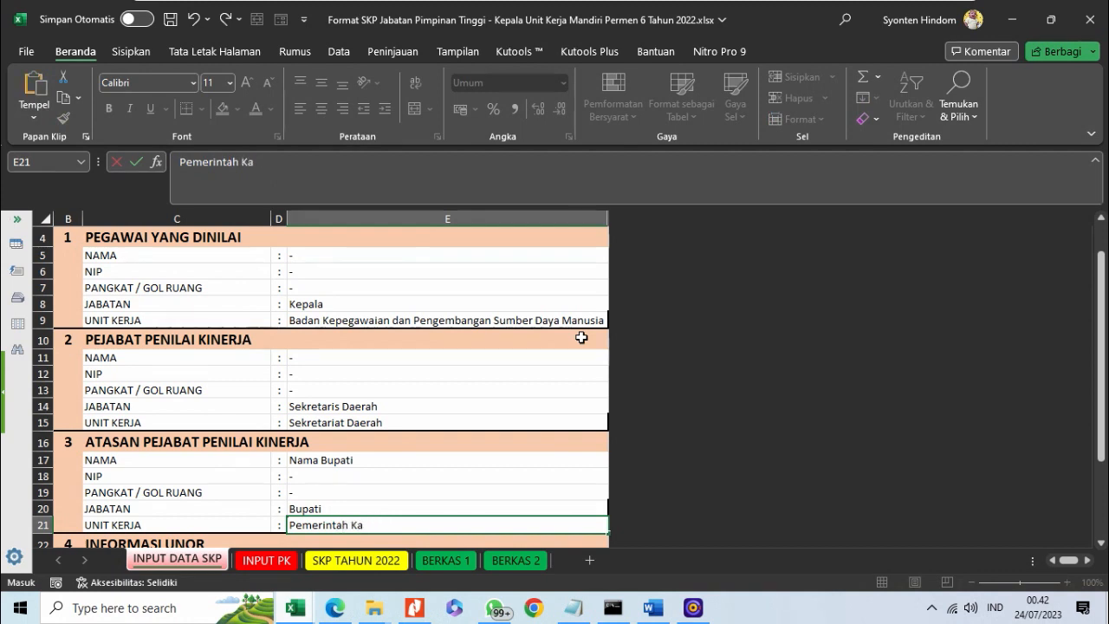
type("bupaten ...")
key("Return")
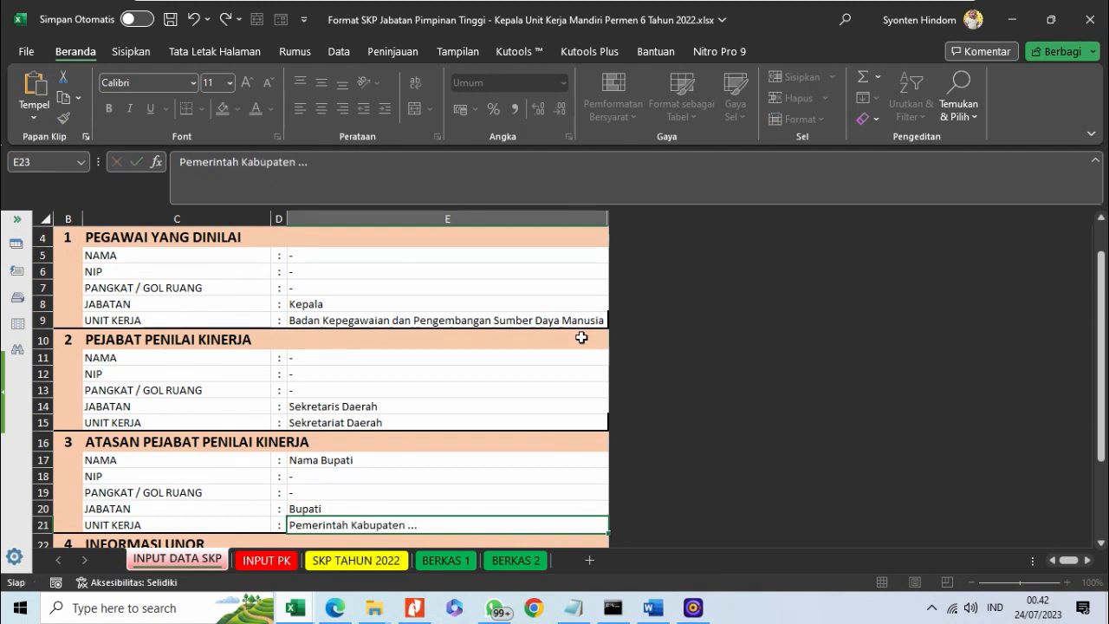
Set NAMA INSTANSI in the INFORMASI UNOR section to "PEMERINTAH KABUPATEN ...".
key("Down")
key("Up")
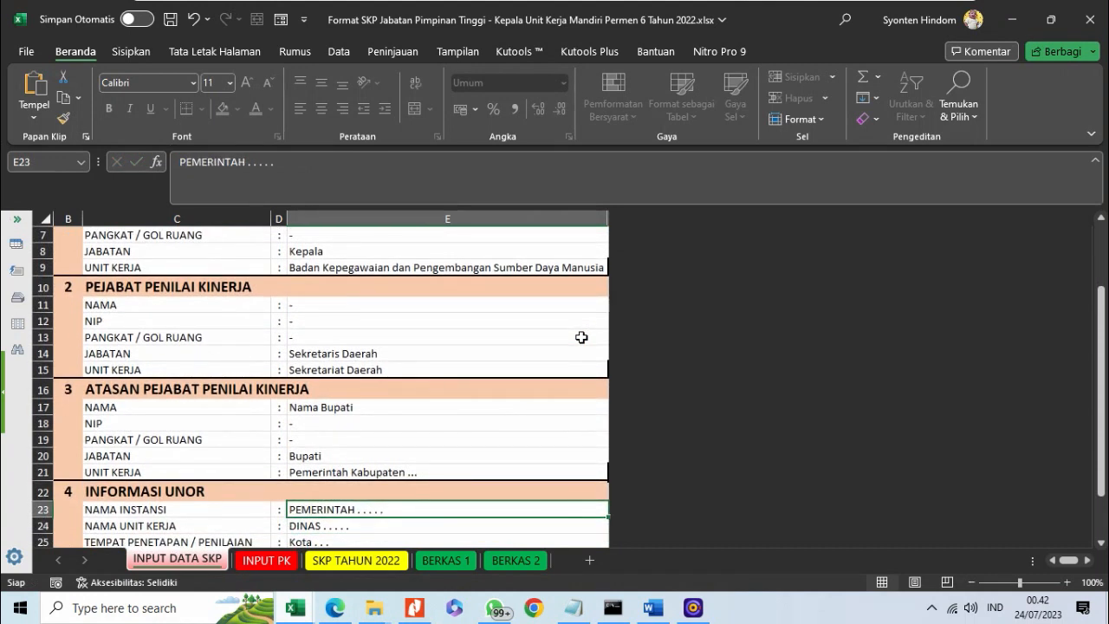
type("PEME")
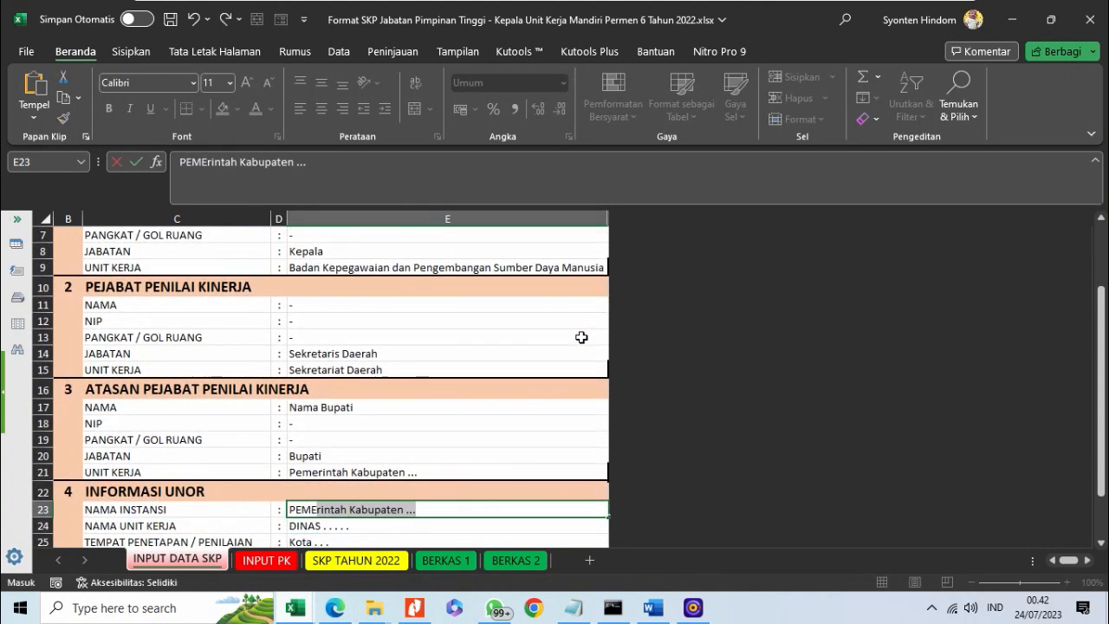
type("RINTAH KABUPATEN ...")
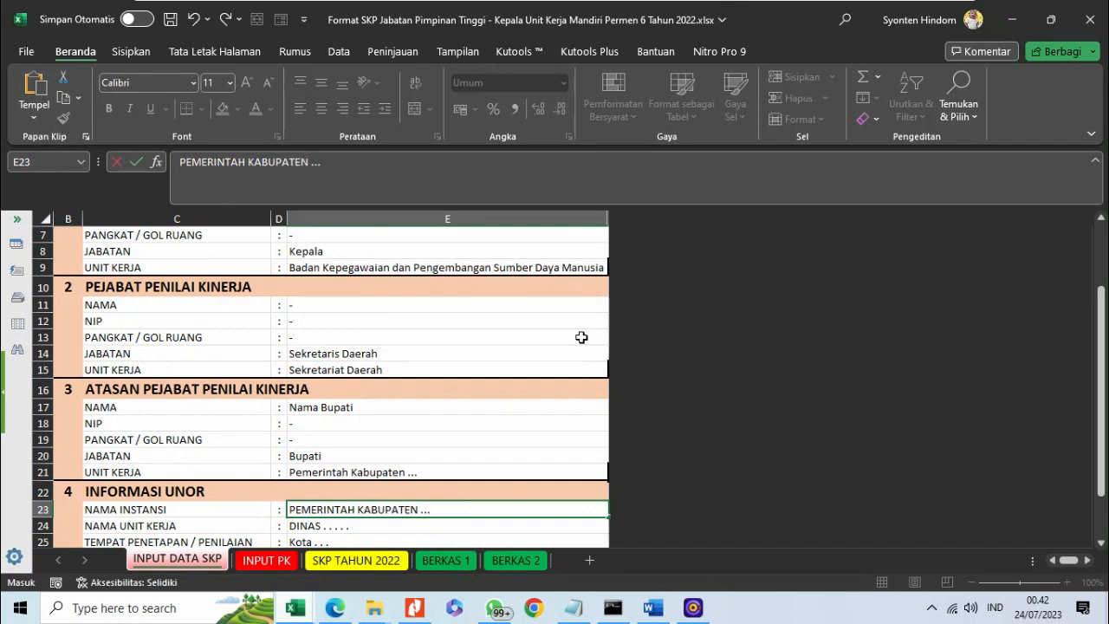
key("Return")
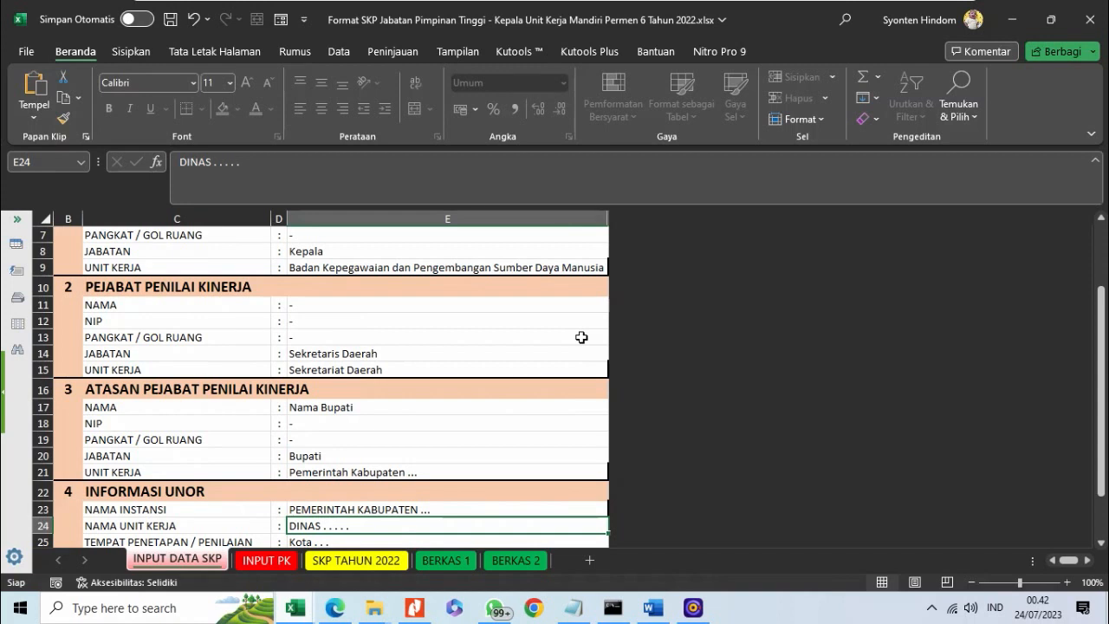
Set NAMA UNIT KERJA in the INFORMASI UNOR section to "BADAN KEPEGAWAIAN DAN PENGEMBANGAN SUMBER DAYA MANUSIA".
type("b")
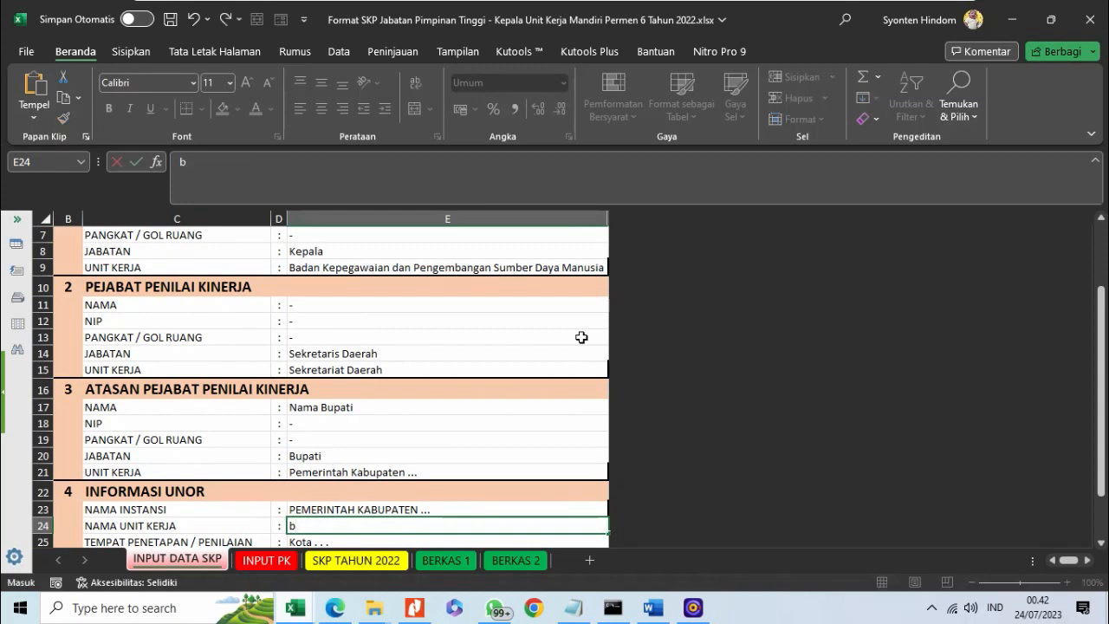
key("BackSpace")
type("BADAN")
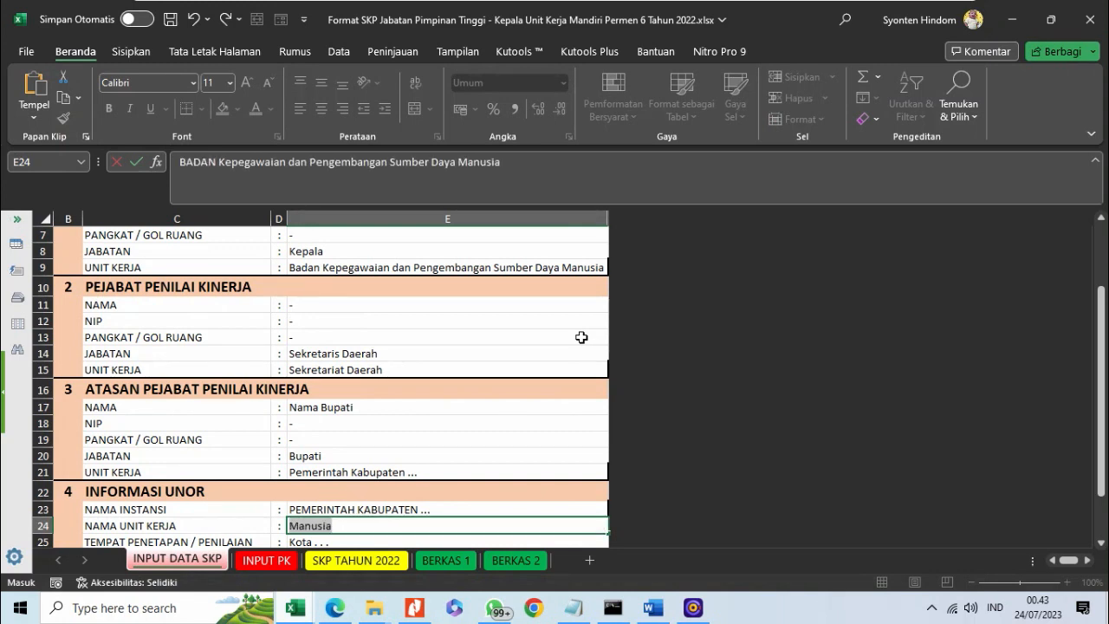
type(" KE")
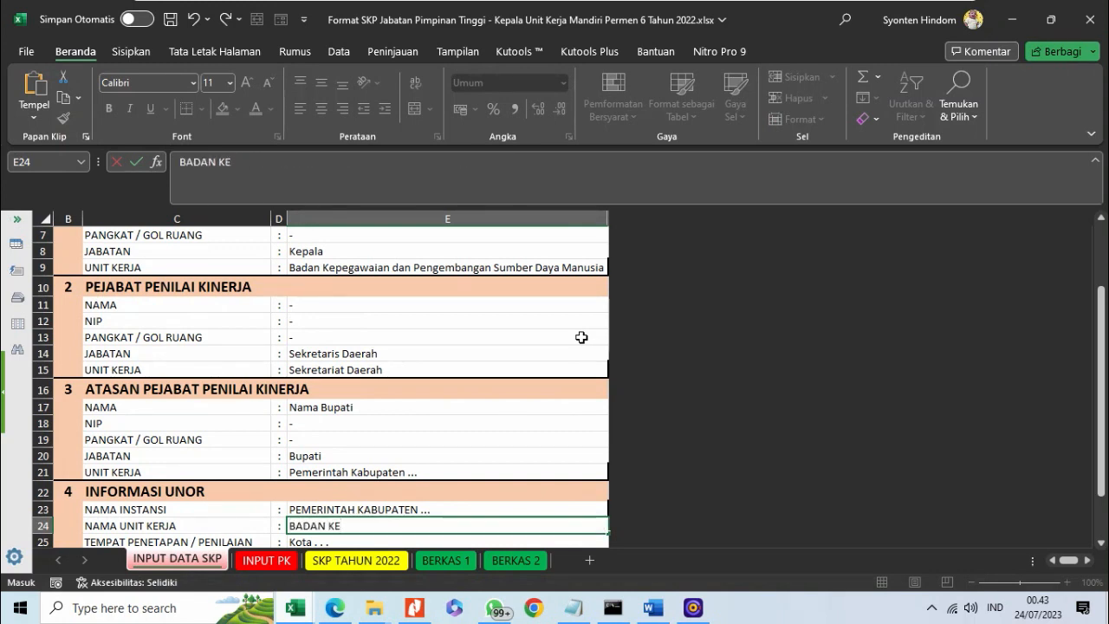
type("PEGAWAIAN")
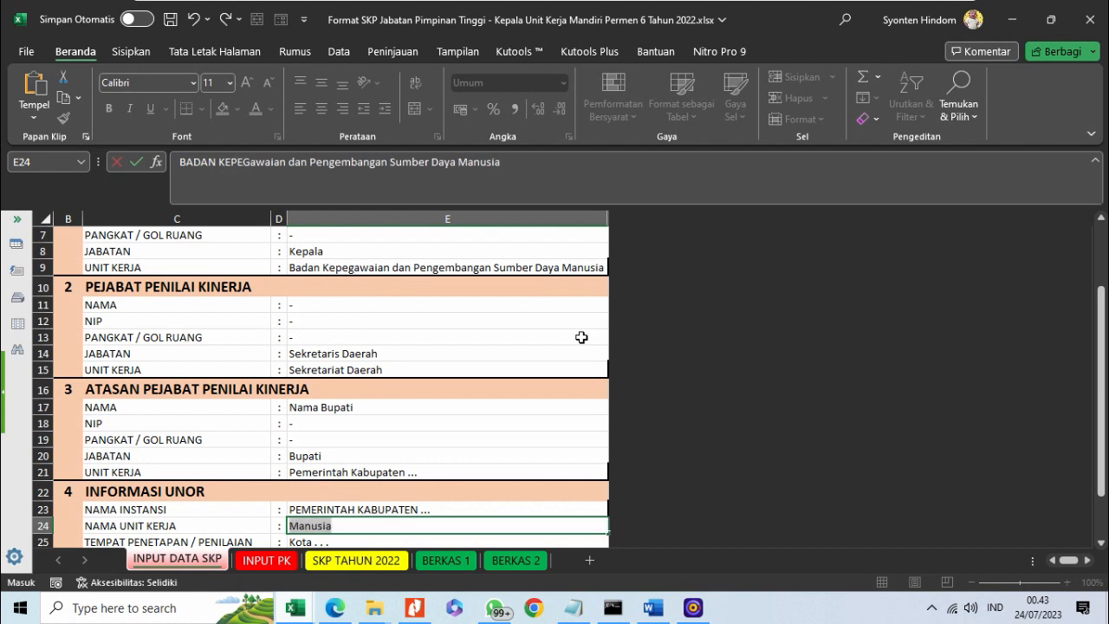
type(" DAN PENGEMBANGAN")
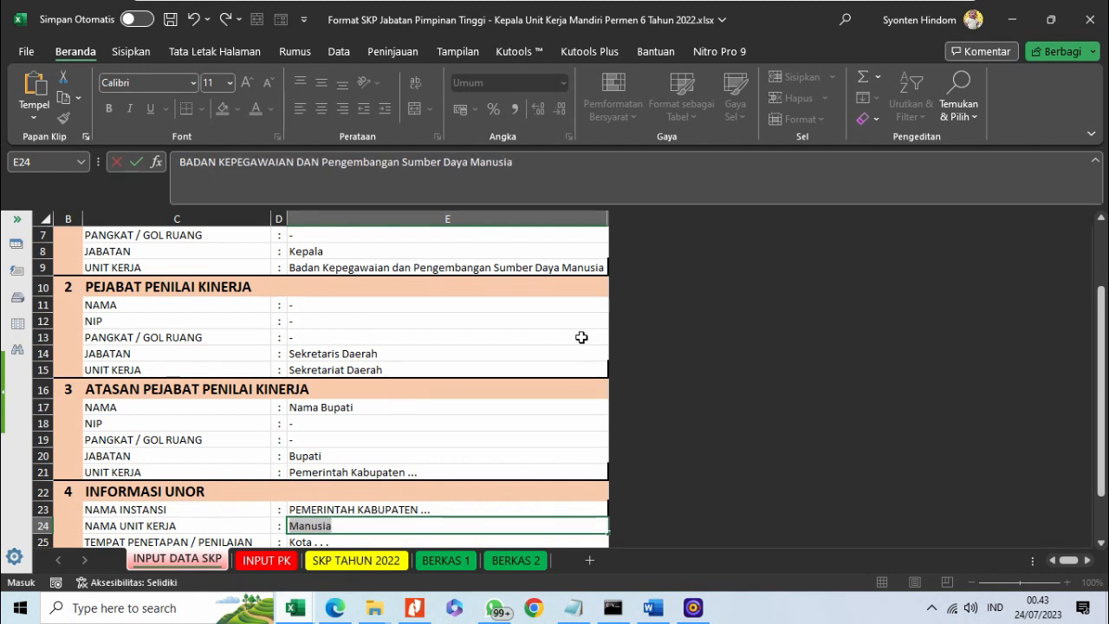
type(" SUMBER")
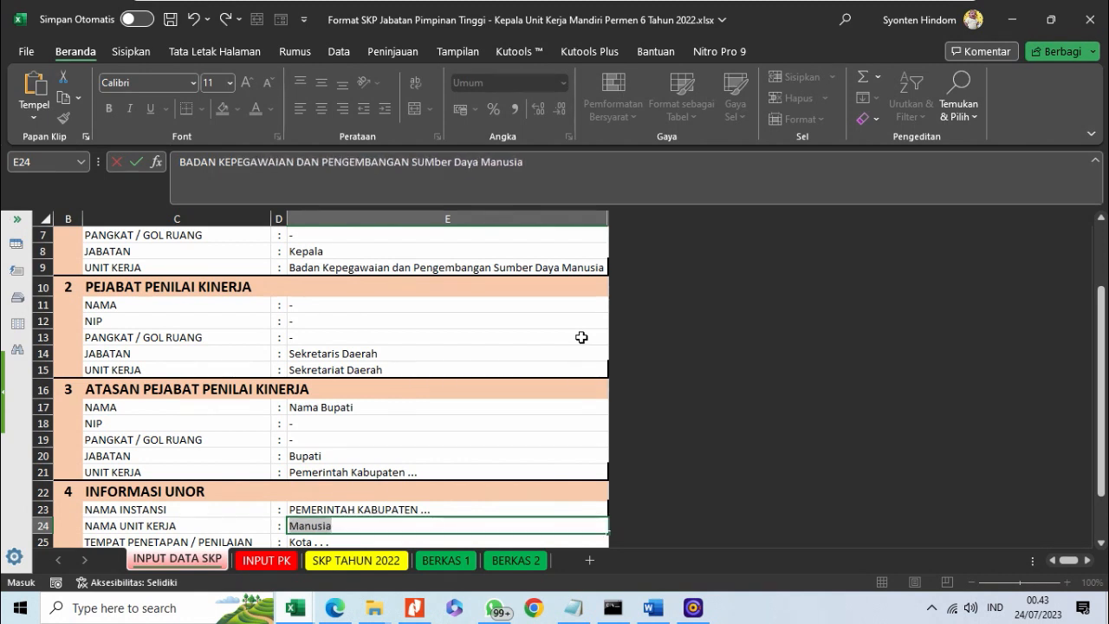
type(" DA")
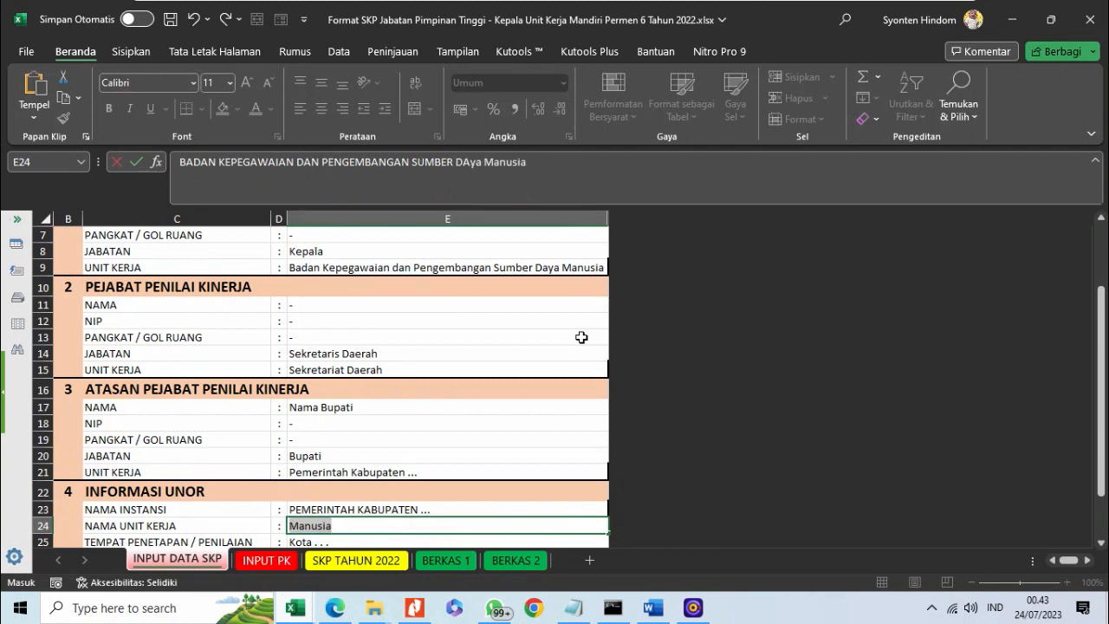
type("YA MANUSIA")
key("Return")
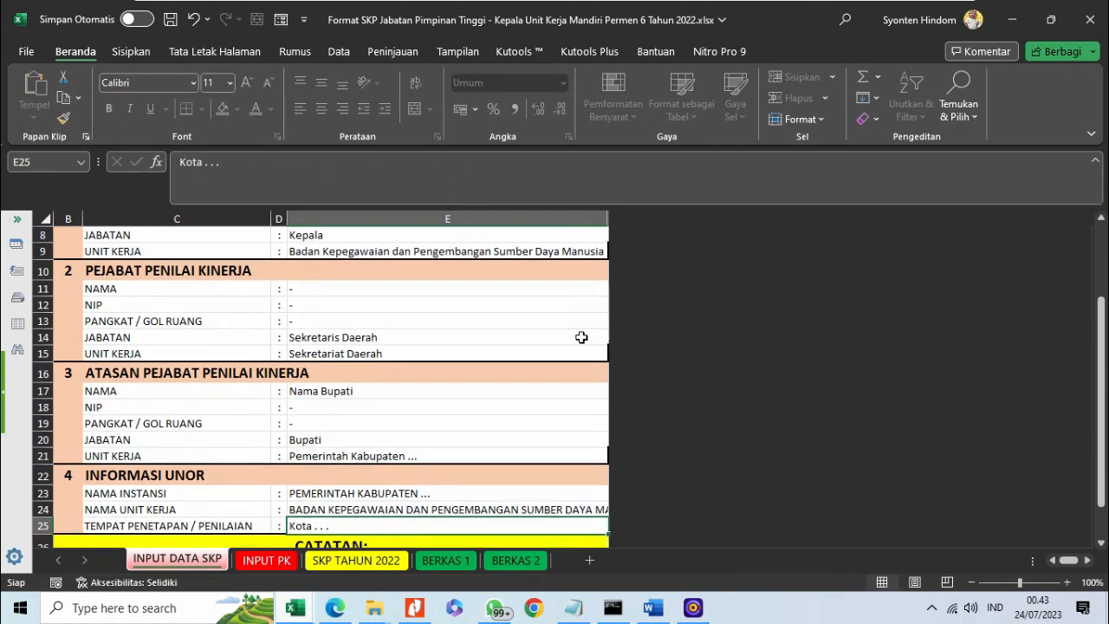
Set TEMPAT PENETAPAN / PENILAIAN in the INFORMASI UNOR section to "Kota ....".
type("kO")
key("BackSpace")
type("Kota .")
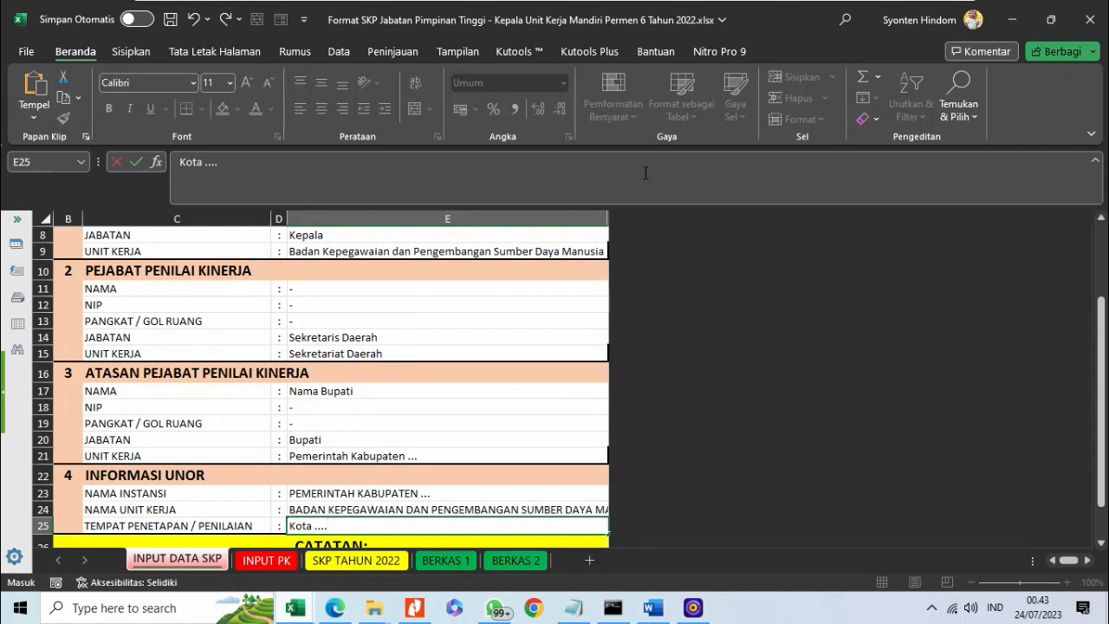
left_click(410, 511)
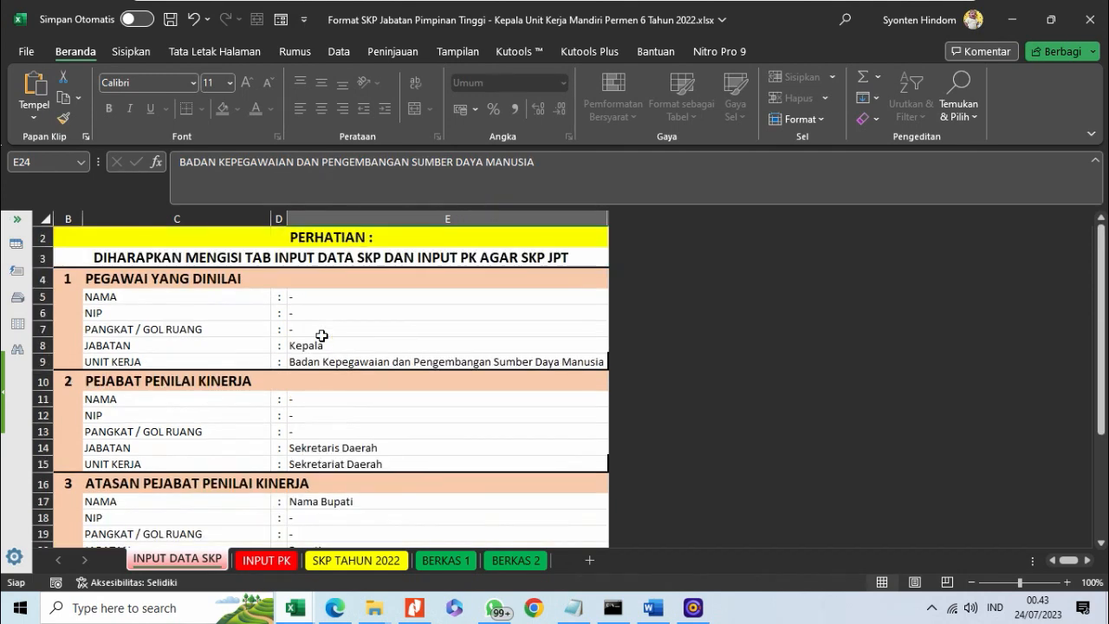
Review the filled INPUT DATA SKP sheet and examine the SASARAN STRATEGIS and INDIKATOR KINERJA UTAMA columns on the INPUT PK sheet.
scroll(321, 335, "up", 2)
scroll(322, 336, "down", 4)
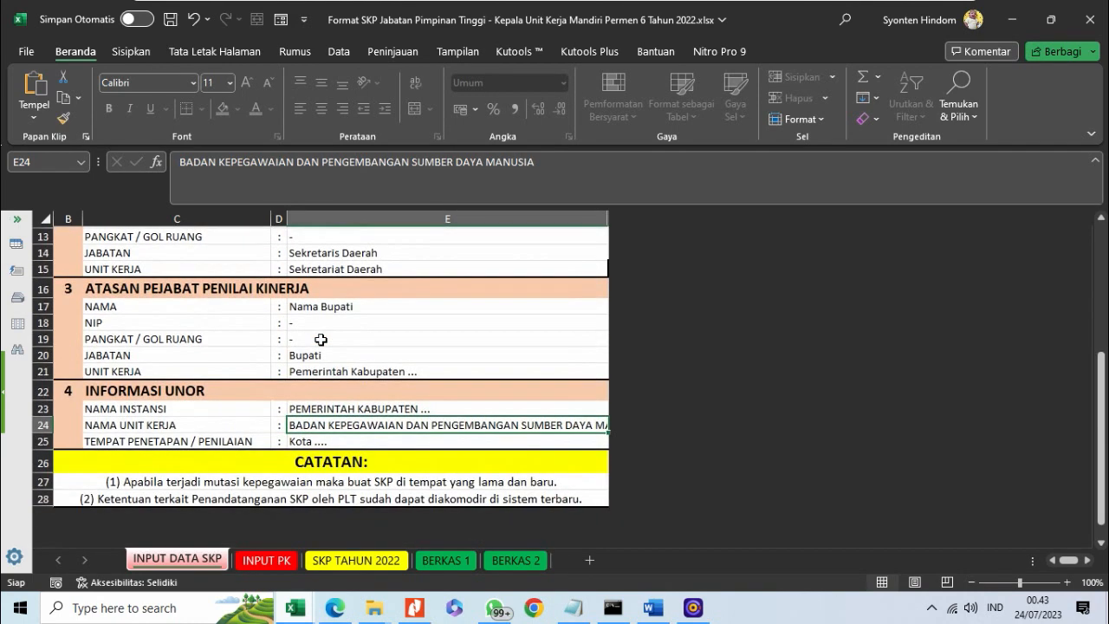
scroll(321, 340, "up", 4)
scroll(320, 339, "down", 5)
scroll(320, 340, "up", 5)
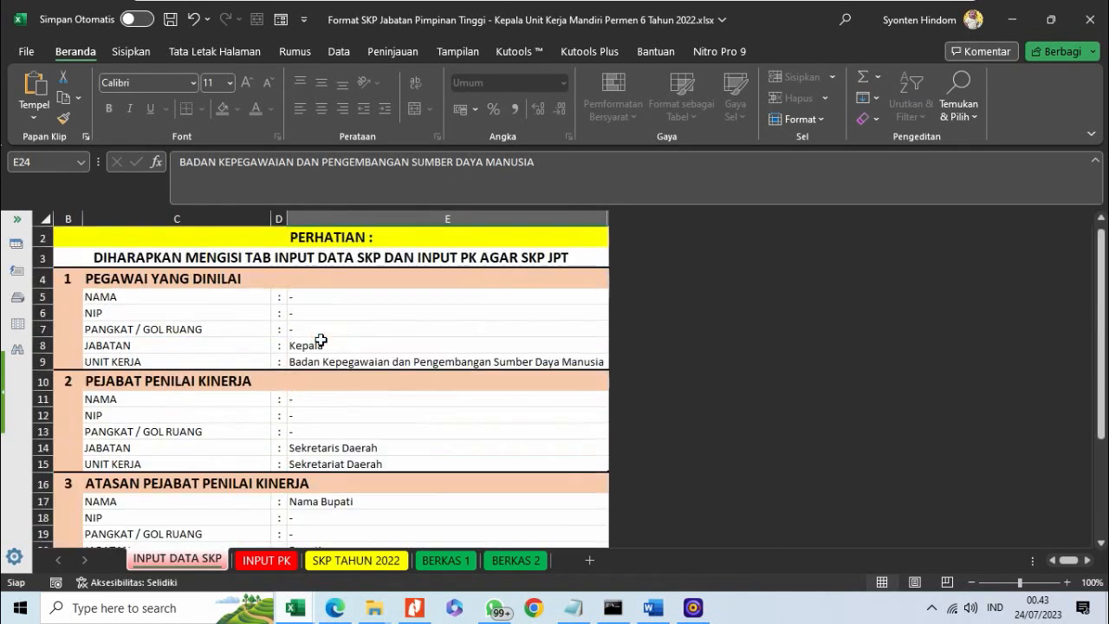
left_click(280, 560)
scroll(271, 342, "down", 2)
scroll(271, 341, "up", 2)
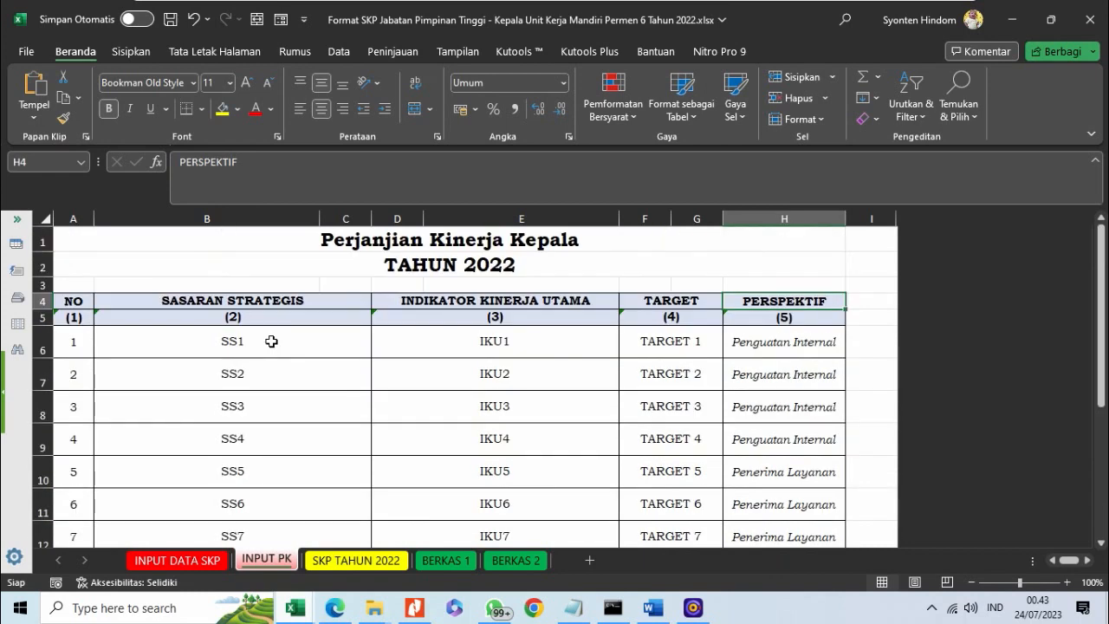
left_click(185, 301)
left_click(207, 372)
left_click(524, 300)
left_click(508, 372)
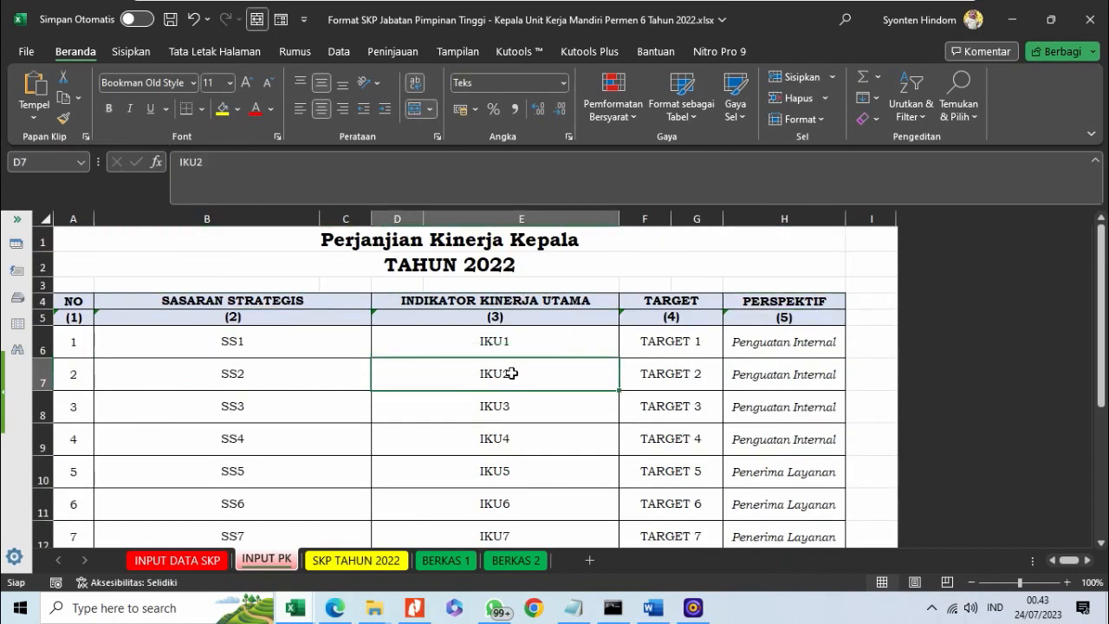
Arrange the SKP format workbook side by side with the Konsep SKP JPT.xlsx workbook.
mouse_move(728, 12)
left_click_drag(791, 20, 1107, 201)
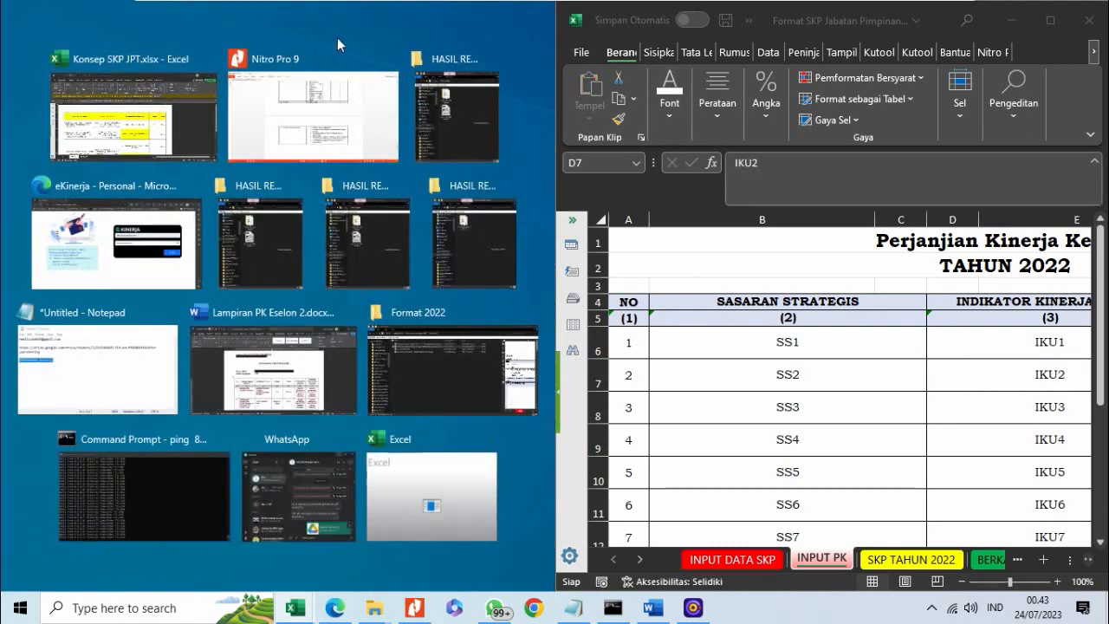
left_click(134, 117)
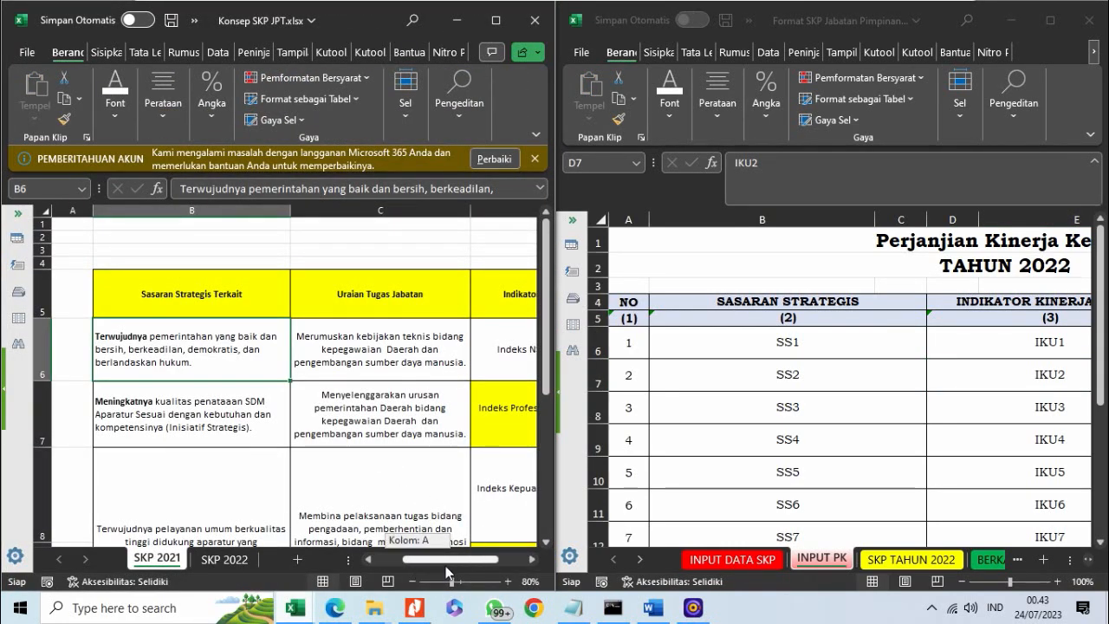
Copy the full text of the first Sasaran Strategis Terkait entry on the SKP 2021 sheet of Konsep SKP JPT.xlsx.
scroll(219, 381, "down", 1)
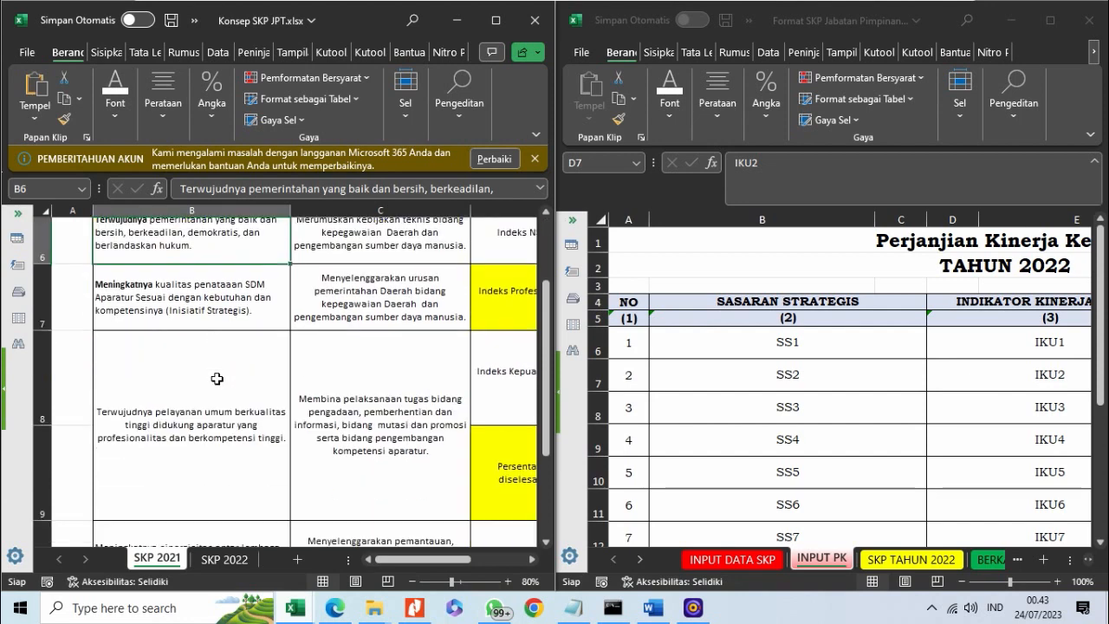
scroll(217, 380, "up", 1)
left_click(319, 348)
scroll(229, 377, "down", 1)
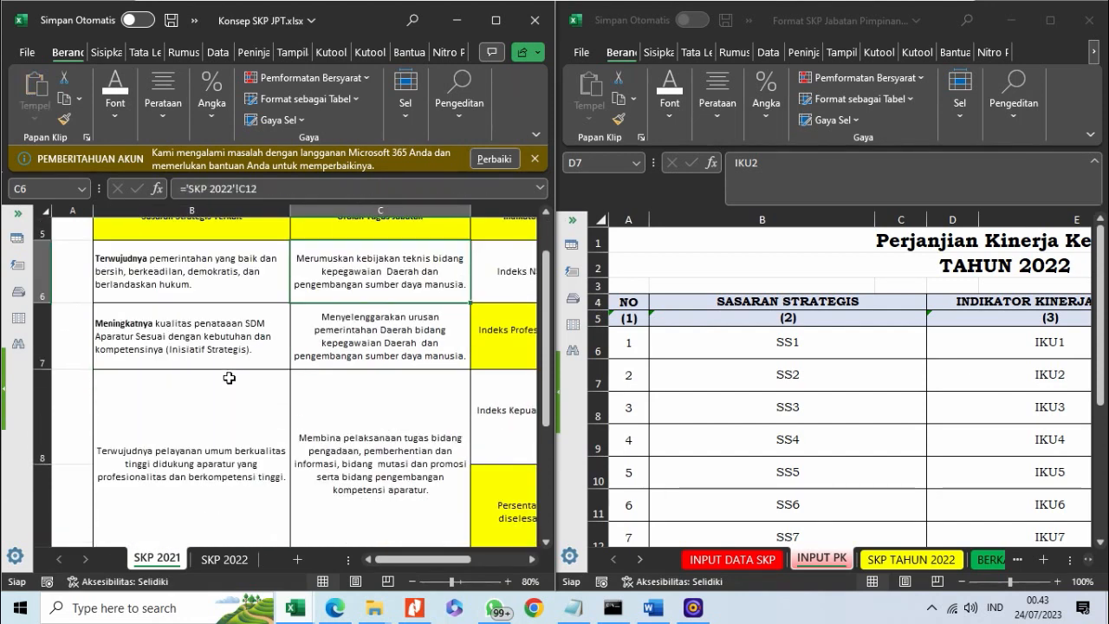
scroll(229, 378, "up", 1)
left_click(102, 357)
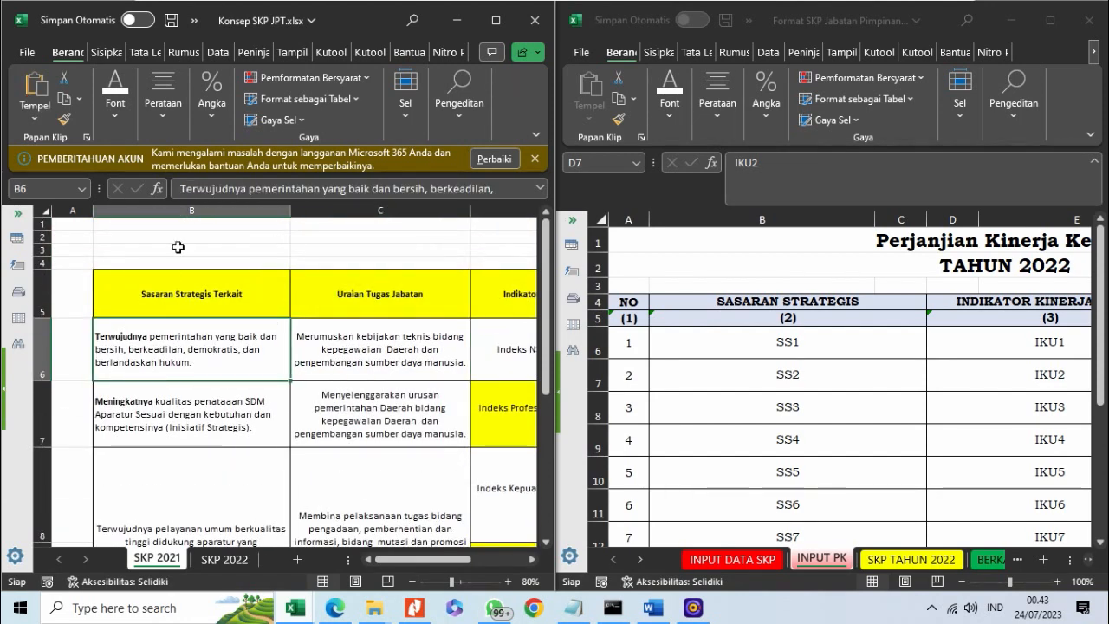
left_click(203, 190)
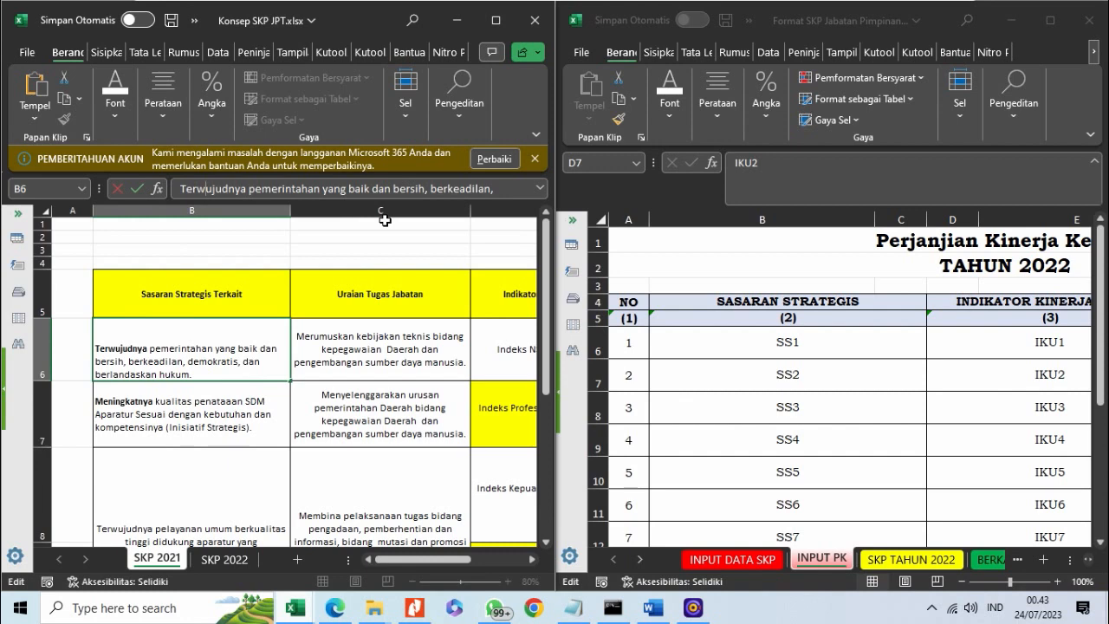
key("ctrl+a")
key("ctrl+c")
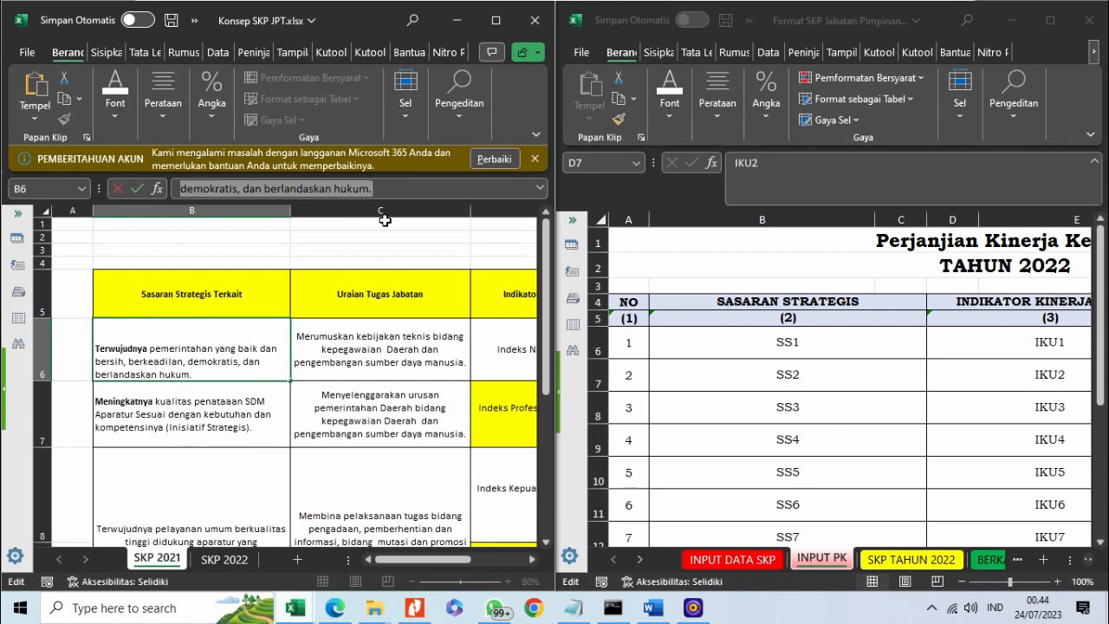
Replace "SS1" in row 1 of the INPUT PK sheet's SASARAN STRATEGIS column with the copied objective text.
left_click(787, 345)
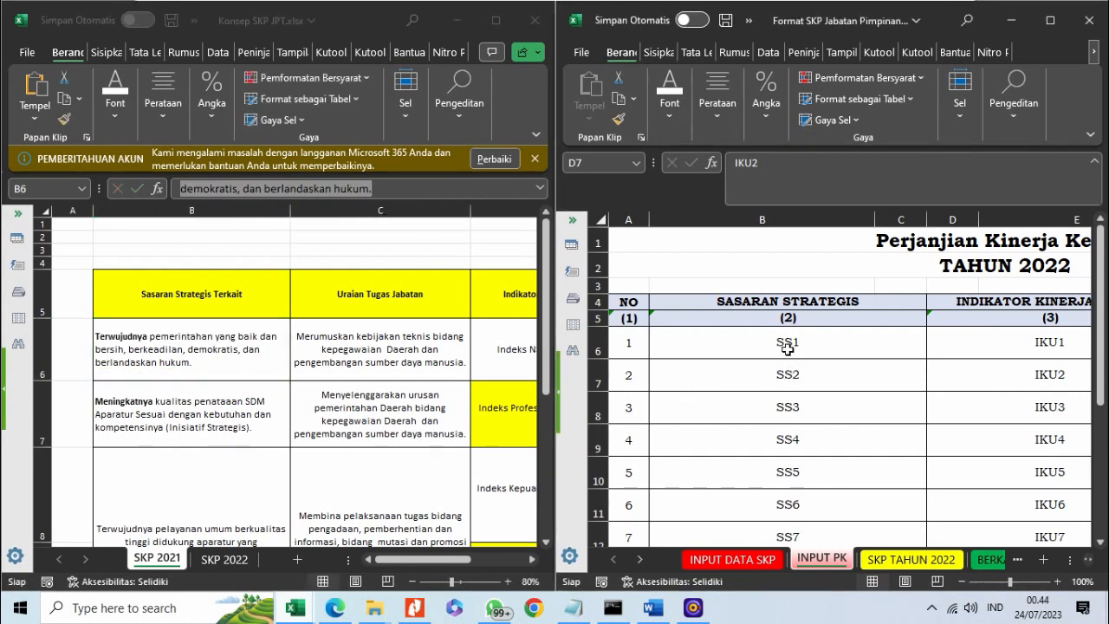
left_click(833, 170)
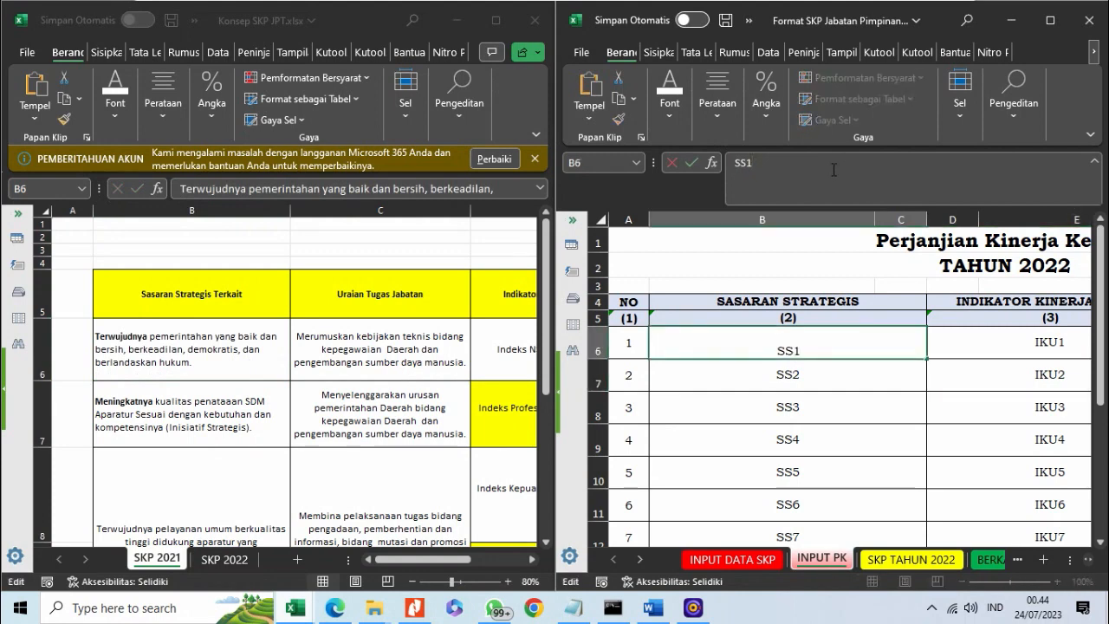
key("ctrl+a")
key("ctrl+v")
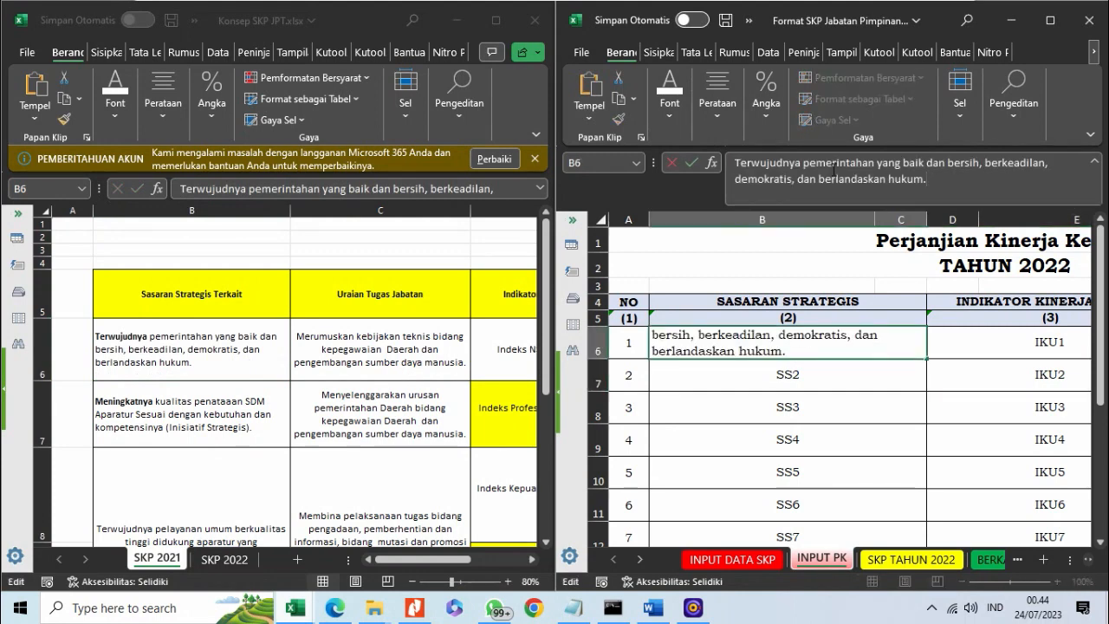
key("Return")
Copy the full text of the first Indikator Kinerja Utama entry, "Indeks NSPK Kabupaten xxxxxx.", on the SKP 2021 sheet of Konsep SKP JPT.xlsx.
key("Up")
key("Right")
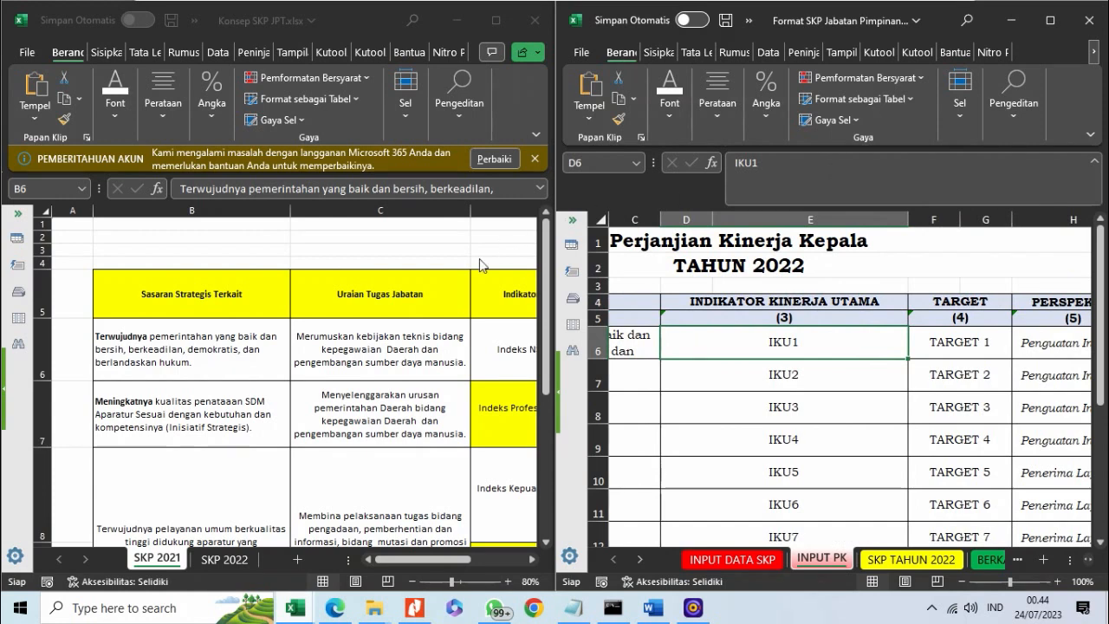
left_click(277, 329)
key("Right")
key("Right")
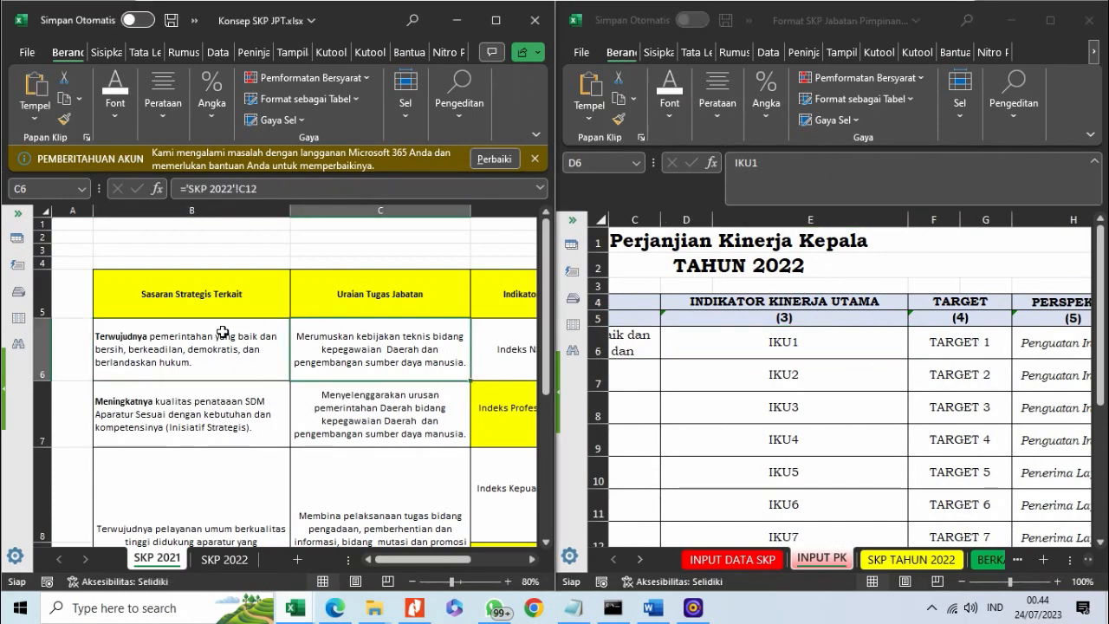
left_click(250, 188)
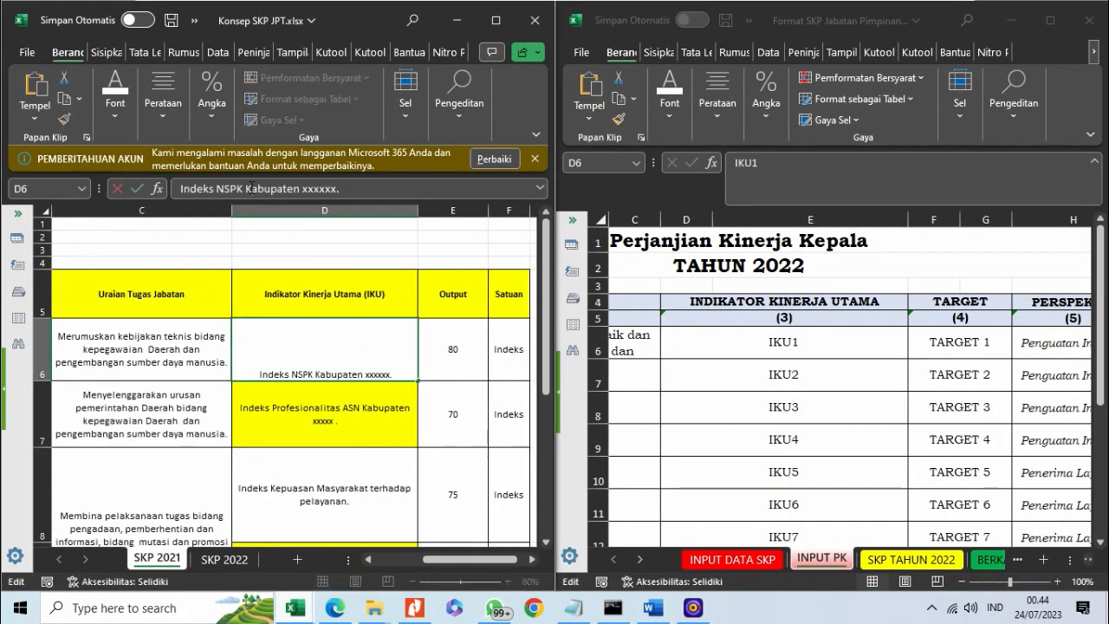
triple_click(250, 188)
key("ctrl+c")
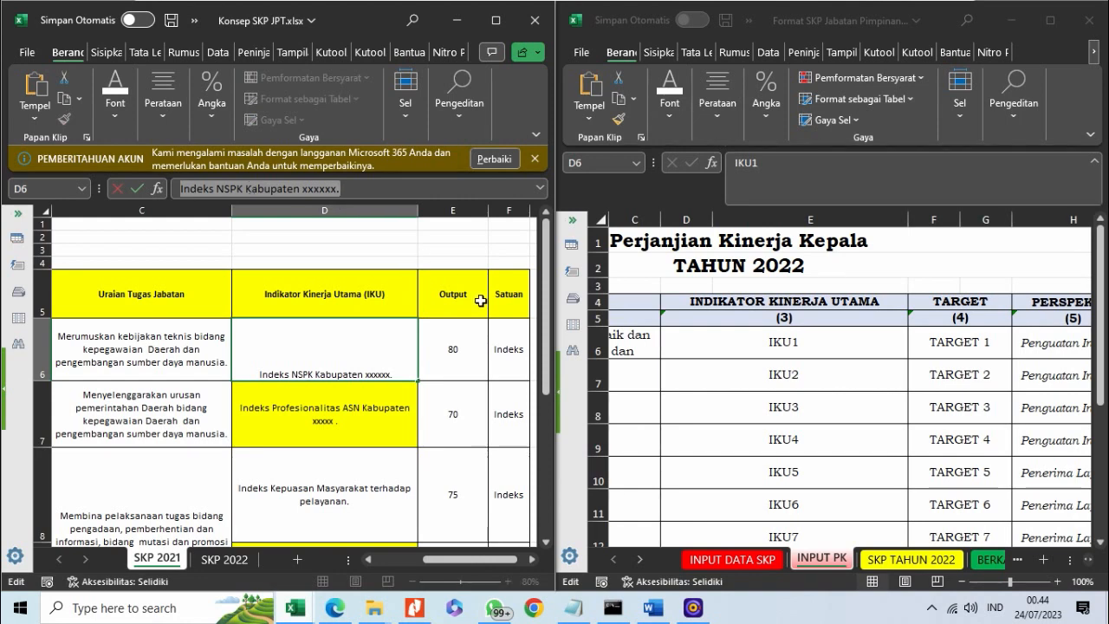
Replace "IKU1" in row 1 of the INPUT PK sheet's INDIKATOR KINERJA UTAMA column with the copied indicator text.
left_click(693, 343)
key("BackSpace")
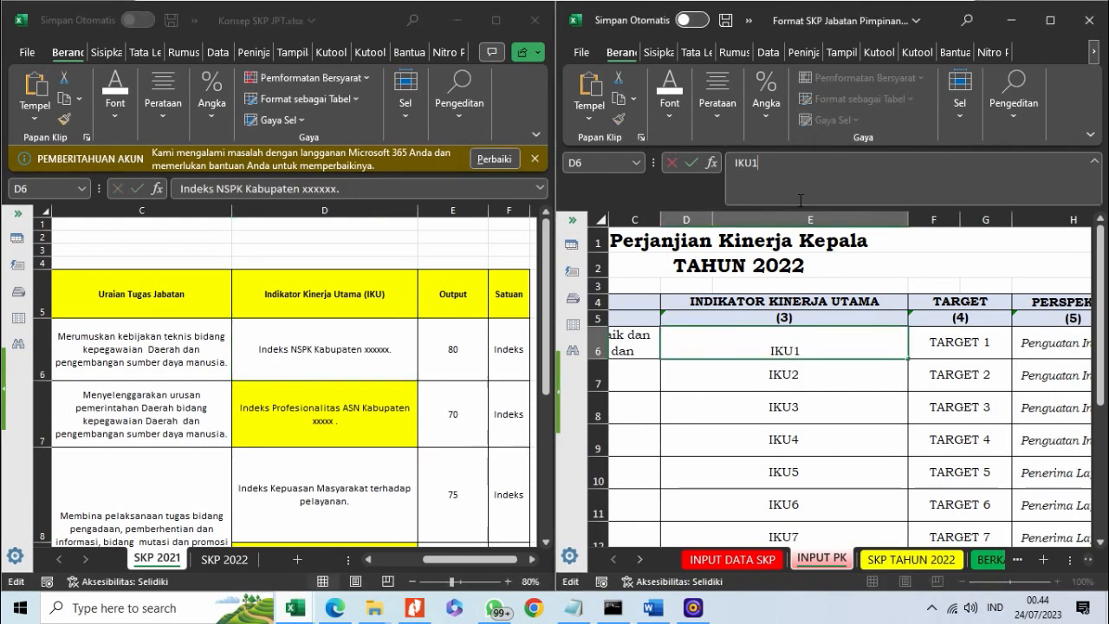
key("ctrl+v")
key("Return")
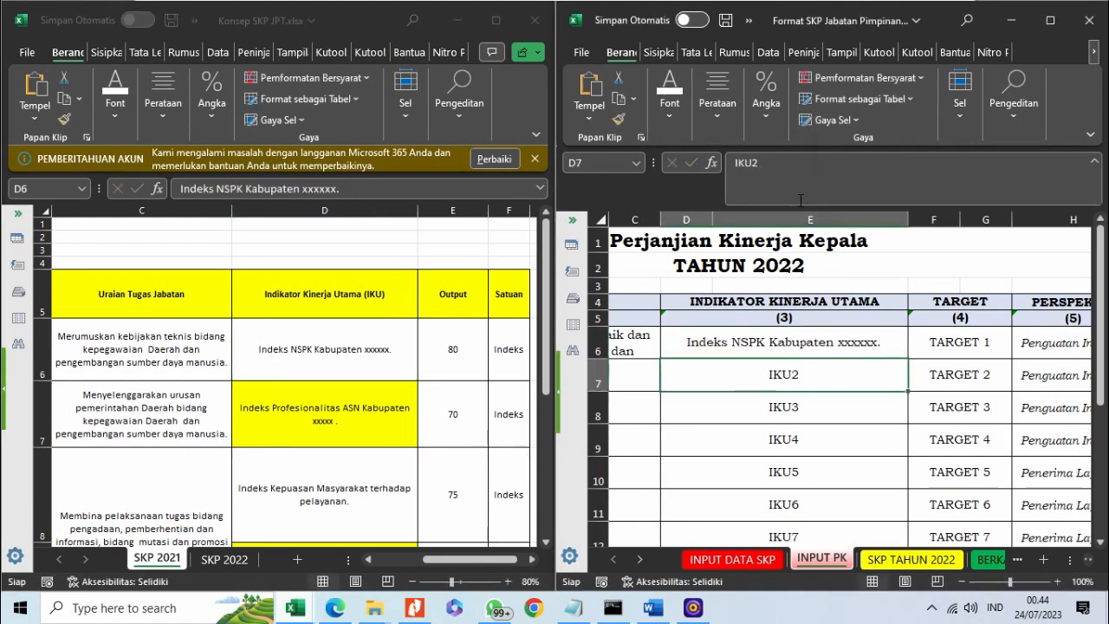
Set the TARGET in row 1 of the INPUT PK sheet to "80 Indeks", entered as text.
key("Up")
key("Right")
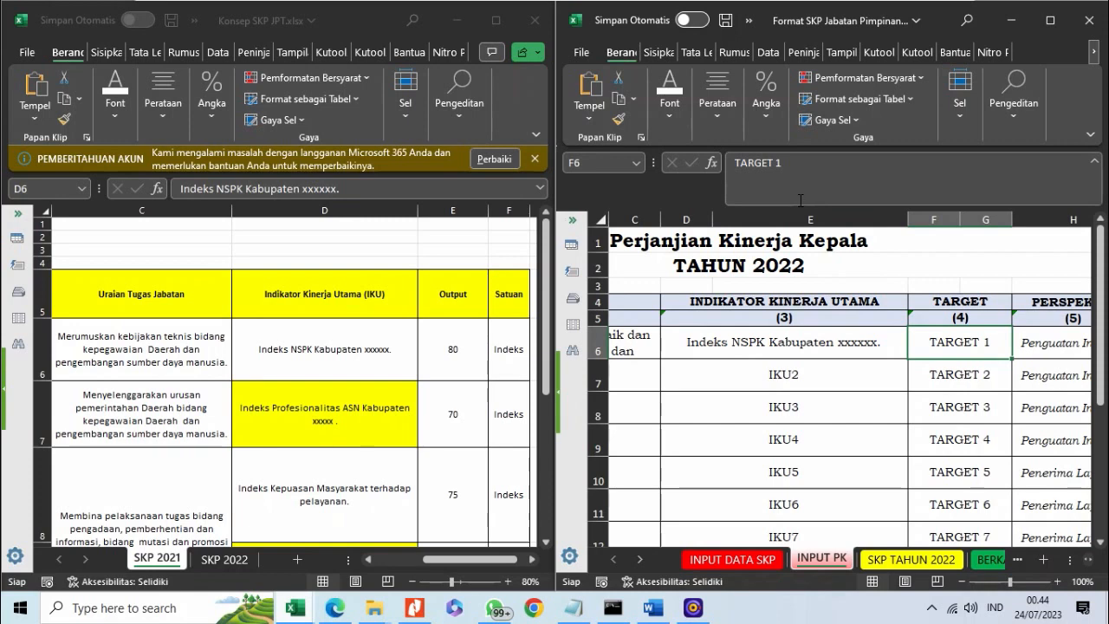
type("'")
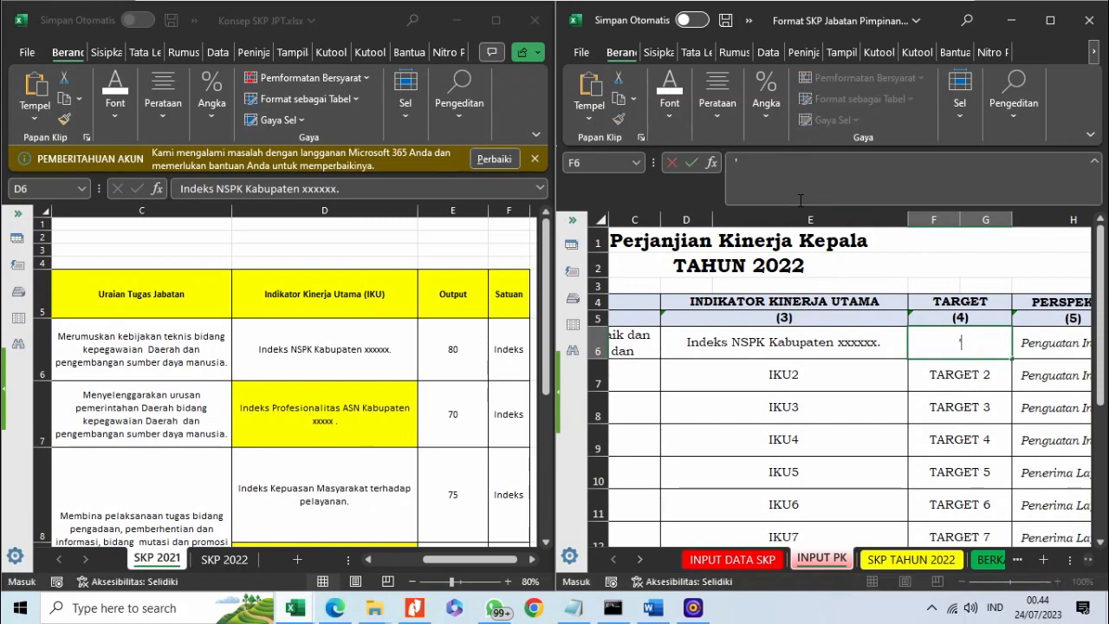
type("80 Inde")
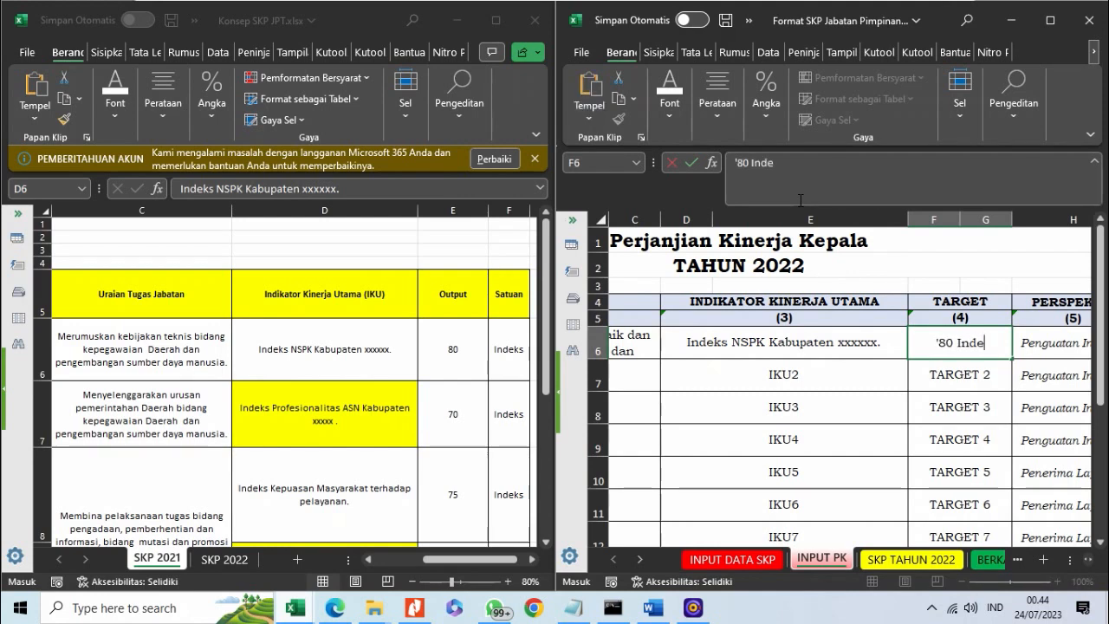
type("ks")
key("Return")
Copy the full text of the second Sasaran Strategis Terkait entry, beginning "Meningkatnya kualitas", on the SKP 2021 sheet of Konsep SKP JPT.xlsx.
key("Left")
key("Left")
key("Left")
key("Left")
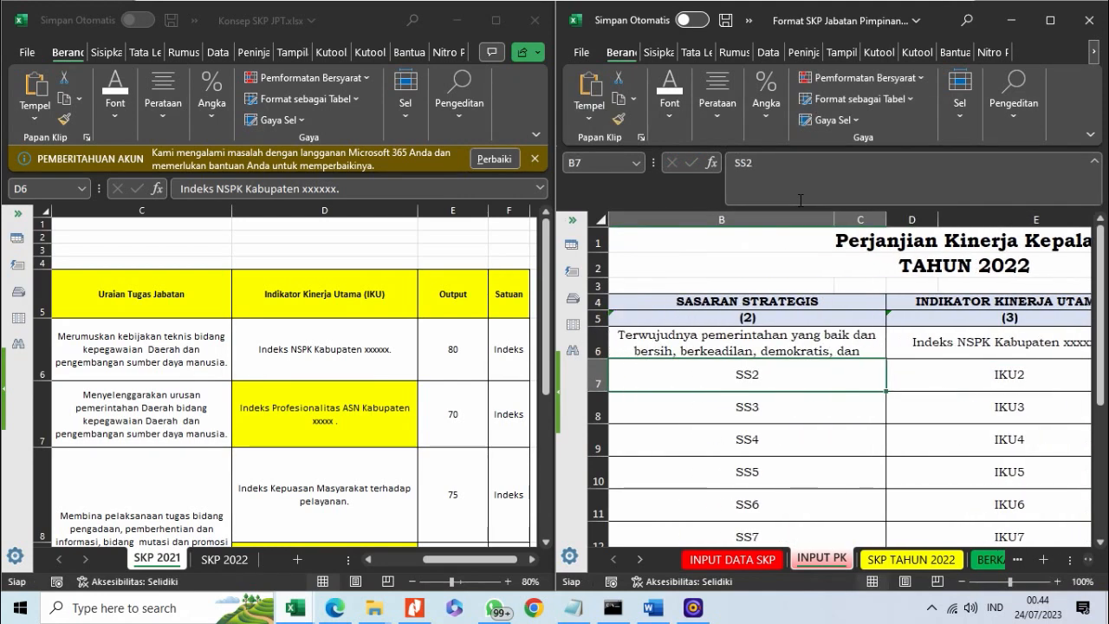
key("Left")
left_click(286, 351)
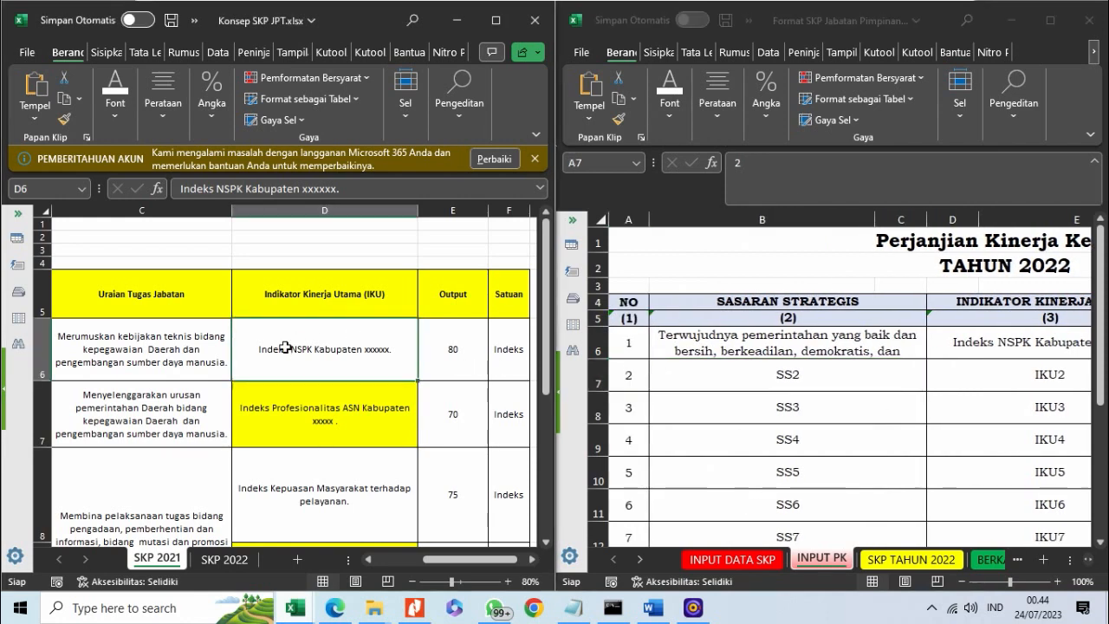
left_click(224, 355)
left_click(170, 405)
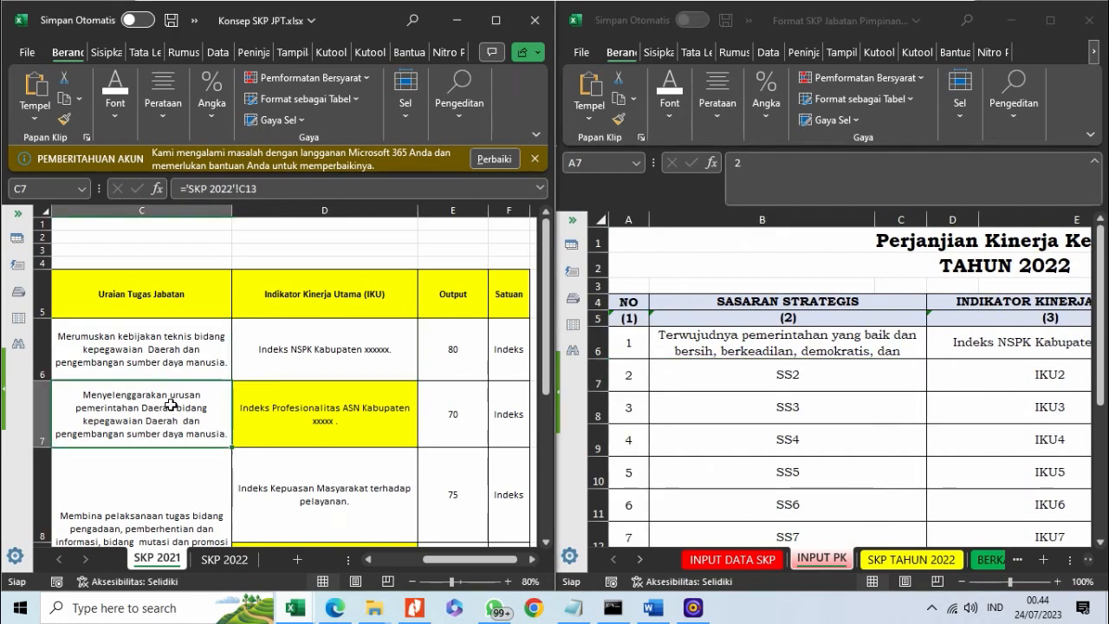
key("Left")
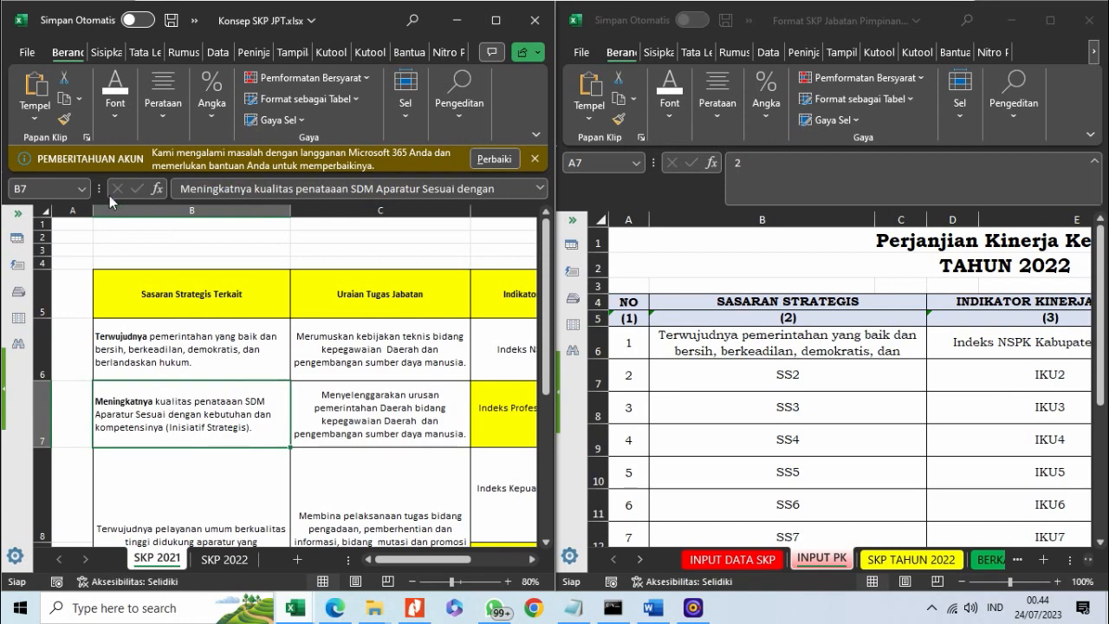
left_click(220, 189)
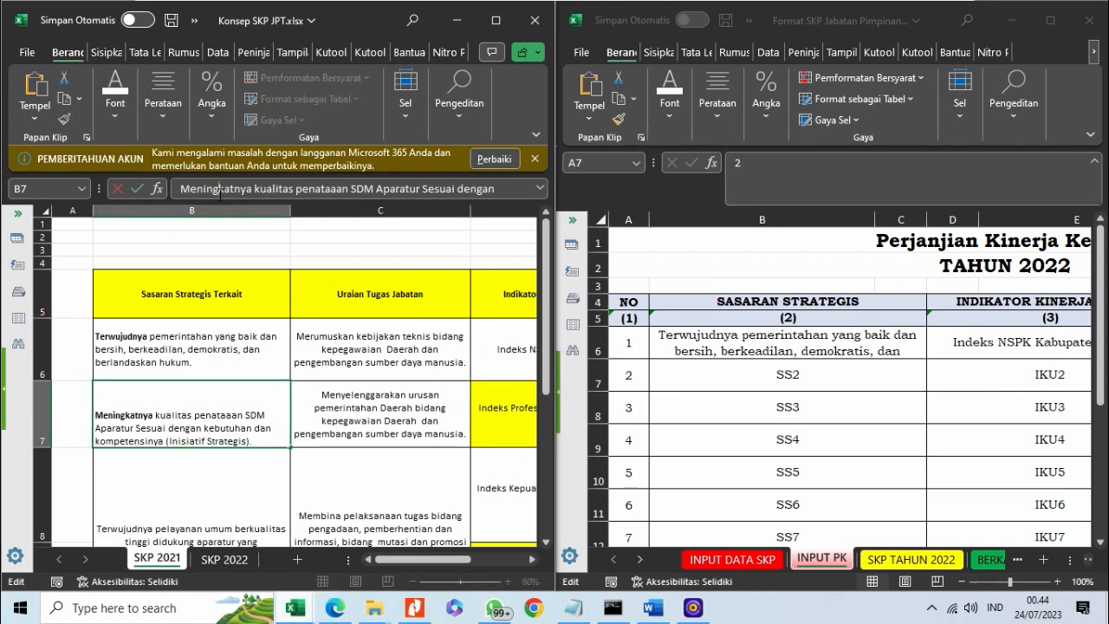
key("ctrl+shift+End")
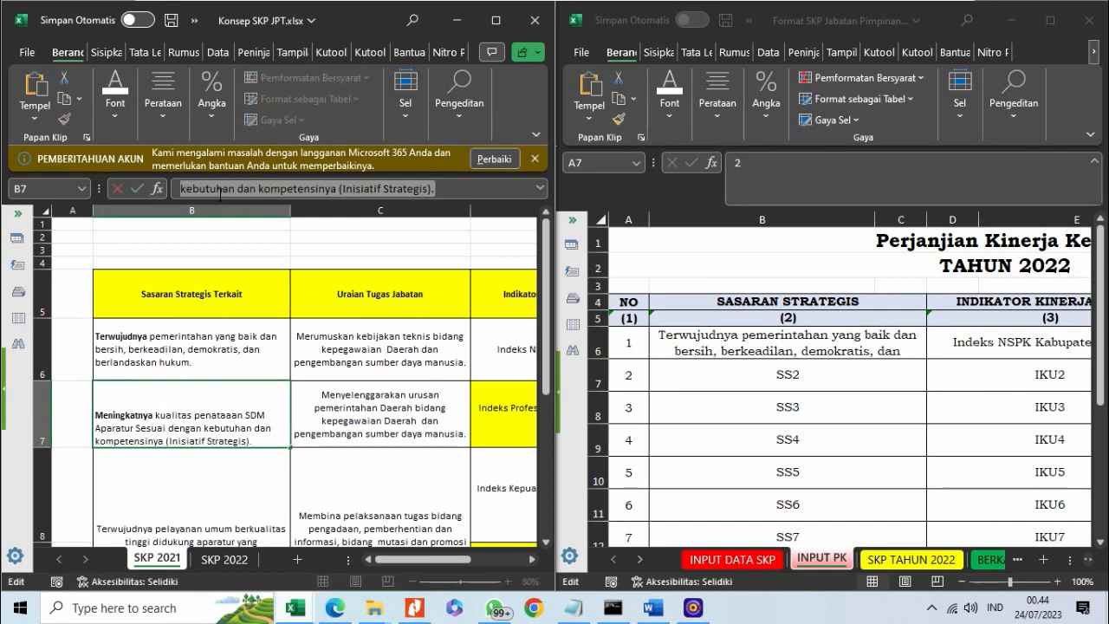
Replace "SS2" in row 2 of the INPUT PK sheet's SASARAN STRATEGIS column with the copied objective text.
left_click(799, 378)
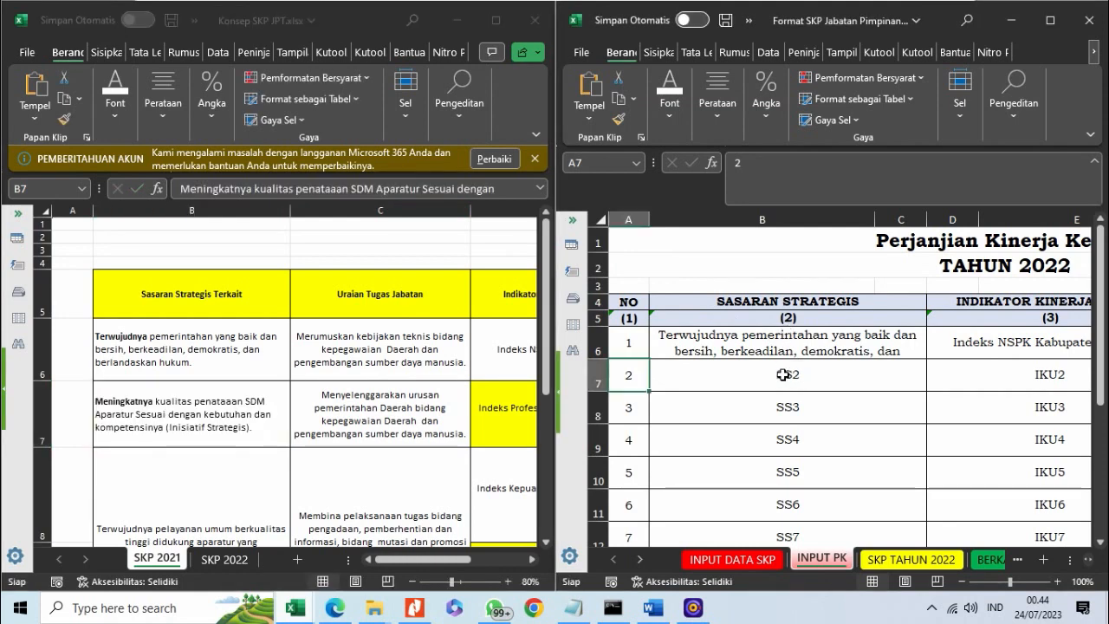
left_click(784, 374)
left_click(769, 184)
key("ctrl+shift+Home")
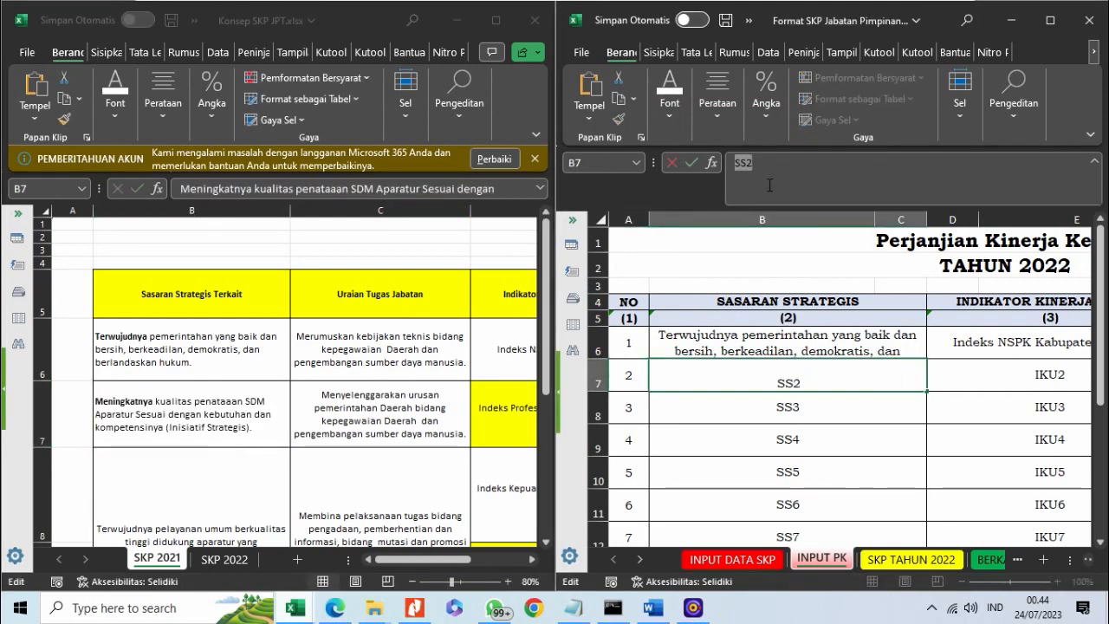
type("Meningkatnya kualitas penataan SDM Aparatur Sesuai dengan kebutuhan dan kompetensinya (Inisiatif Strategis).")
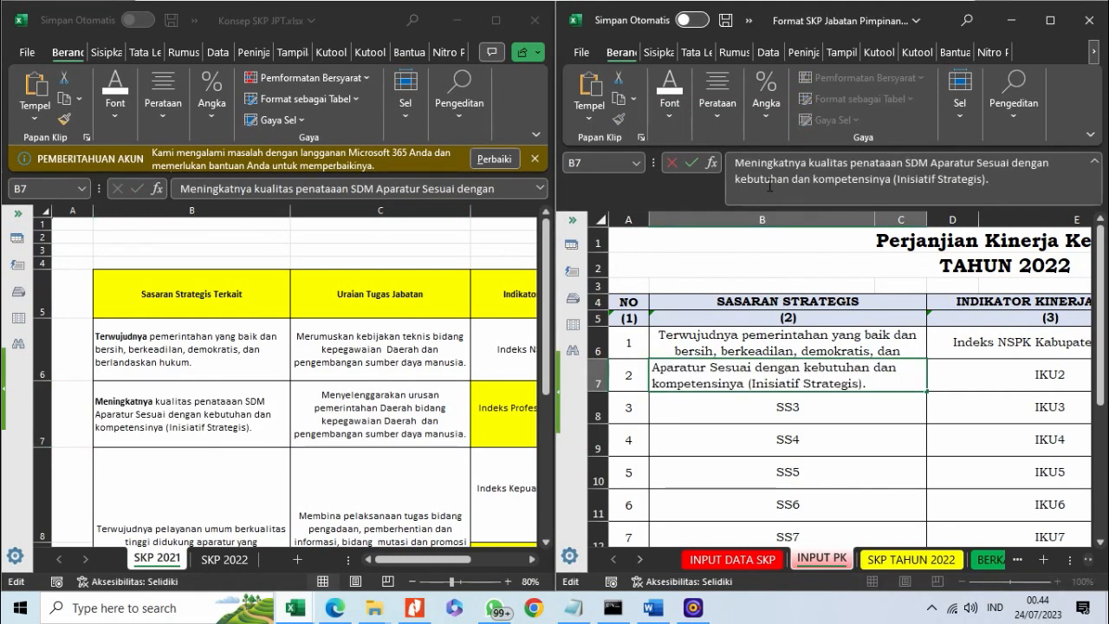
key("Return")
Copy the full text of the second indicator, "Indeks Profesionalitas ASN Kabupaten xxxxx .", on the SKP 2021 sheet of Konsep SKP JPT.xlsx.
key("Up")
key("Right")
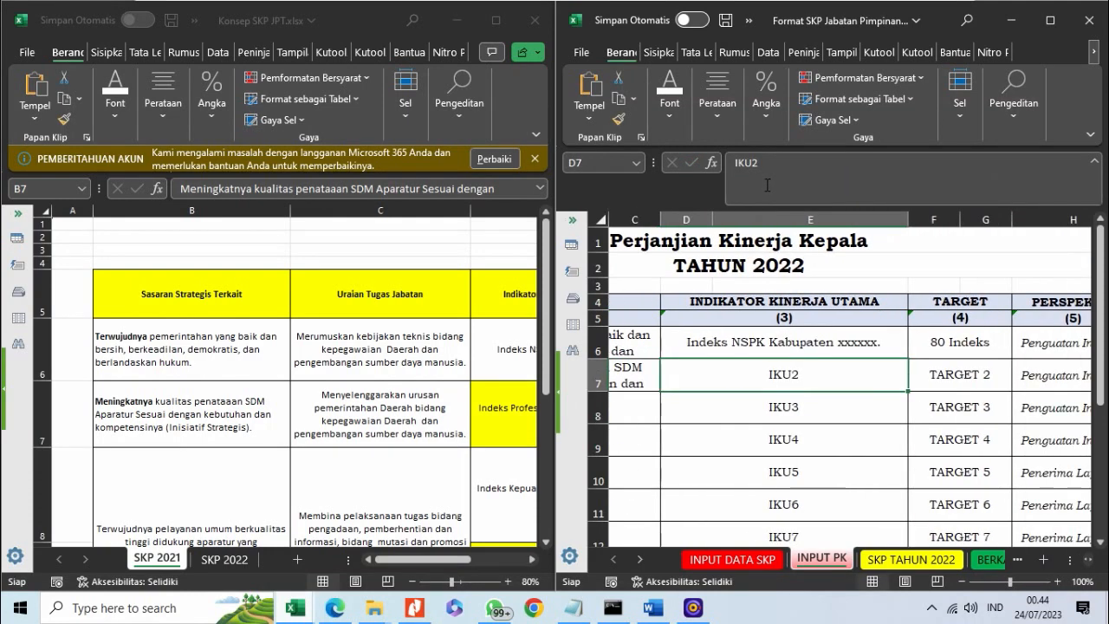
left_click(503, 407)
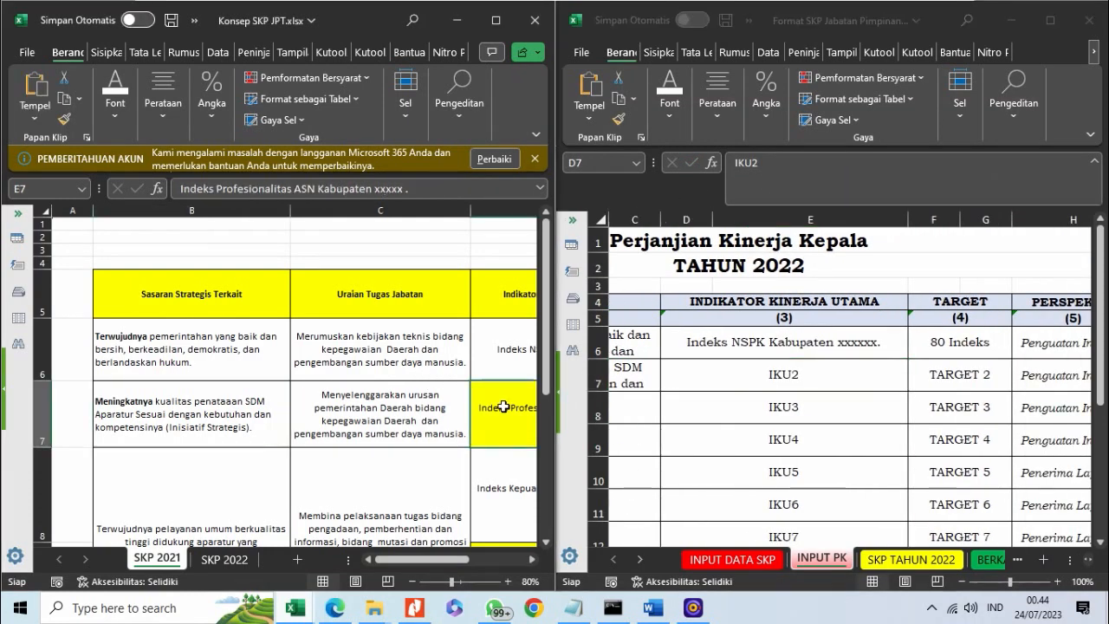
left_click(308, 189)
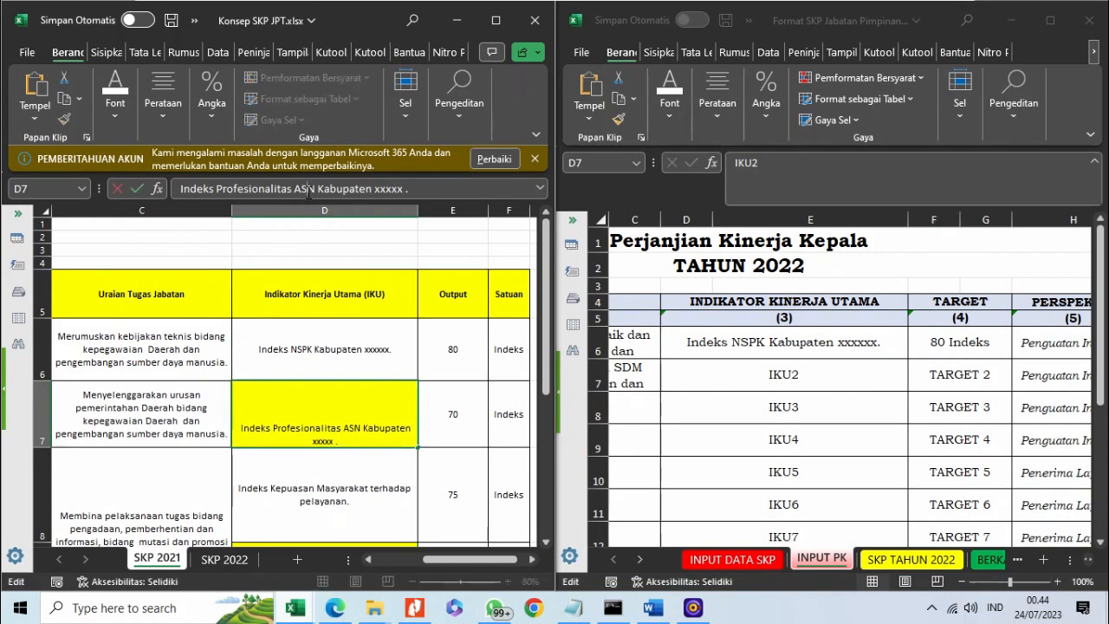
key("ctrl+a")
key("ctrl+c")
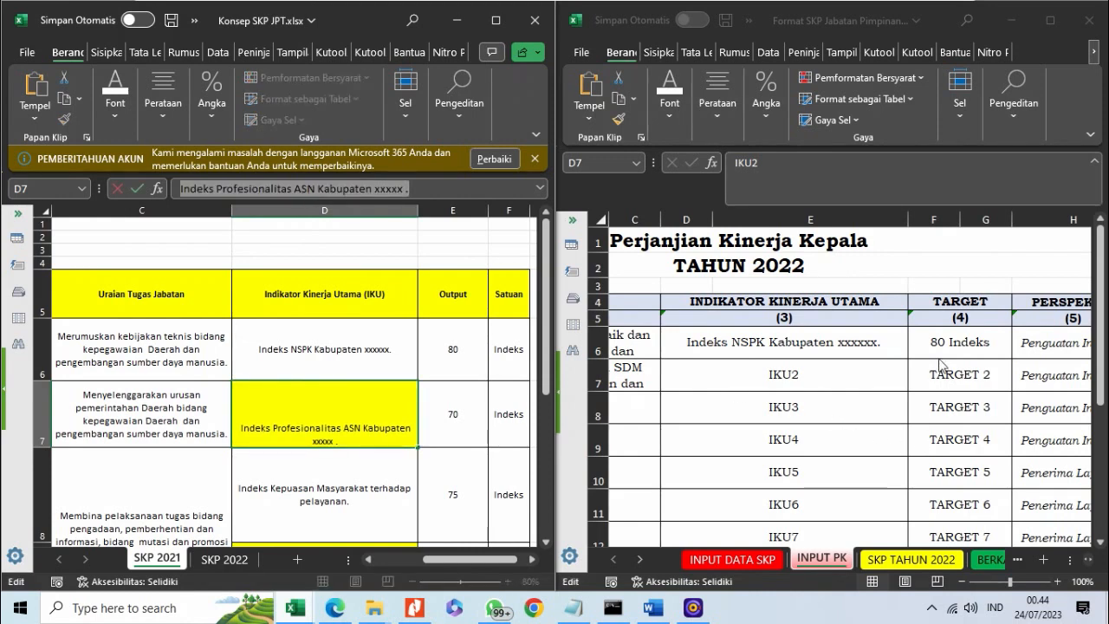
Replace "IKU2" in row 2 of the INPUT PK sheet's INDIKATOR KINERJA UTAMA column with the copied indicator text.
left_click(868, 377)
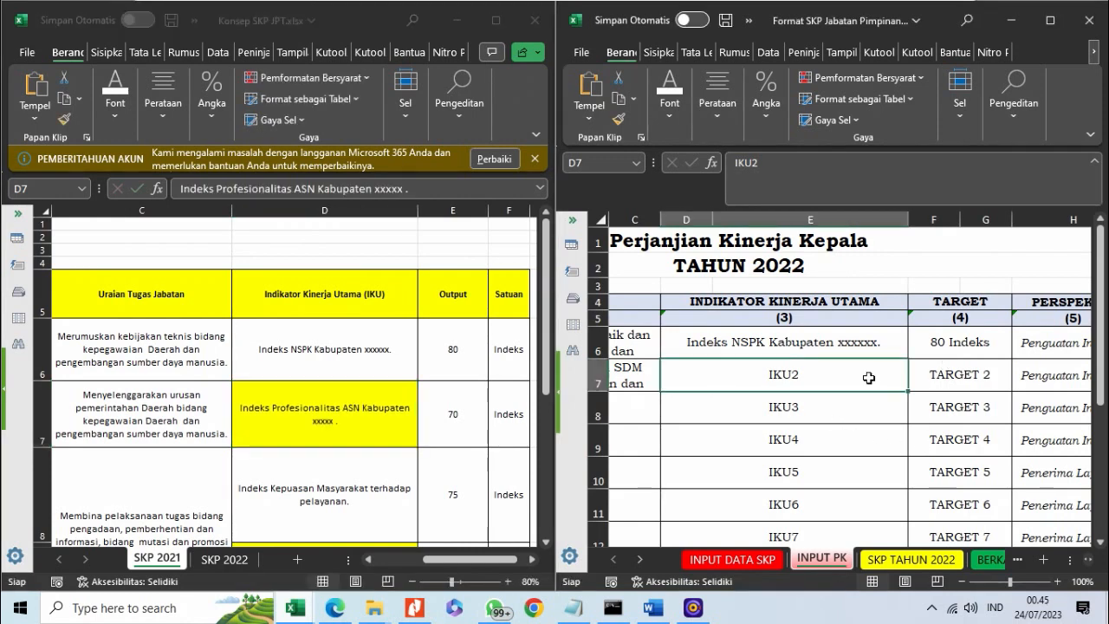
left_click(813, 165)
key("ctrl+a")
key("ctrl+v")
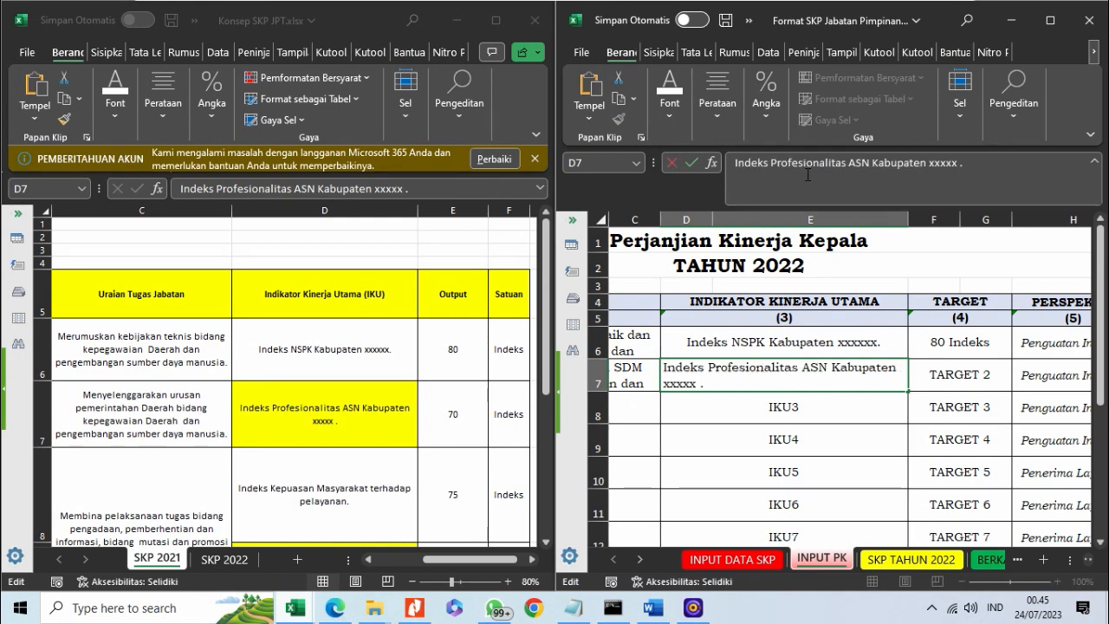
key("Tab")
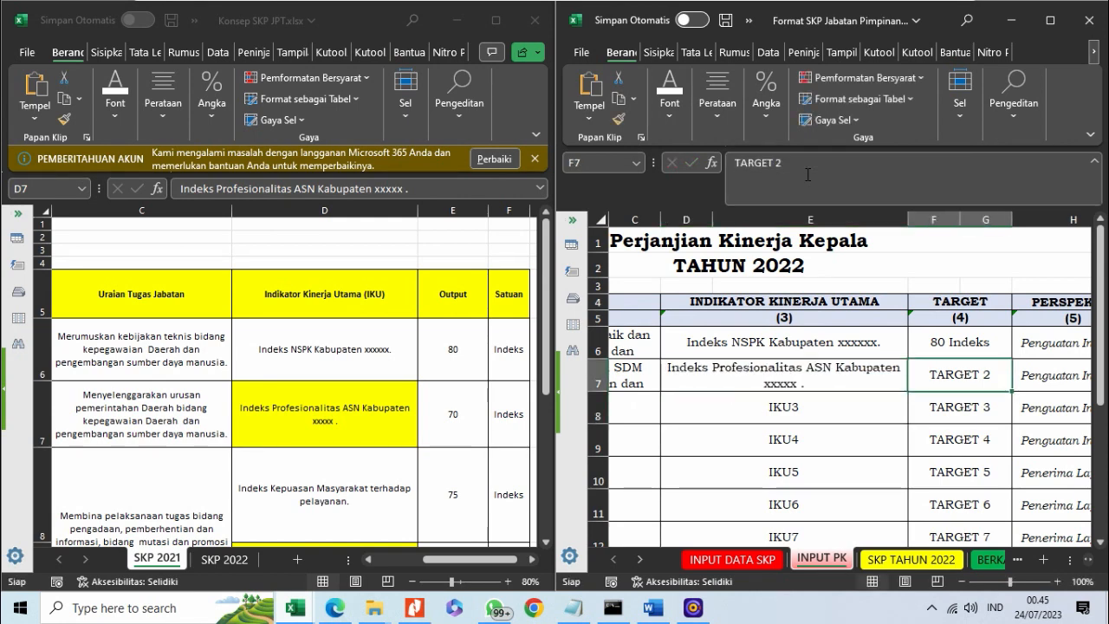
Set the TARGET in row 2 of the INPUT PK sheet to "70 Indeks", entered as text.
type("70")
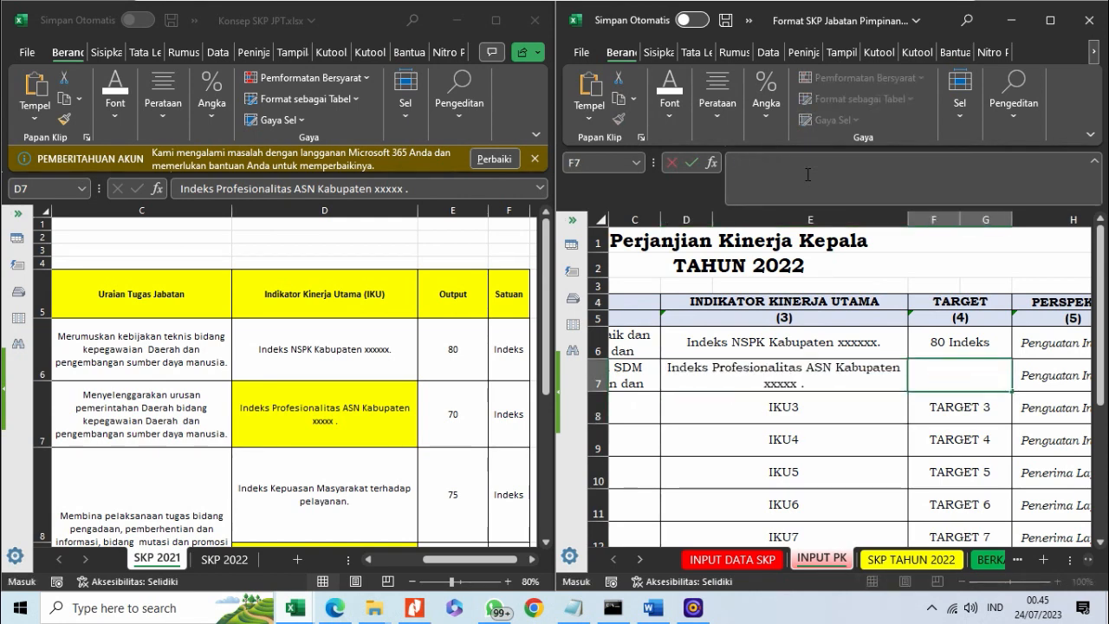
type("'70")
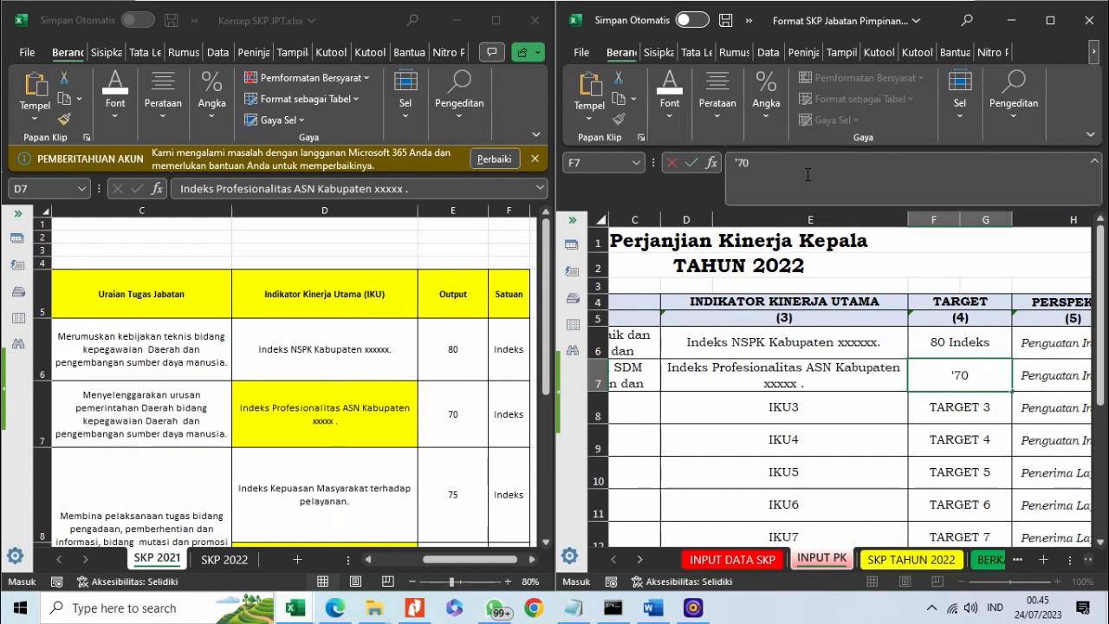
type(" Indeks")
key("Return")
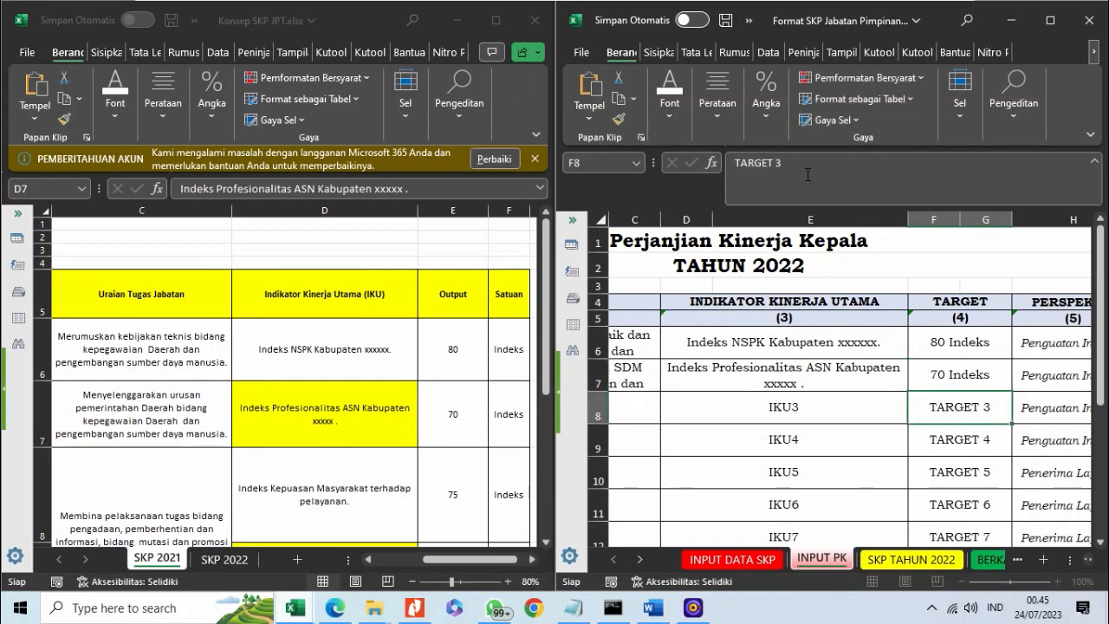
Copy the full text of the third Sasaran Strategis Terkait entry, beginning "Terwujudnya pelayanan umum", on the SKP 2021 sheet of Konsep SKP JPT.xlsx.
key("Left")
key("Left")
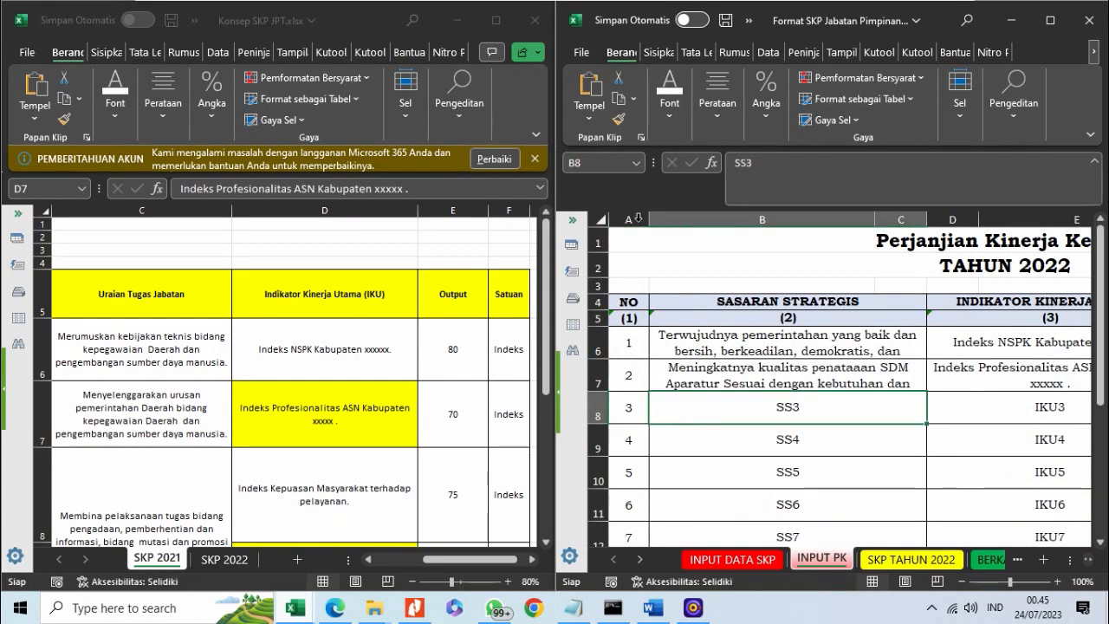
left_click(384, 416)
key("Left")
key("Left")
key("Left")
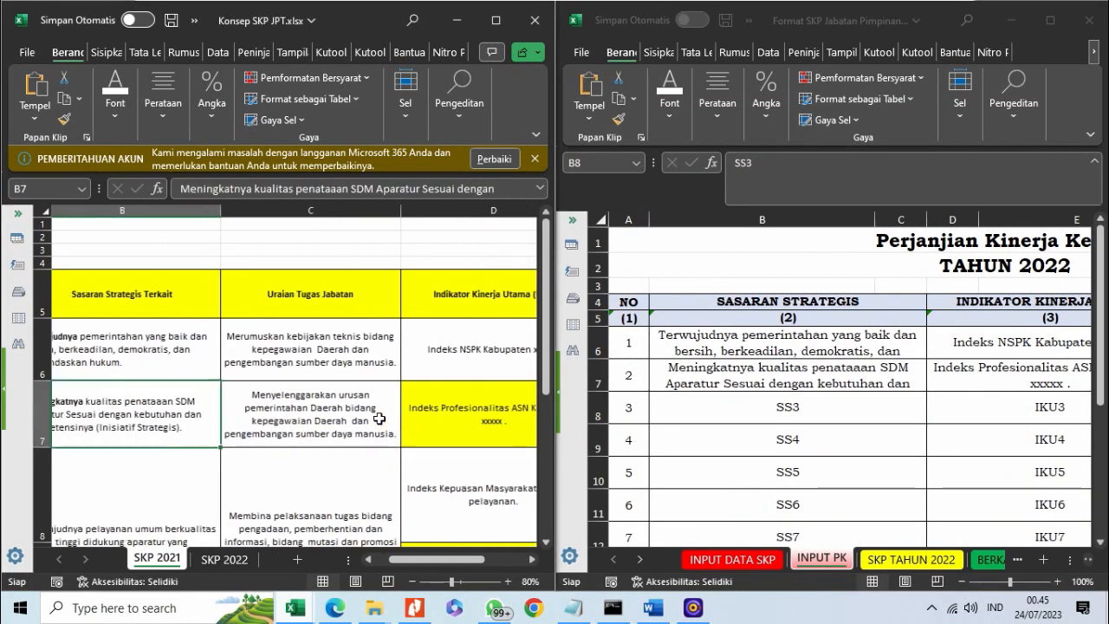
key("Down")
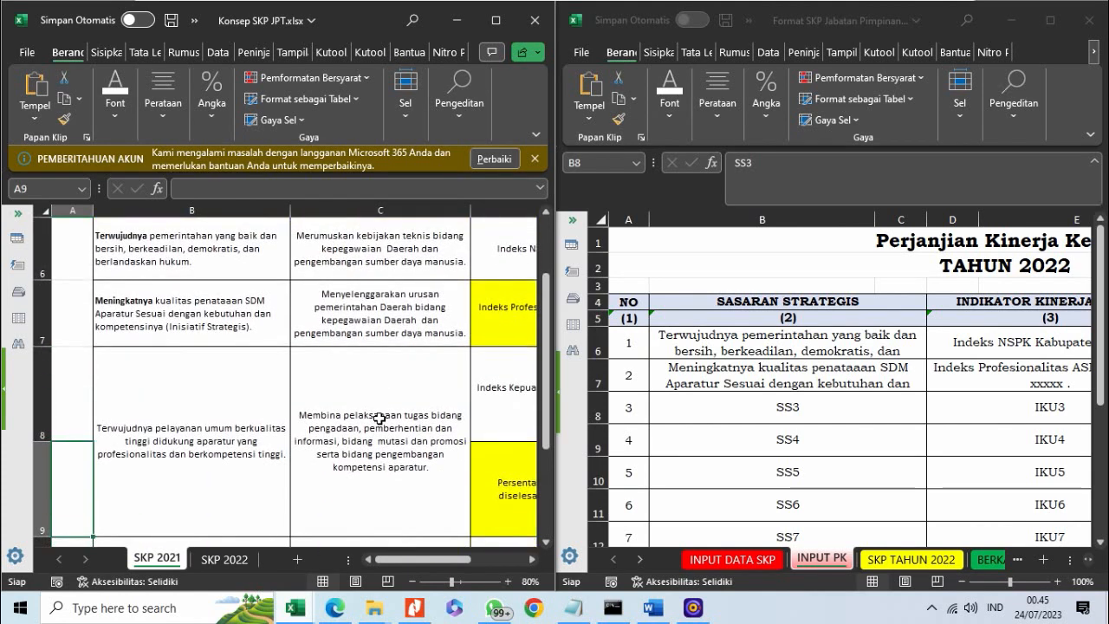
key("Right")
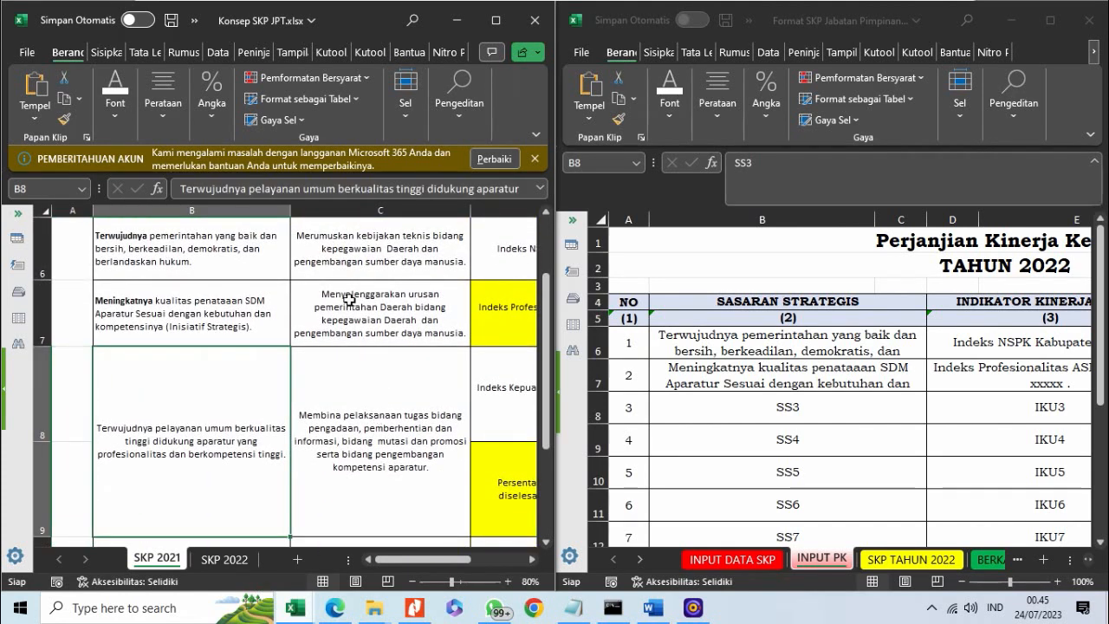
left_click(296, 190)
key("ctrl+a")
key("ctrl+c")
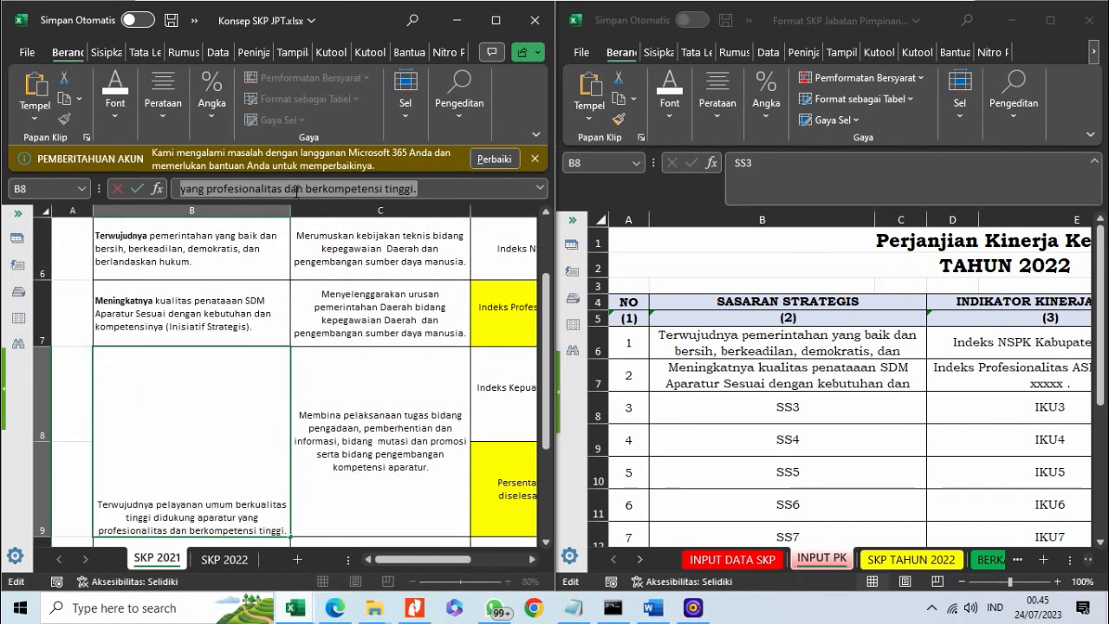
Replace "SS3" in row 3 of the INPUT PK sheet's SASARAN STRATEGIS column with the copied objective text.
left_click(771, 422)
left_click(812, 191)
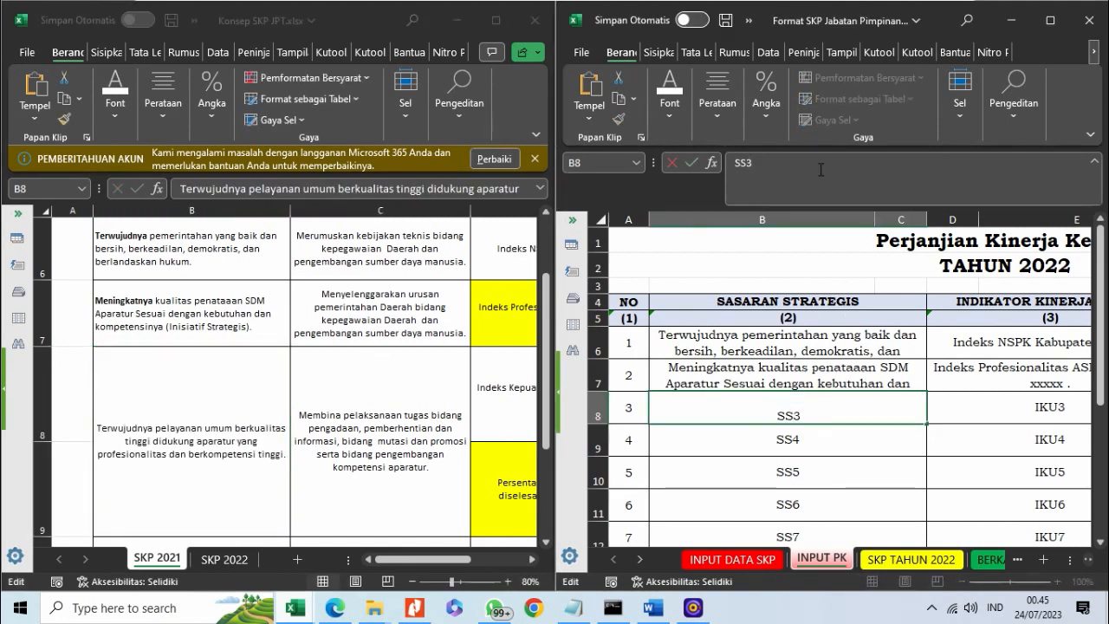
key("ctrl+a")
key("ctrl+v")
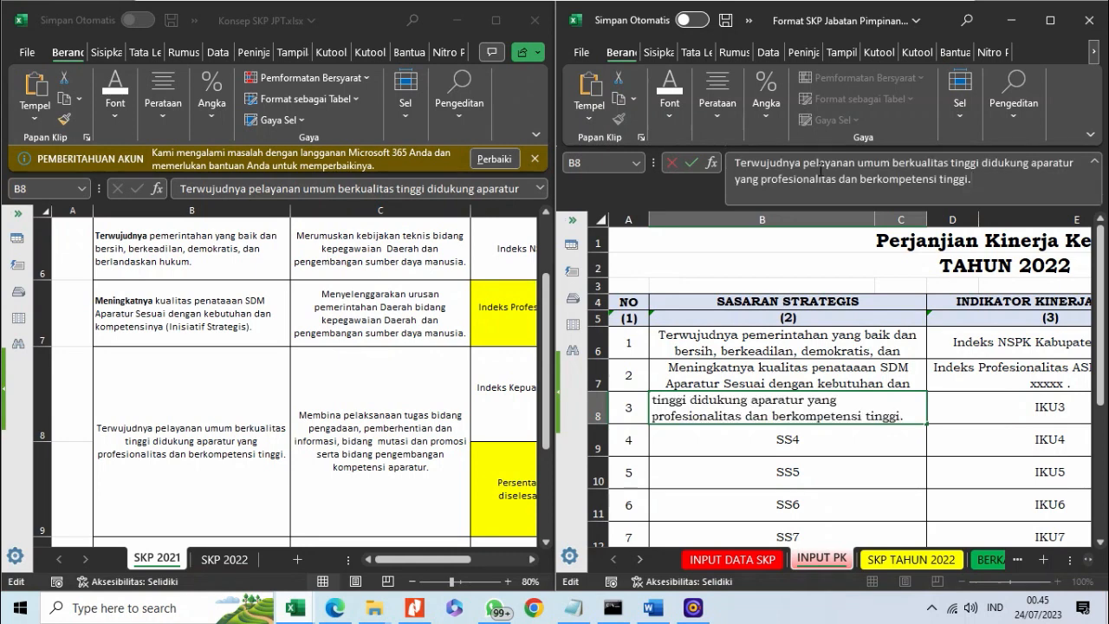
Finish entering the third objective's text in the SASARAN STRATEGIS column of the INPUT PK sheet.
key("ctrl+Return")
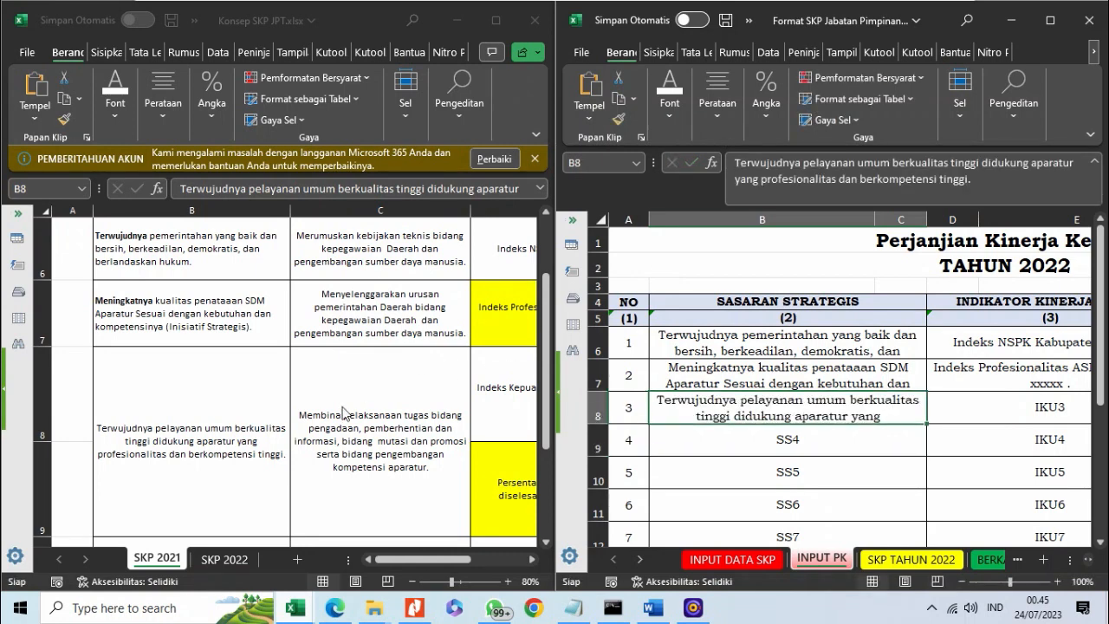
Examine the third objective on the SKP 2021 sheet of Konsep SKP JPT.xlsx together with its related task and indicators.
left_click(298, 400)
key("Right")
key("Right")
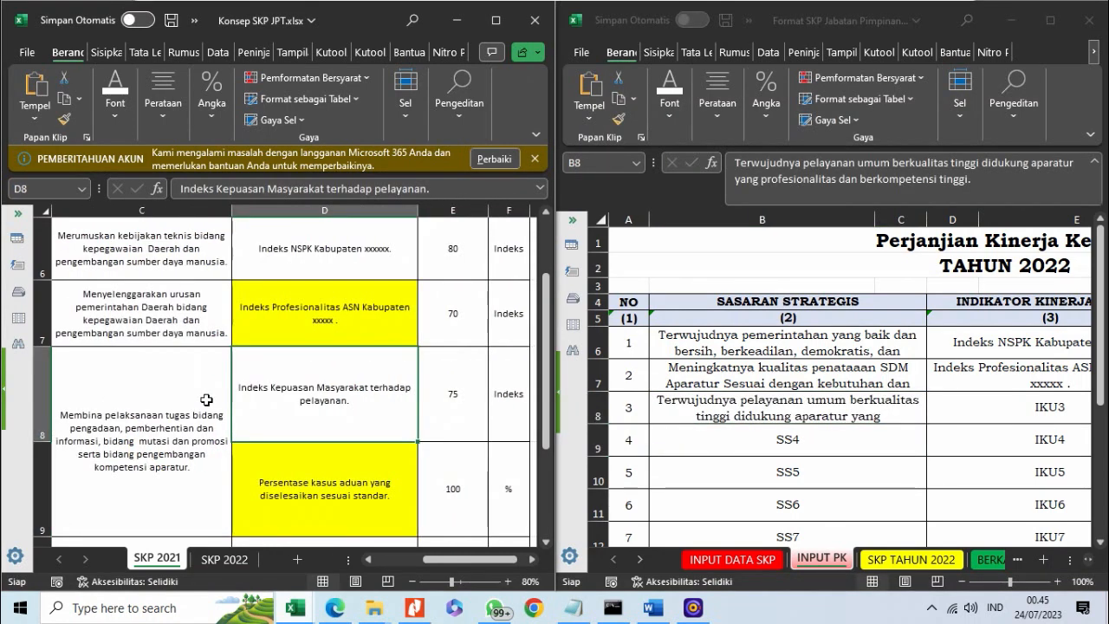
key("Left")
key("Left")
key("Right")
key("Right")
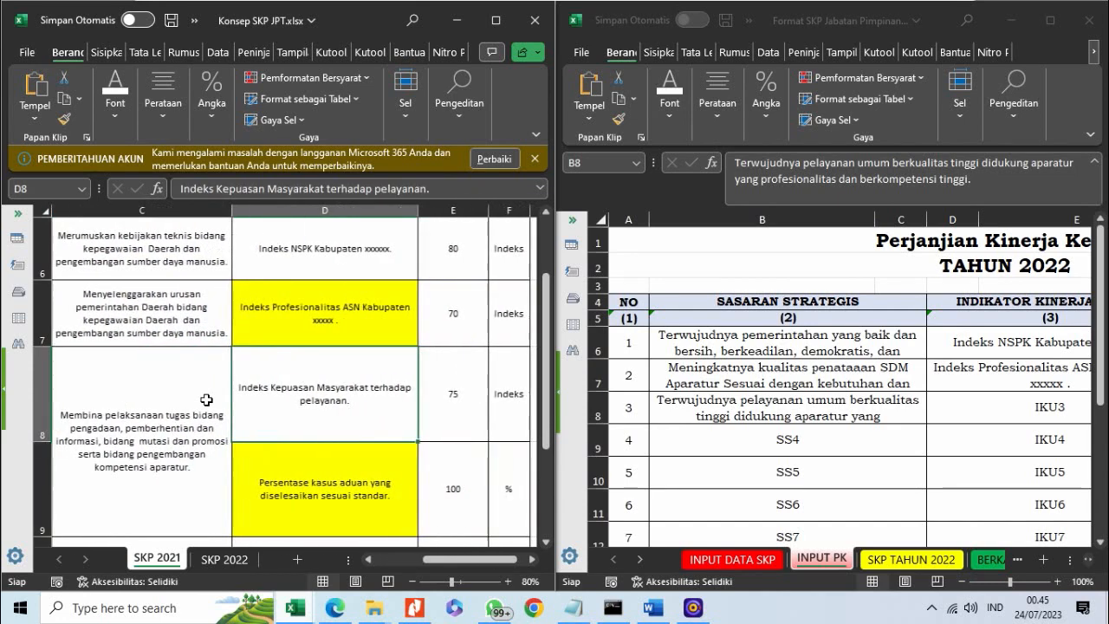
key("Down")
key("Up")
key("Down")
key("Left")
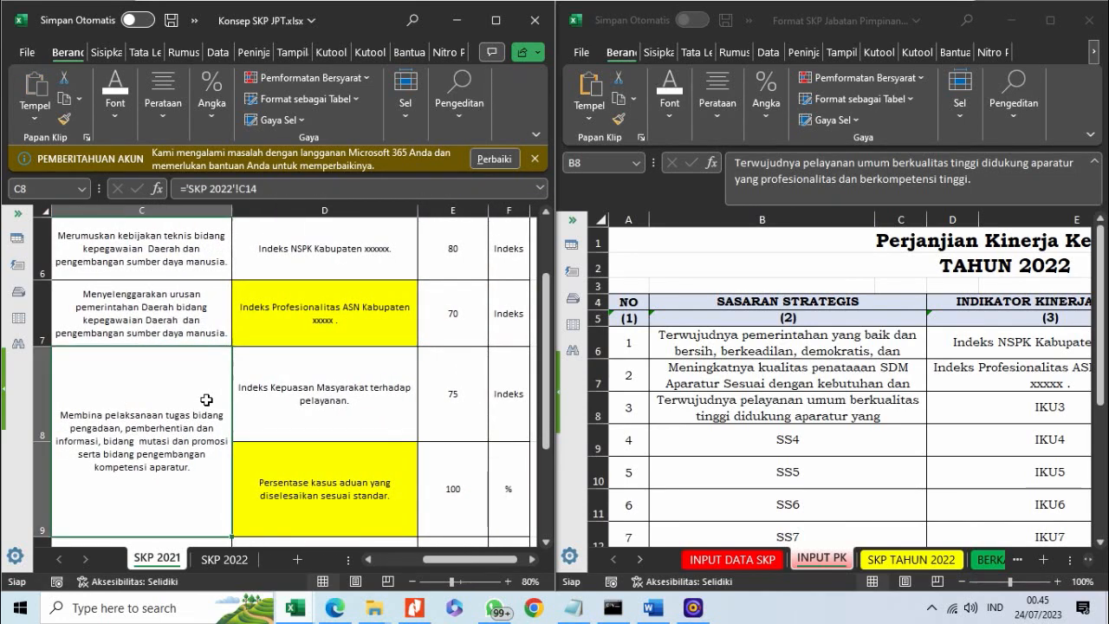
key("Left")
scroll(206, 399, "left", 1)
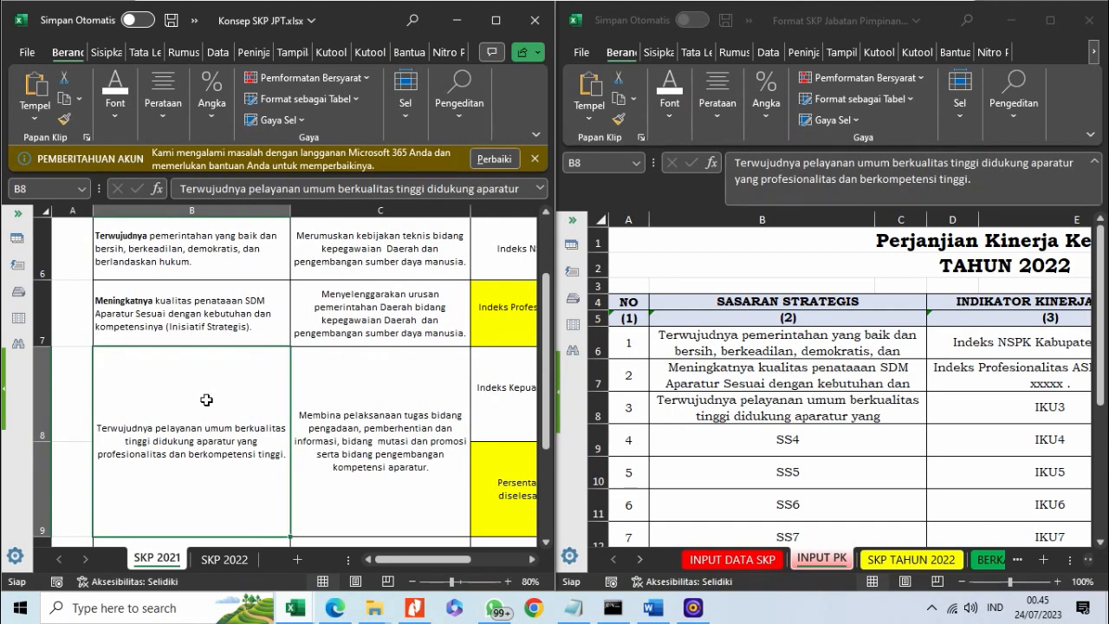
key("Right")
key("Right")
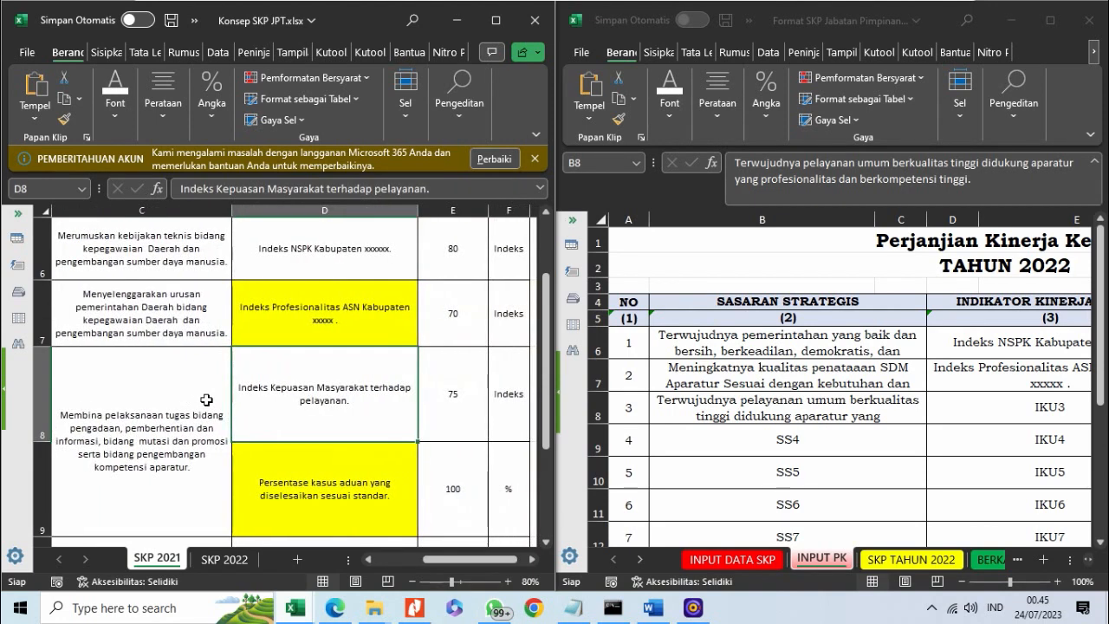
key("Down")
key("Up")
key("Down")
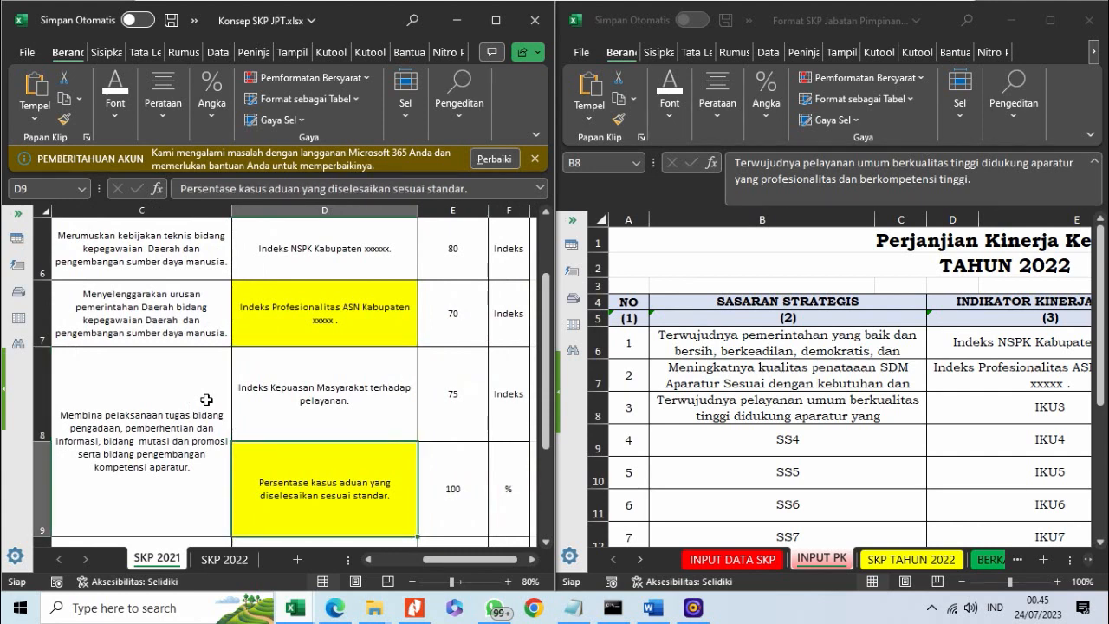
Copy the full text of the indicator "Indeks Kepuasan Masyarakat terhadap pelayanan." on the SKP 2021 sheet.
key("Up")
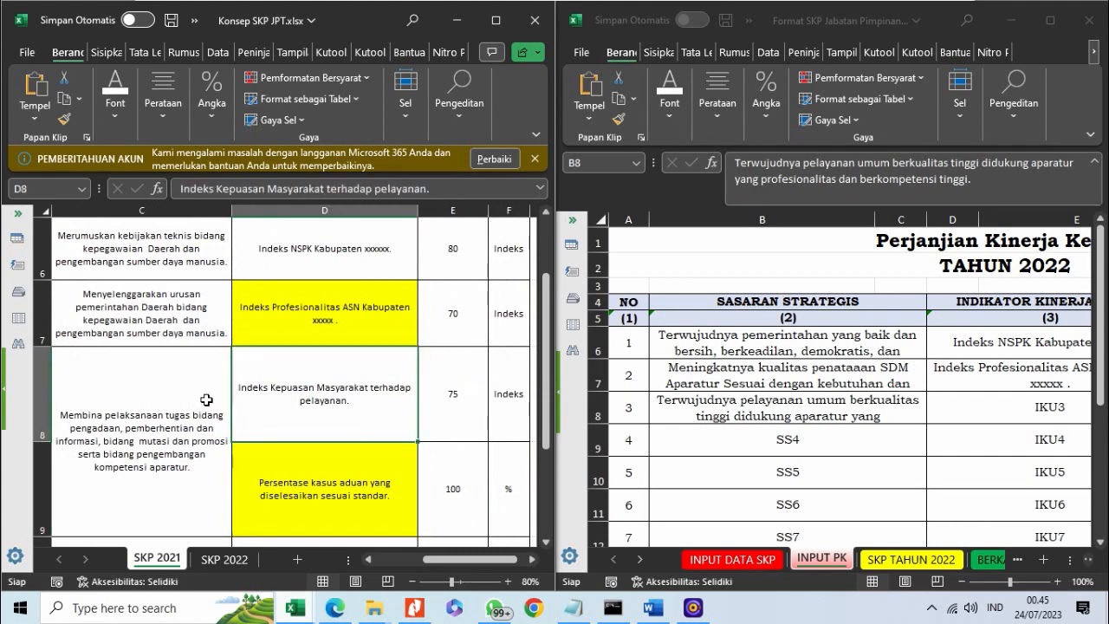
left_click(274, 189)
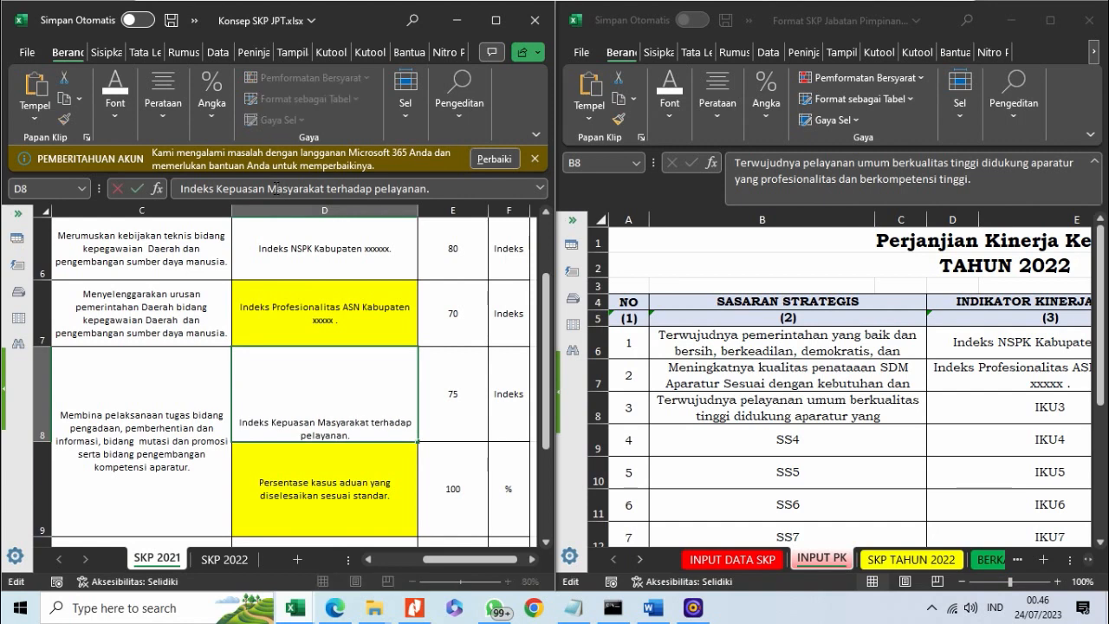
triple_click(274, 188)
key("ctrl+c")
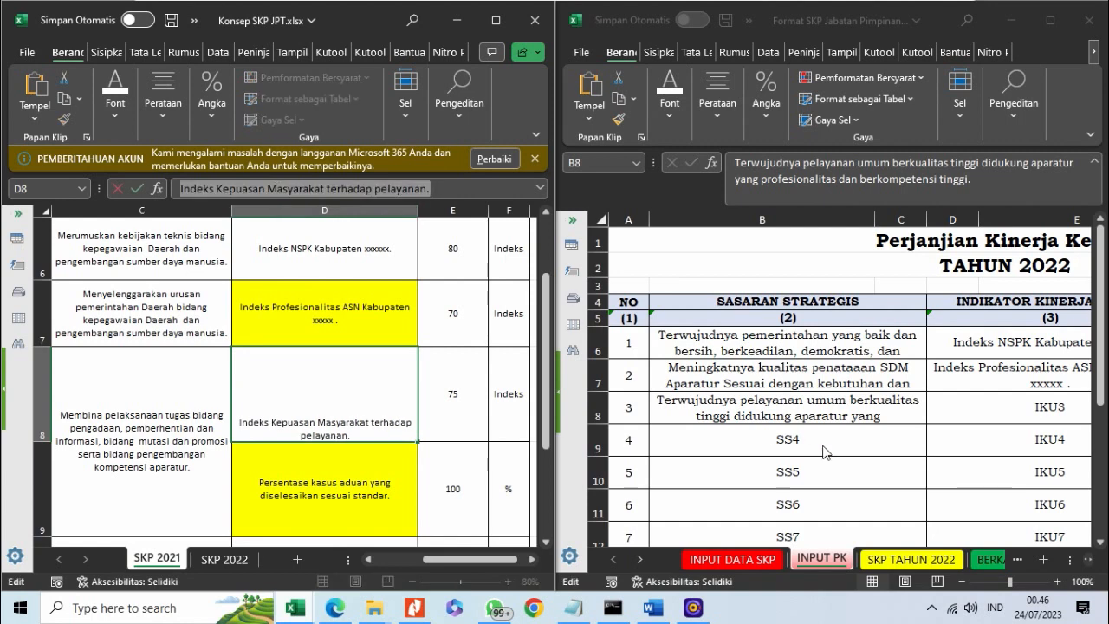
Replace "IKU3" in row 3 of the INPUT PK sheet's INDIKATOR KINERJA UTAMA column with the copied indicator, entered as text.
left_click(785, 444)
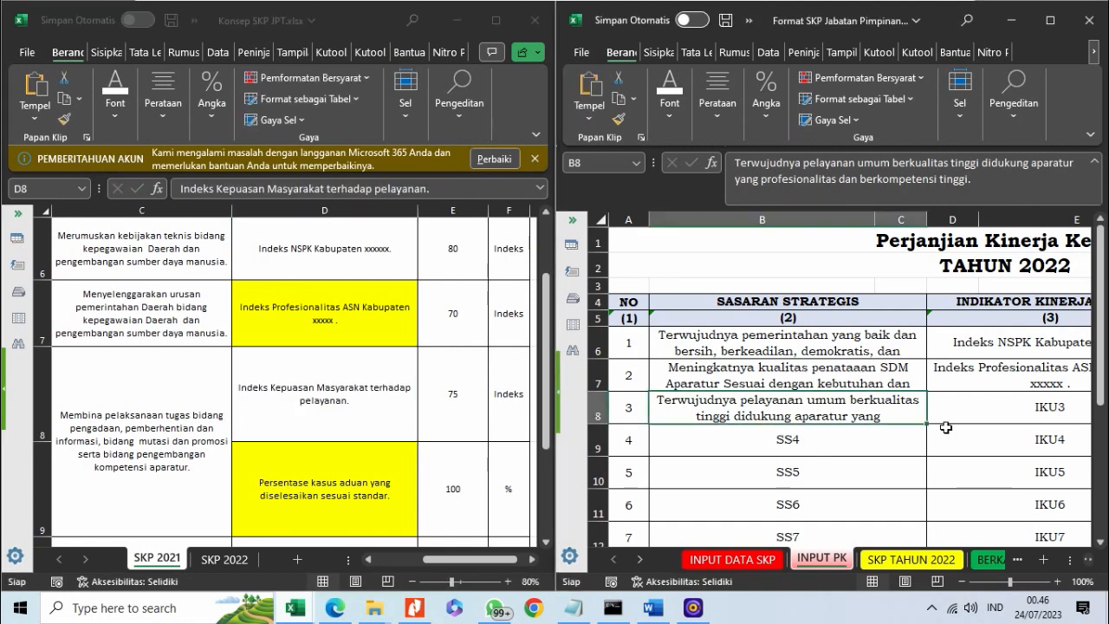
left_click(966, 409)
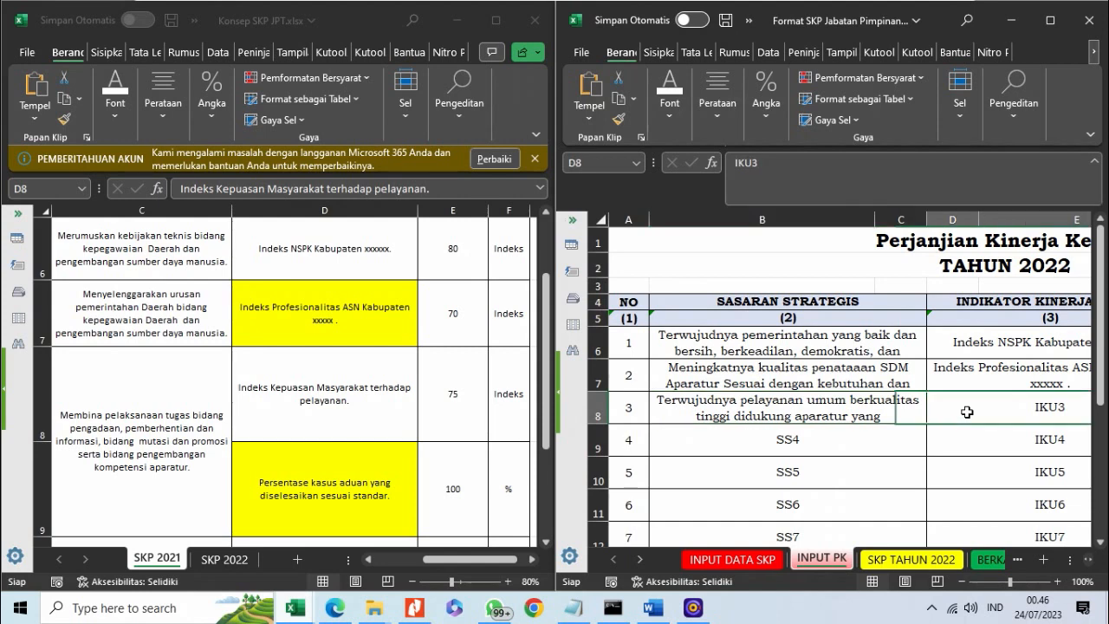
triple_click(778, 164)
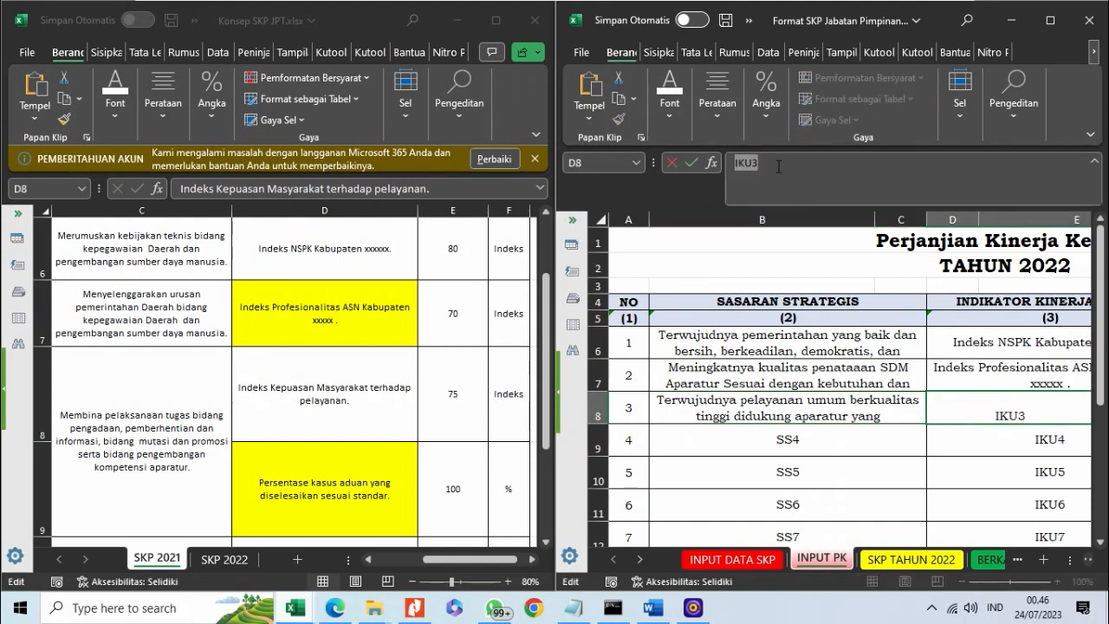
key("BackSpace")
type("'")
key("ctrl+v")
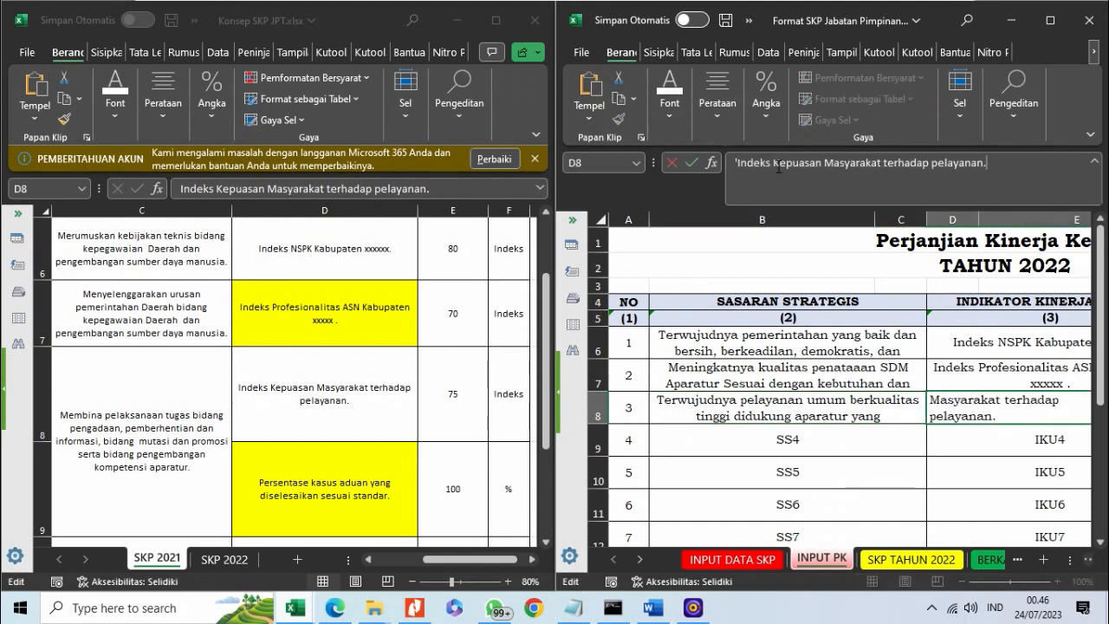
key("ctrl+Return")
Set the TARGET in row 3 of the INPUT PK sheet to "75 Indeks".
key("Right")
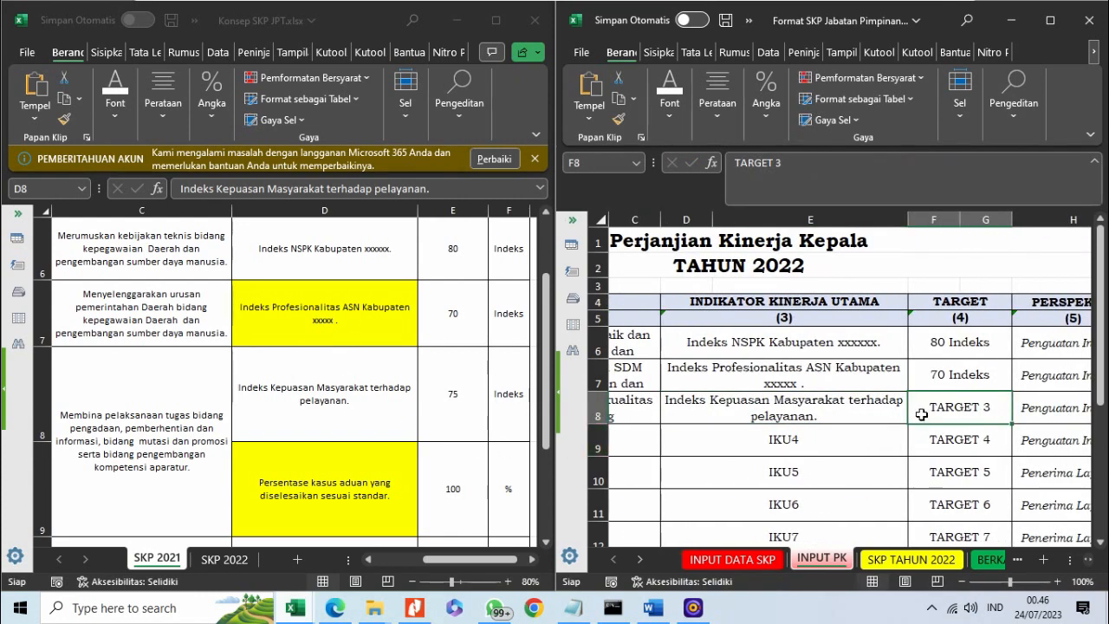
type("75")
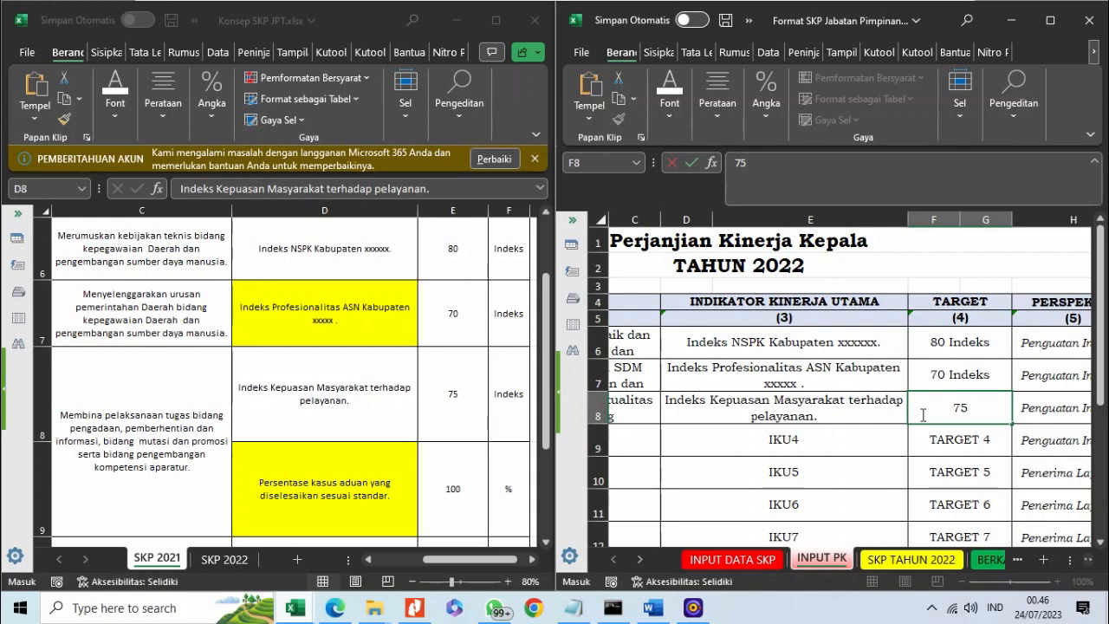
type("Indeks")
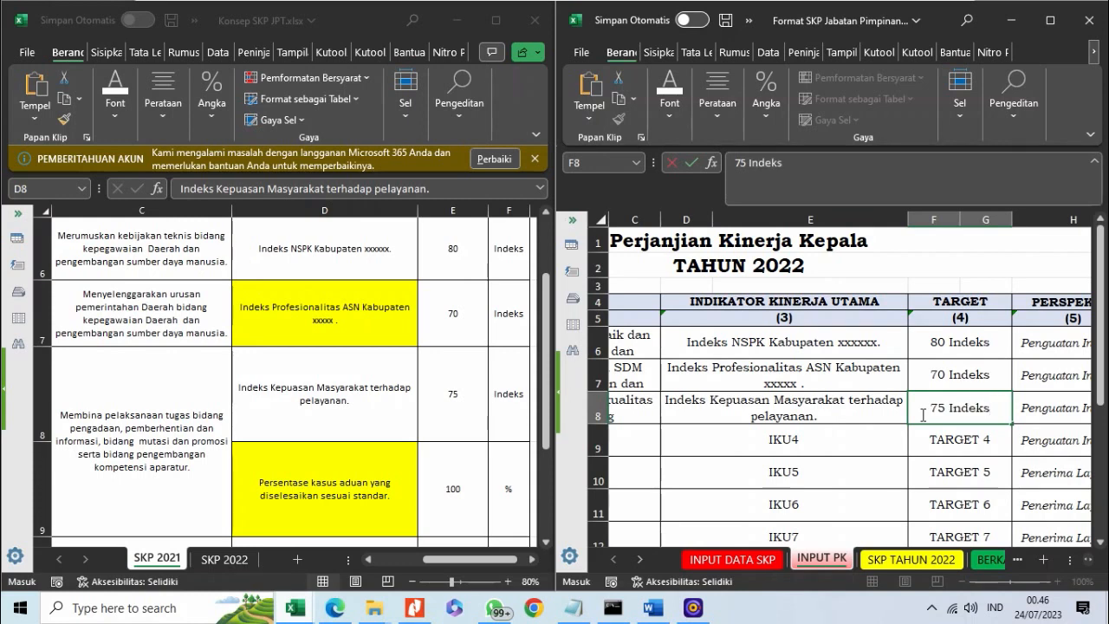
key("Return")
key("Home")
key("Left")
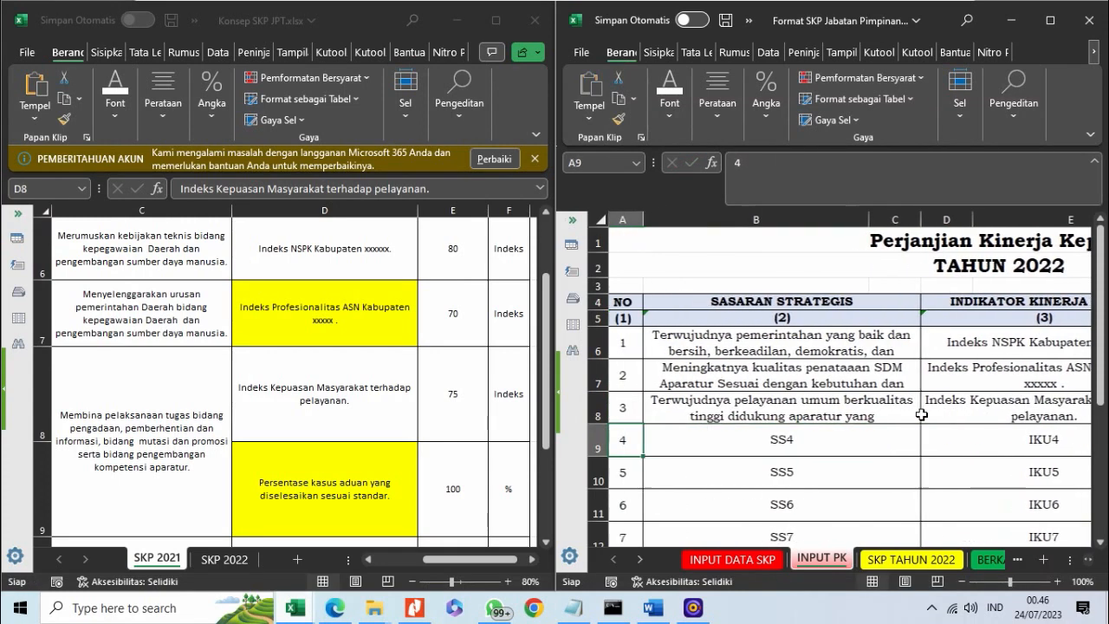
Fill the row 3 objective down over "SS4" in row 4 of the INPUT PK sheet's SASARAN STRATEGIS column.
left_click(145, 421)
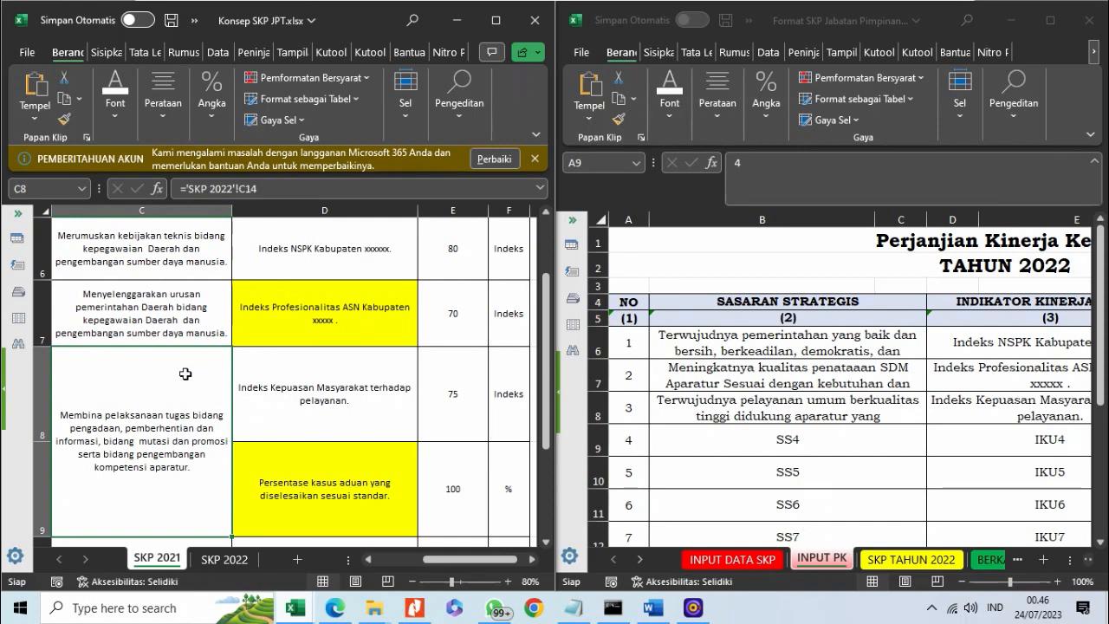
left_click(342, 416)
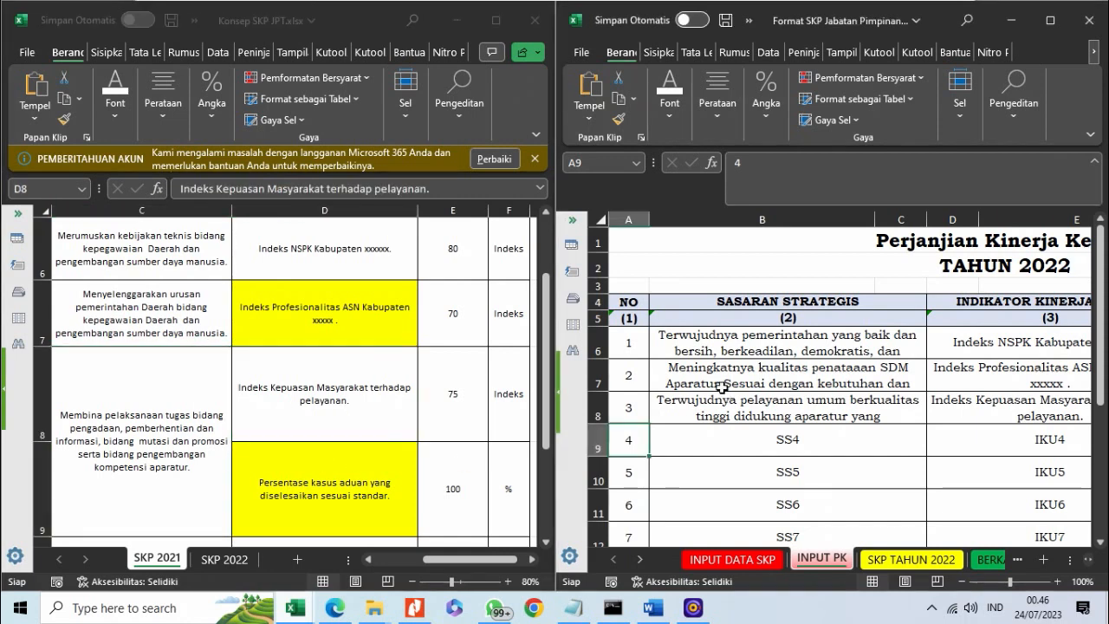
left_click(823, 423)
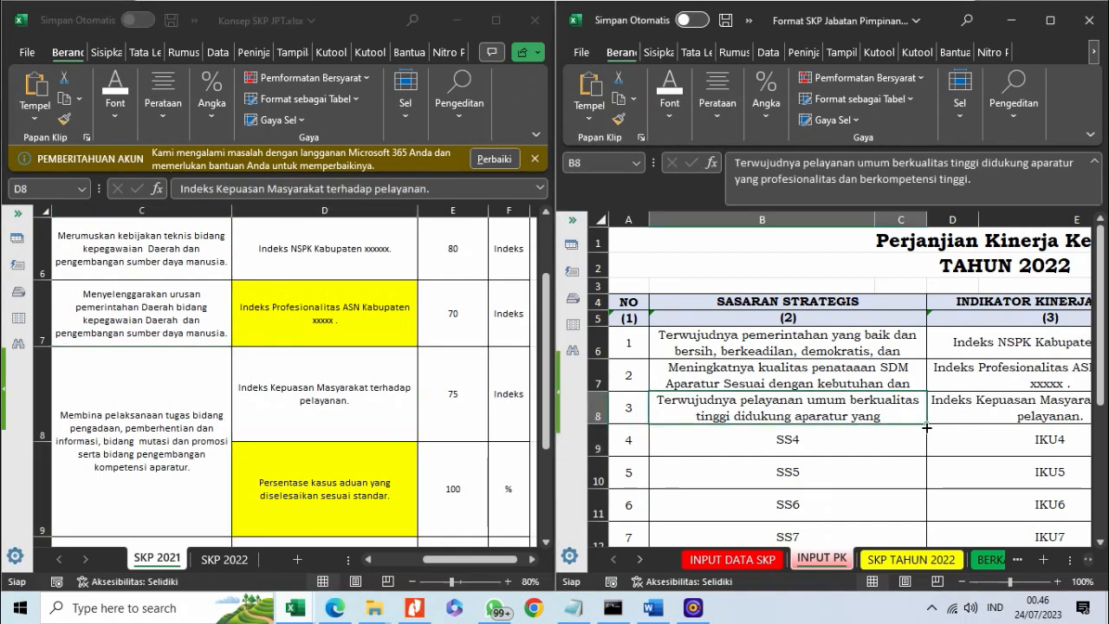
left_click_drag(926, 427, 925, 446)
Copy the full text of the indicator "Persentase kasus aduan yang diselesaikan sesuai standar." on the SKP 2021 sheet of Konsep SKP JPT.xlsx.
left_click(971, 442)
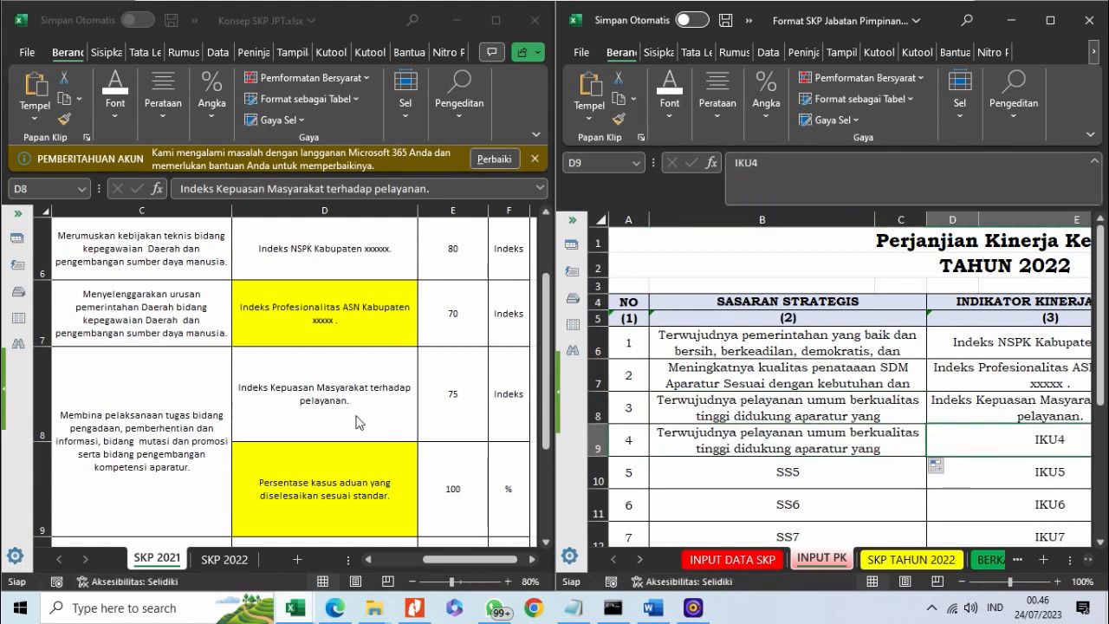
left_click(284, 486)
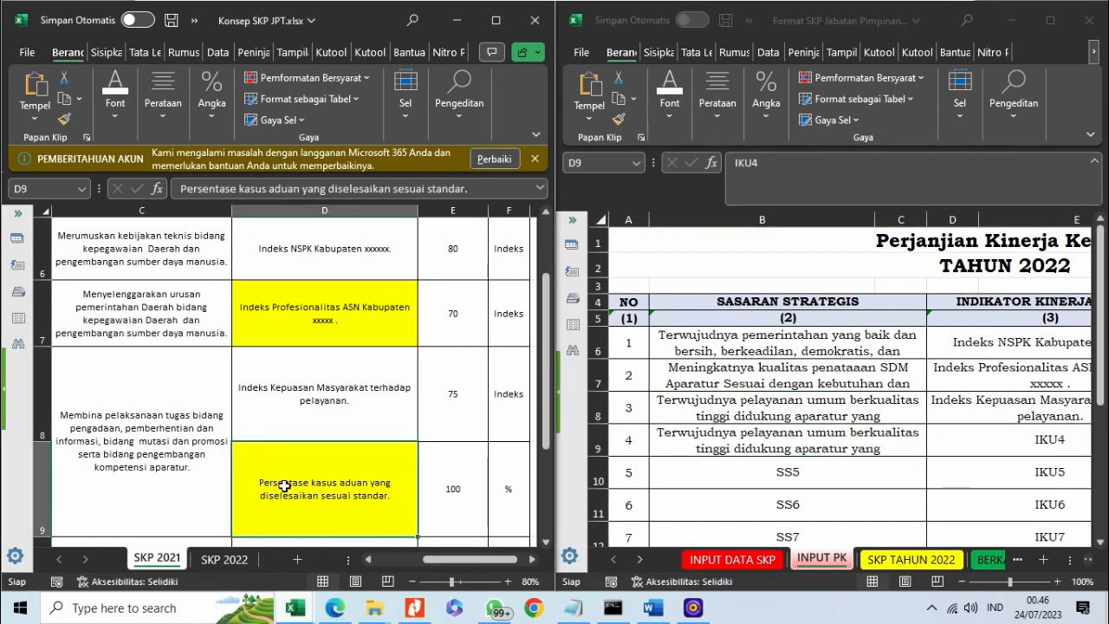
left_click(252, 188)
key("ctrl+a")
key("ctrl+c")
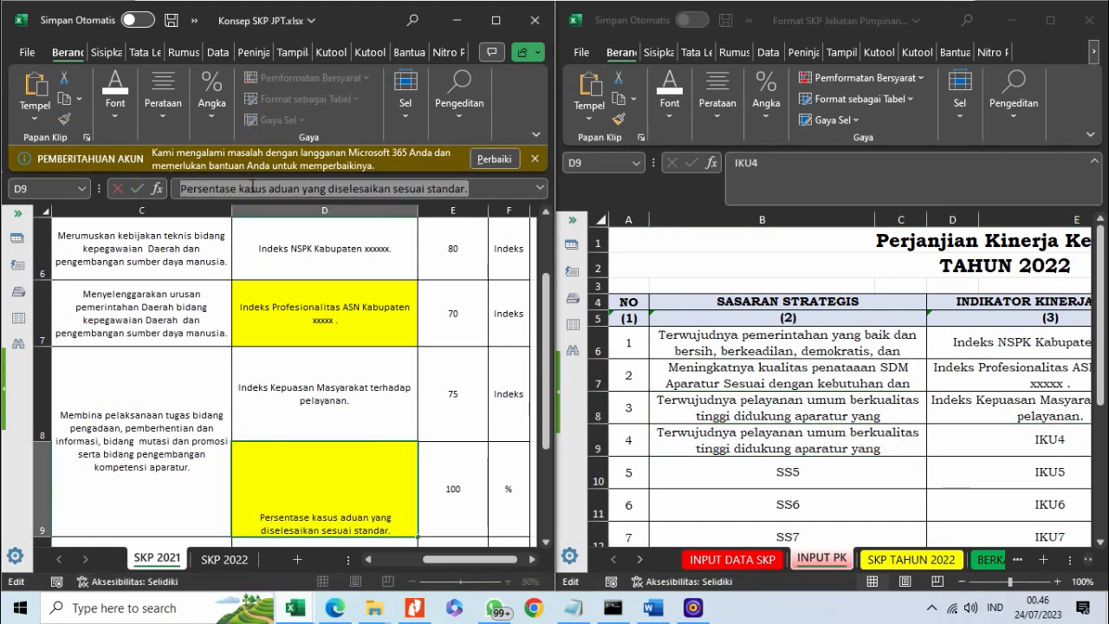
Replace "IKU4" in row 4 of the INPUT PK sheet's INDIKATOR KINERJA UTAMA column with the copied indicator text.
left_click(962, 436)
left_click(777, 168)
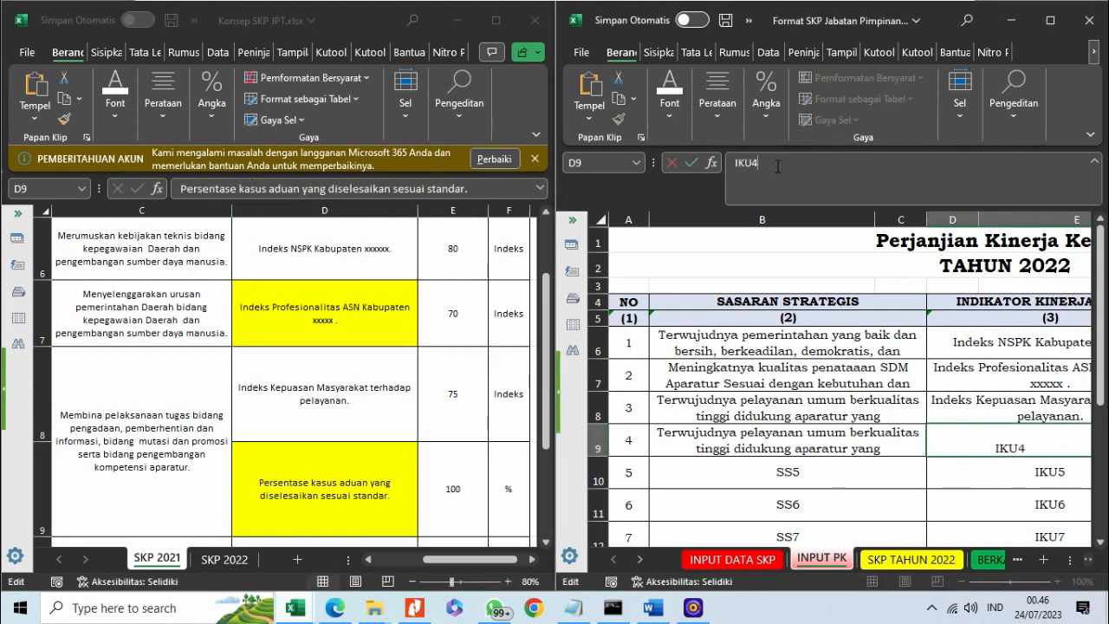
key("ctrl+a")
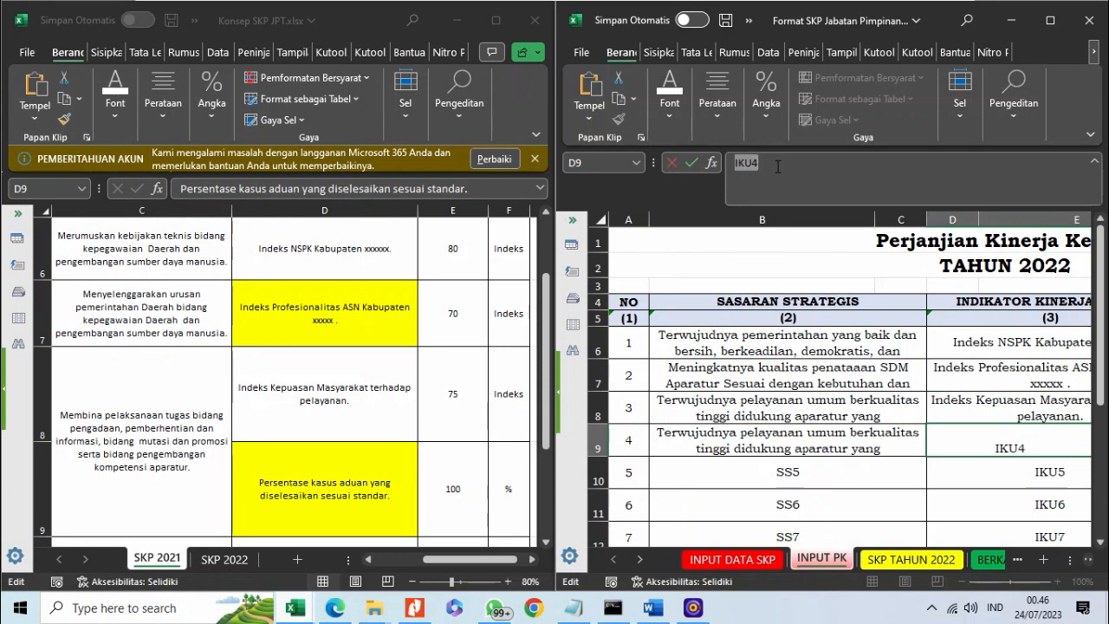
key("ctrl+v")
key("Return")
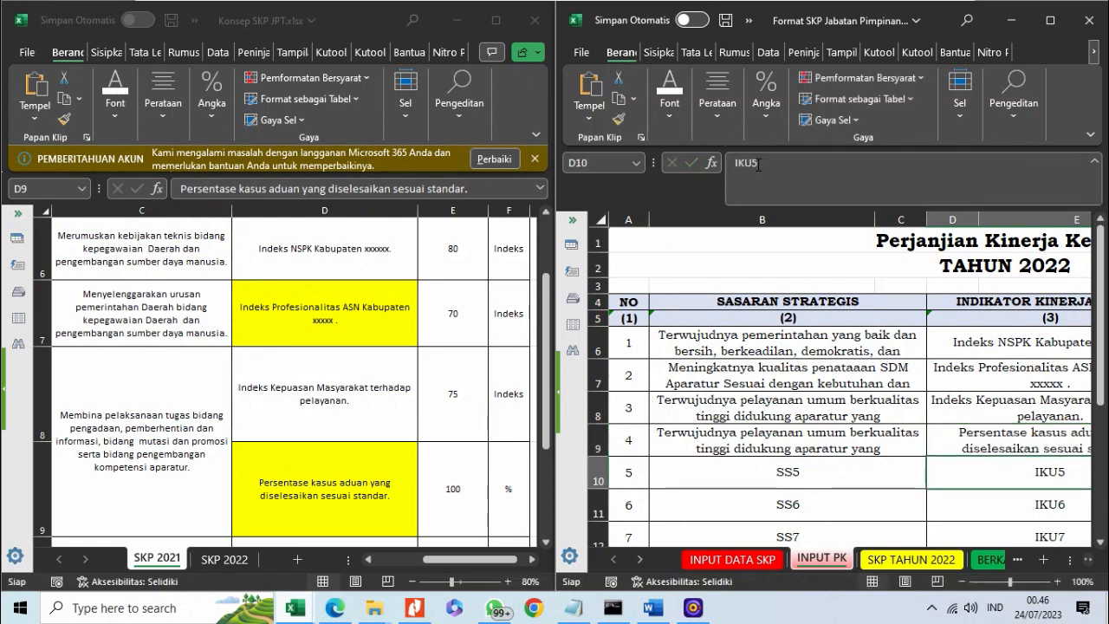
Set the TARGET in row 4 of the INPUT PK sheet to "100 %", entered as text.
key("Up")
key("Right")
type("'100")
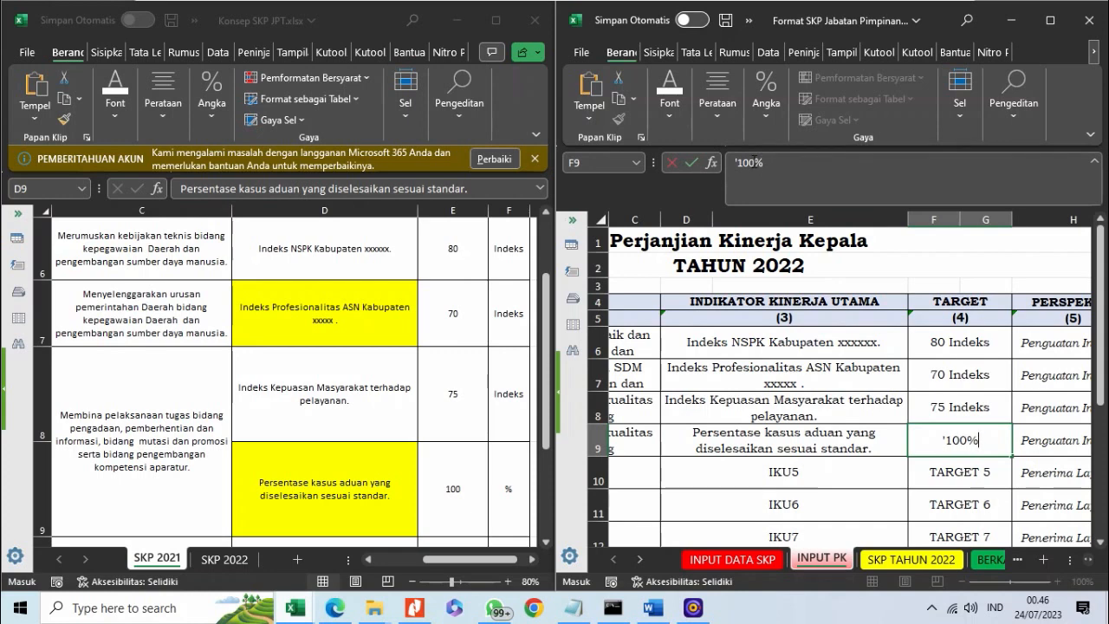
left_click(754, 159)
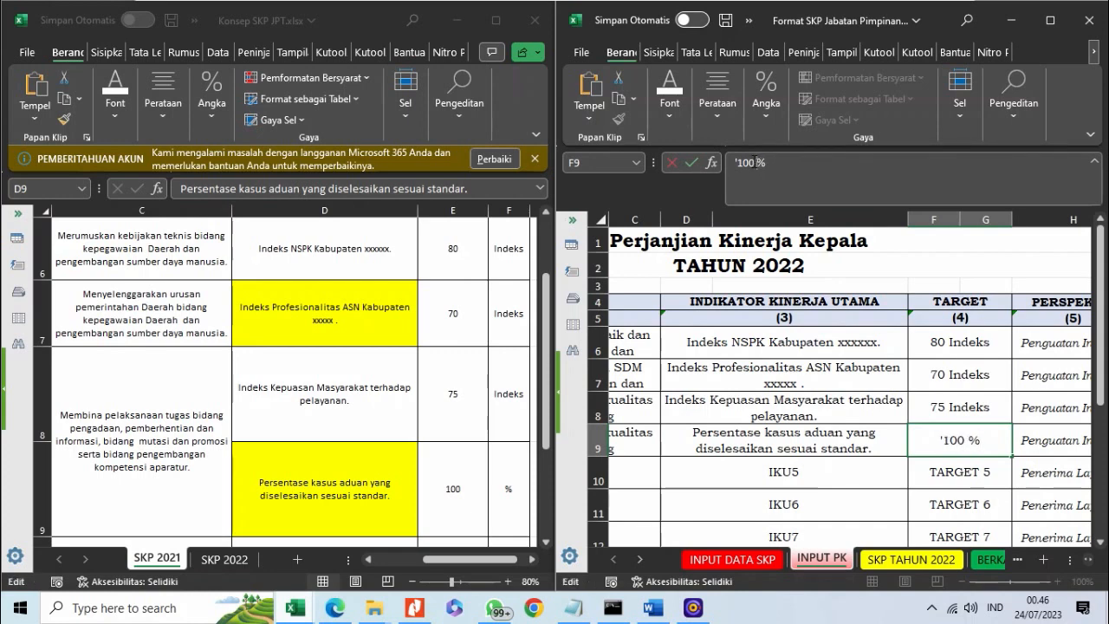
key("Return")
key("Left")
key("Left")
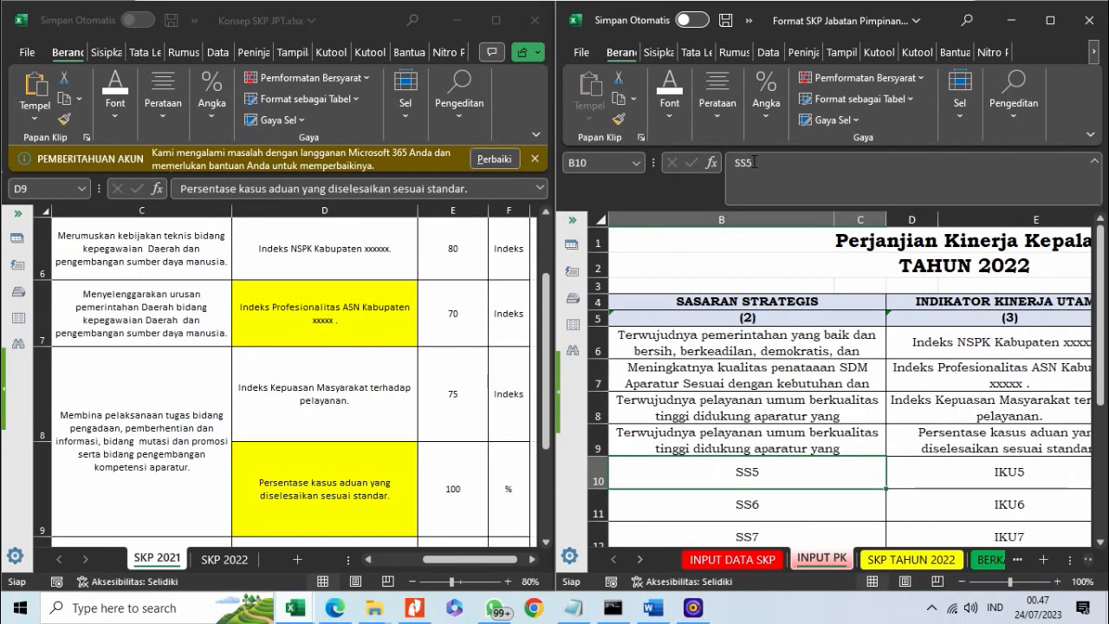
Copy the SKP 2021 cell beginning "Menyelenggarakan pemantauan" and paste its formula over "SS5" in row 5 of the INPUT PK sheet's SASARAN STRATEGIS column.
left_click(234, 342)
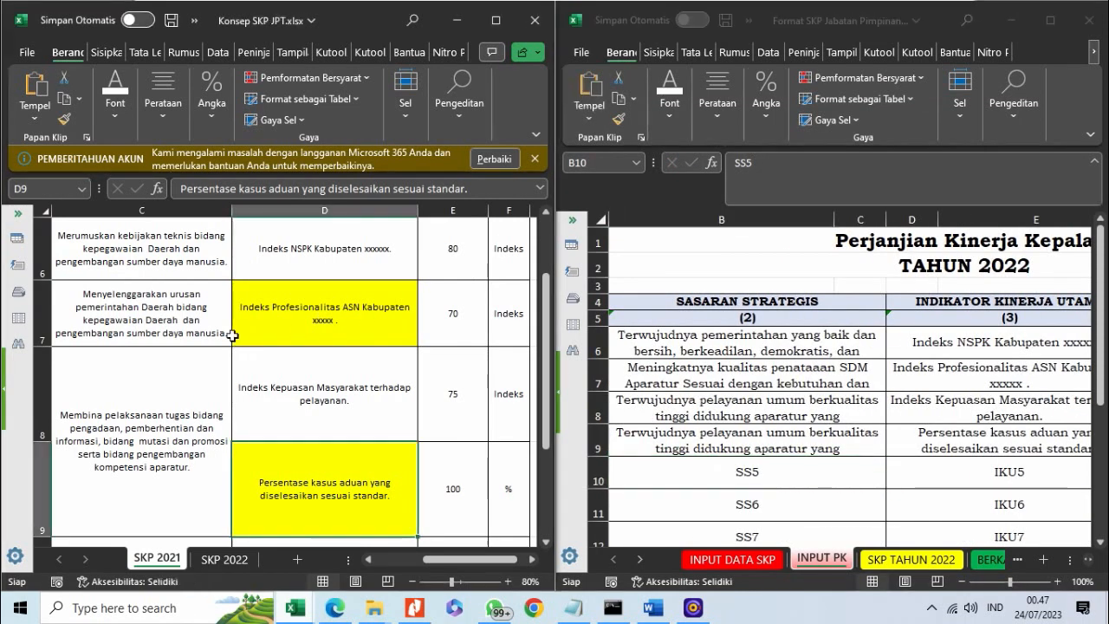
scroll(110, 402, "down", 2)
left_click(110, 401)
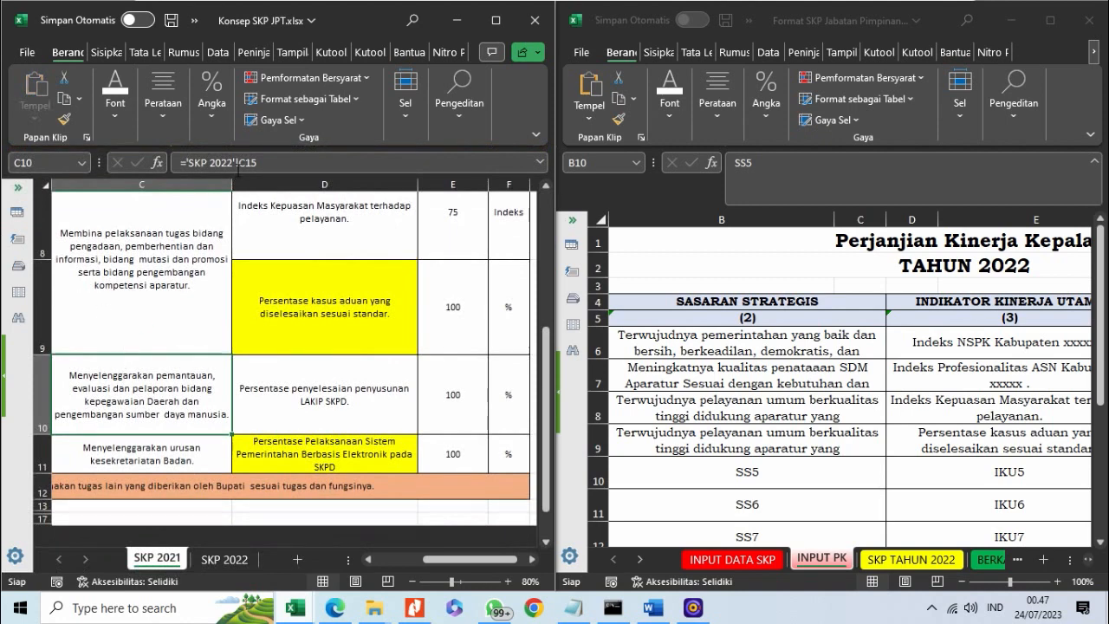
key("ctrl+c")
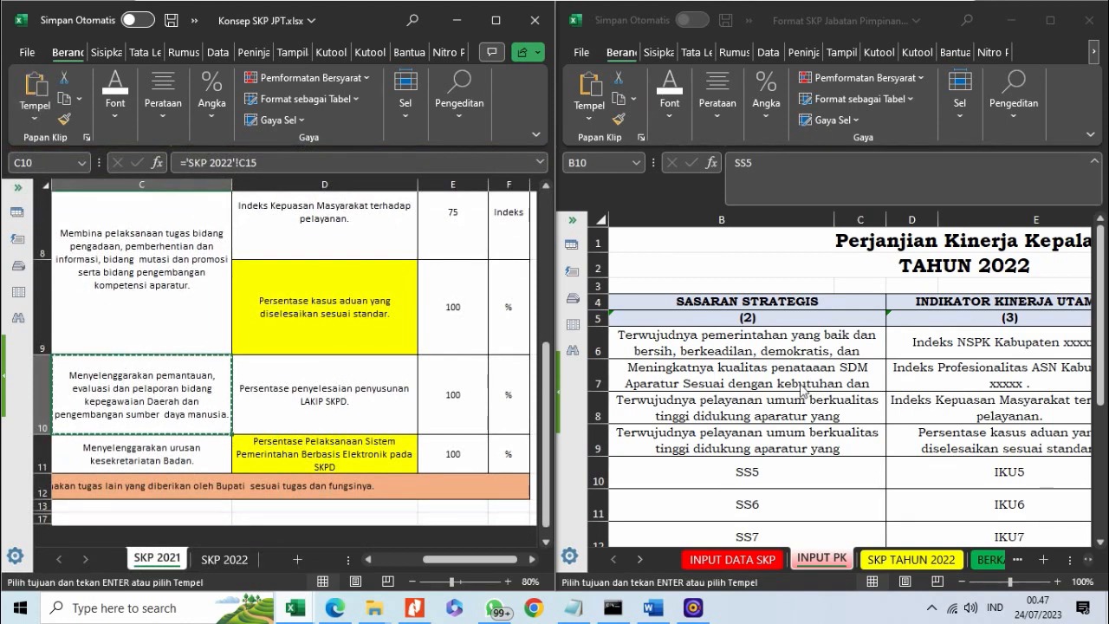
left_click(746, 481)
right_click(748, 481)
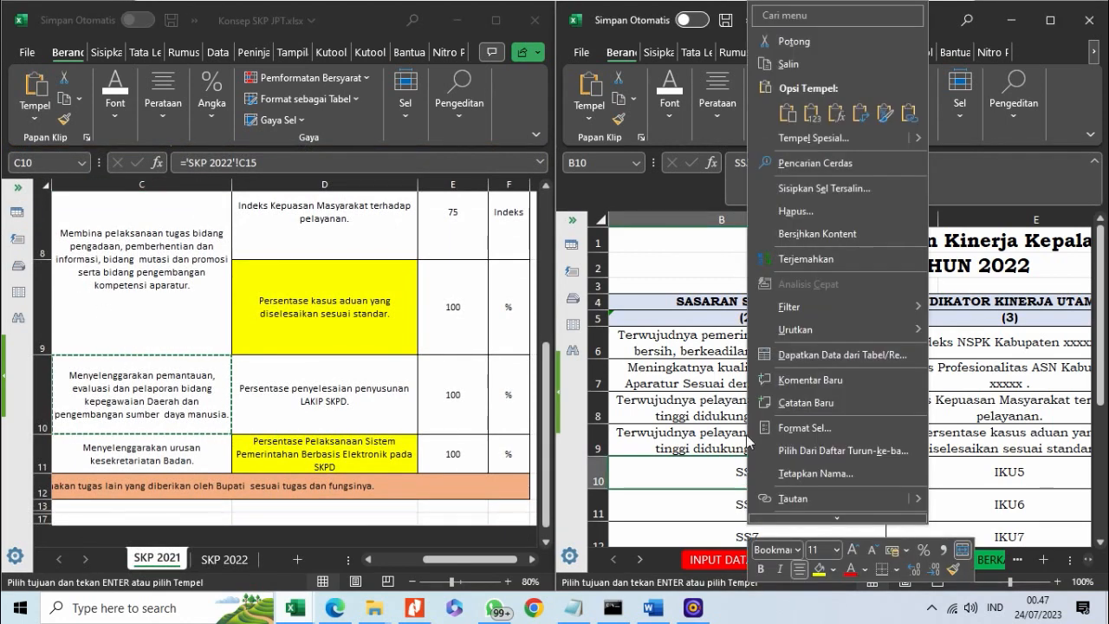
left_click(831, 116)
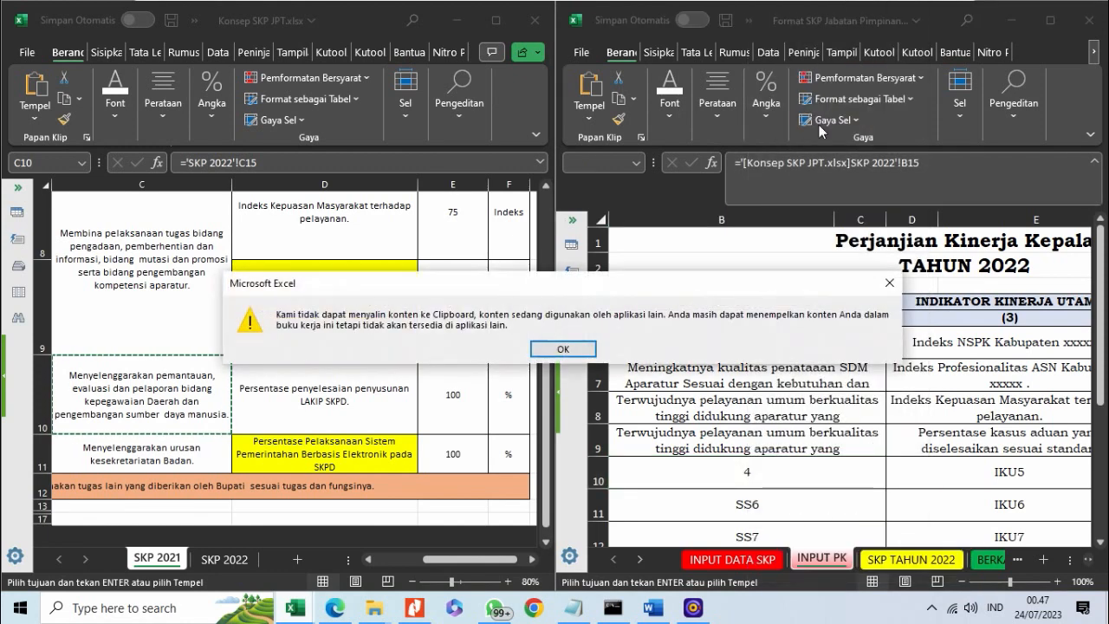
Try again to paste the copied SKP 2021 cell's formula over "SS5" in row 5 of the INPUT PK sheet's SASARAN STRATEGIS column.
left_click(570, 348)
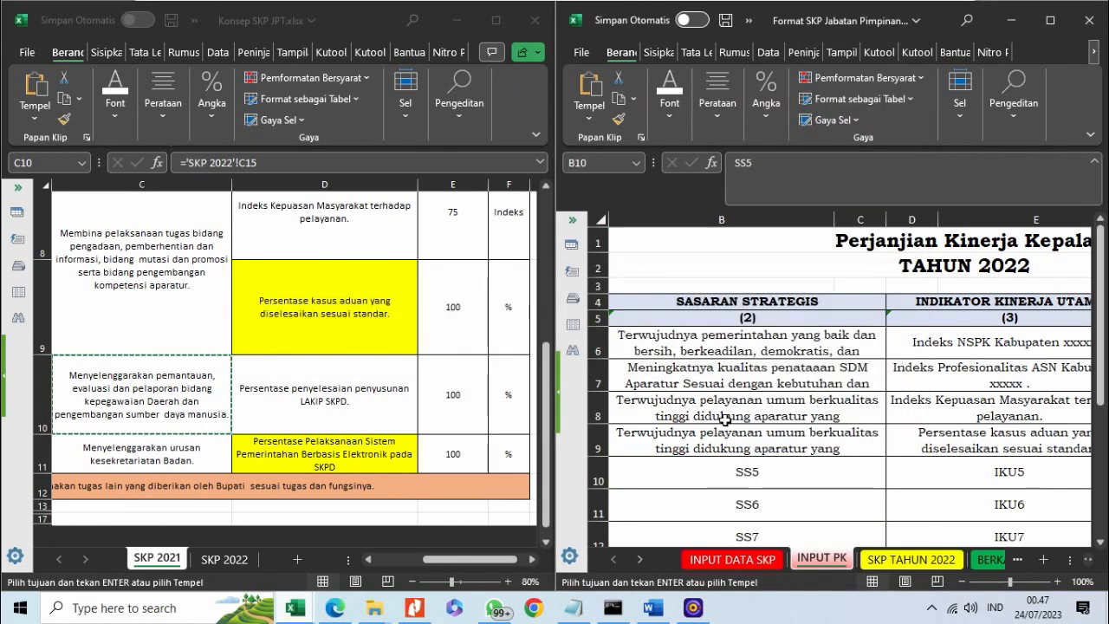
left_click(160, 377)
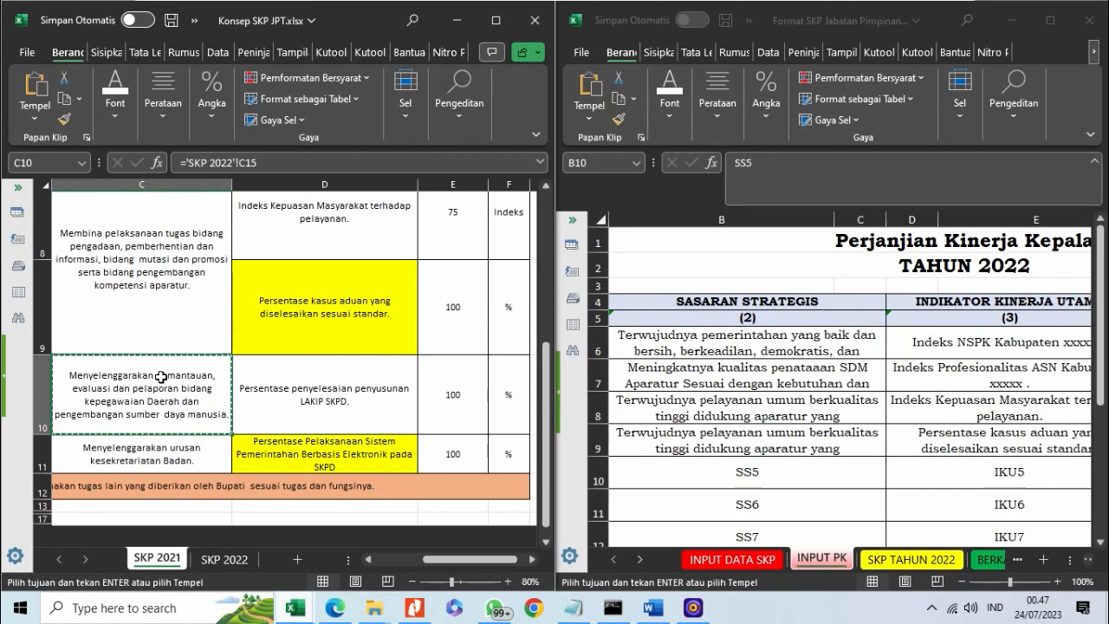
left_click(706, 467)
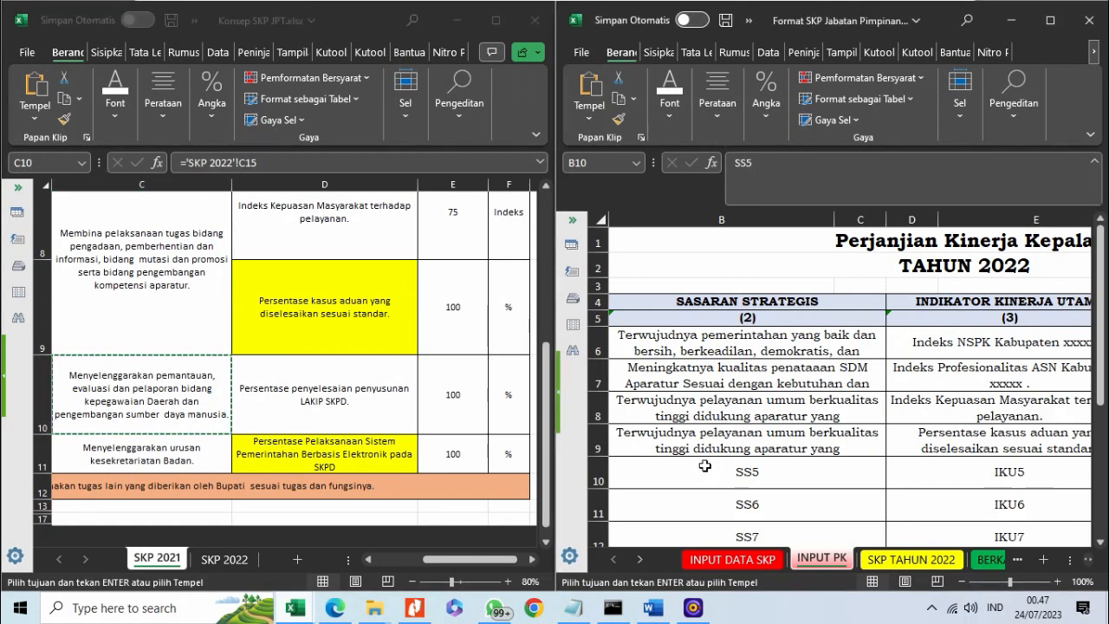
right_click(705, 466)
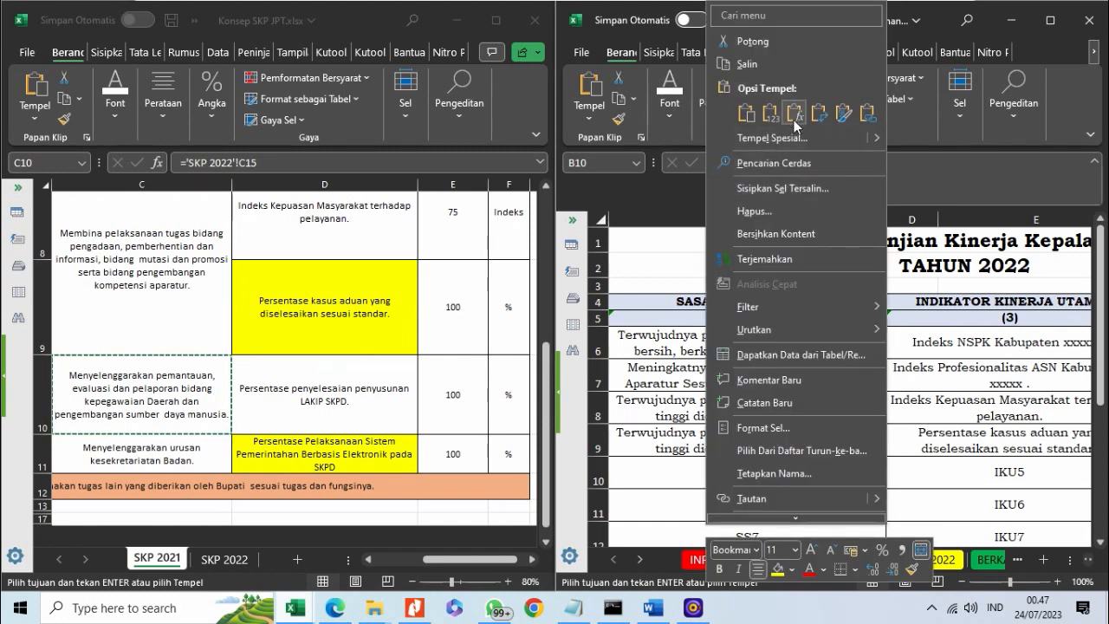
left_click(795, 115)
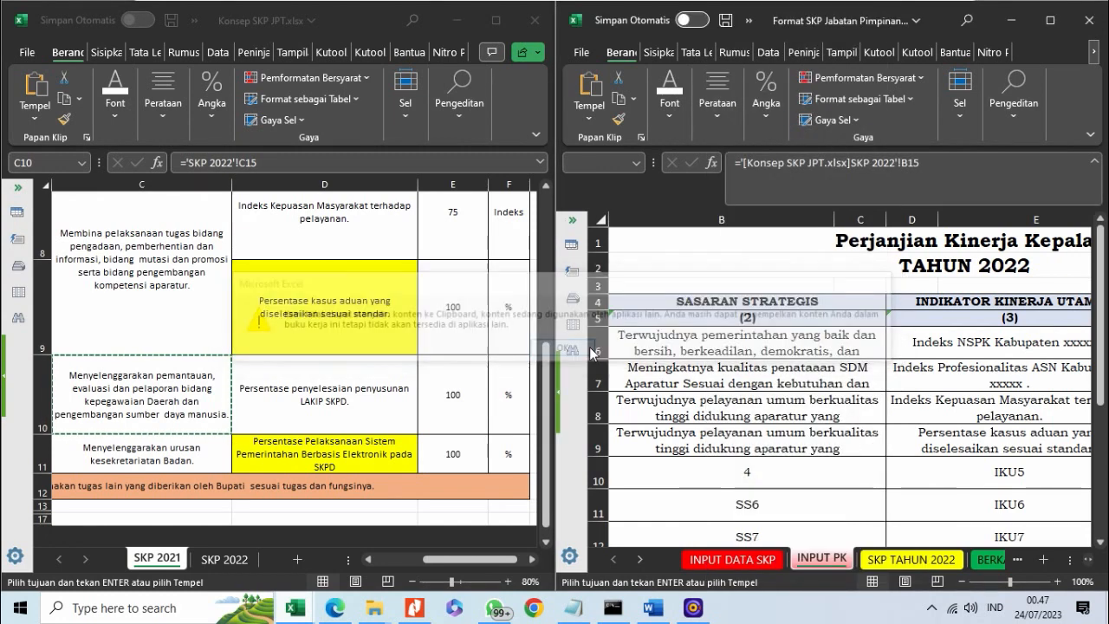
left_click(583, 351)
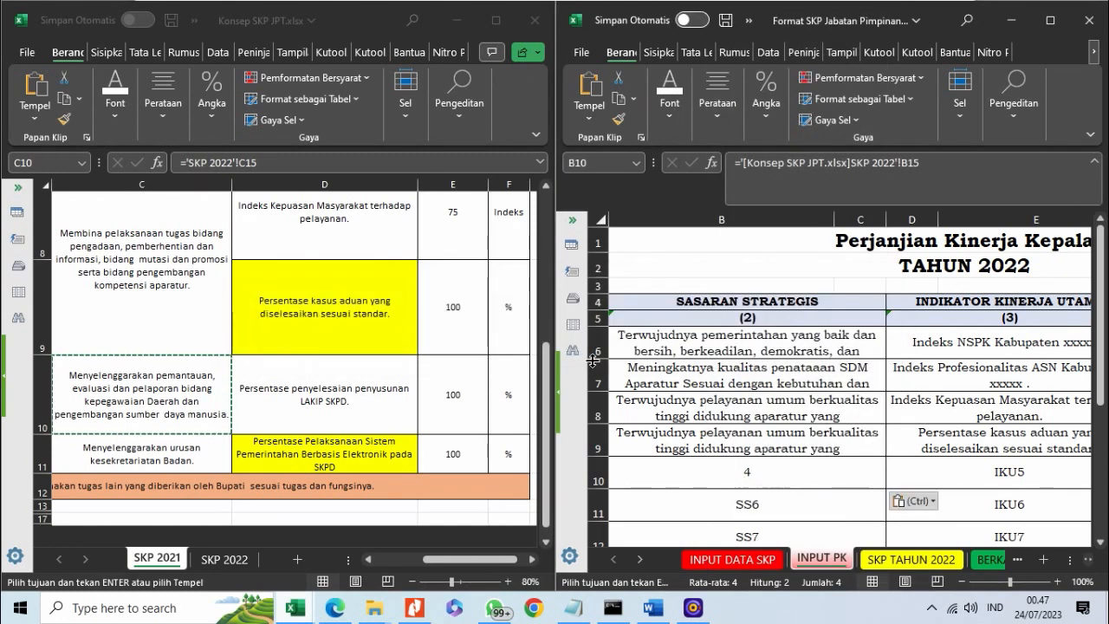
left_click(701, 399)
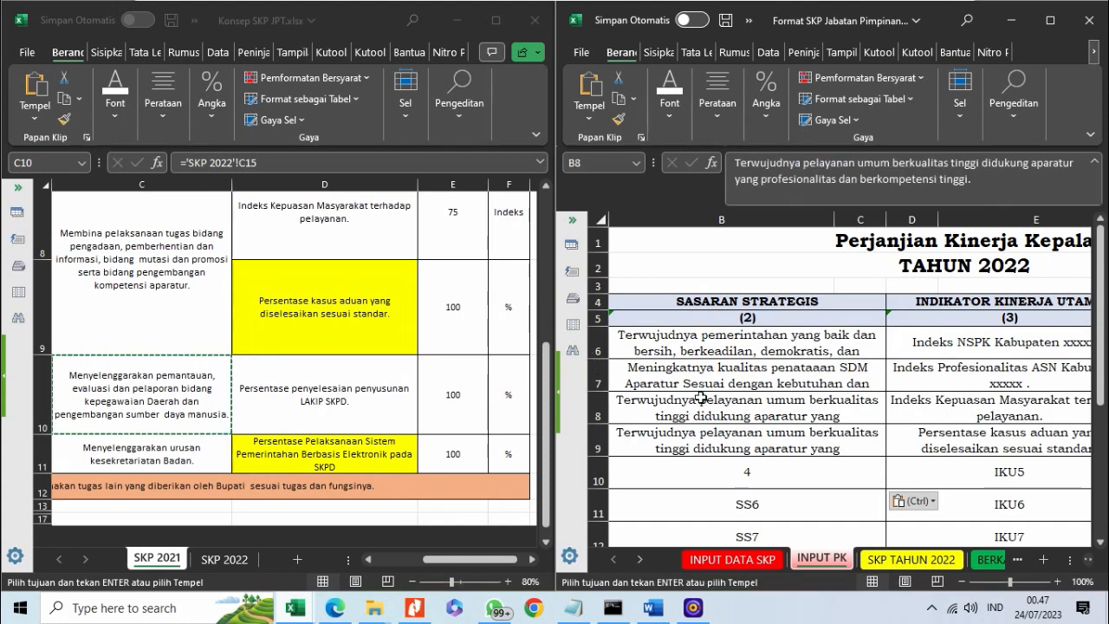
Copy the SKP 2021 cell beginning "Menyelenggarakan pemantauan" and paste it over itself as values, turning its formula into plain text.
left_click(183, 386)
right_click(183, 387)
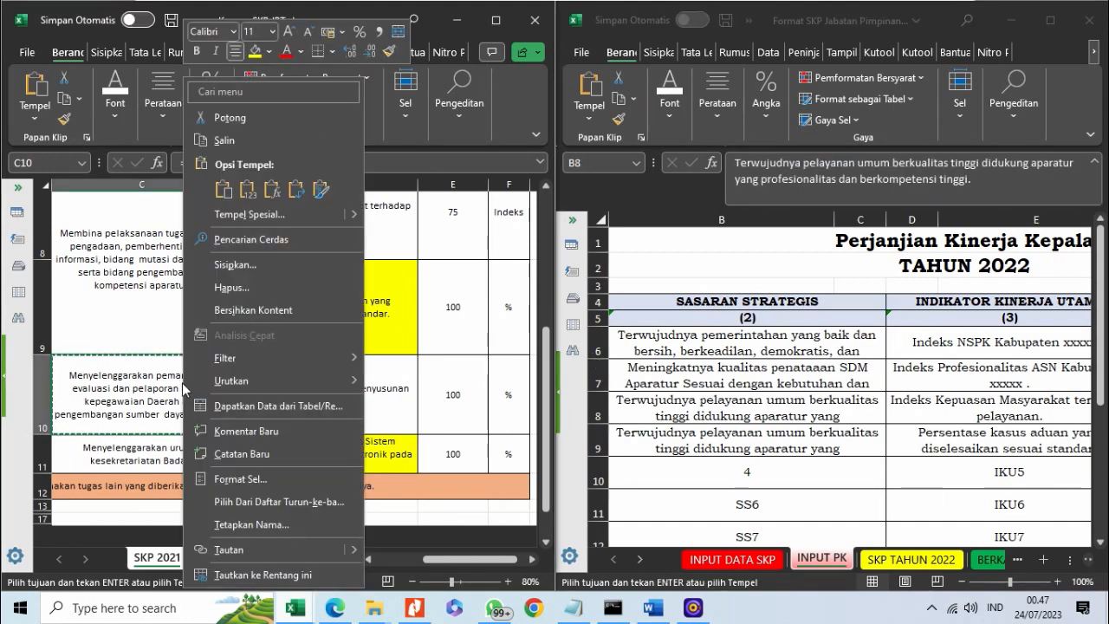
left_click(223, 142)
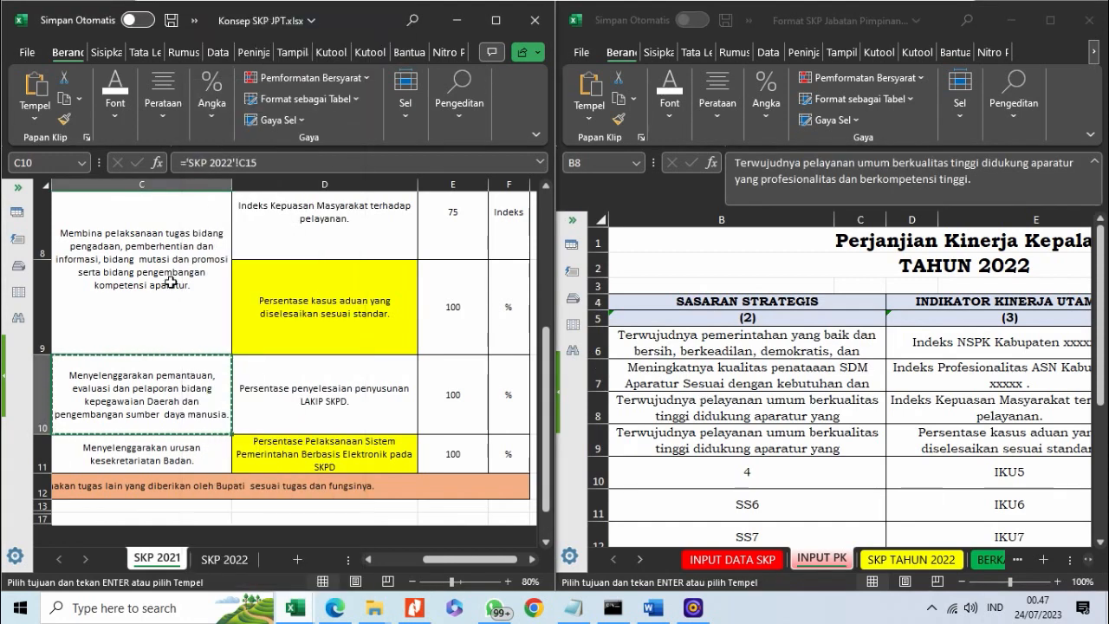
right_click(142, 377)
left_click(207, 189)
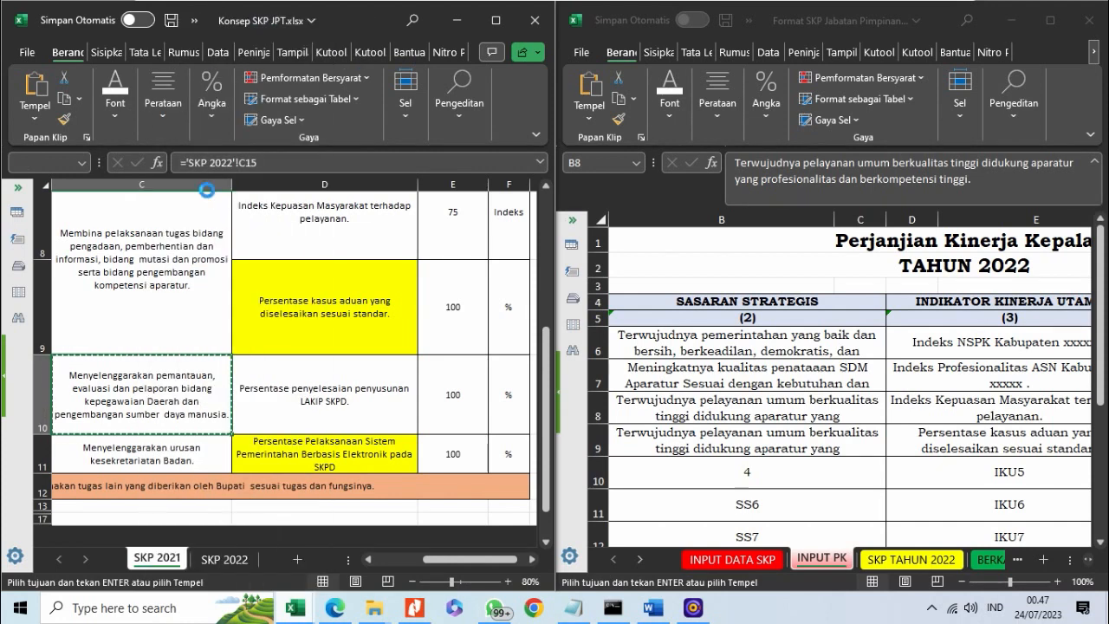
key("Return")
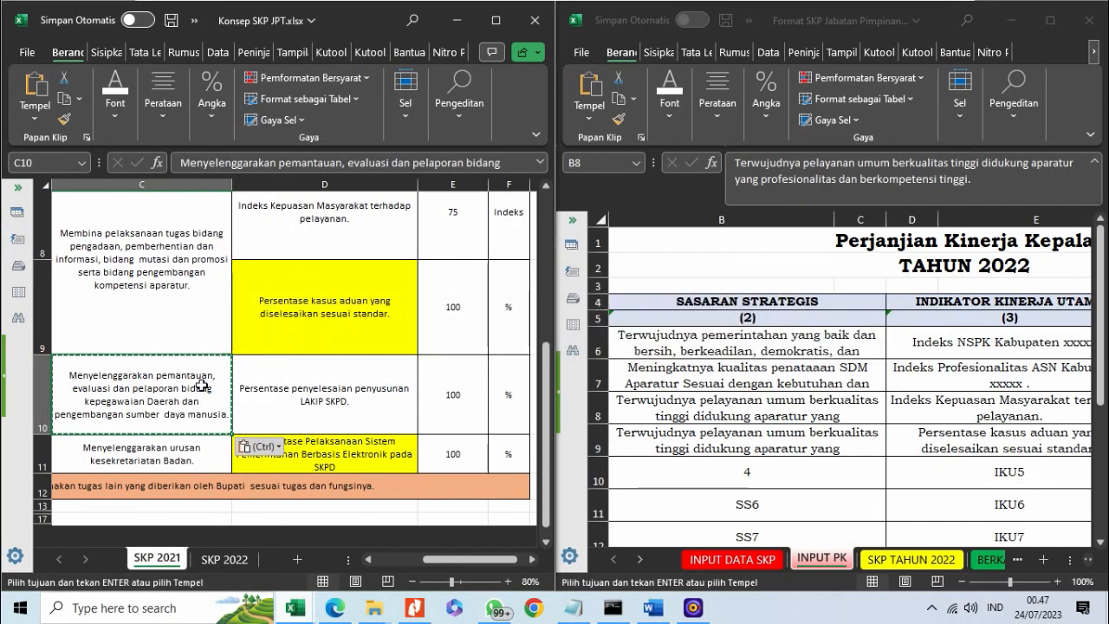
Copy the full "Menyelenggarakan pemantauan" text from SKP 2021 and enter it as text in row 5 of INPUT PK's SASARAN STRATEGIS column, replacing the formula.
left_click(253, 163)
key("ctrl+a")
key("ctrl+c")
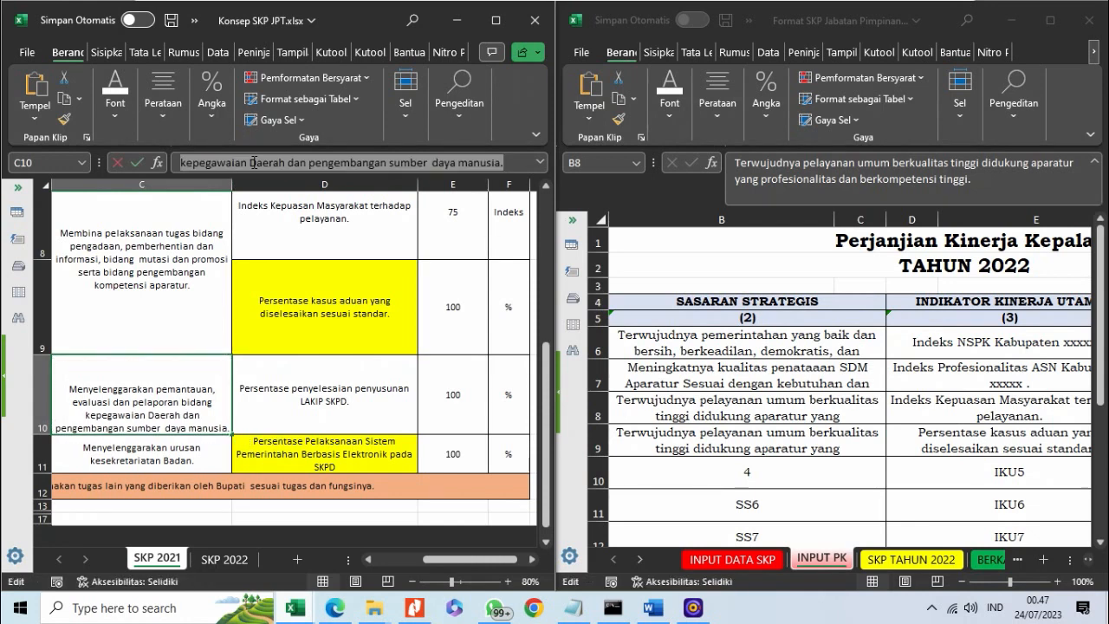
left_click(839, 466)
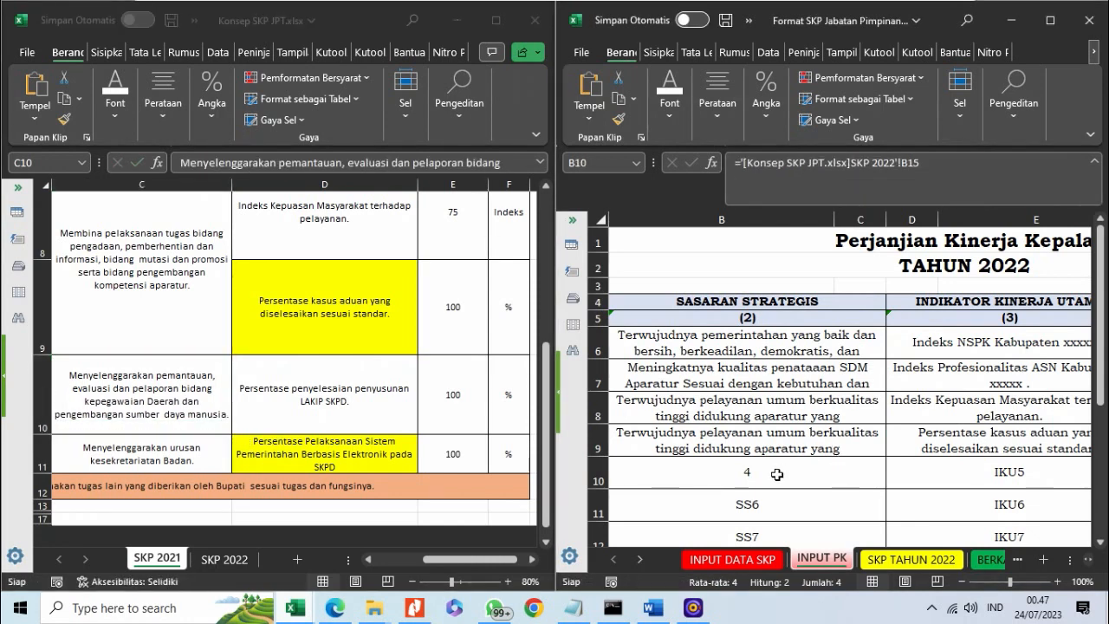
left_click(789, 172)
key("ctrl+a")
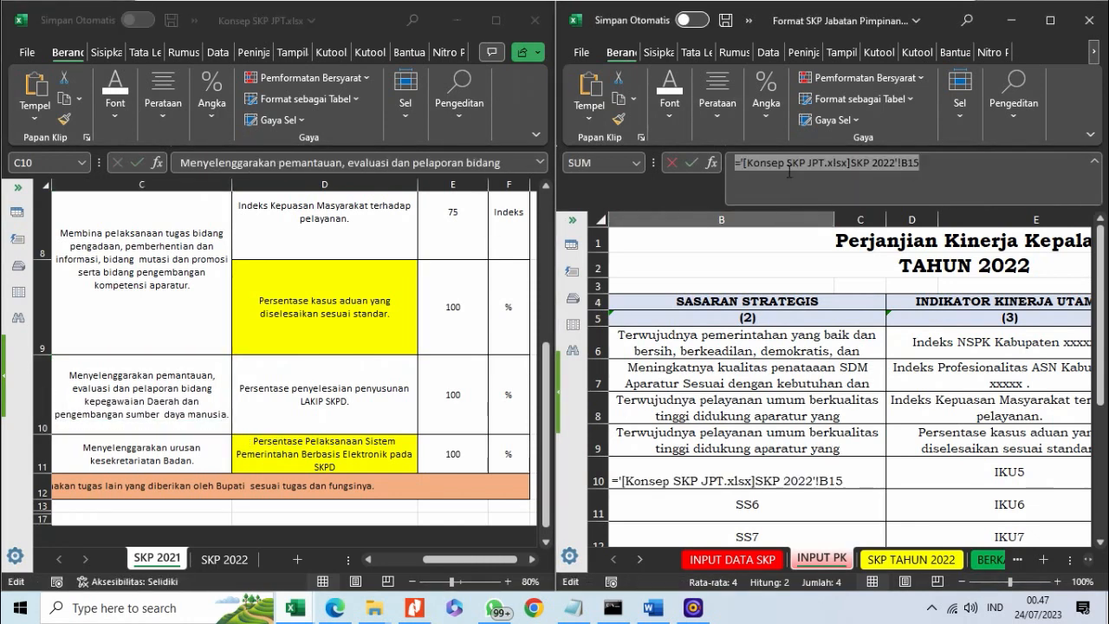
type("'")
key("ctrl+v")
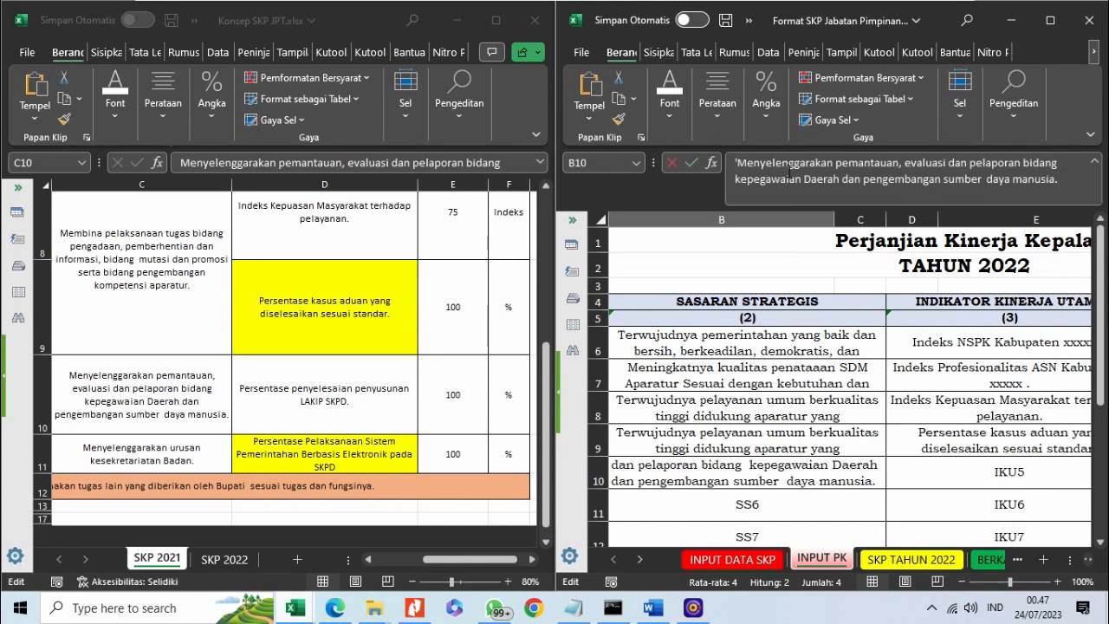
key("Return")
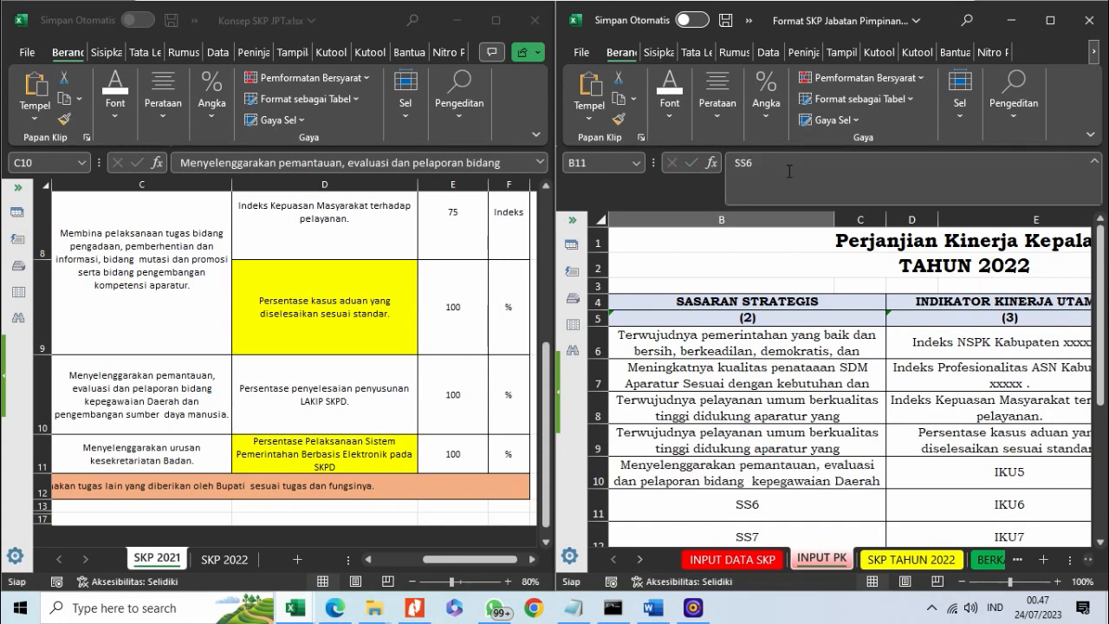
Copy the full text of the indicator "Persentase penyelesaian penyusunan LAKIP SKPD." on the SKP 2021 sheet of Konsep SKP JPT.xlsx.
left_click(149, 376)
left_click(275, 376)
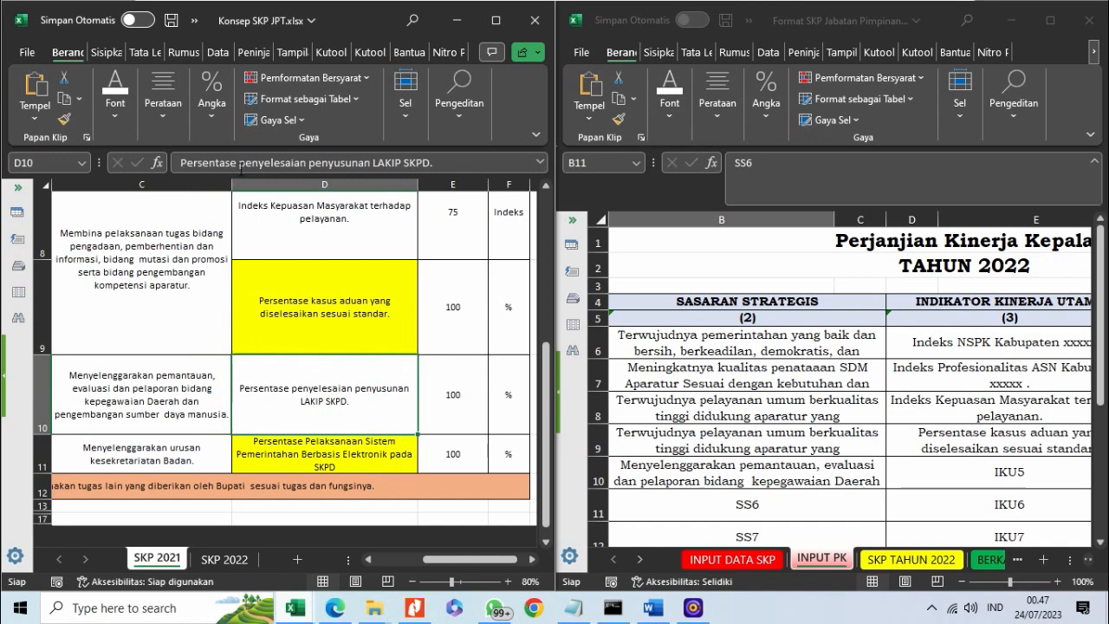
left_click(240, 164)
key("ctrl+a")
key("ctrl+c")
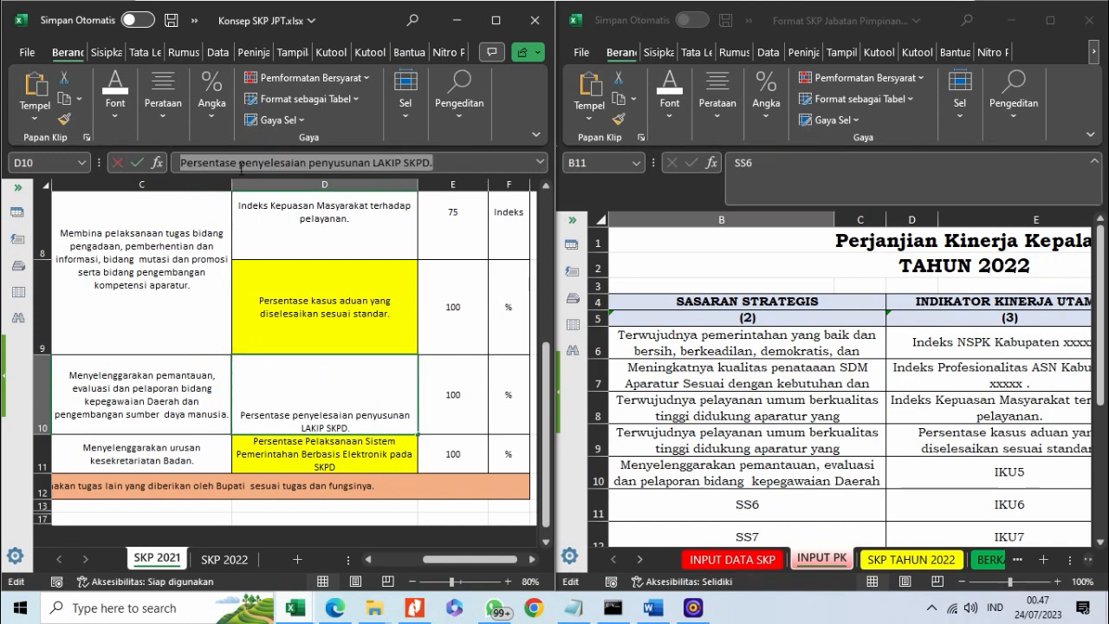
Replace "IKU5" in row 5 of the INPUT PK sheet's INDIKATOR KINERJA UTAMA column with the copied indicator, entered as text.
left_click(920, 466)
left_click(921, 466)
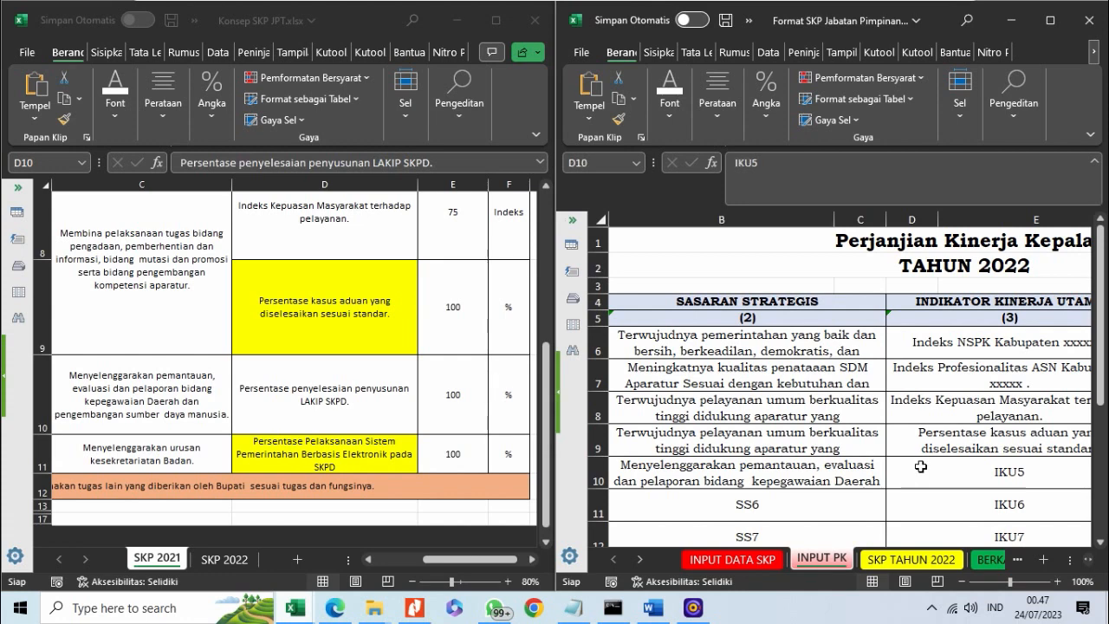
left_click(797, 173)
key("ctrl+a")
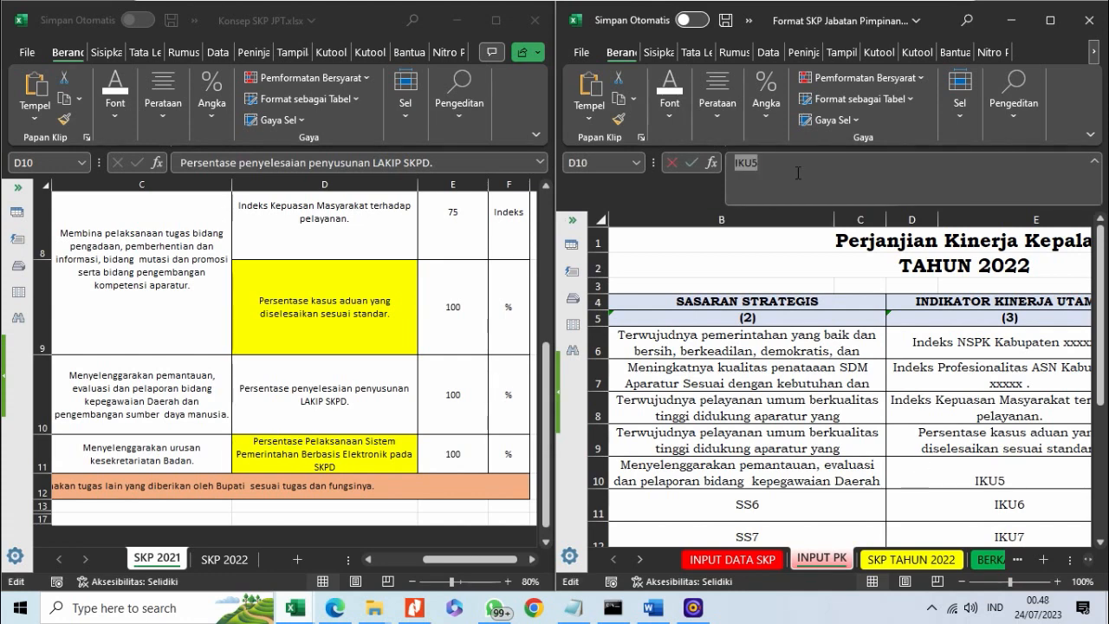
type("'")
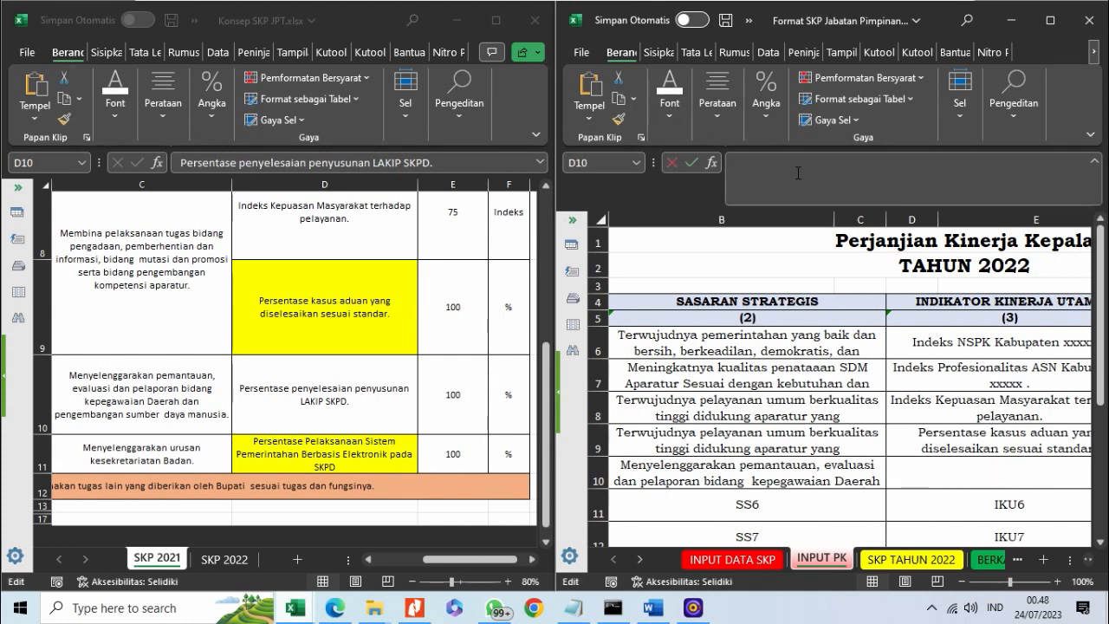
key("ctrl+v")
key("Tab")
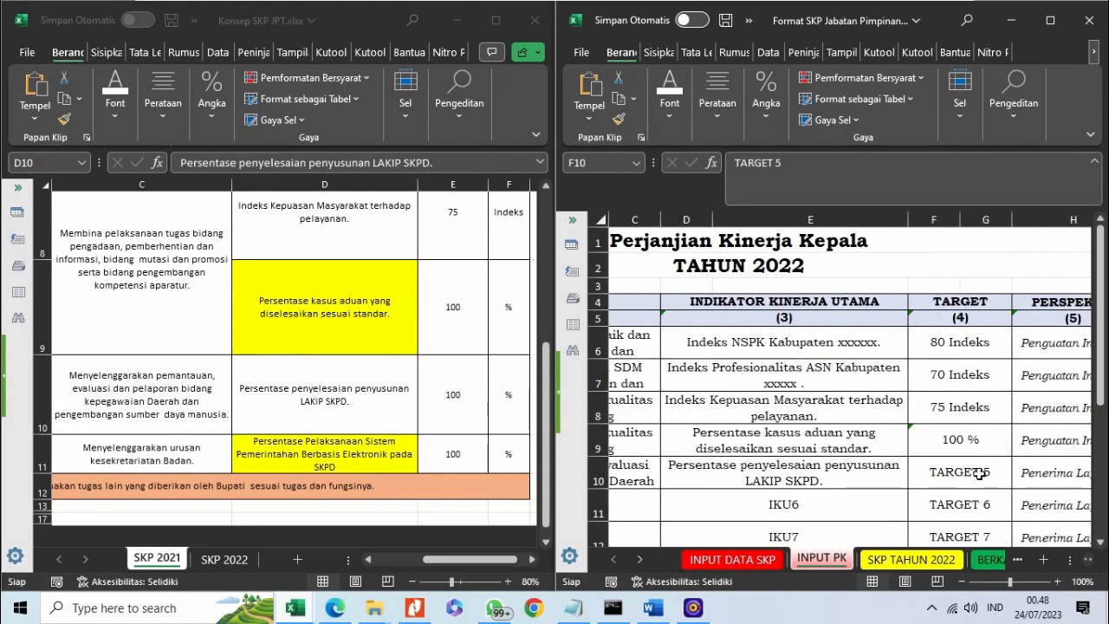
Set the TARGET in row 5 of the INPUT PK sheet to "100%", entered as text.
type("'100")
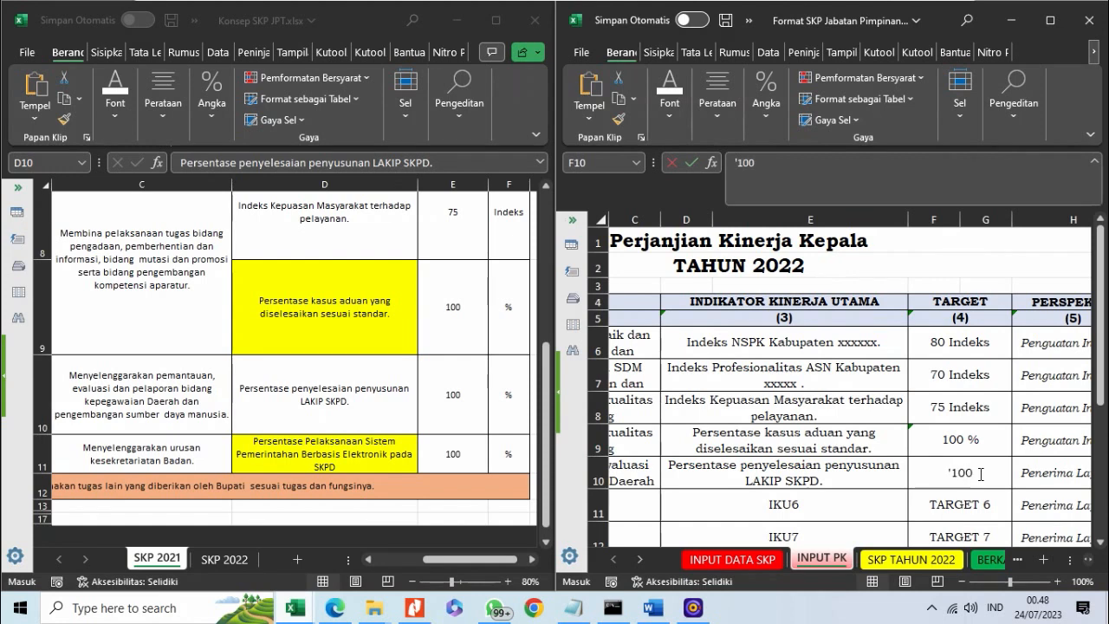
key("Left")
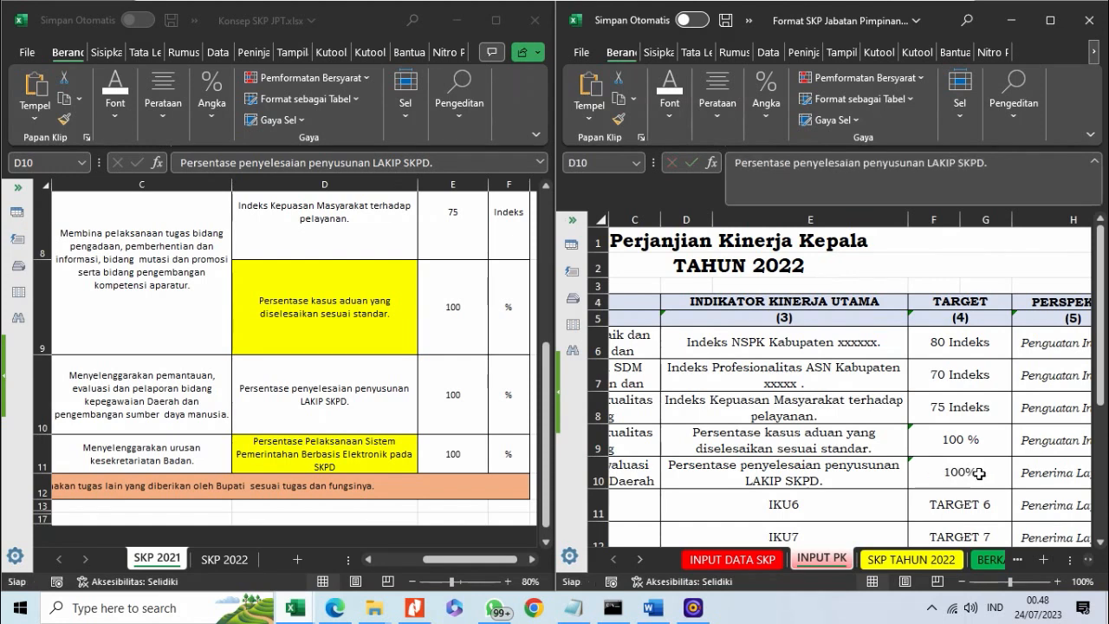
key("Right")
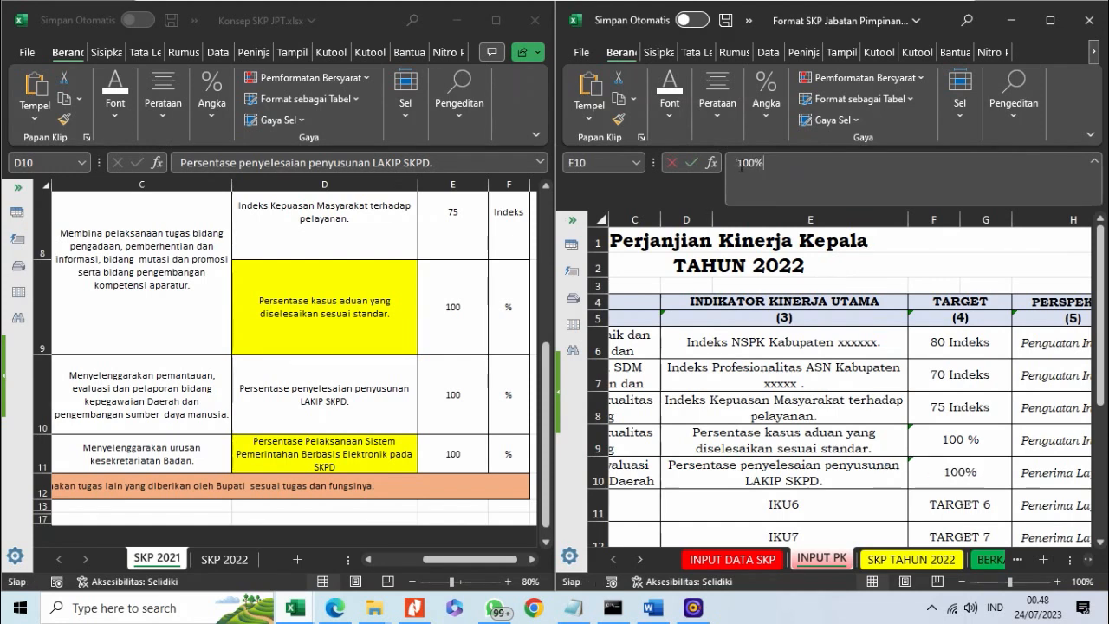
left_click(740, 168)
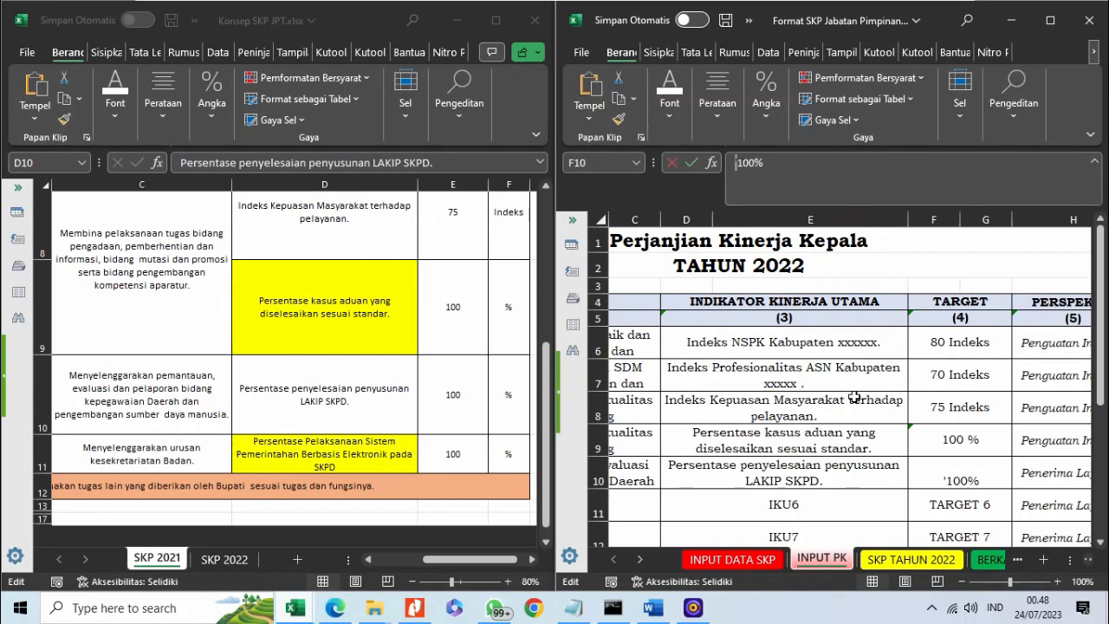
left_click(825, 433)
left_click(825, 495)
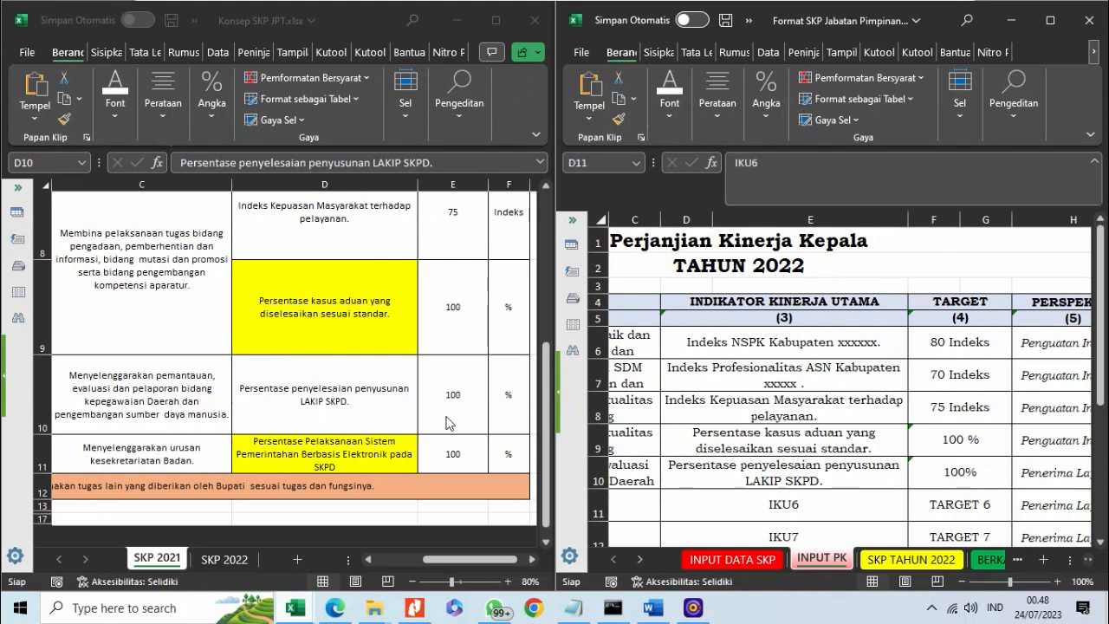
left_click(329, 404)
left_click(105, 445)
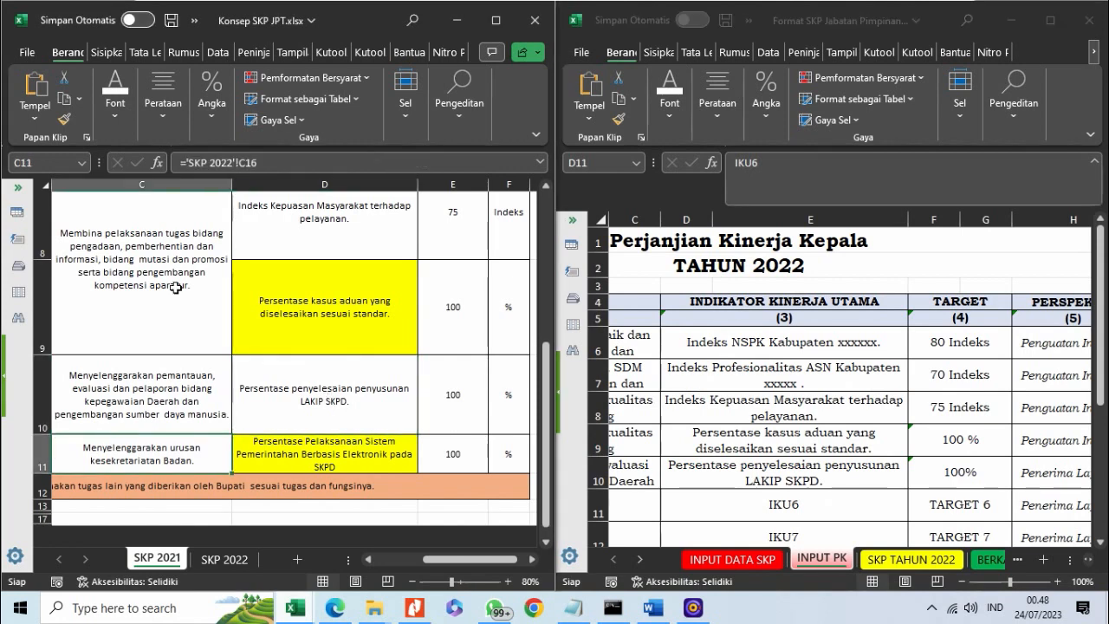
left_click(847, 422)
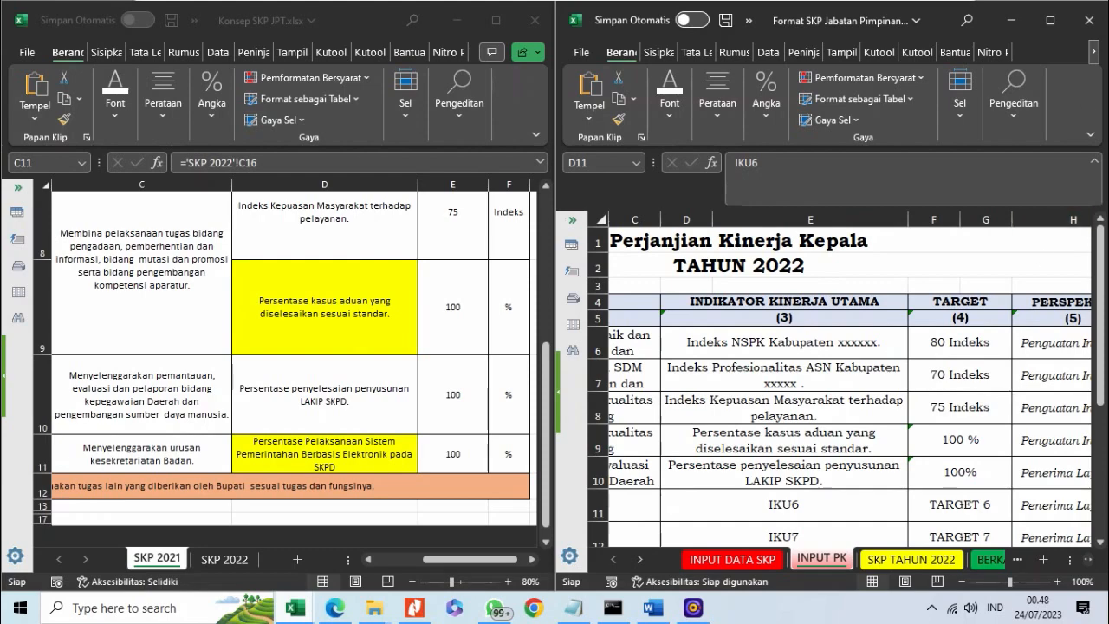
Maximize the SKP format workbook and increase the heights of sheet rows 6 to 10 on INPUT PK so each SASARAN STRATEGIS text fits fully.
left_click(1045, 24)
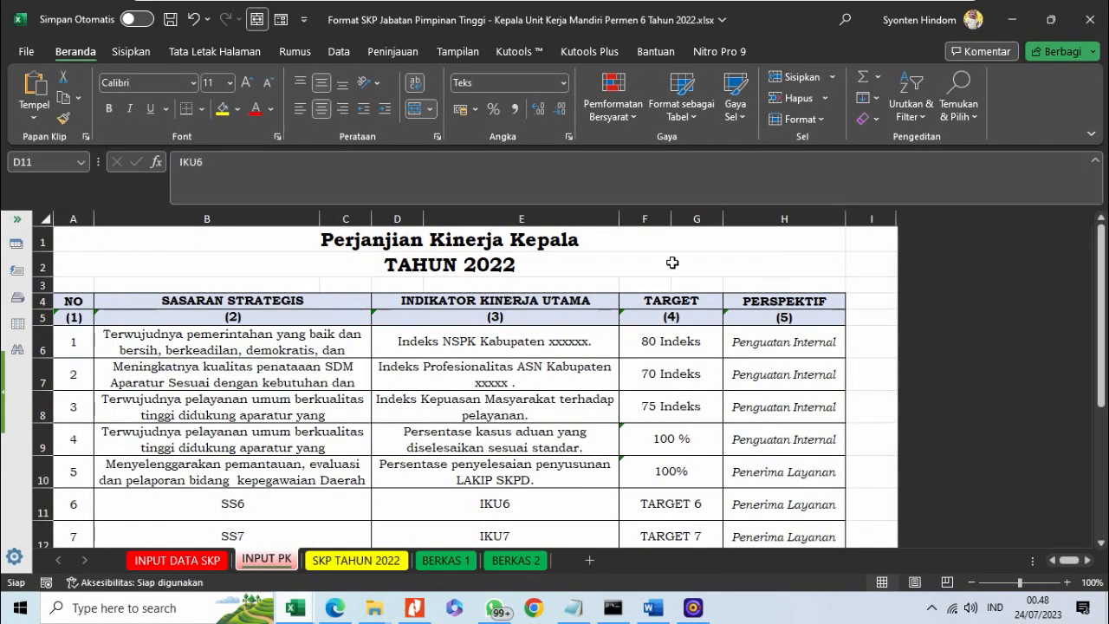
left_click(256, 333)
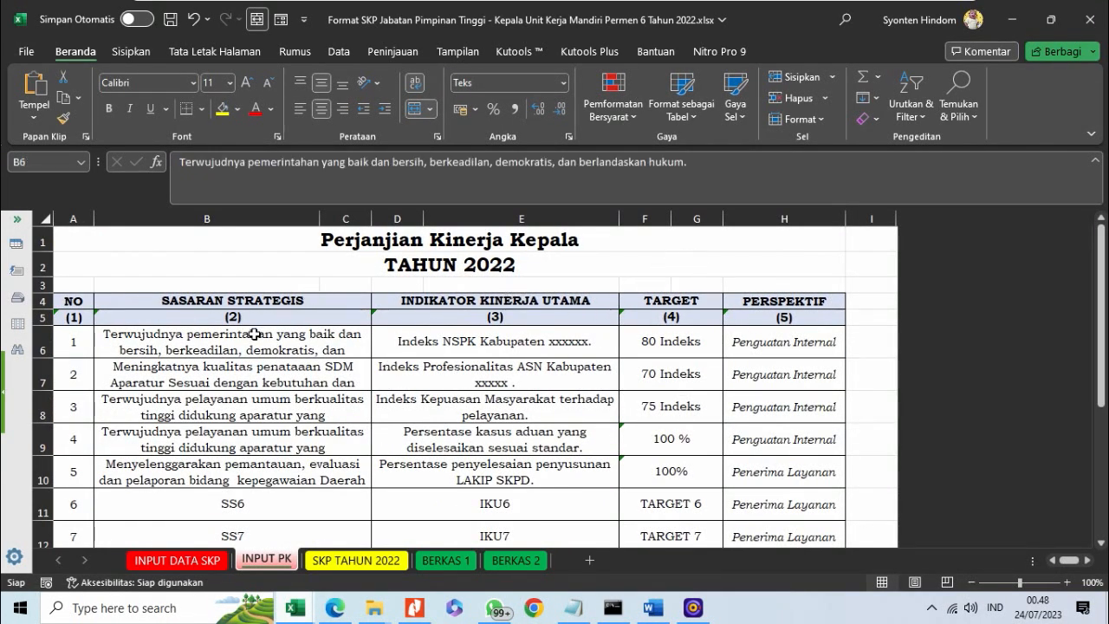
left_click_drag(43, 356, 38, 442)
scroll(39, 437, "down", 1)
scroll(39, 433, "down", 2)
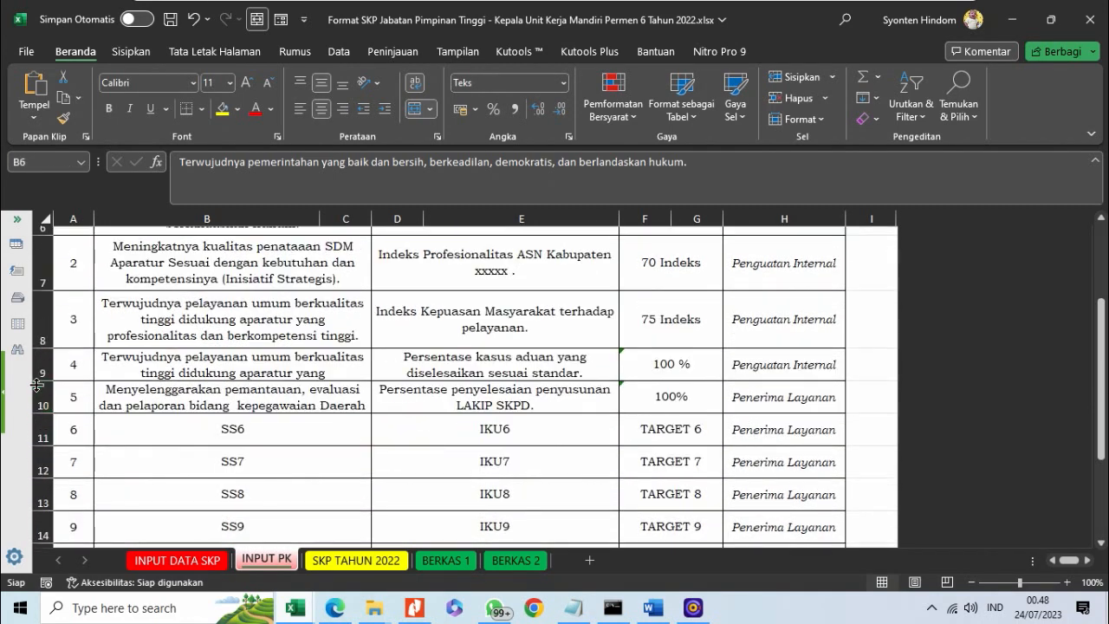
left_click_drag(38, 381, 38, 403)
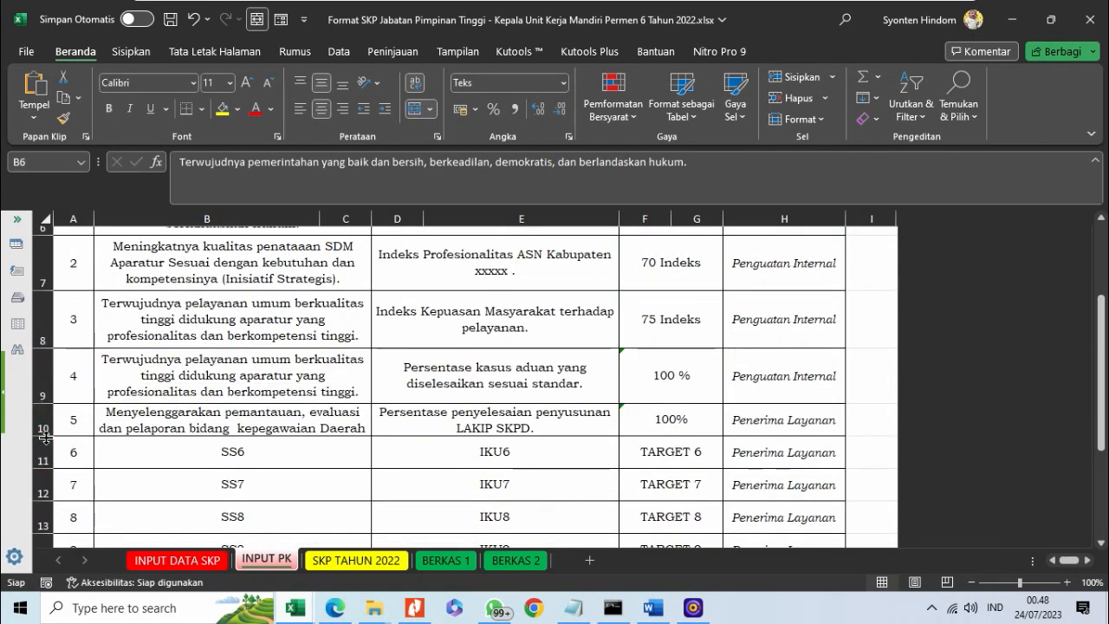
left_click_drag(45, 441, 45, 461)
scroll(272, 443, "up", 2)
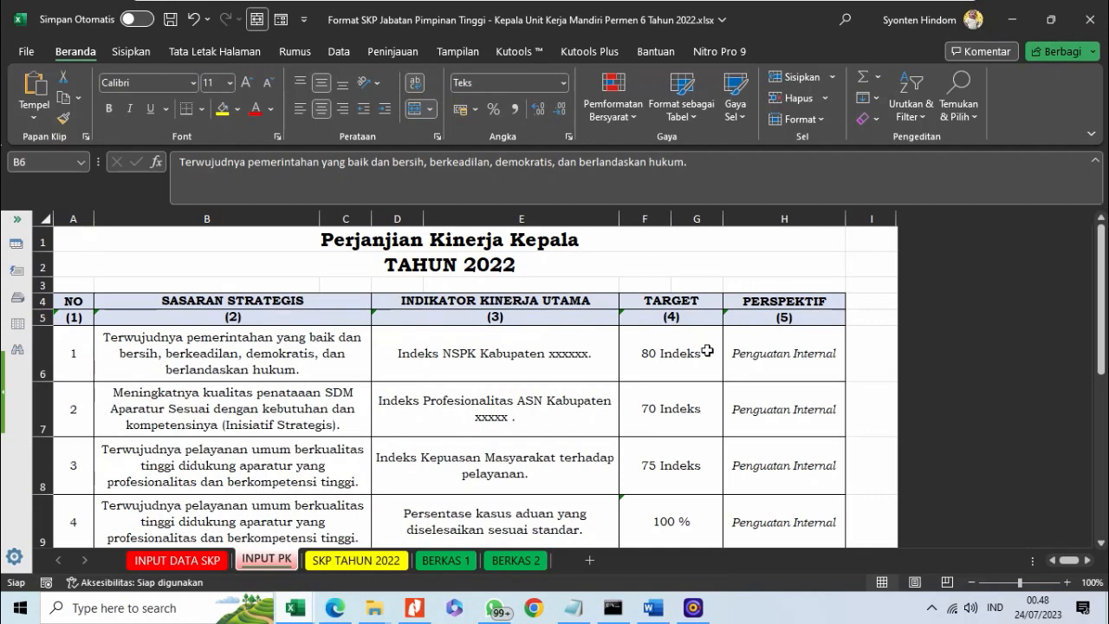
Insert "MASN" after "NSPK" in the INDIKATOR KINERJA UTAMA text of row 1 on the INPUT PK sheet.
double_click(475, 354)
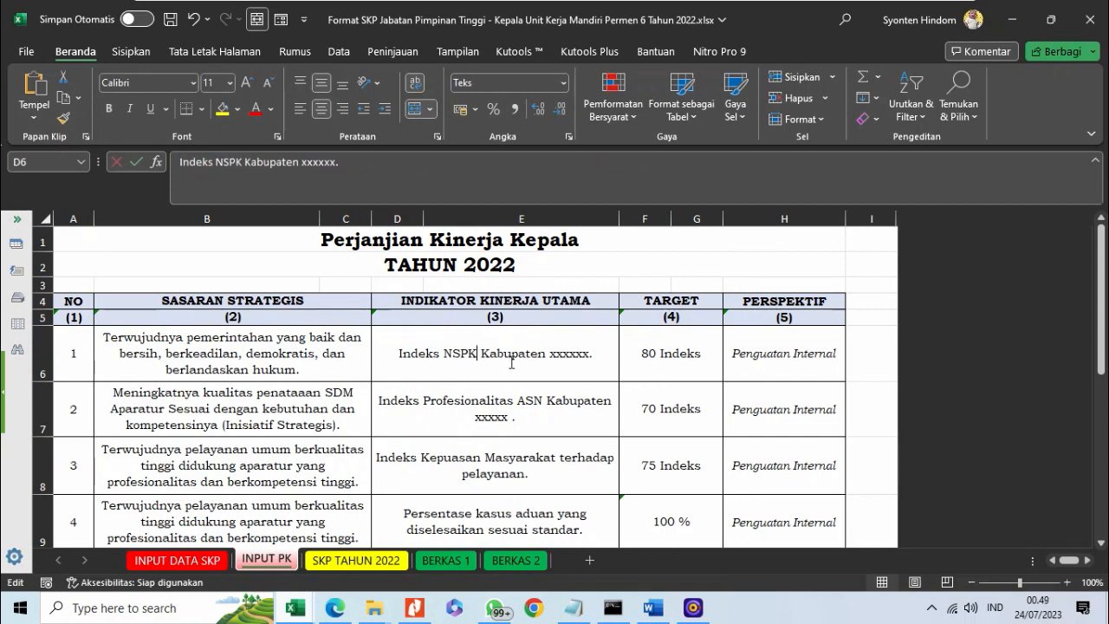
type("MAS")
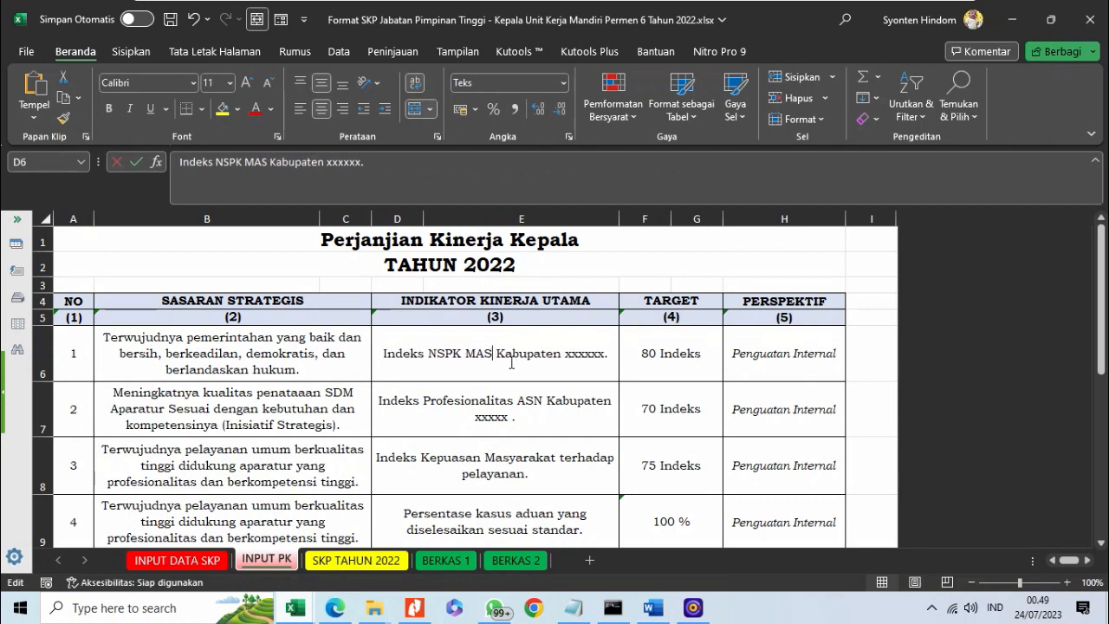
type("N")
key("Return")
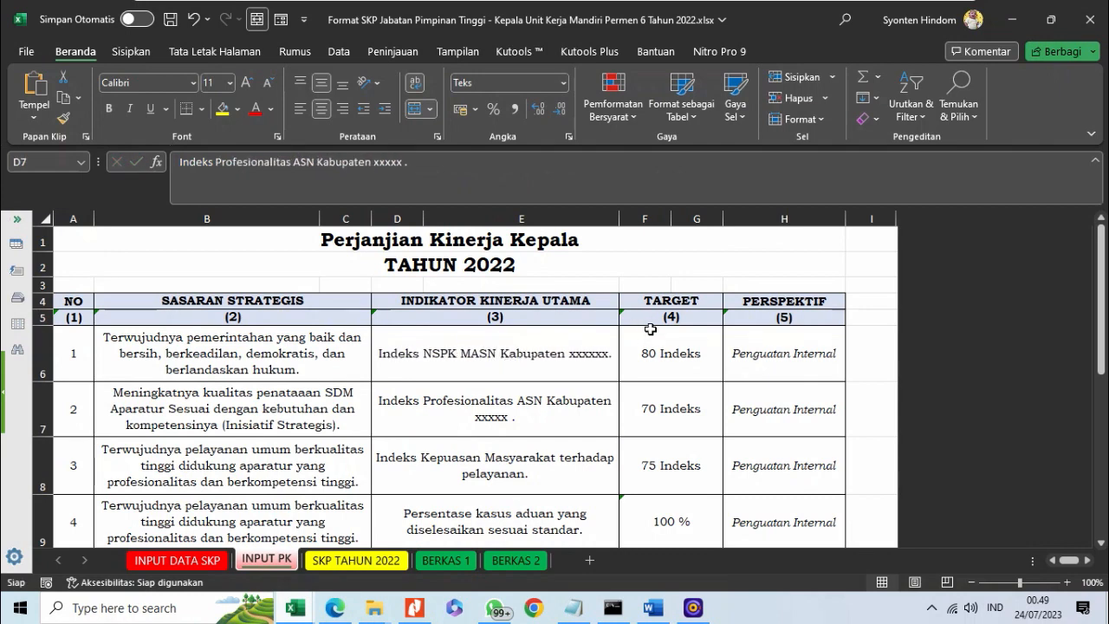
Review the available perspectives against row 1's objective and indicator, and set its PERSPEKTIF to Penerima Layanan.
left_click(691, 358)
left_click(819, 364)
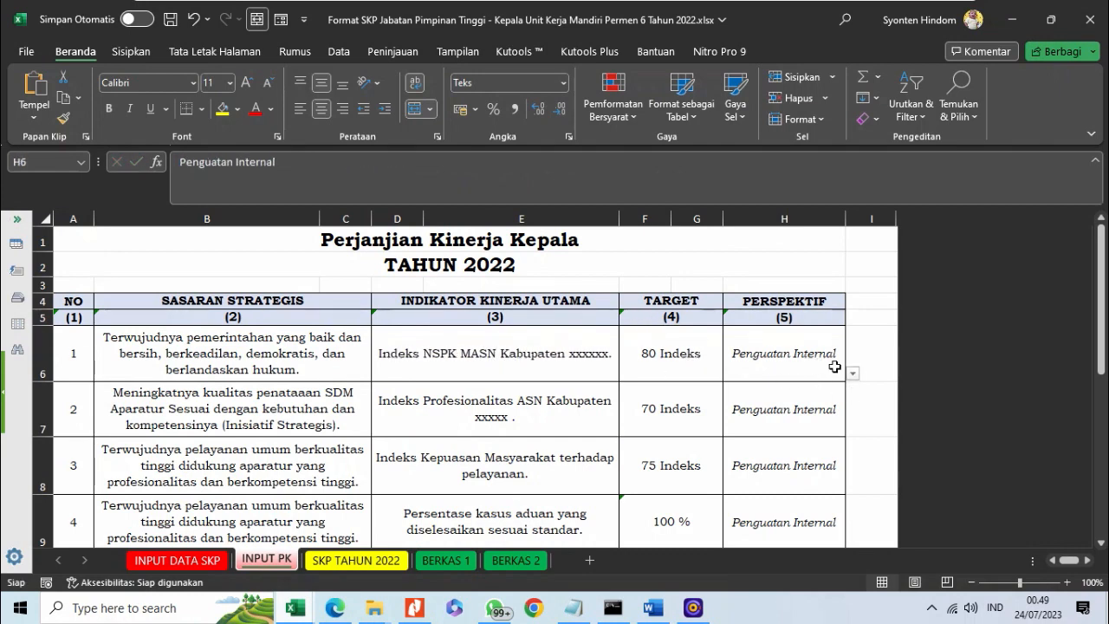
left_click(853, 374)
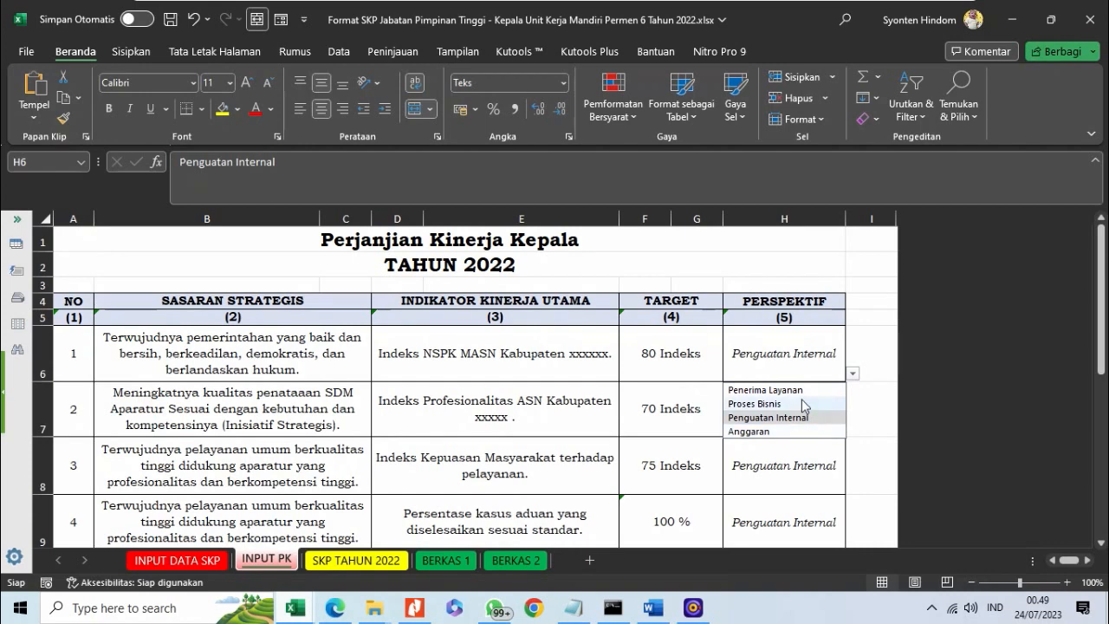
left_click(854, 375)
left_click(853, 375)
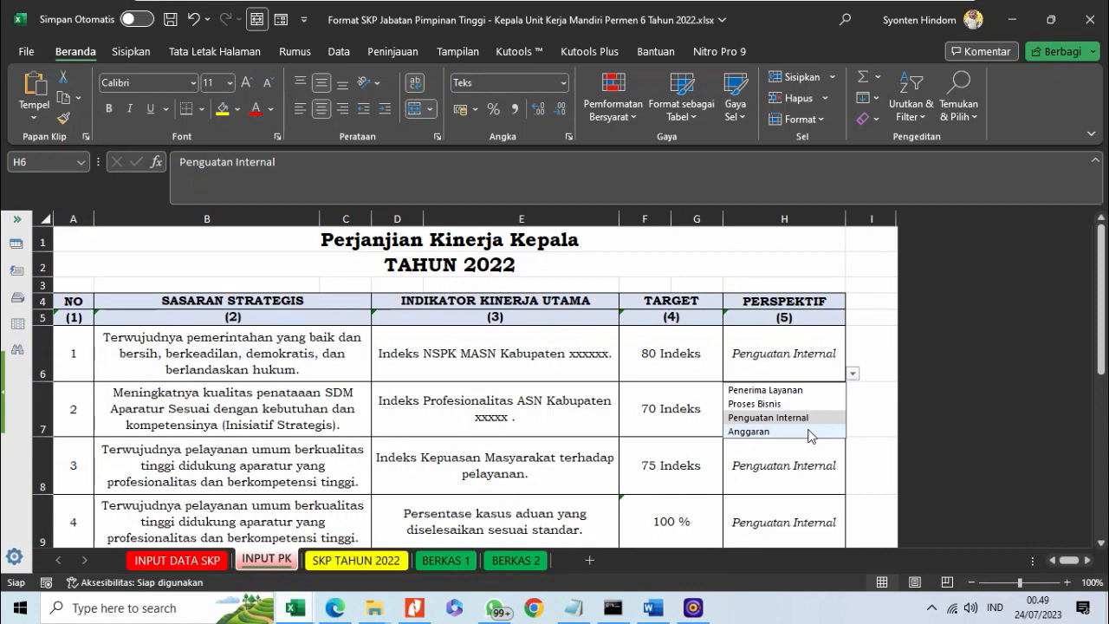
left_click(853, 375)
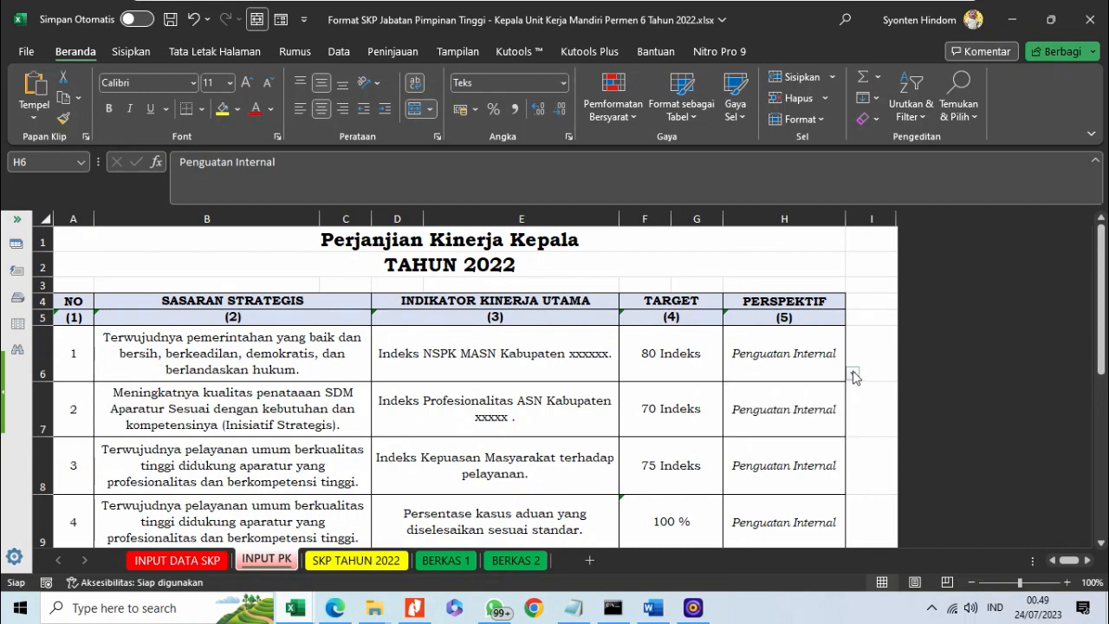
left_click(444, 351)
left_click(234, 364)
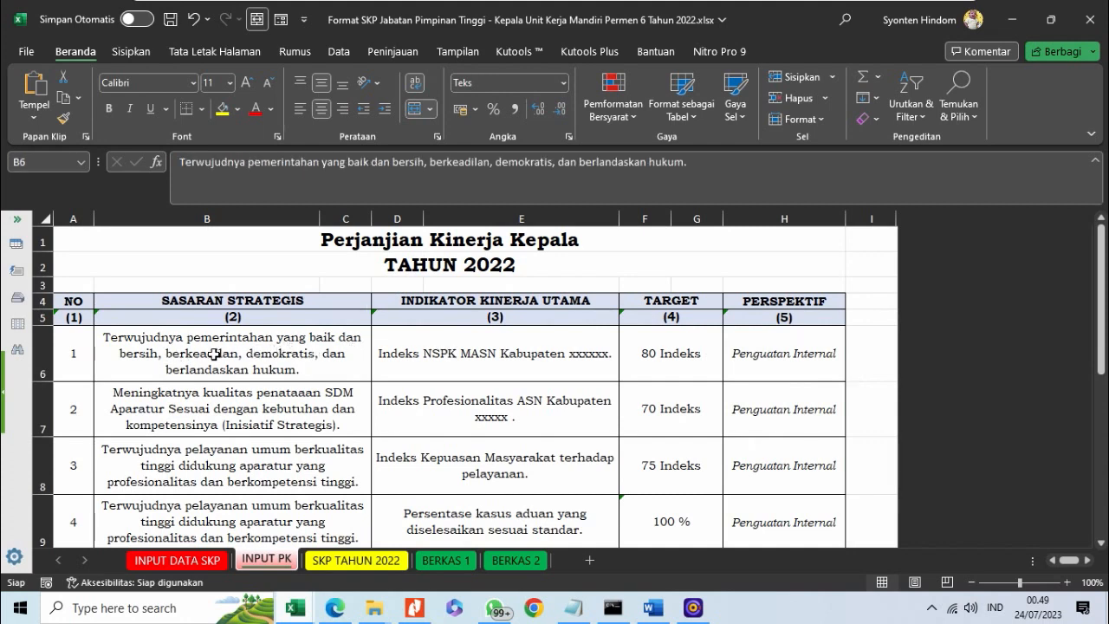
left_click(398, 365)
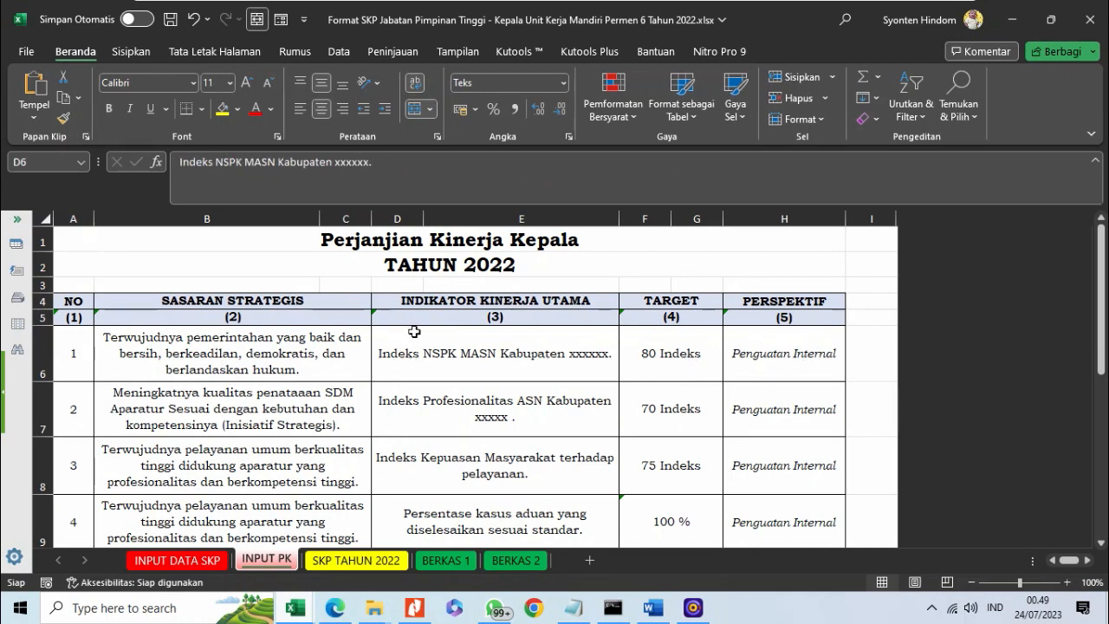
left_click(810, 373)
left_click(852, 374)
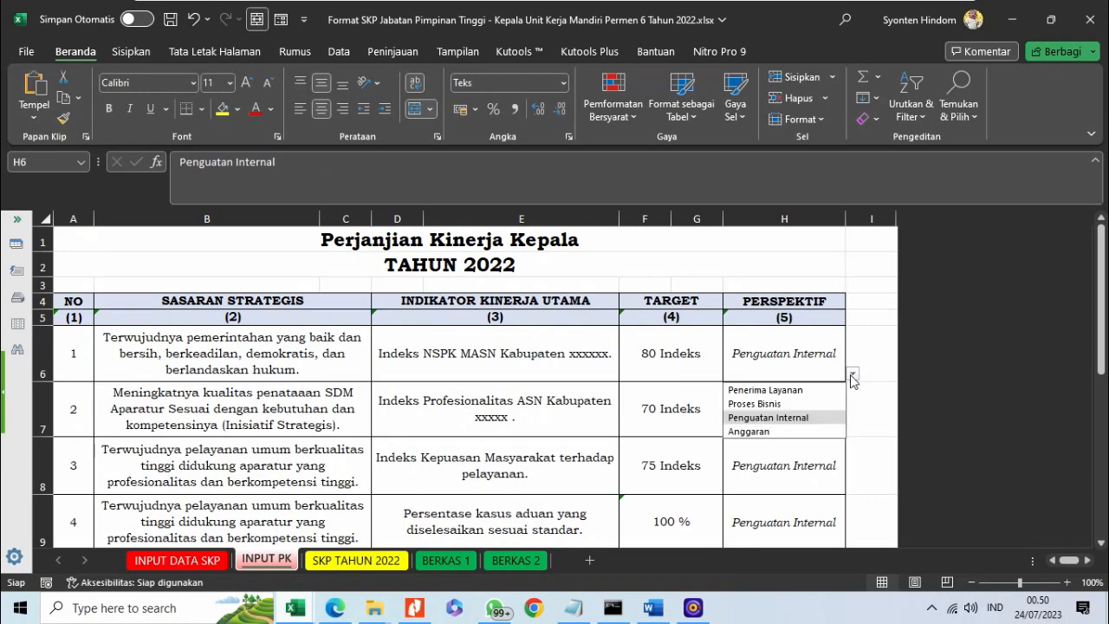
left_click(818, 391)
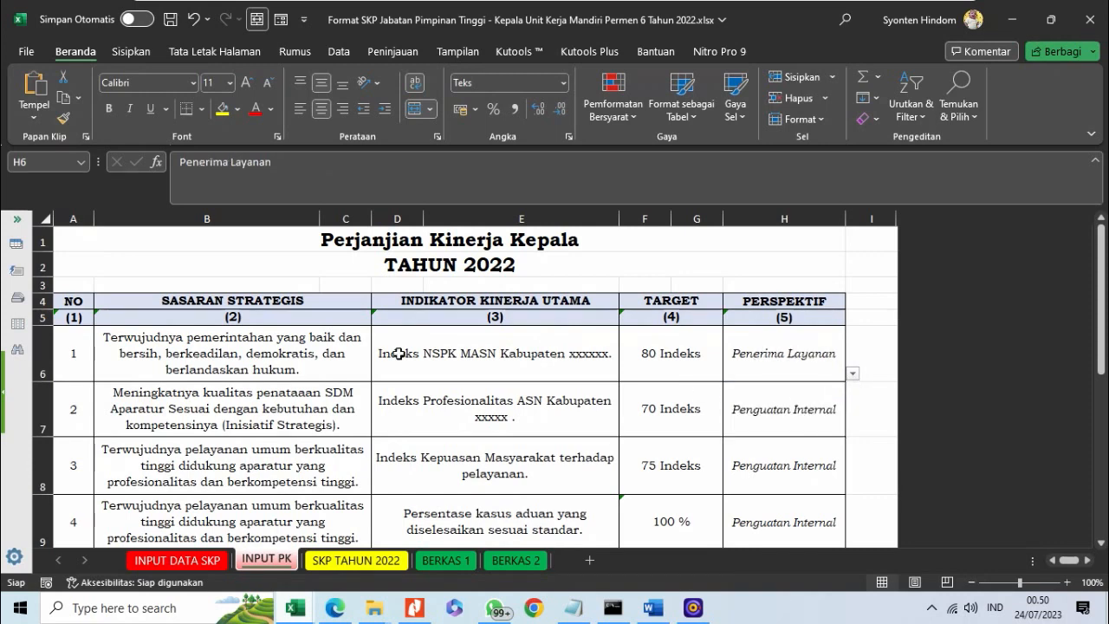
Check row 2's objective and indicator on ASN professionalism and choose Penguatan Internal as its PERSPEKTIF.
scroll(304, 364, "down", 1)
left_click(292, 359)
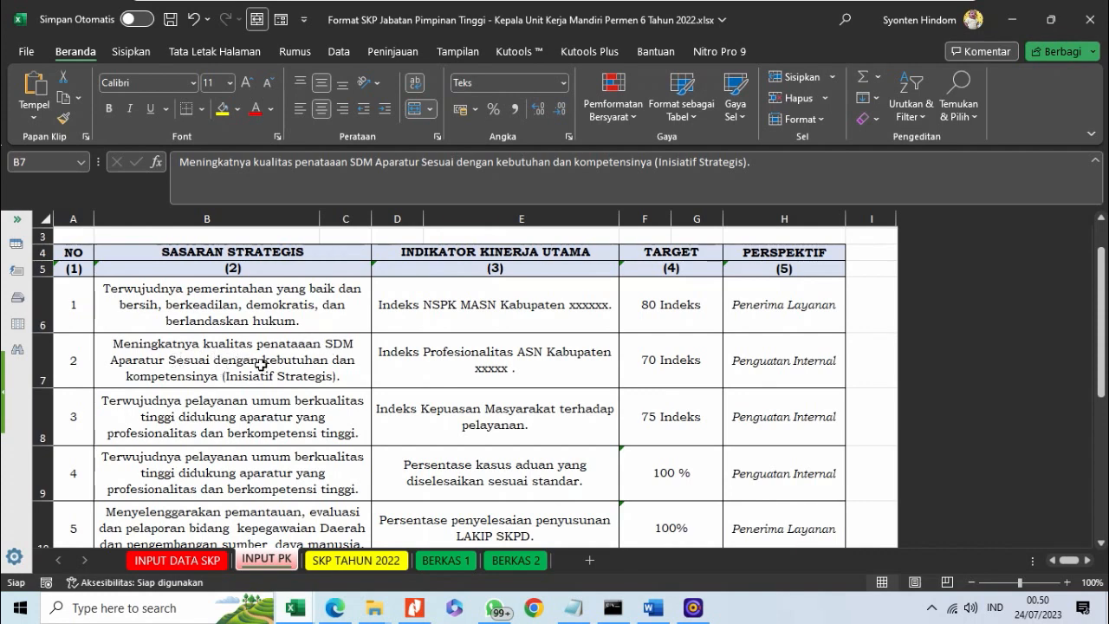
left_click(434, 379)
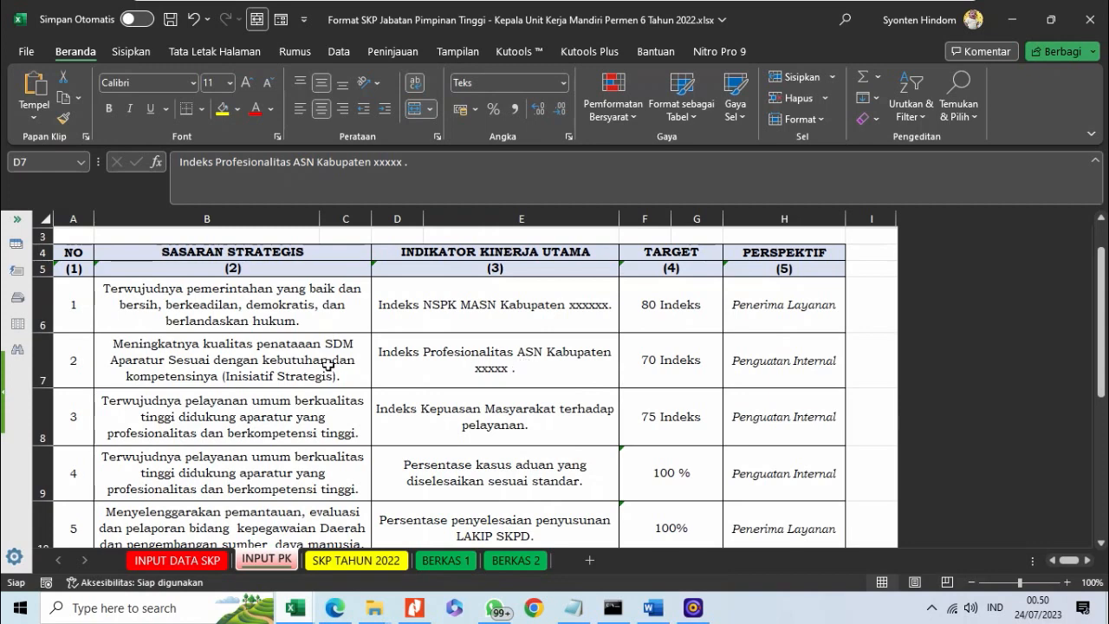
left_click(258, 355)
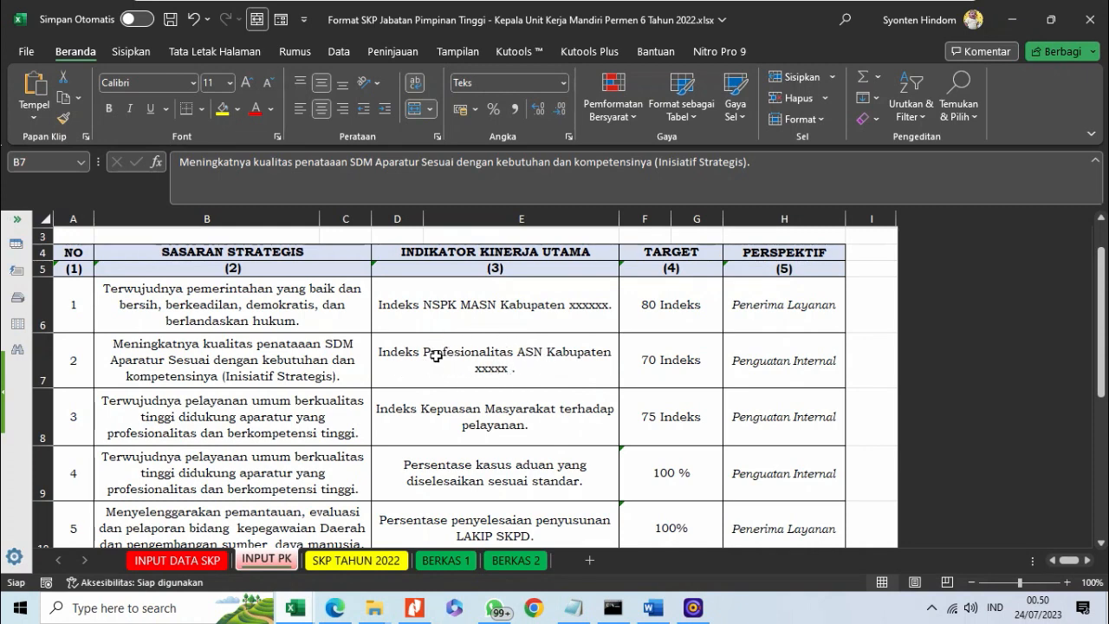
left_click(809, 374)
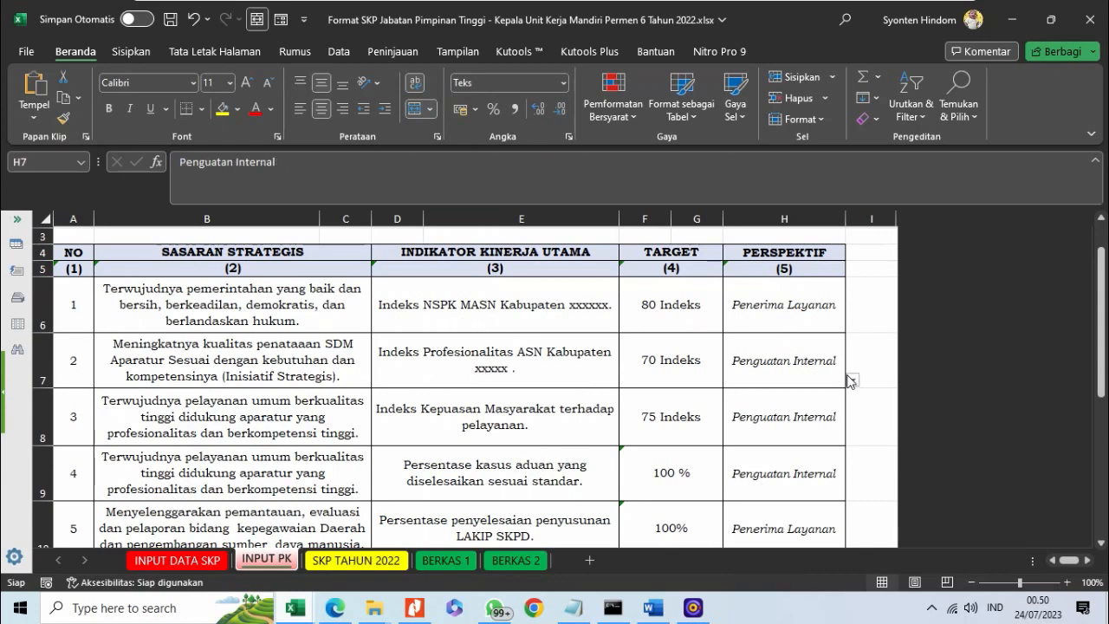
left_click(852, 380)
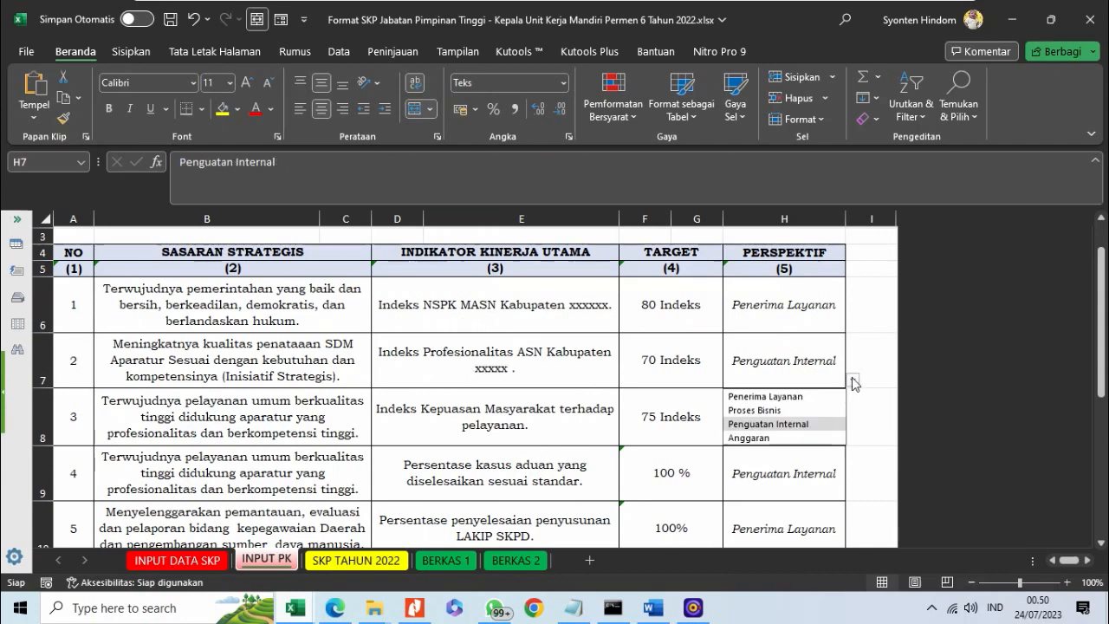
left_click(818, 425)
Set the PERSPEKTIF of row 3, the Indeks Kepuasan Masyarakat indicator, to Penerima Layanan.
scroll(672, 374, "down", 1)
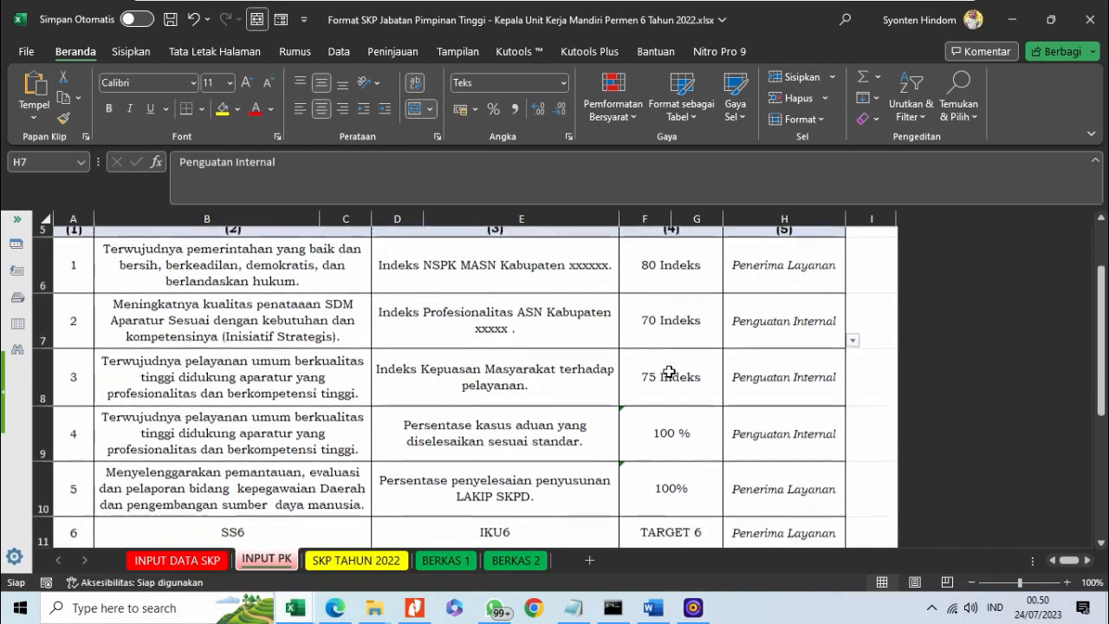
left_click(264, 353)
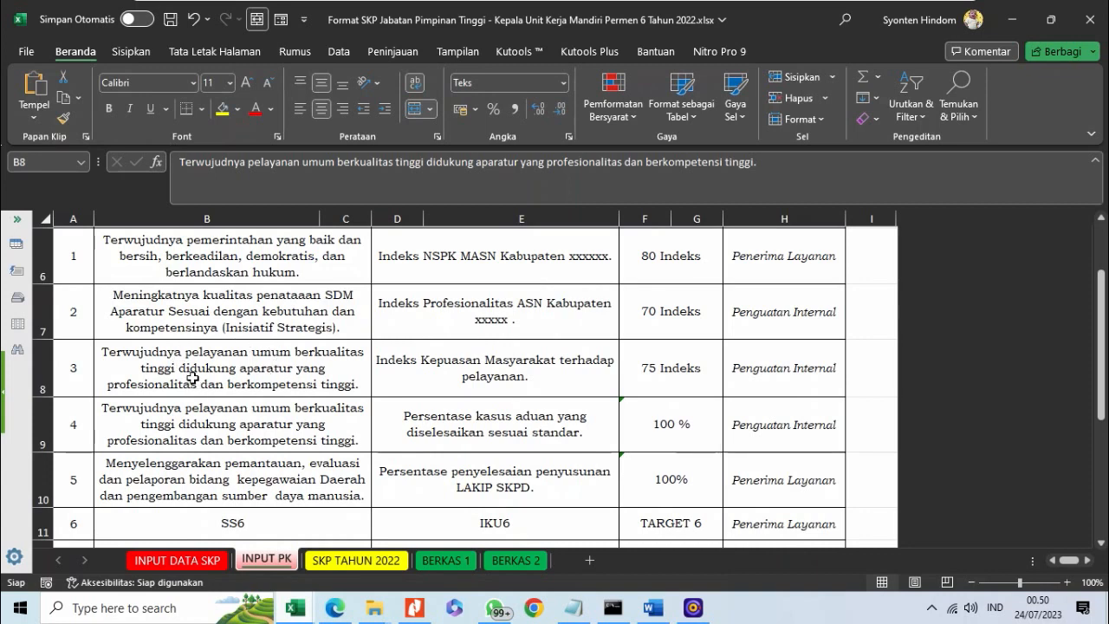
left_click(394, 378)
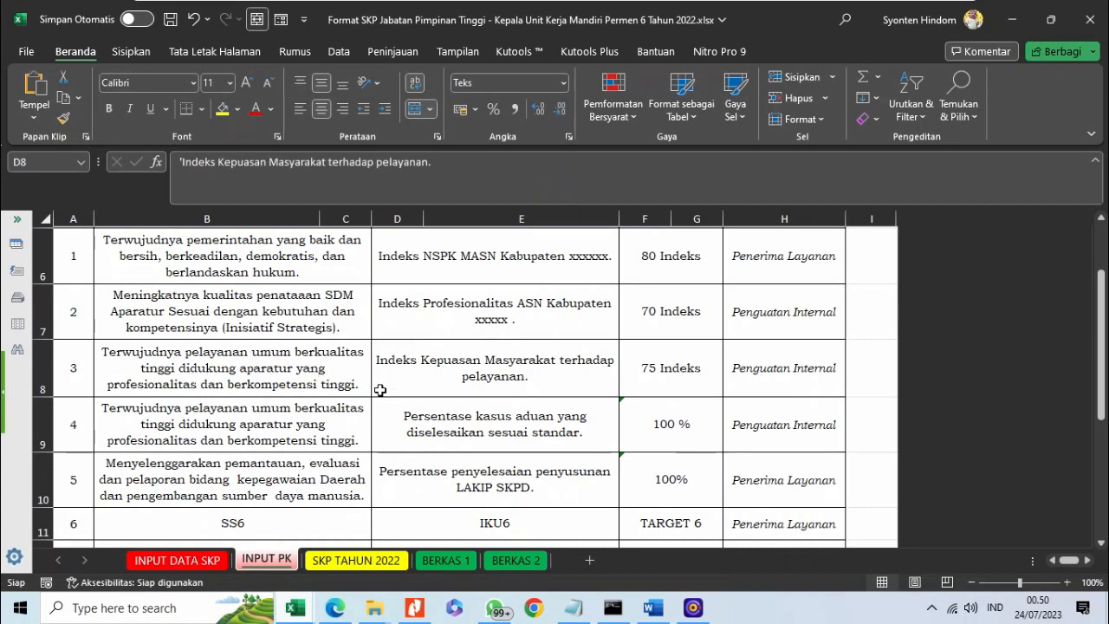
left_click(780, 381)
left_click(854, 391)
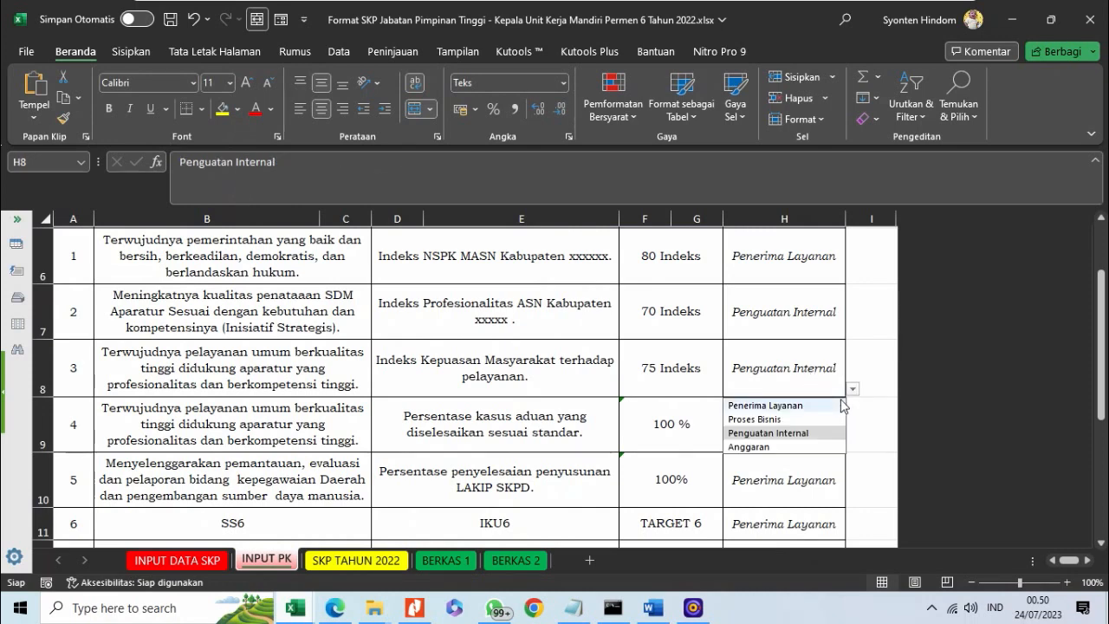
left_click(838, 406)
Set the PERSPEKTIF of row 4, the indicator on complaint cases resolved to standard, to Penerima Layanan.
scroll(439, 382, "down", 1)
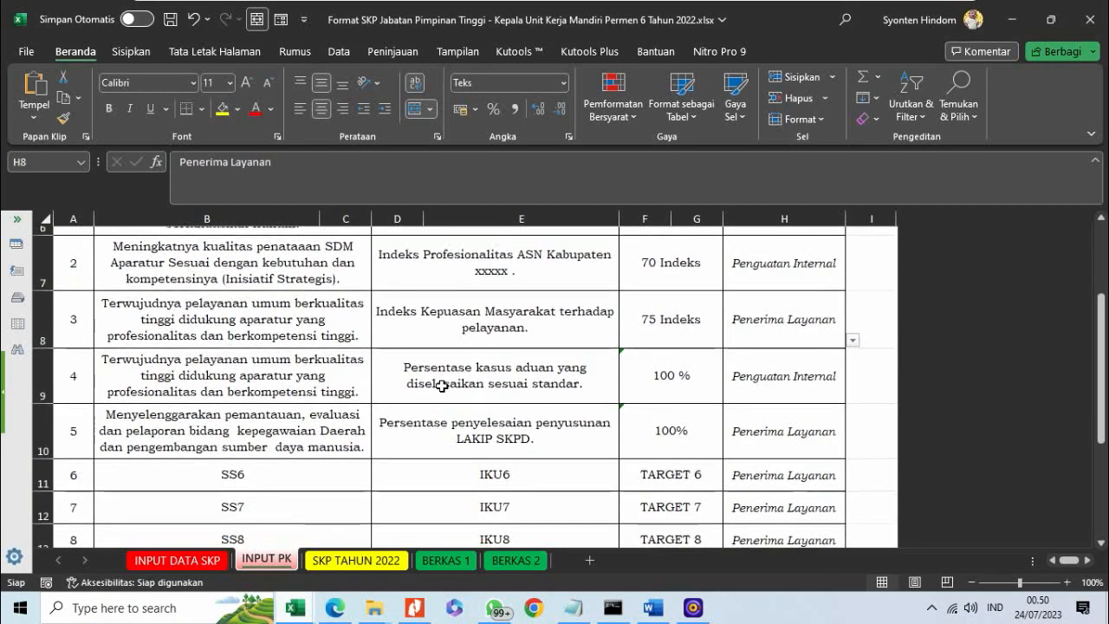
left_click(210, 369)
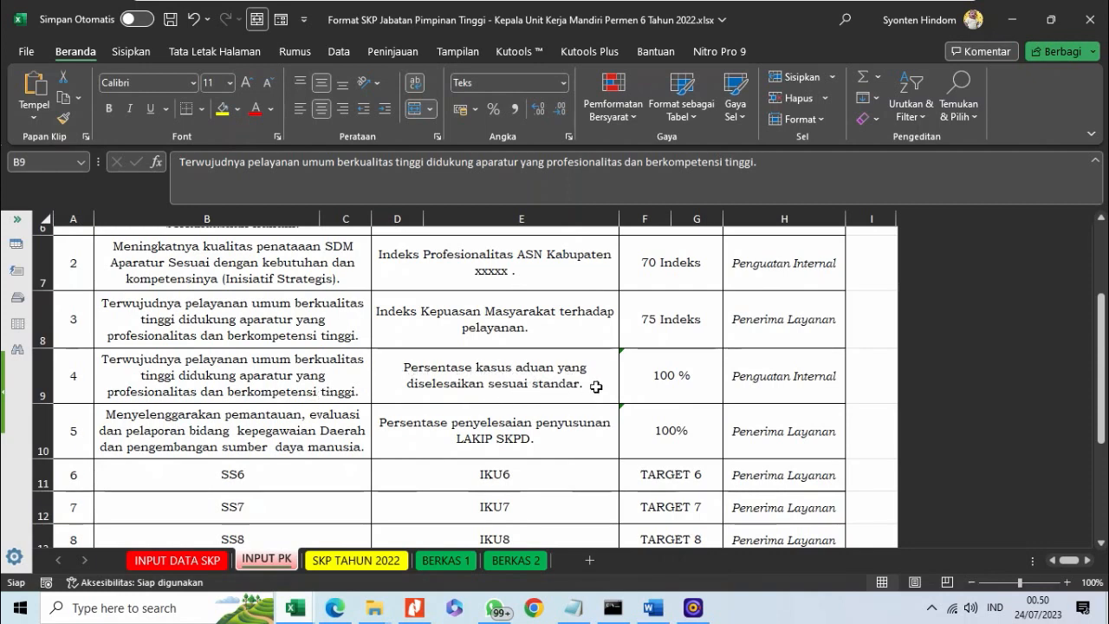
left_click(839, 395)
left_click(854, 396)
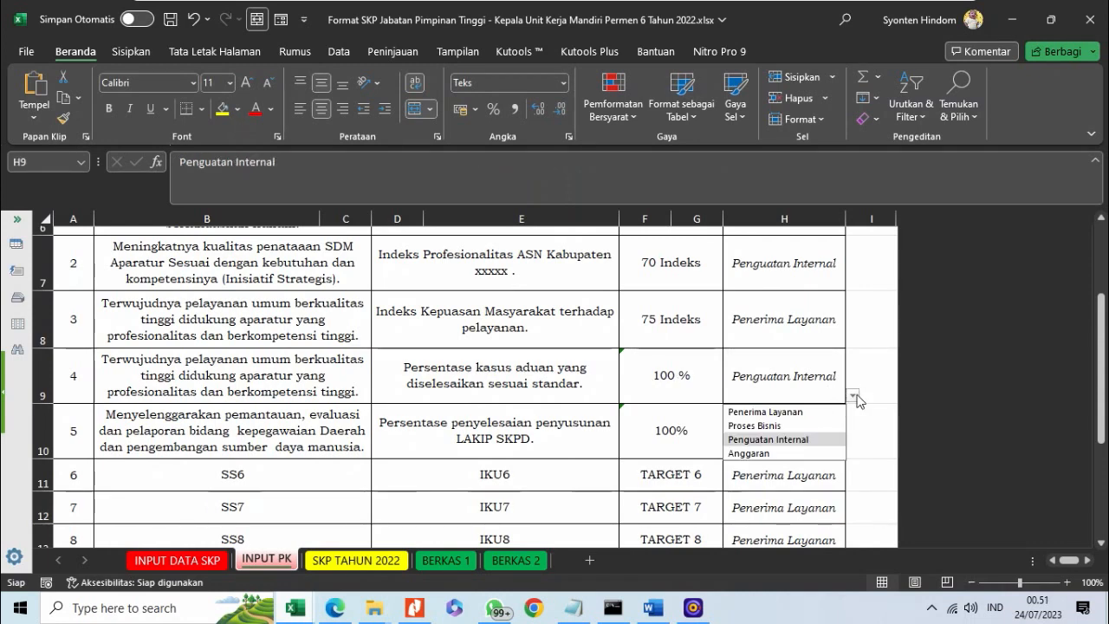
left_click(777, 414)
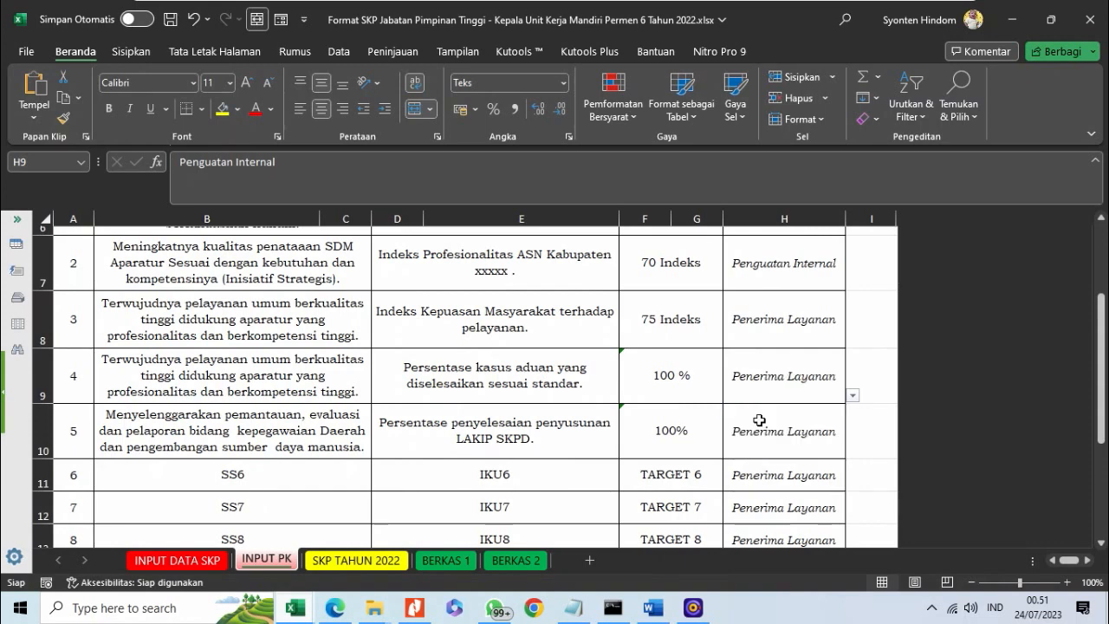
Set the PERSPEKTIF of row 5, the LAKIP SKPD preparation indicator, to Anggaran.
scroll(256, 378, "down", 1)
scroll(256, 379, "up", 1)
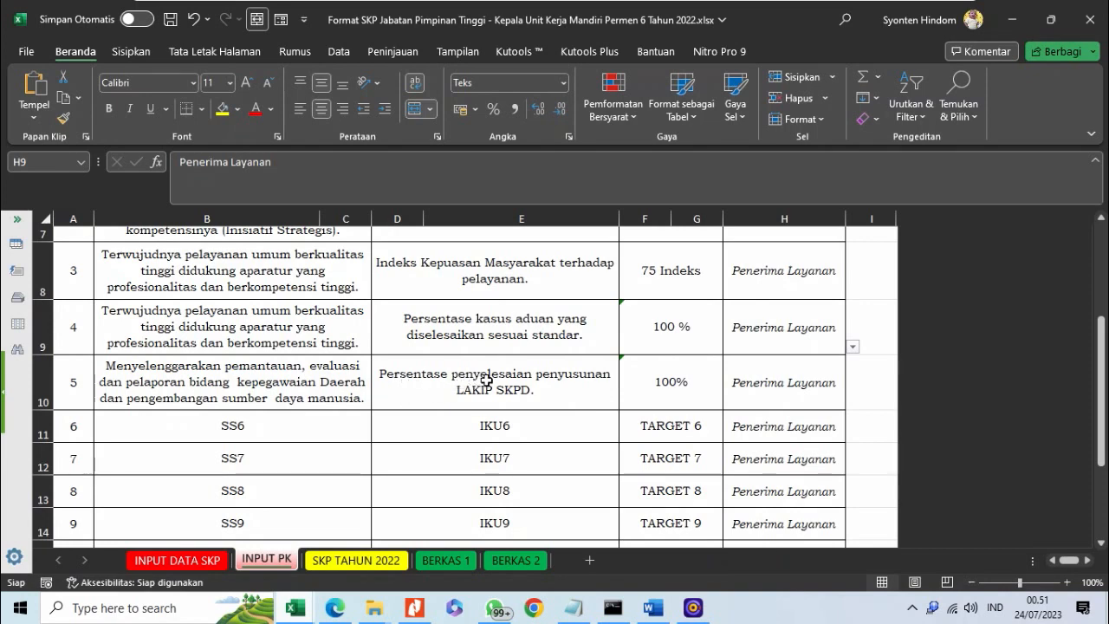
left_click(824, 400)
left_click(854, 402)
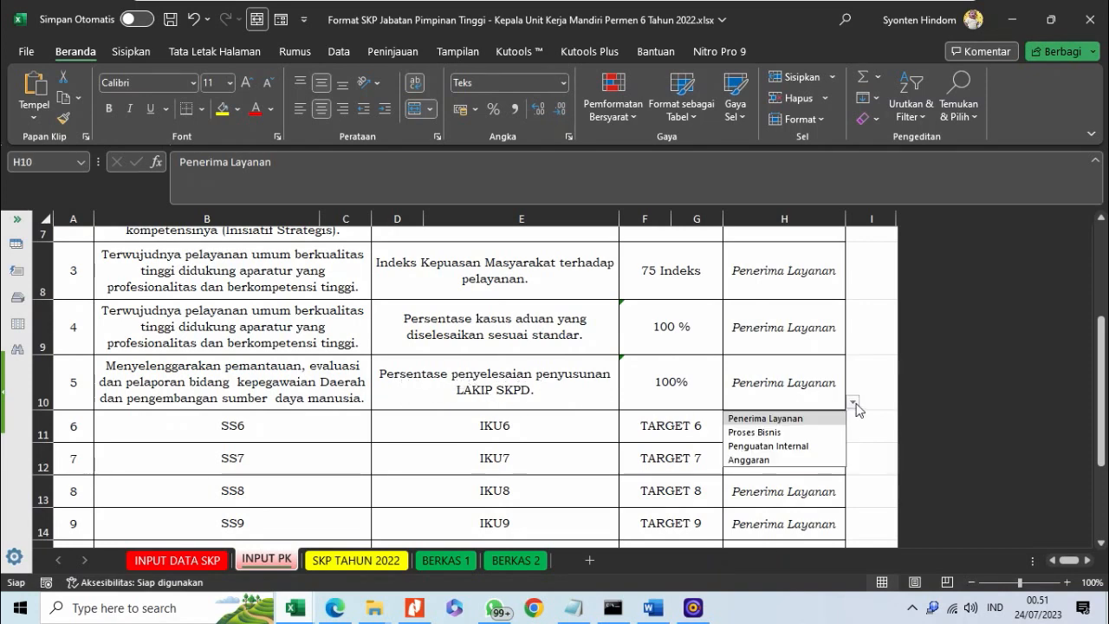
left_click(799, 463)
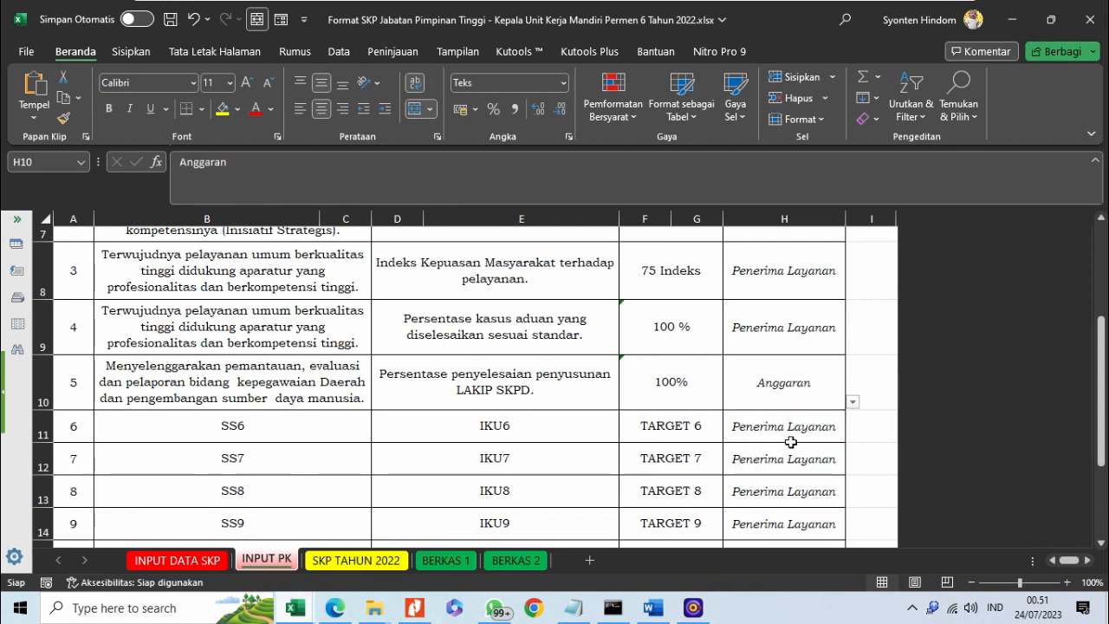
Review the PERSPEKTIF choices of rows 1 to 5 and the options offered for row 5, leaving its choice as is.
scroll(773, 404, "up", 1)
scroll(772, 404, "up", 2)
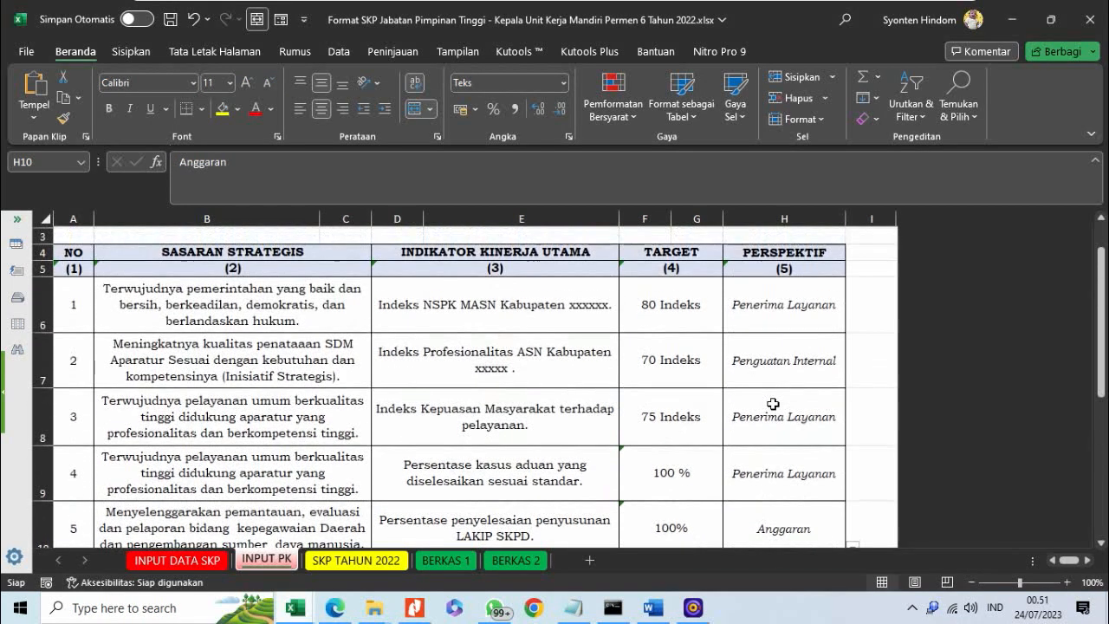
scroll(773, 404, "down", 1)
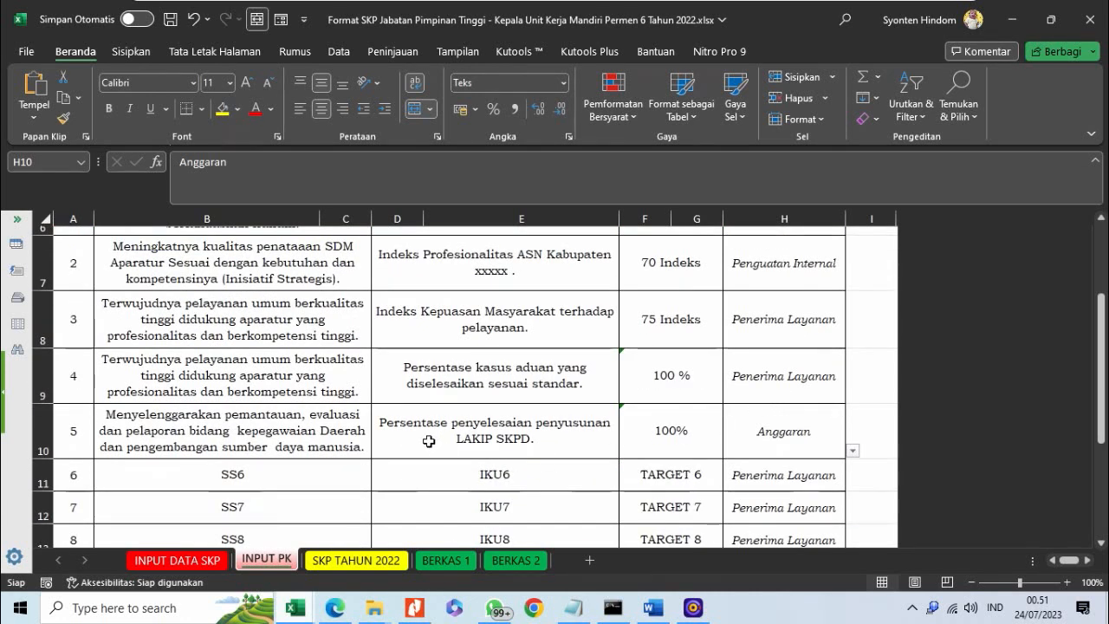
left_click(852, 451)
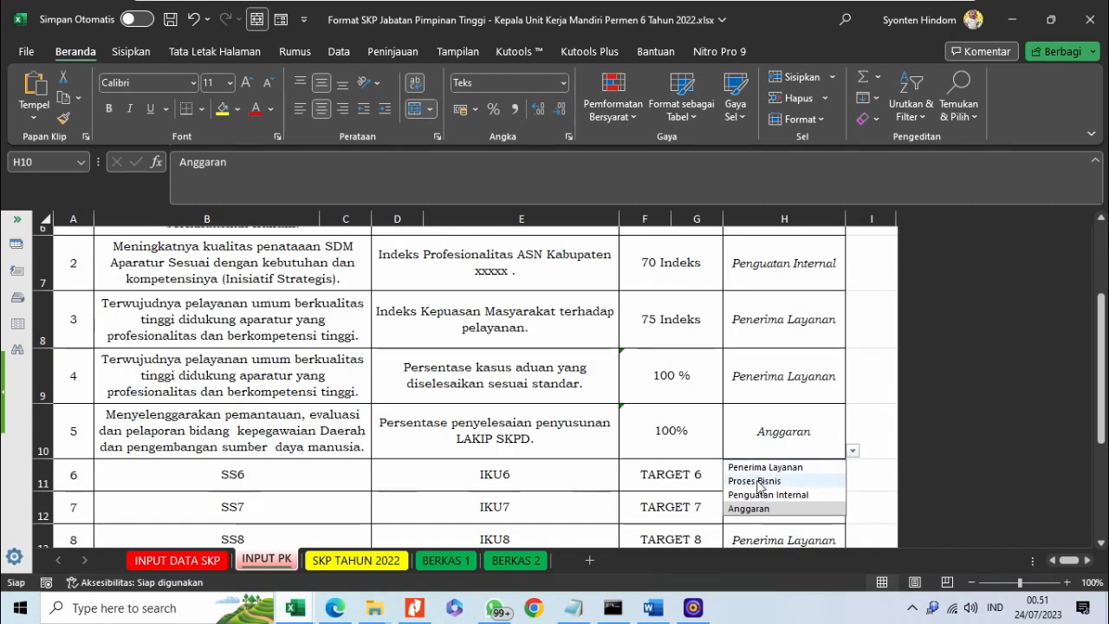
left_click(530, 416)
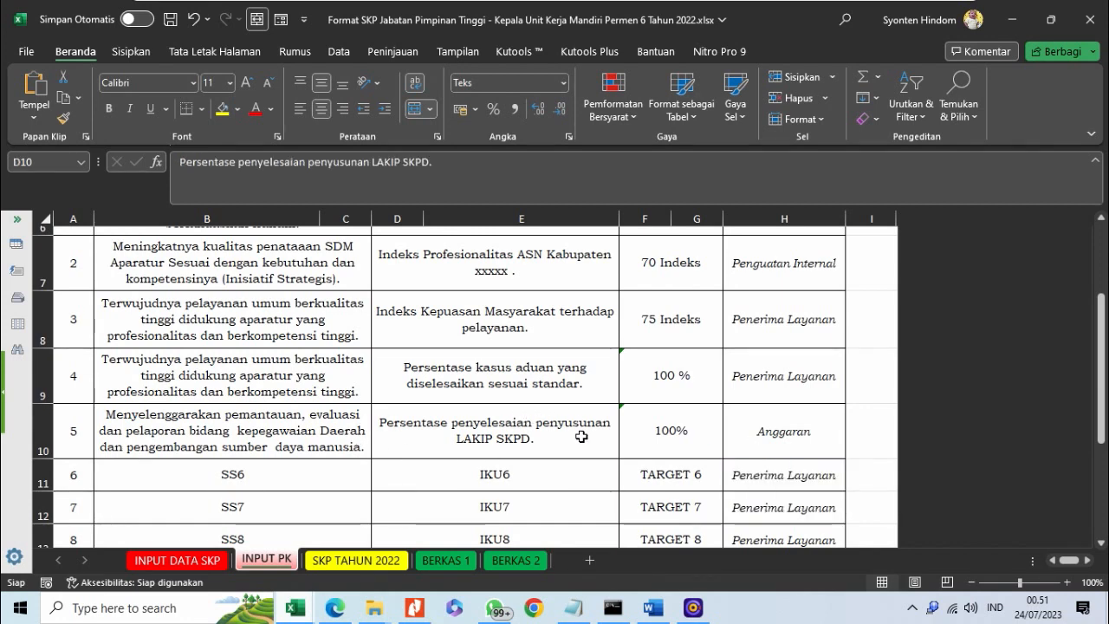
Compare the performance agreement table on the INPUT PK sheet with the A. Utama section of the SKP TAHUN 2022 sheet.
scroll(784, 422, "up", 2)
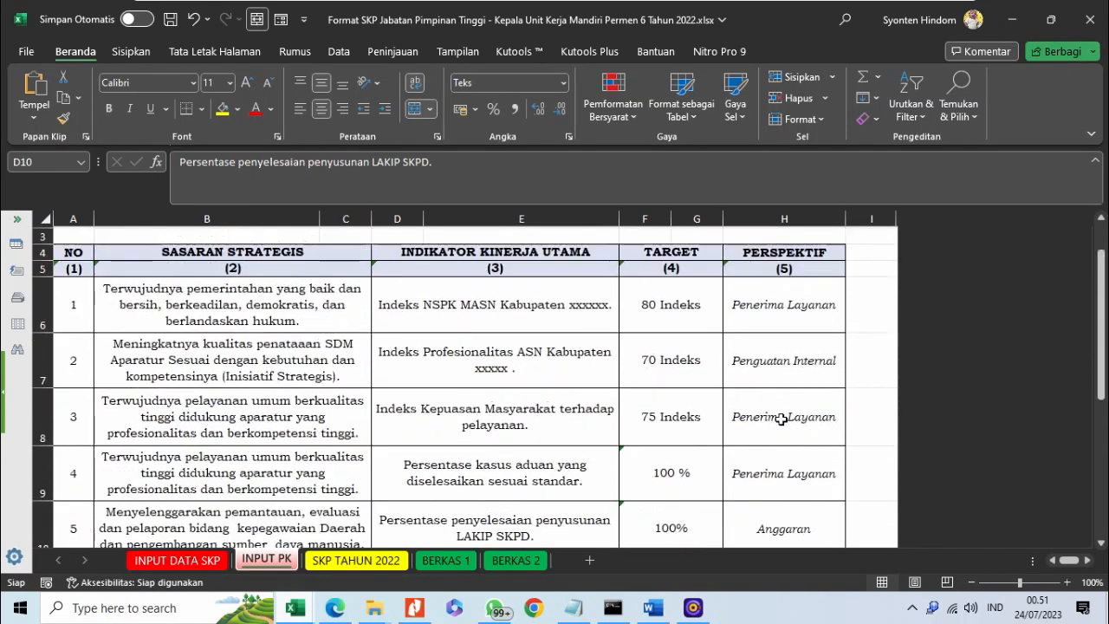
scroll(782, 419, "up", 1)
scroll(781, 418, "down", 3)
scroll(781, 418, "up", 3)
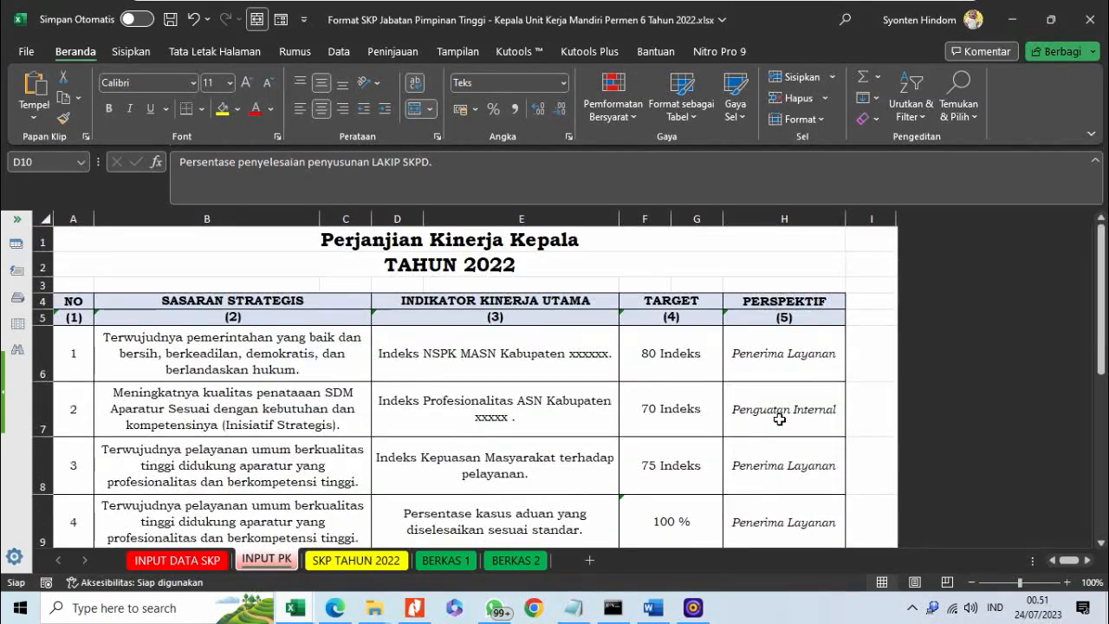
scroll(779, 418, "down", 2)
left_click(356, 560)
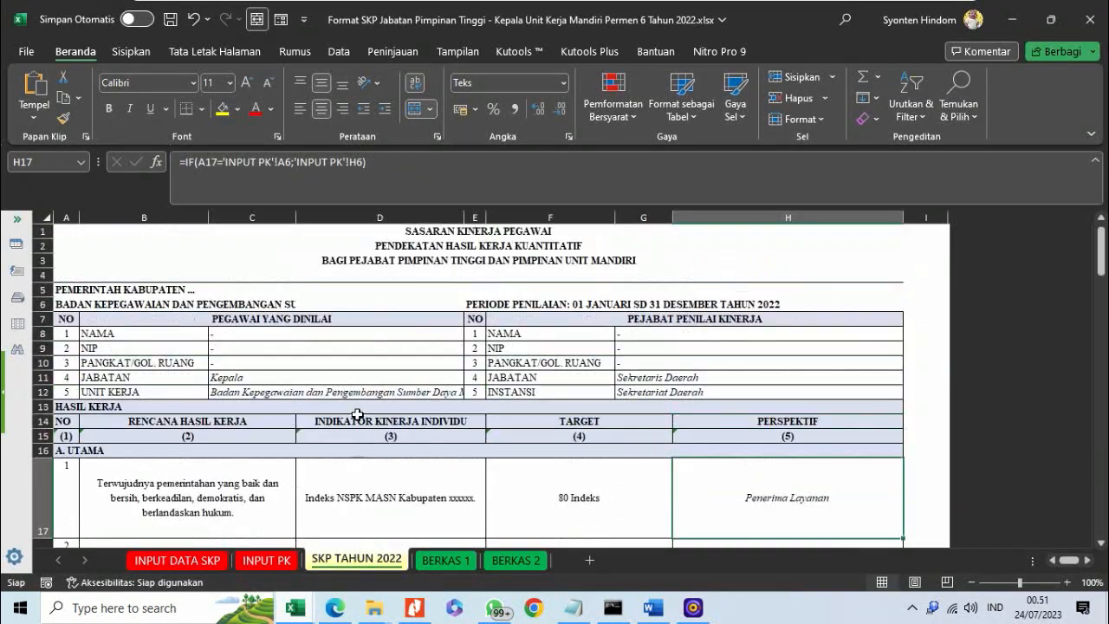
scroll(357, 414, "down", 6)
scroll(357, 414, "up", 1)
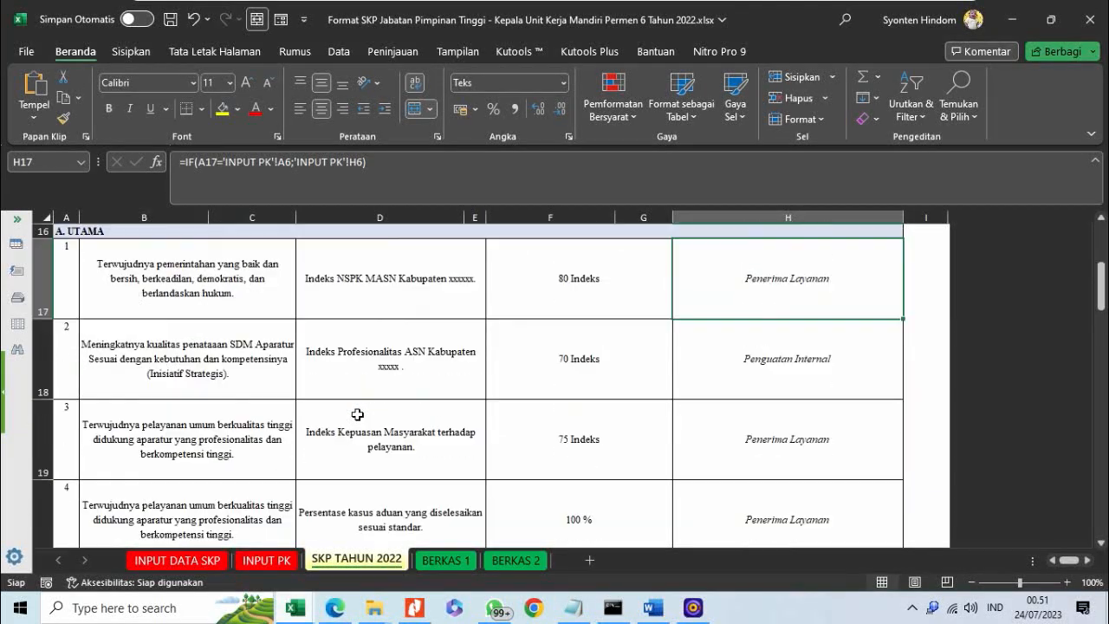
scroll(357, 415, "up", 5)
scroll(357, 414, "down", 1)
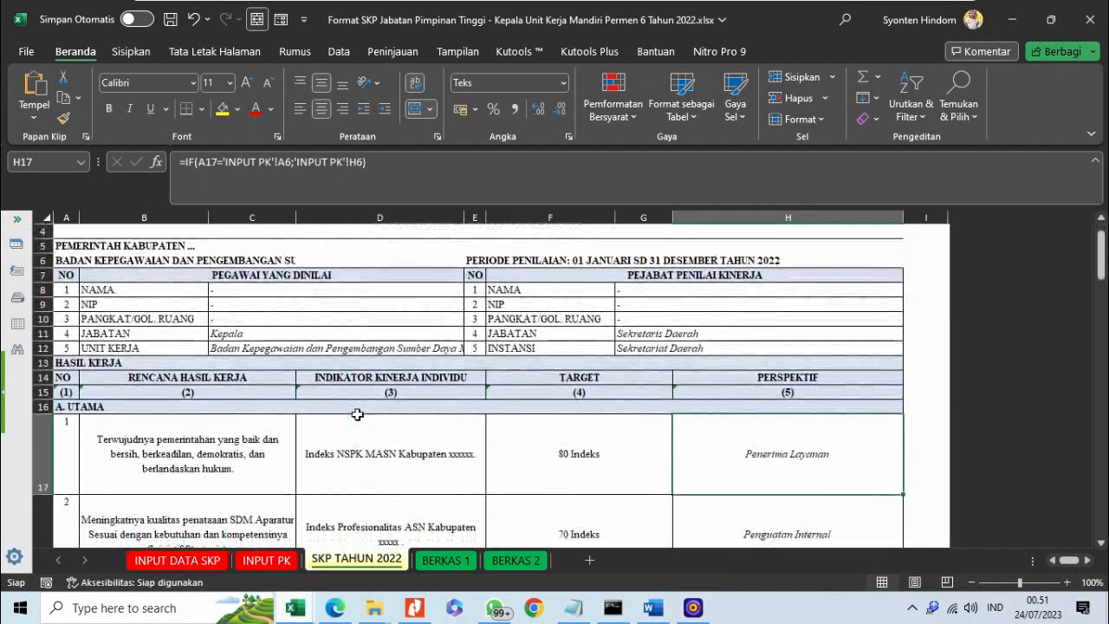
Delete the unused placeholder rows from number 6 (SS6) onward in section A. Utama, directly above B. Tambahan.
scroll(357, 415, "down", 6)
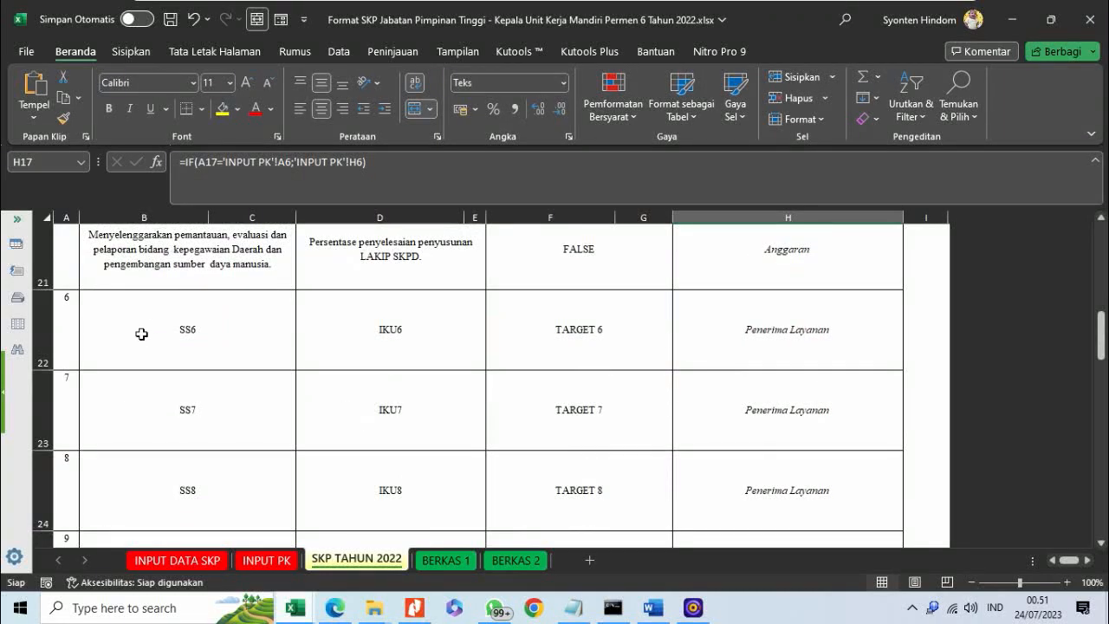
left_click_drag(35, 346, 32, 285)
scroll(268, 330, "up", 3)
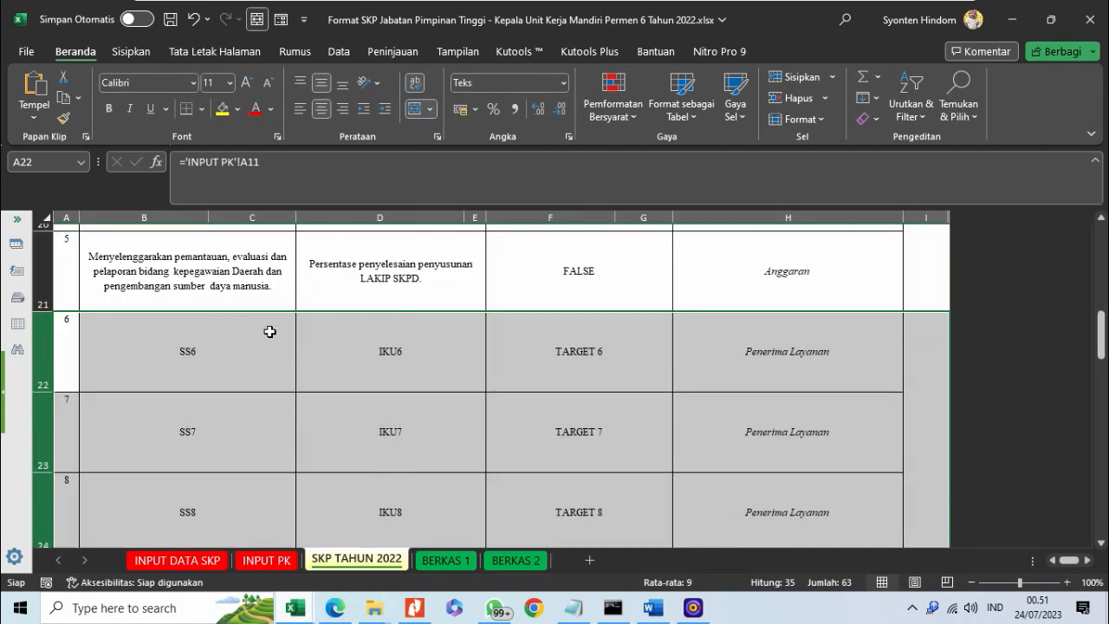
scroll(269, 329, "up", 1)
right_click(40, 427)
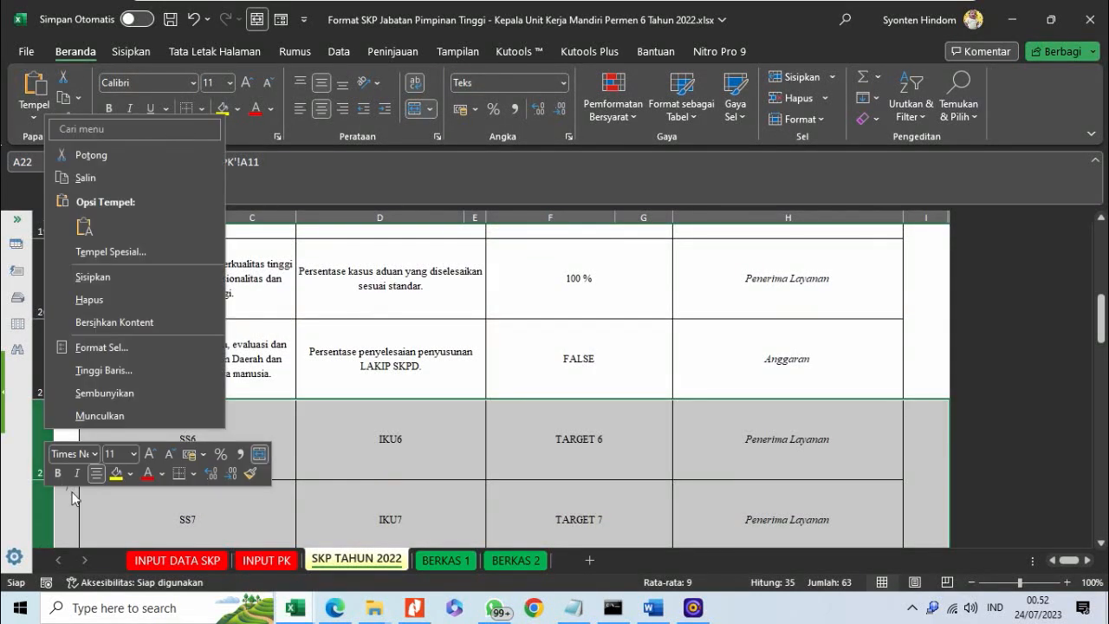
left_click(86, 305)
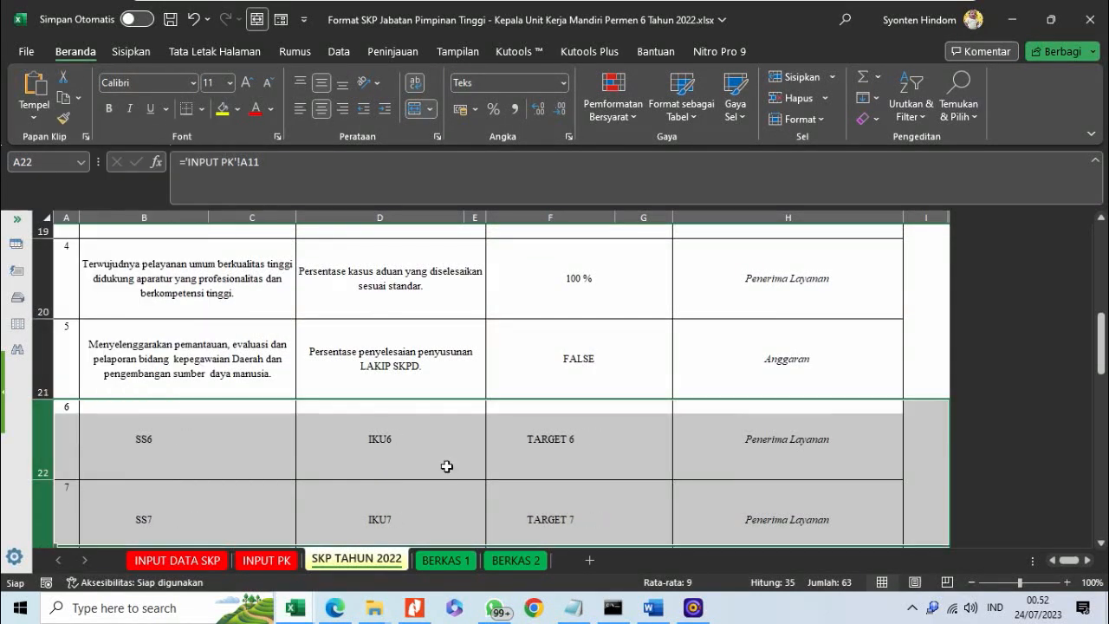
left_click(384, 376)
scroll(384, 389, "down", 2)
scroll(407, 400, "down", 4)
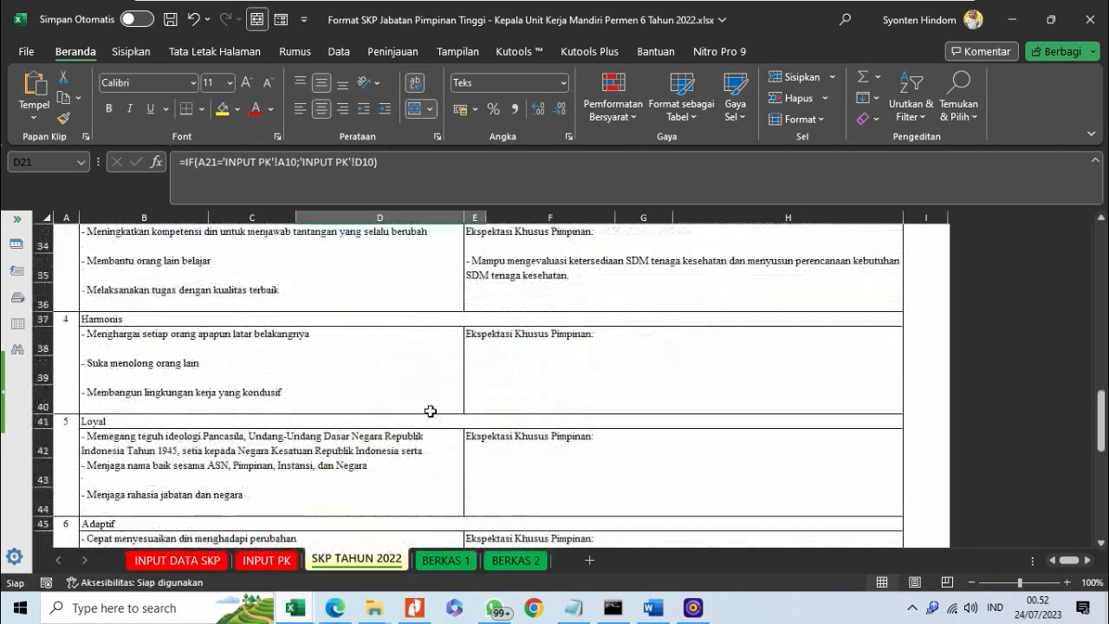
scroll(428, 411, "up", 4)
scroll(431, 410, "up", 3)
scroll(430, 411, "down", 2)
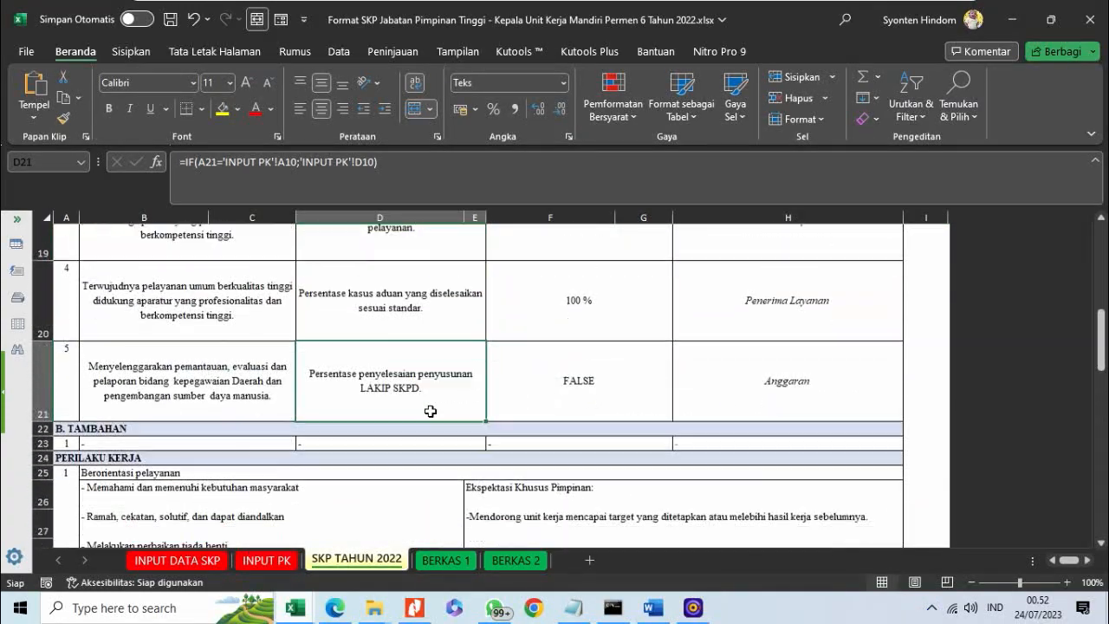
Clear the leader's special expectation text for Berorientasi pelayanan in cell E27.
left_click(549, 421)
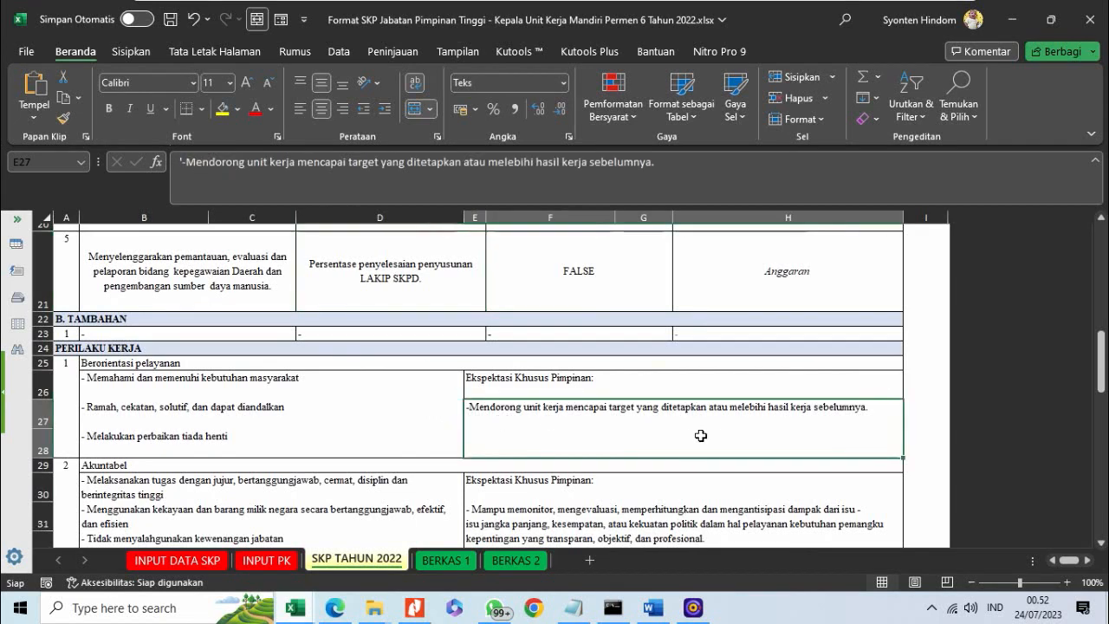
left_click(658, 163)
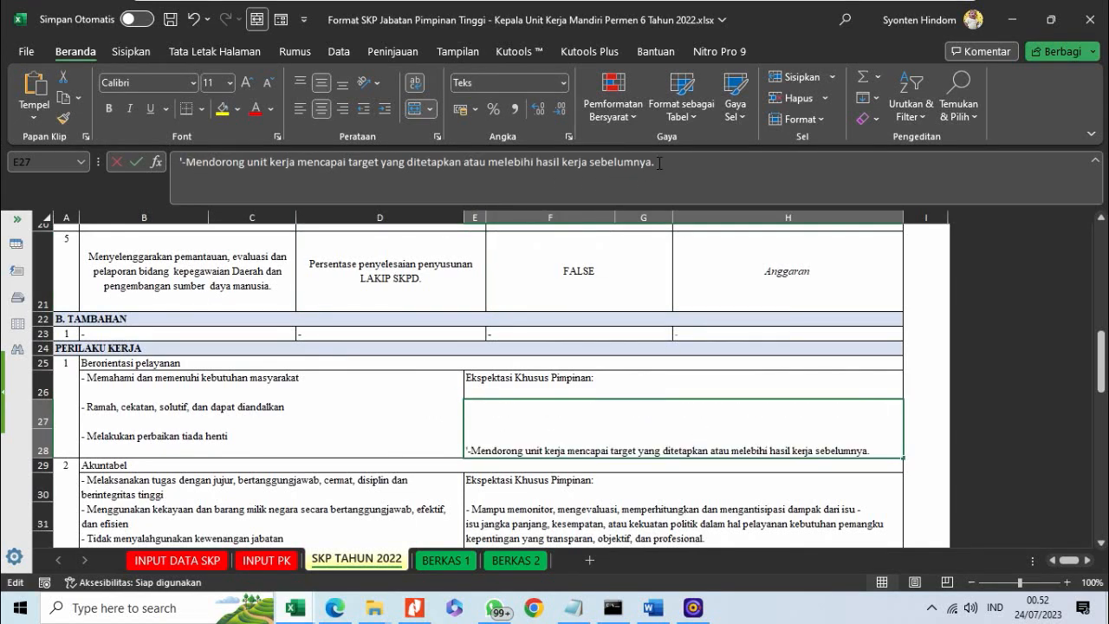
key("ctrl+a")
type("'")
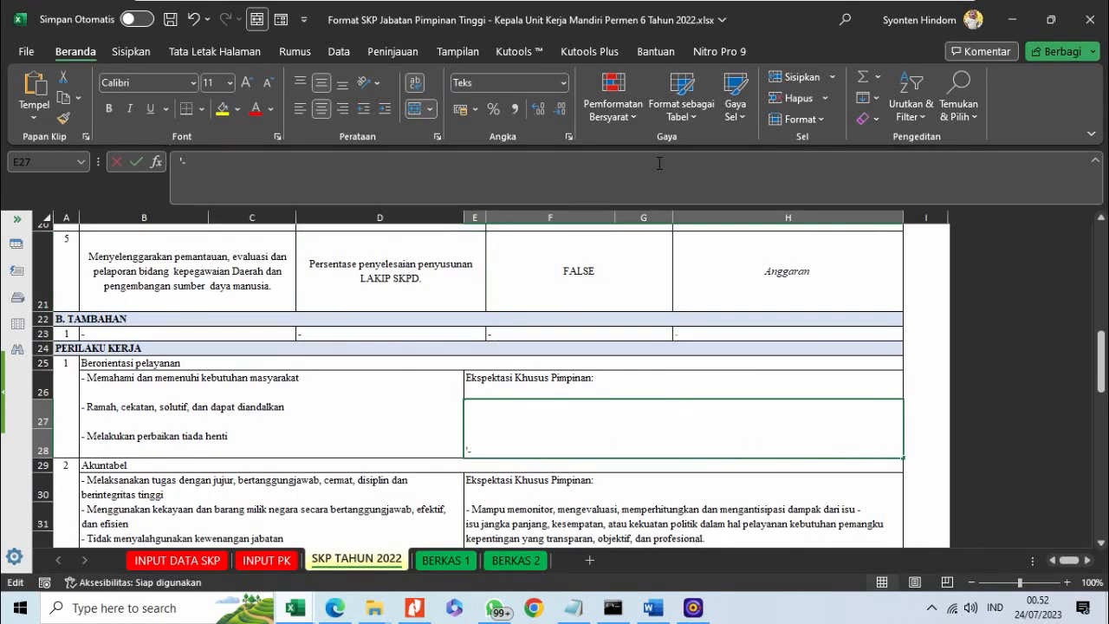
key("Return")
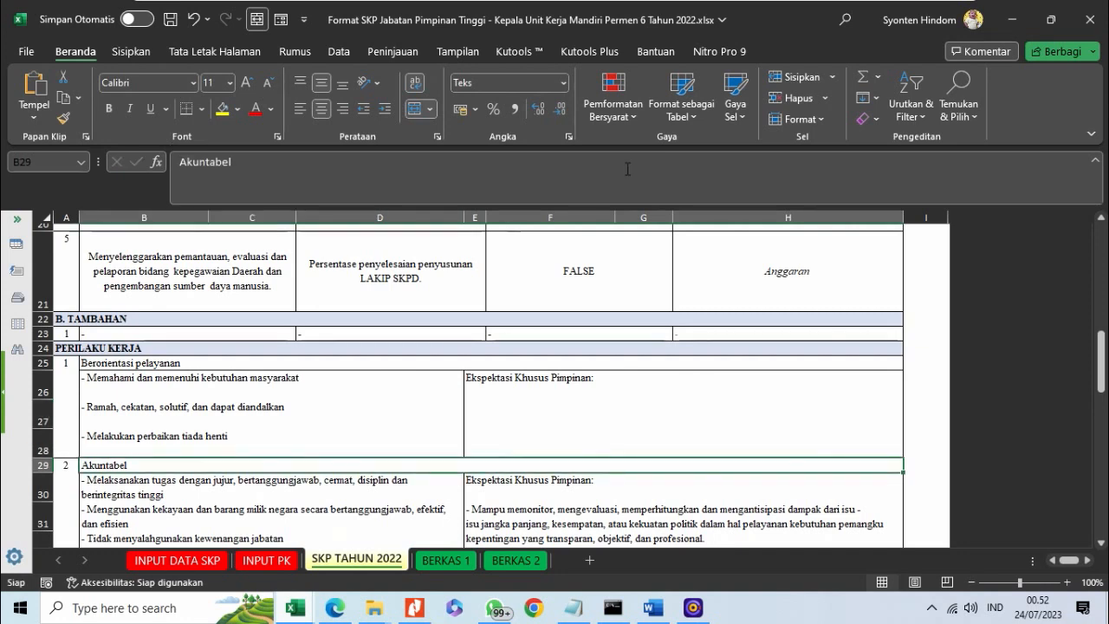
Clear the leader's special expectation text for Akuntabel in cell E31.
scroll(564, 401, "down", 2)
left_click(580, 400)
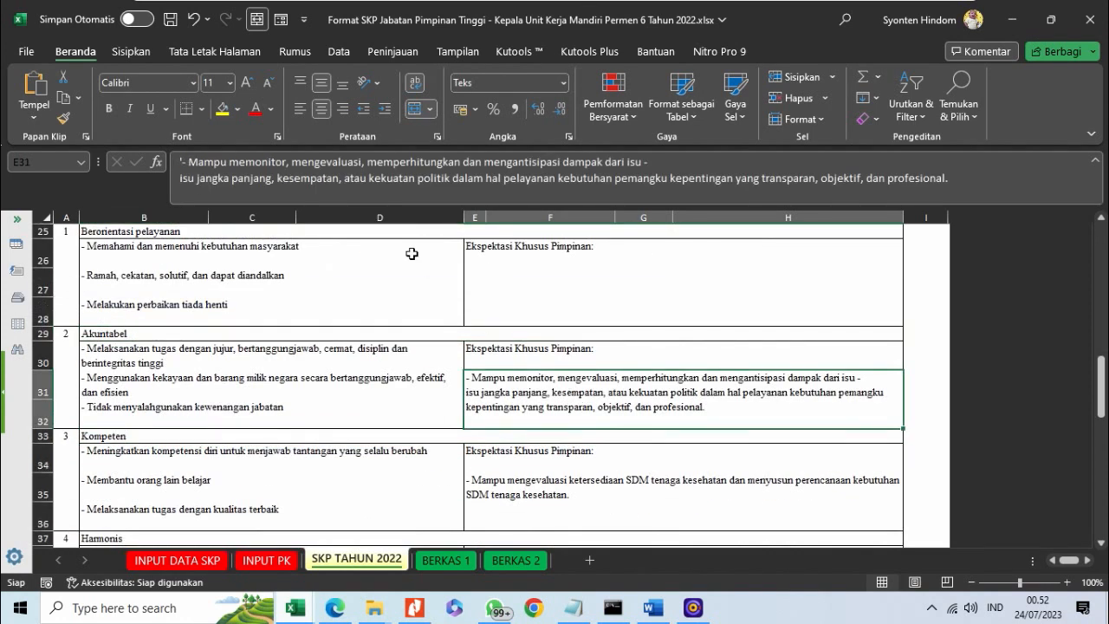
left_click(396, 178)
key("ctrl+a")
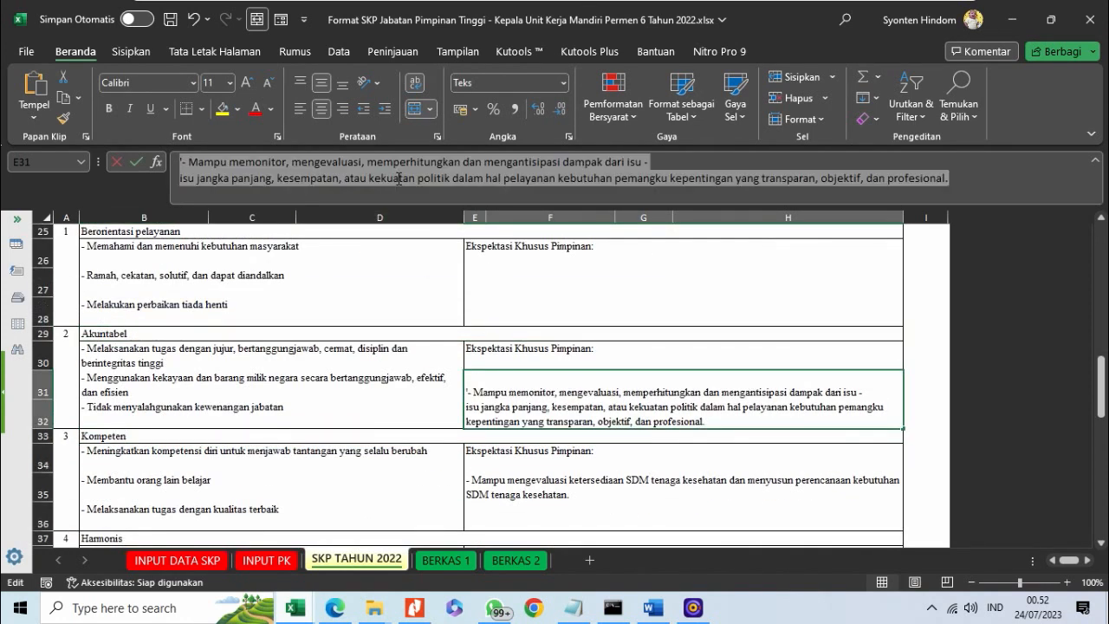
key("BackSpace")
key("Return")
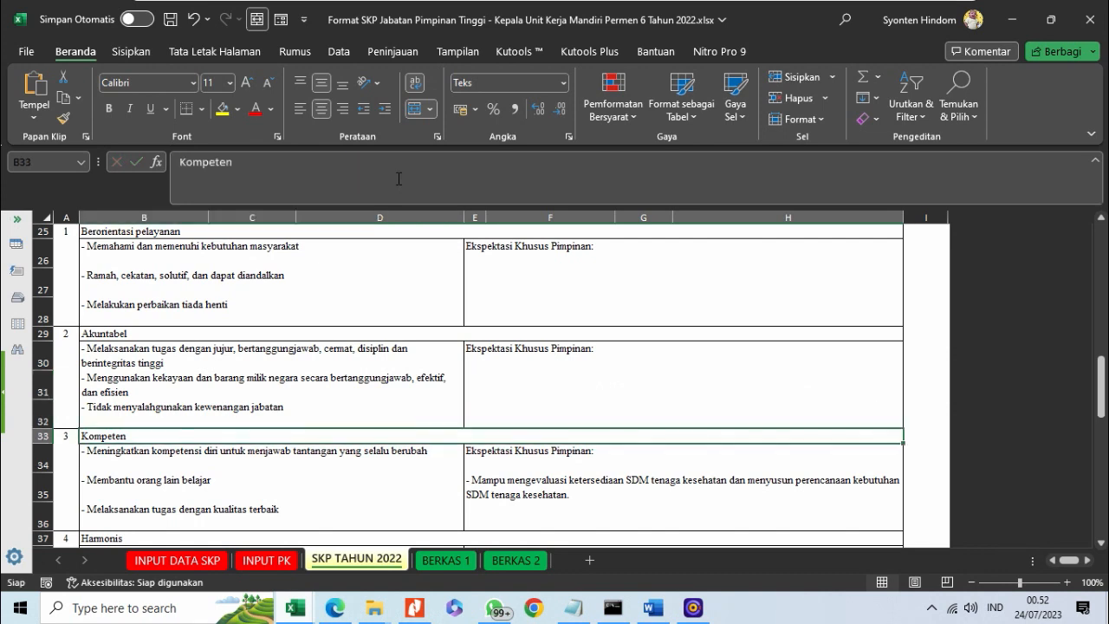
Remove the leader's special expectation text for Kompeten in cell E35.
left_click(515, 472)
left_click(445, 172)
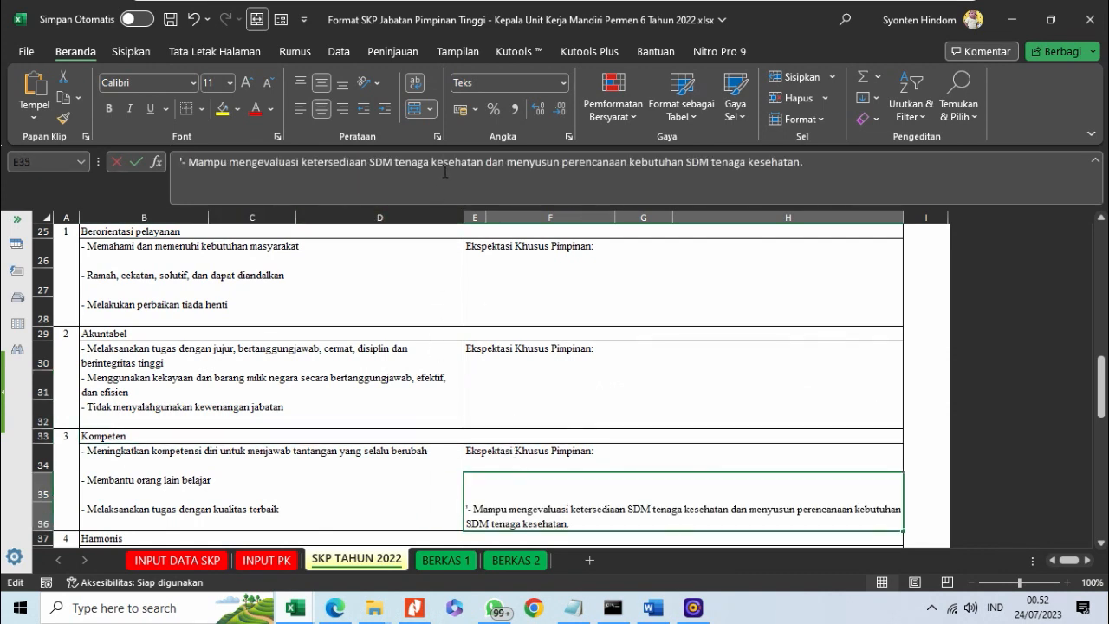
key("ctrl+a")
key("BackSpace")
Fill the target formula of item 4 in section A. Utama down to item 5, replacing the FALSE entry.
scroll(512, 336, "up", 2)
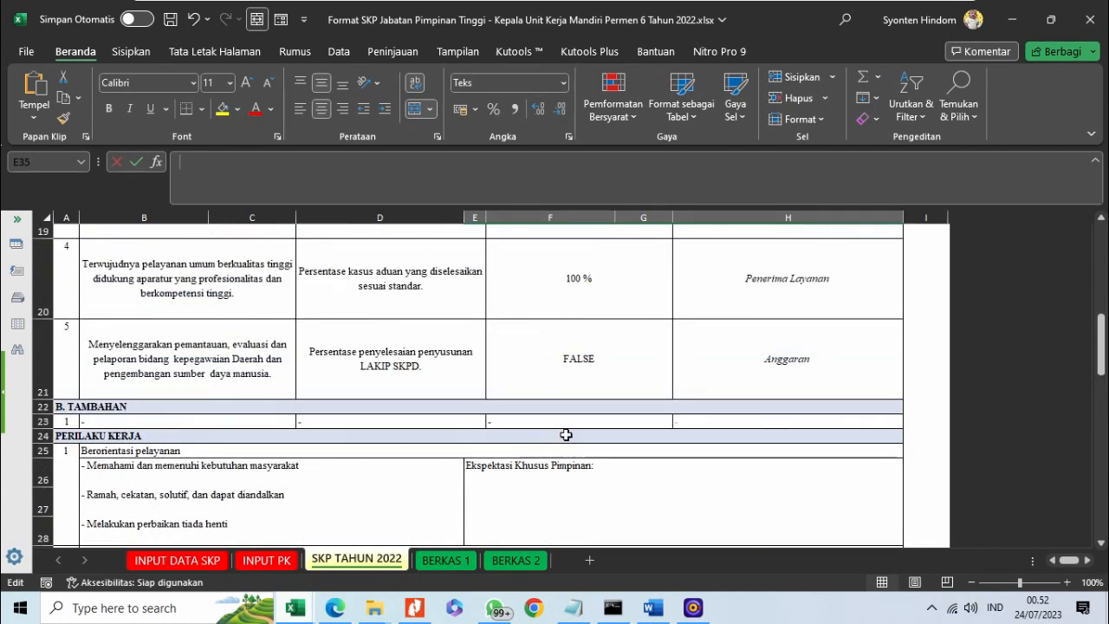
left_click(560, 359)
left_click(626, 299)
left_click_drag(677, 318, 648, 395)
left_click(530, 353)
Review the Berorientasi pelayanan items and their special expectation field in the Perilaku Kerja section.
scroll(529, 352, "down", 1)
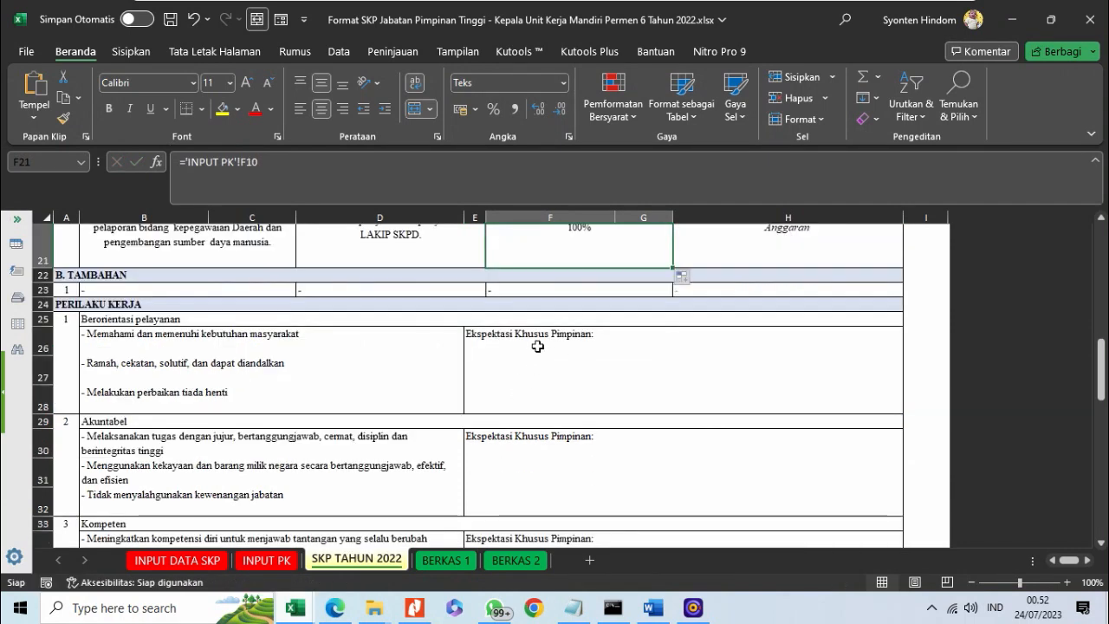
left_click(541, 339)
left_click(530, 397)
mouse_move(415, 606)
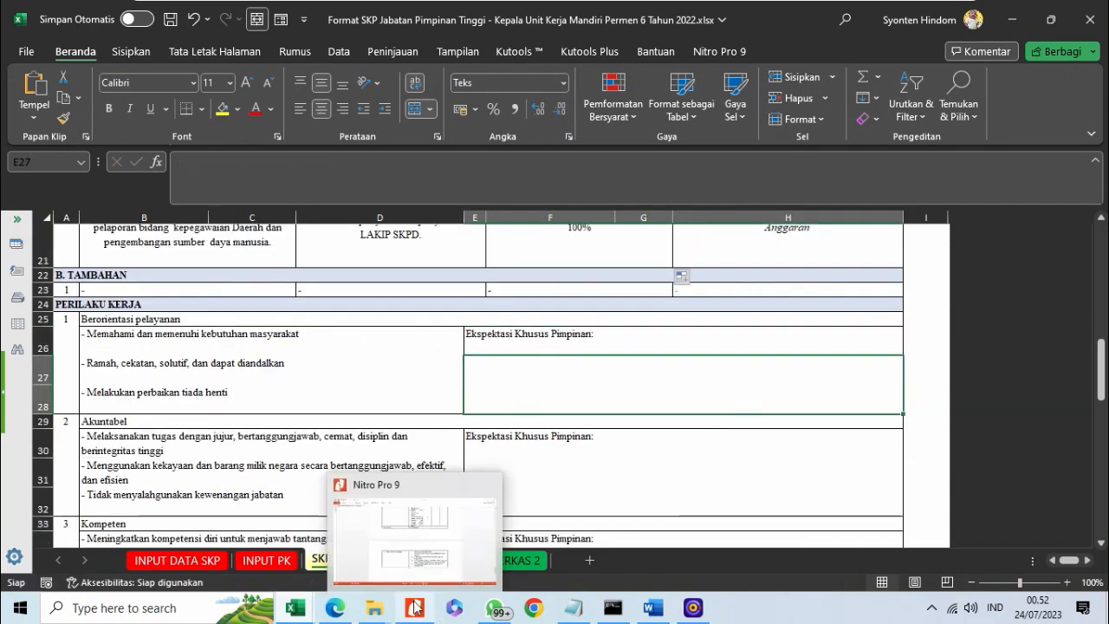
left_click(297, 391)
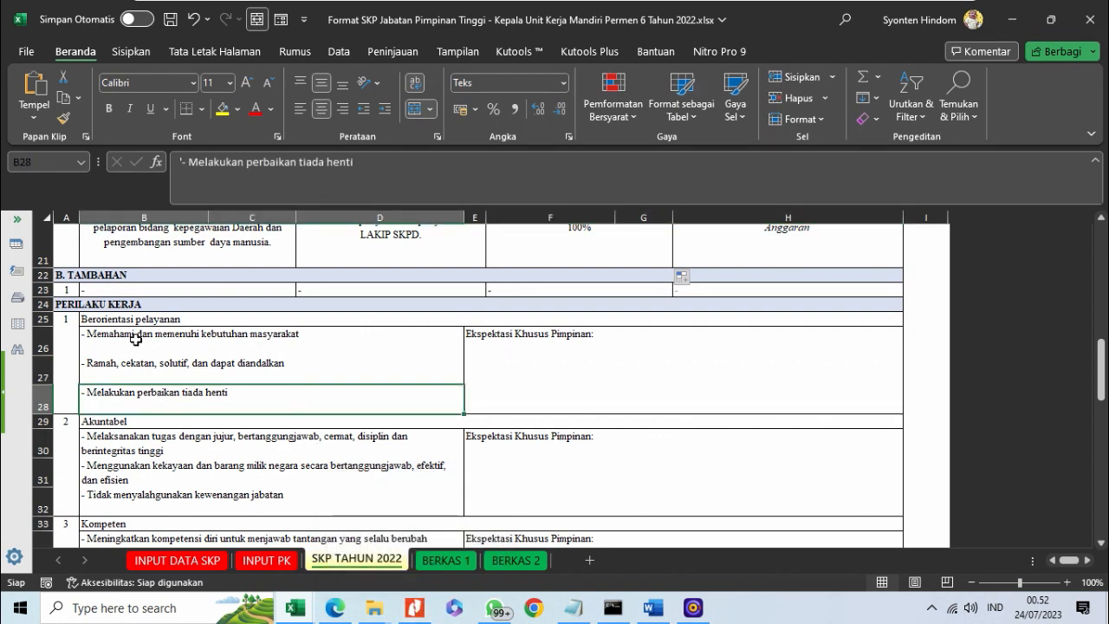
left_click(130, 336)
left_click(85, 318)
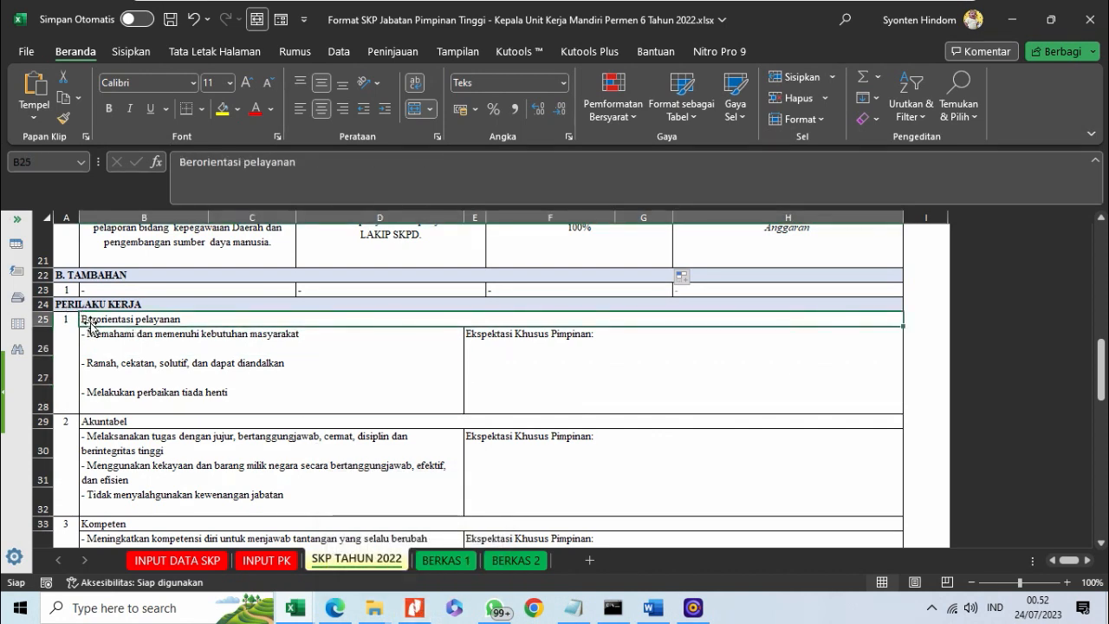
left_click(104, 334)
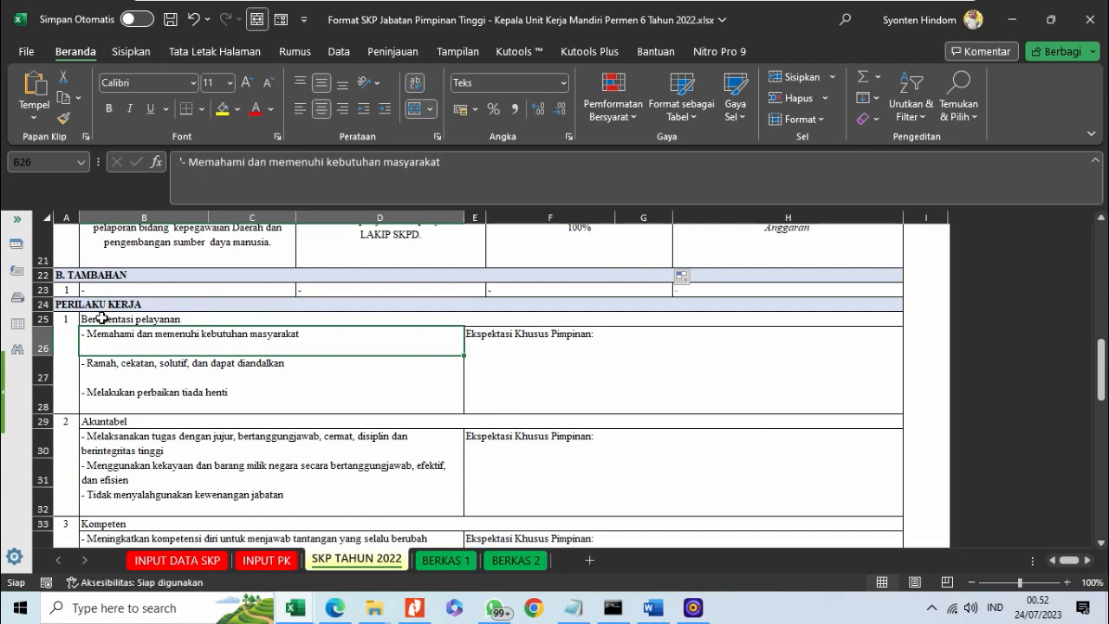
left_click(102, 318)
Switch to Nitro Pro and find the Orientasi pada hasil competency on page 2 of the Standar Kompetensi JPT document.
mouse_move(557, 585)
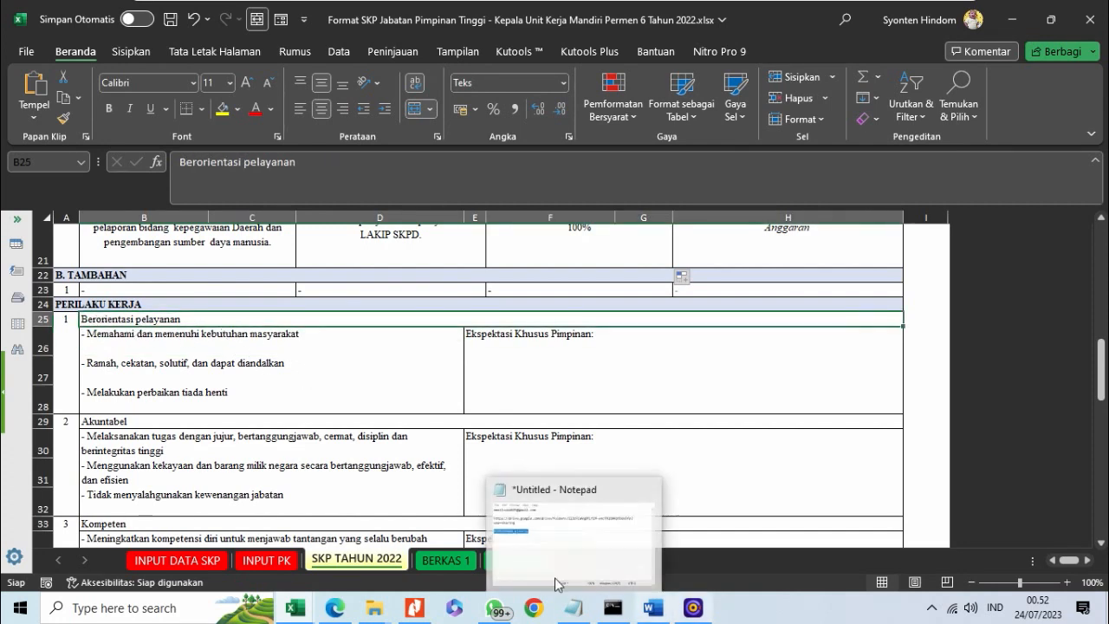
mouse_move(416, 608)
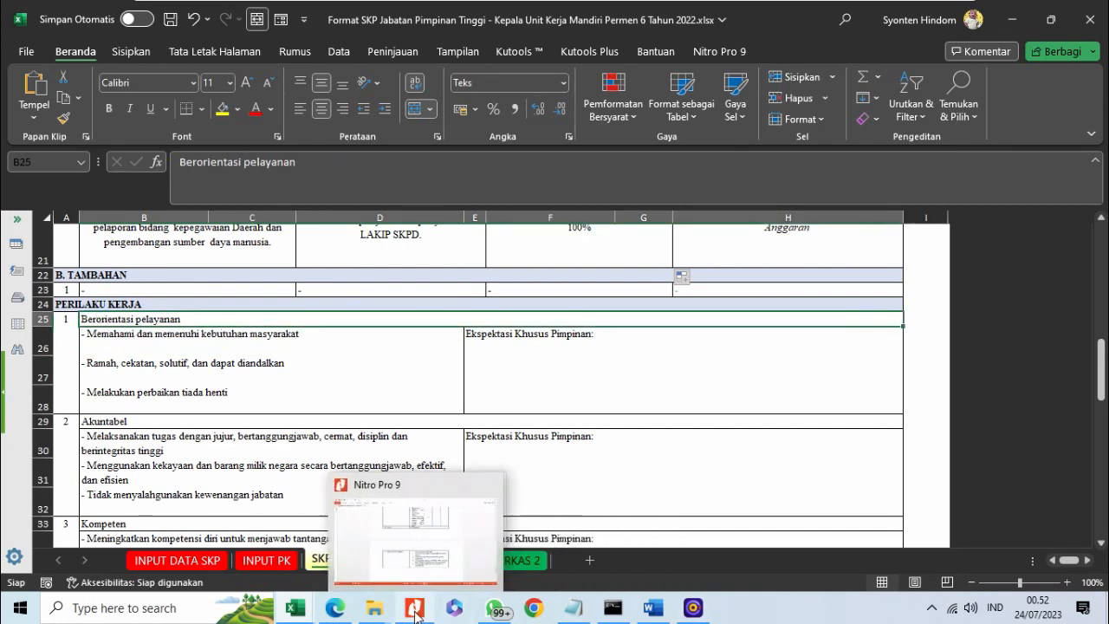
left_click(414, 543)
scroll(493, 437, "up", 10)
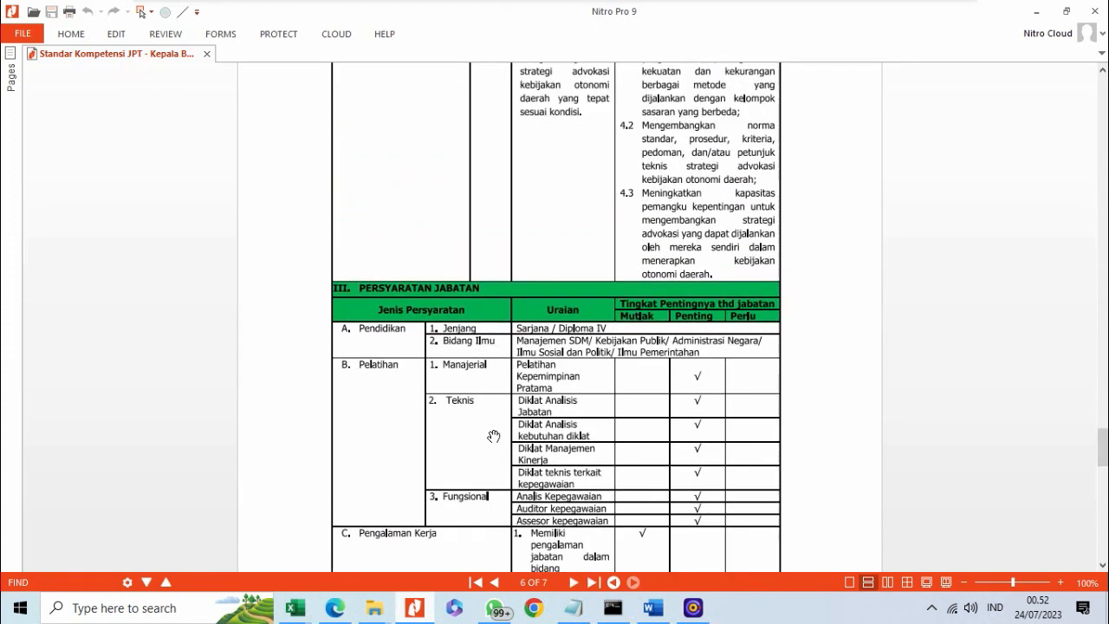
scroll(493, 435, "up", 10)
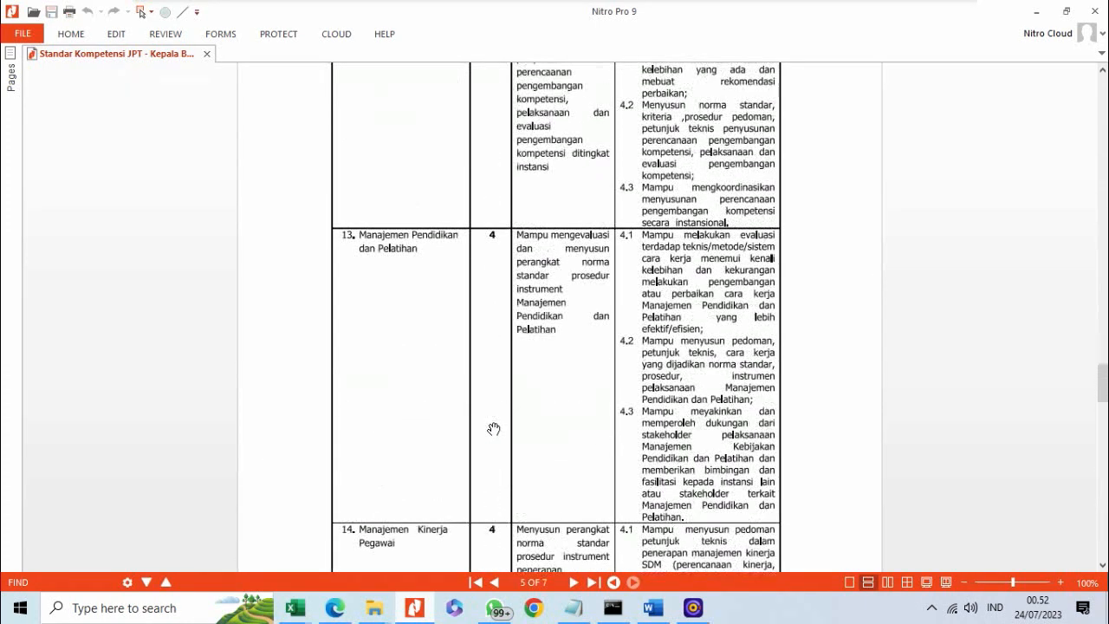
scroll(492, 430, "up", 10)
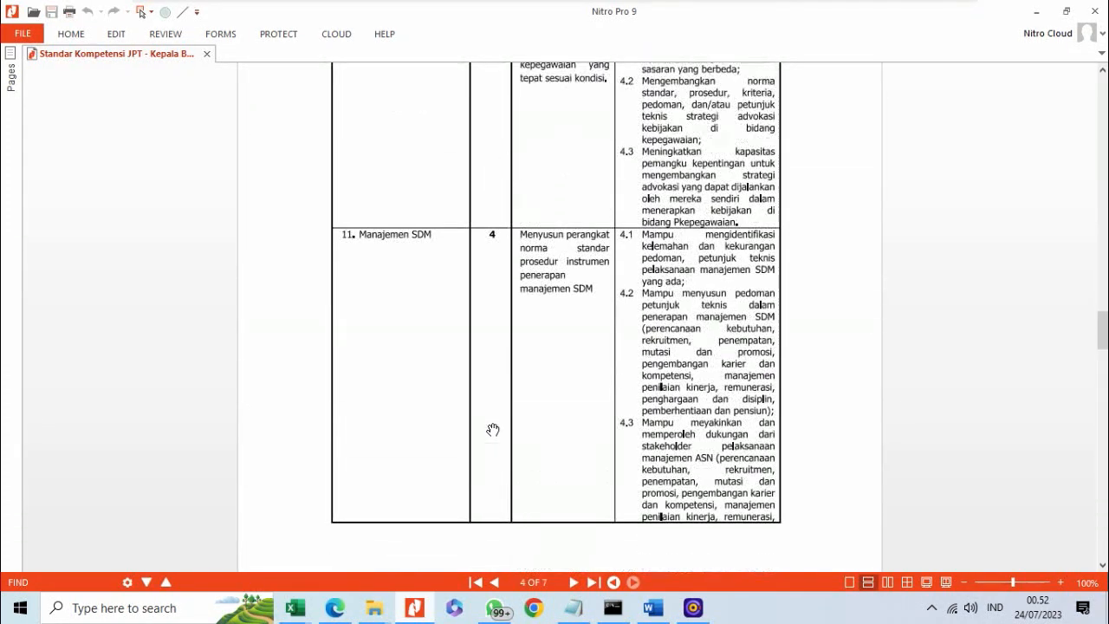
scroll(492, 429, "up", 10)
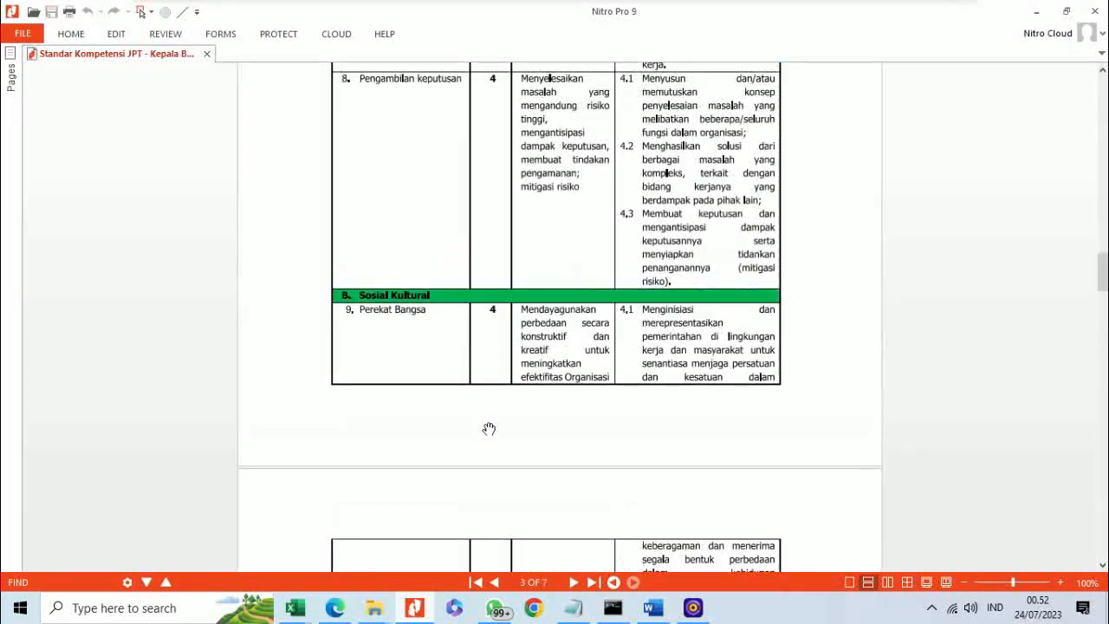
scroll(488, 428, "up", 10)
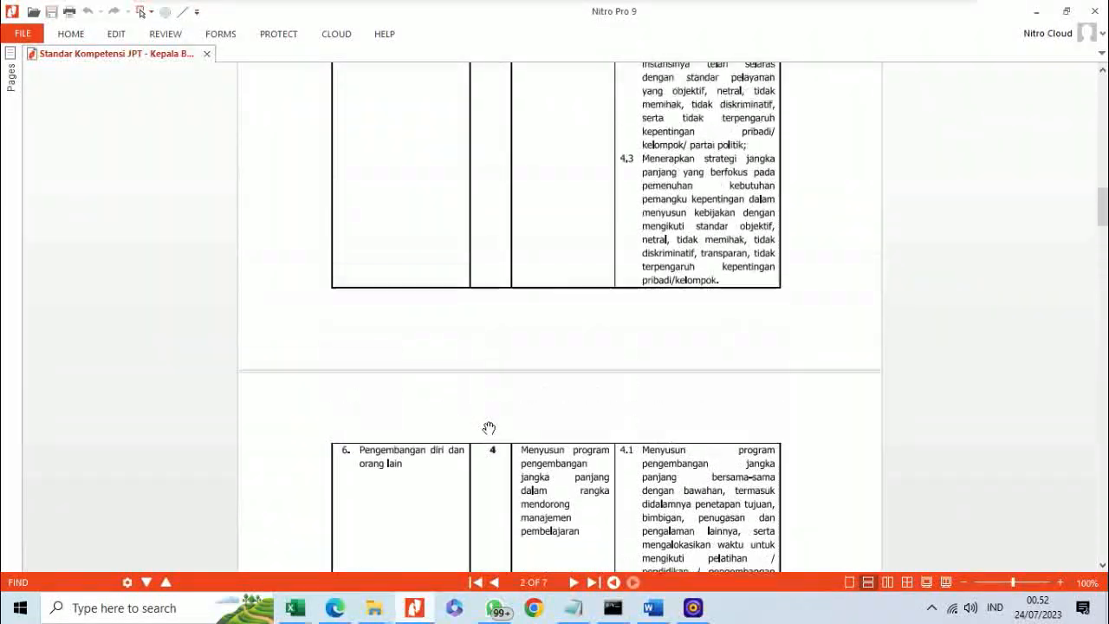
scroll(488, 428, "up", 8)
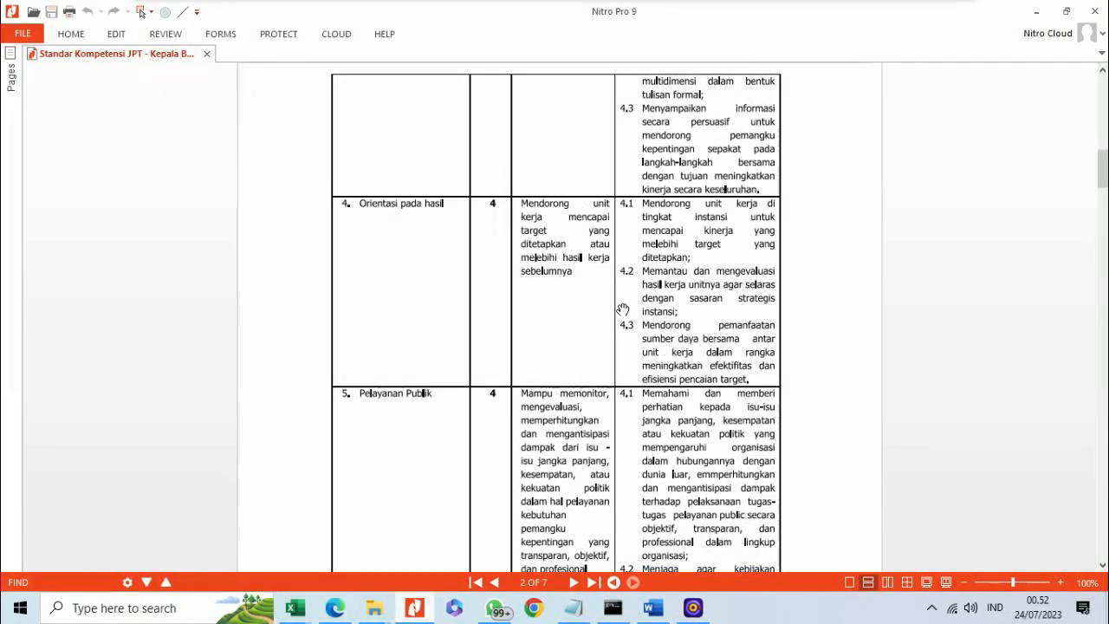
Activate the PDF's Select tool and arrange the PDF side by side with the Excel workbook, keeping the Orientasi pada hasil row in view.
left_click(117, 34)
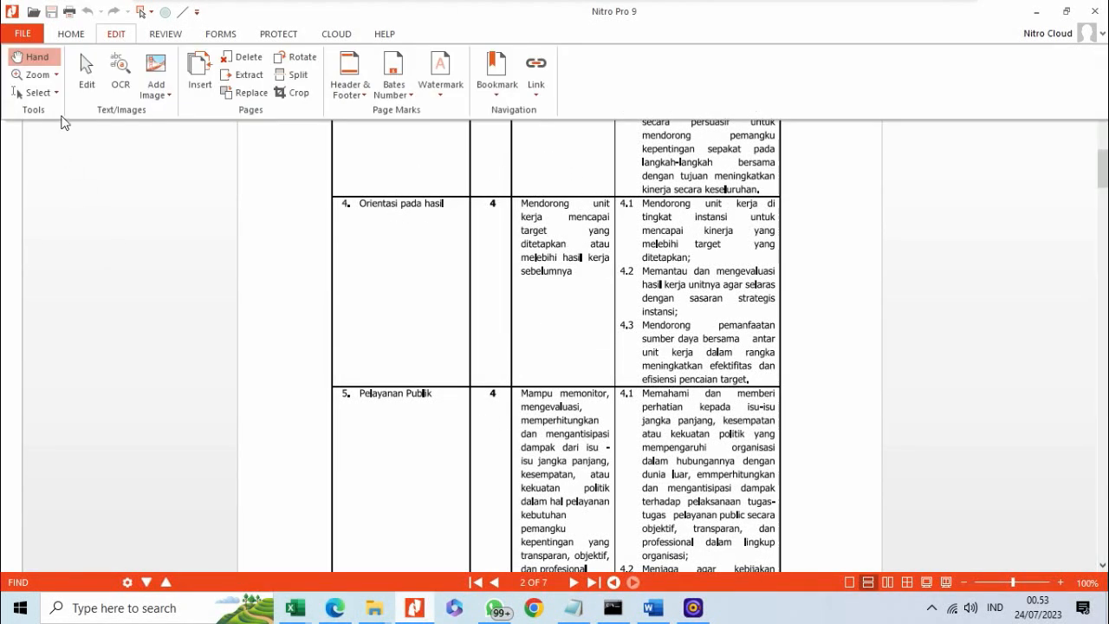
left_click(37, 93)
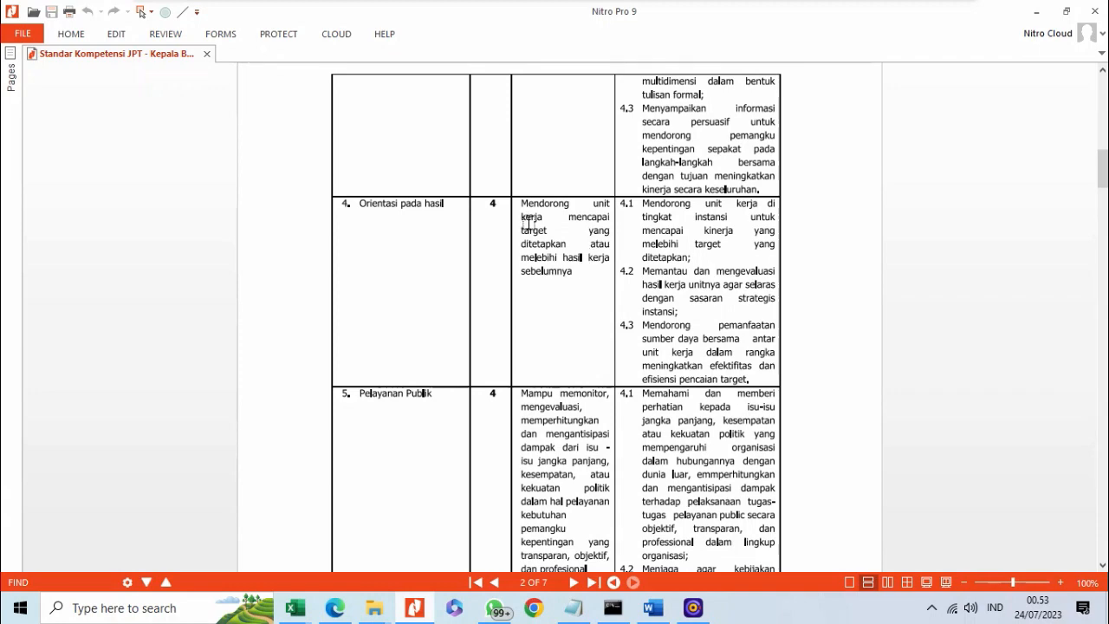
left_click_drag(680, 15, 1107, 212)
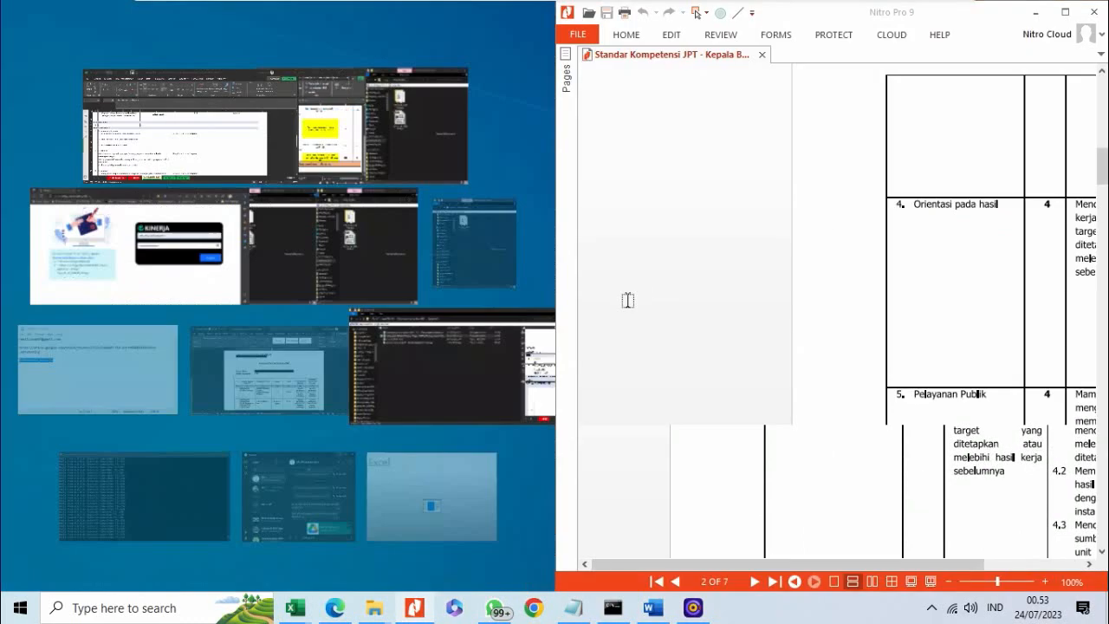
left_click(155, 116)
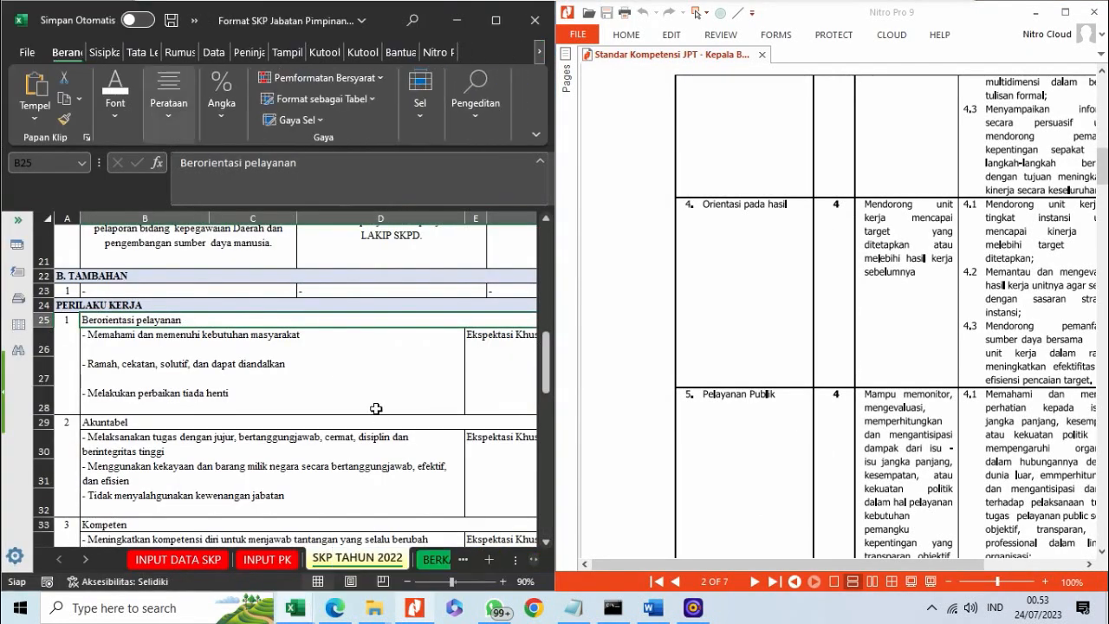
left_click(502, 352)
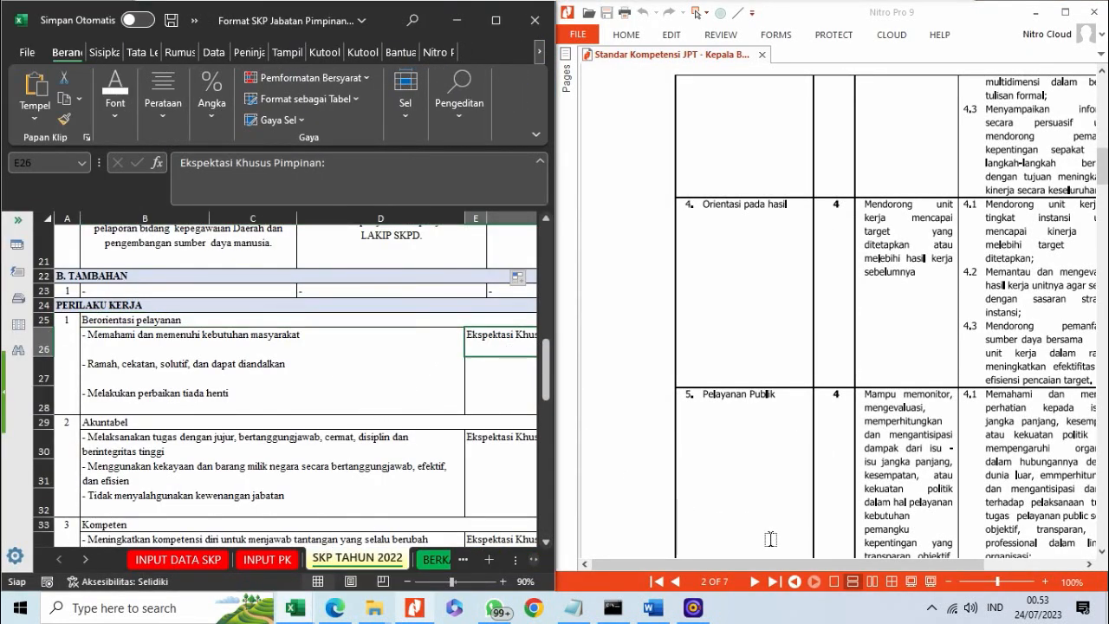
left_click_drag(931, 565, 988, 567)
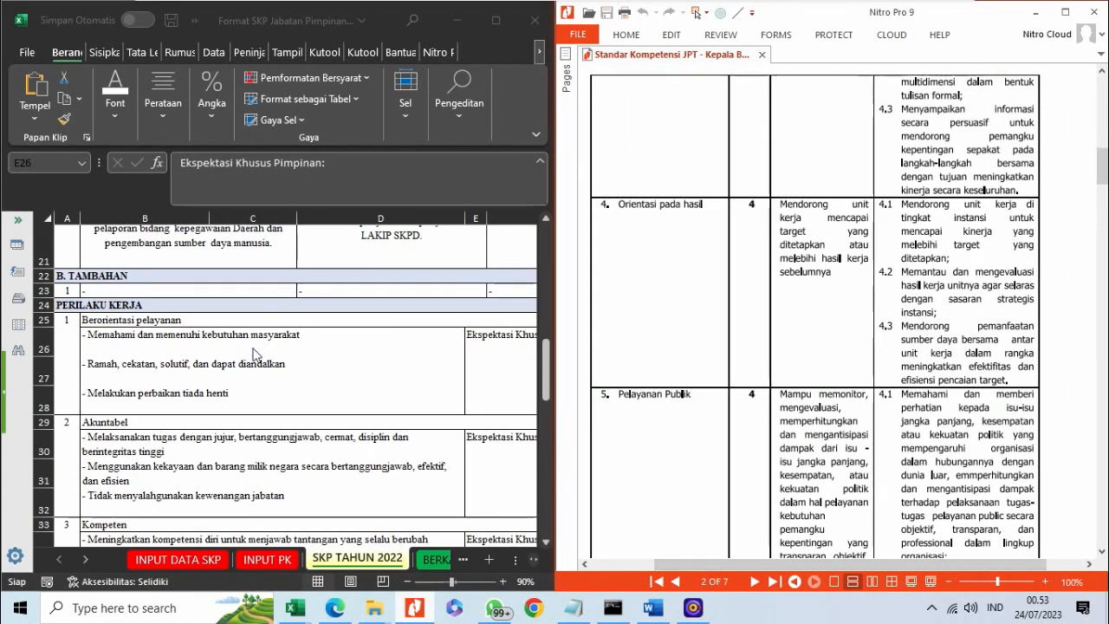
Enter "Mendorong unit kerja mencapai target yang ditetapkan atau melebihi hasil kerja sebelumnya" as the leader's special expectation for Berorientasi pelayanan in E27.
left_click(244, 468)
left_click(265, 363)
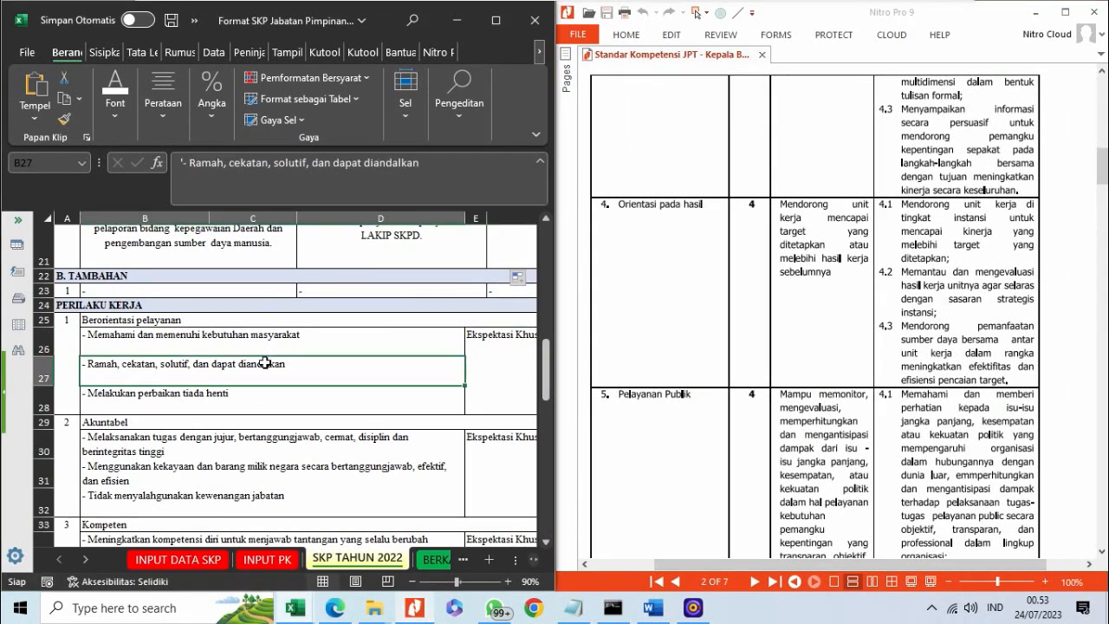
key("Tab")
left_click(254, 198)
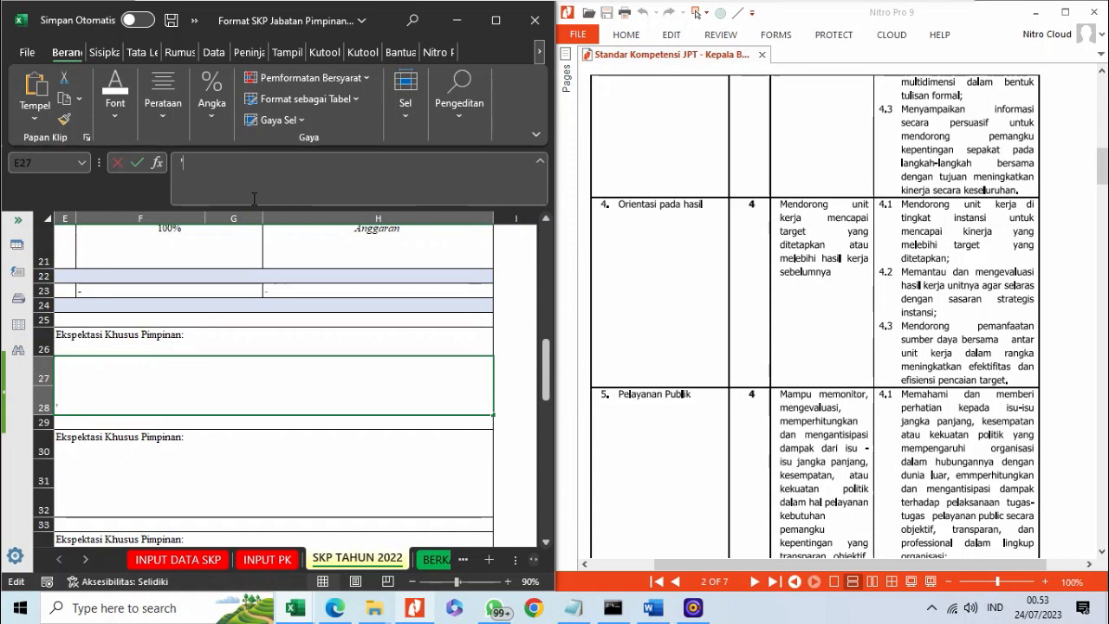
type("'M")
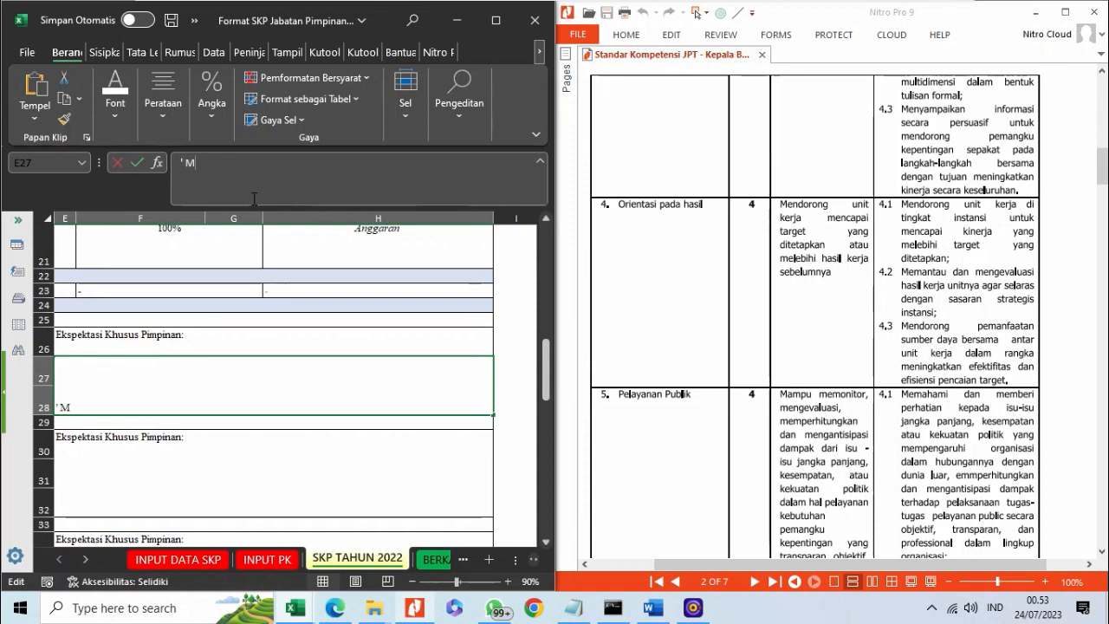
type("endorong u")
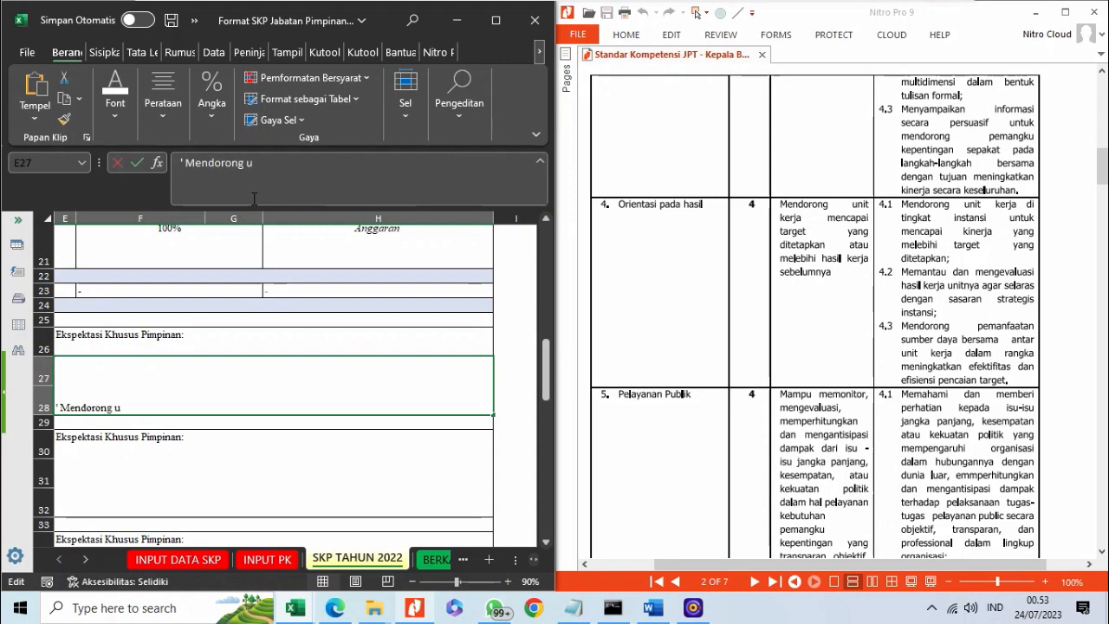
type("nit kerj")
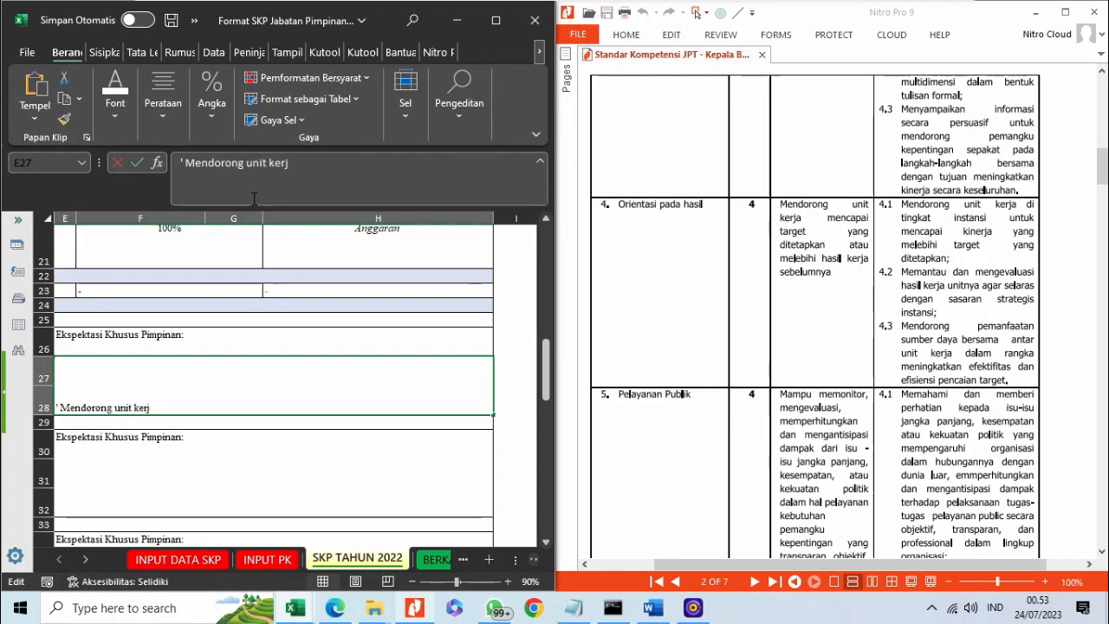
type("a mencapai")
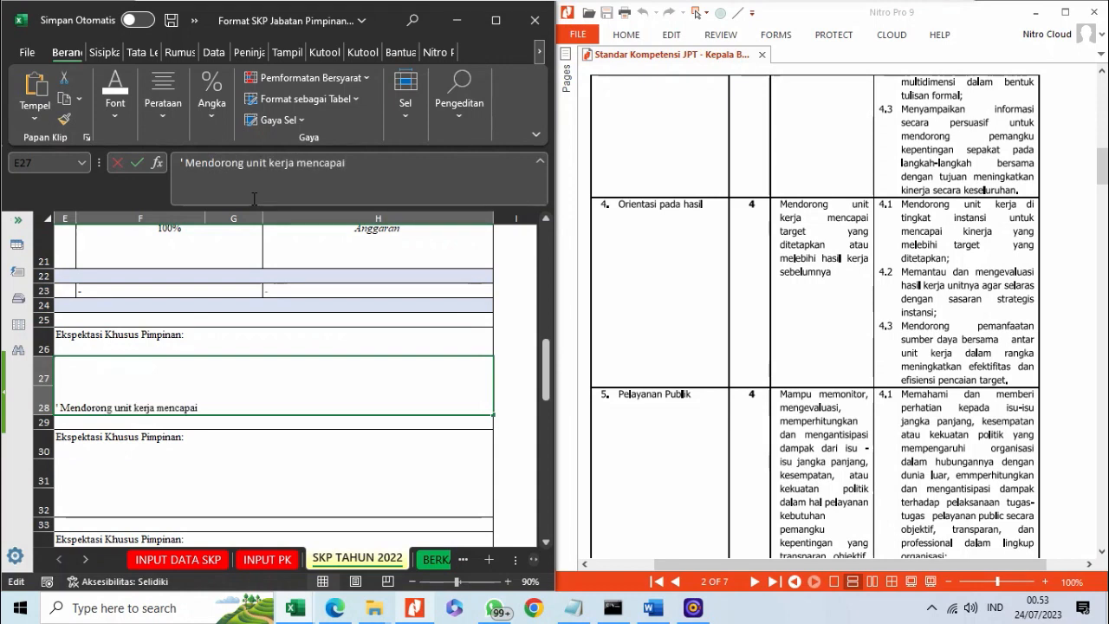
type(" target yang dite")
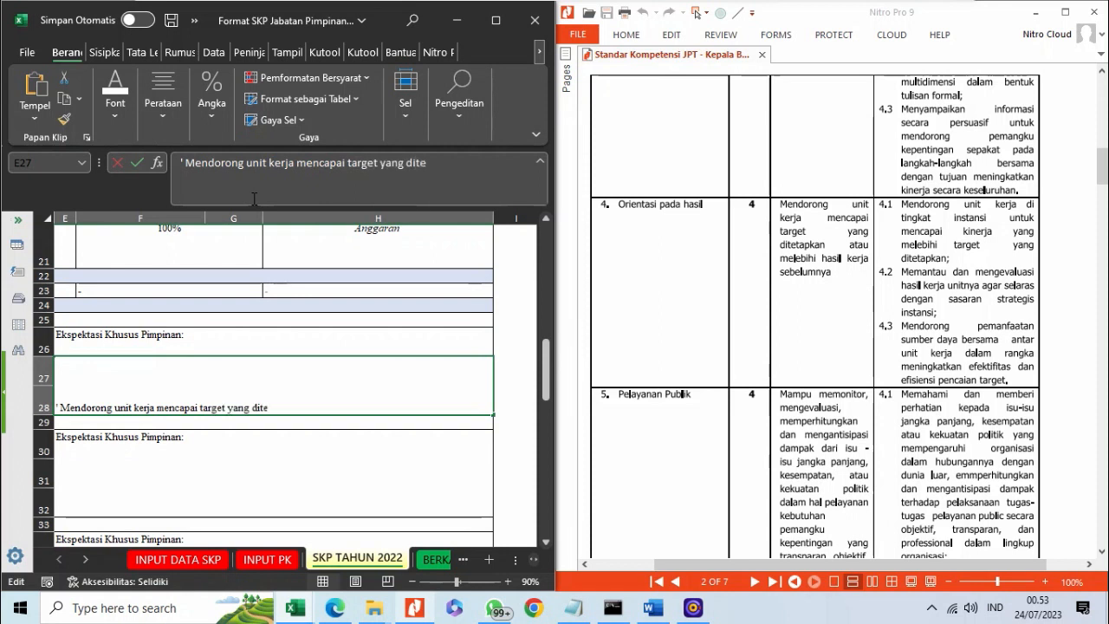
type("tapkan atau mele")
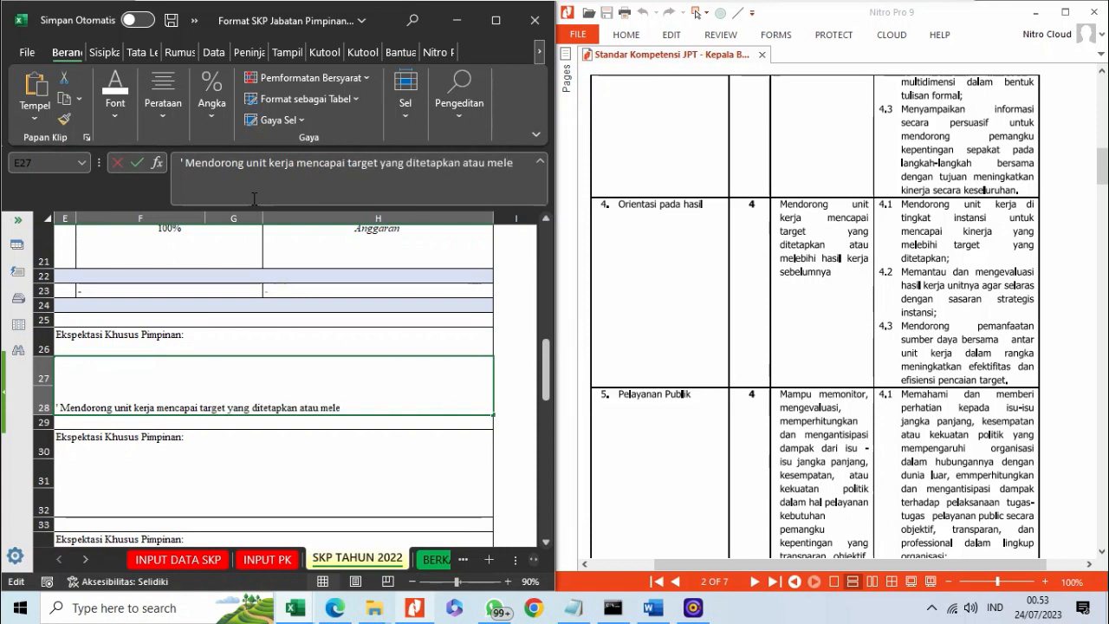
type("bihi hasil")
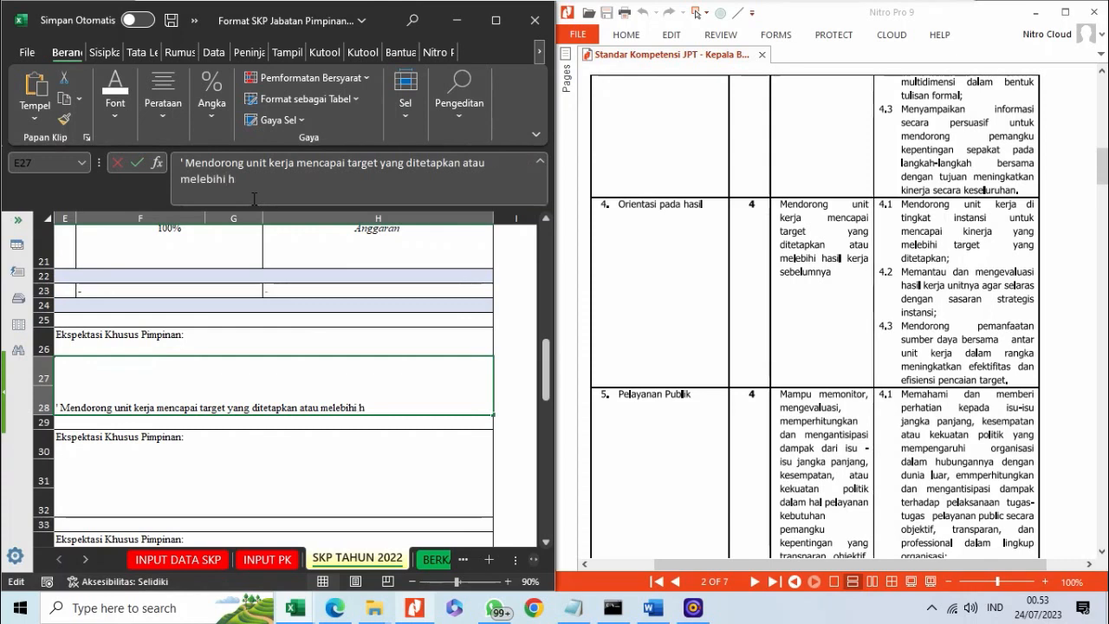
type(" kerja sebelu")
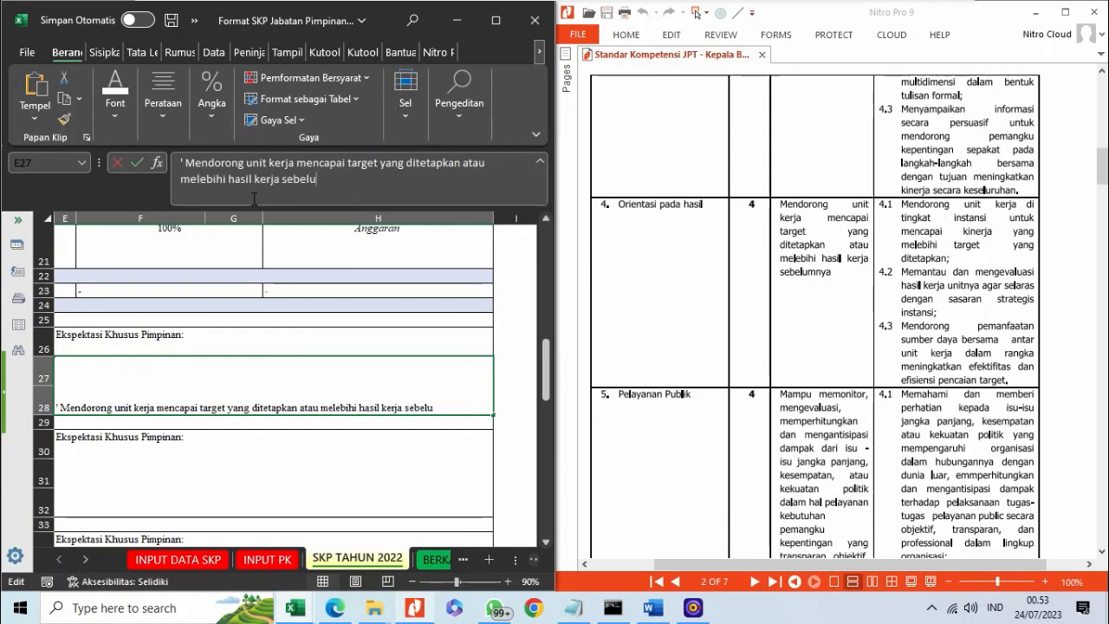
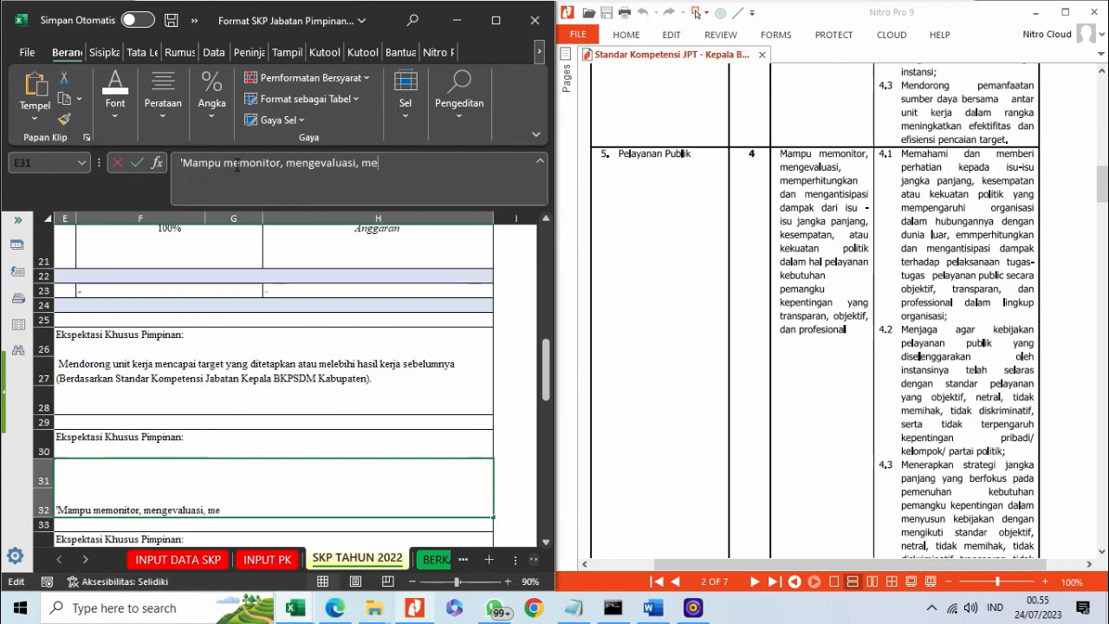
Continue the Akuntabel special expectation in E31 with "memperhitungkan dan mengantisipasi dampak dari isu-isu jangka panjang, kesempatan, atau kekuatan politik".
type("mperhitungkan")
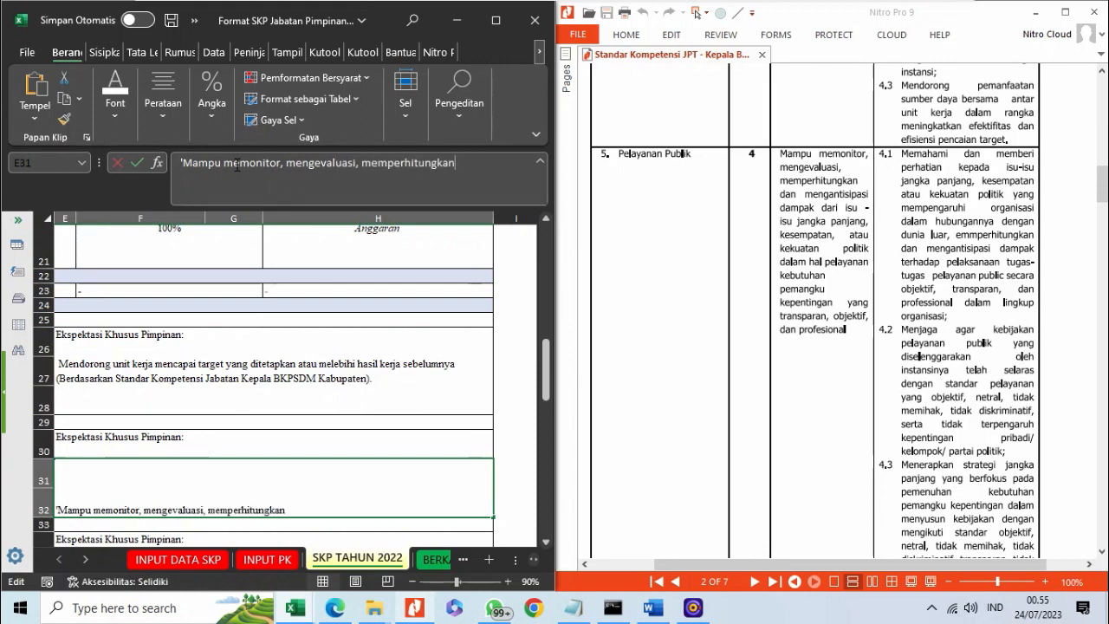
type(" dan menganti")
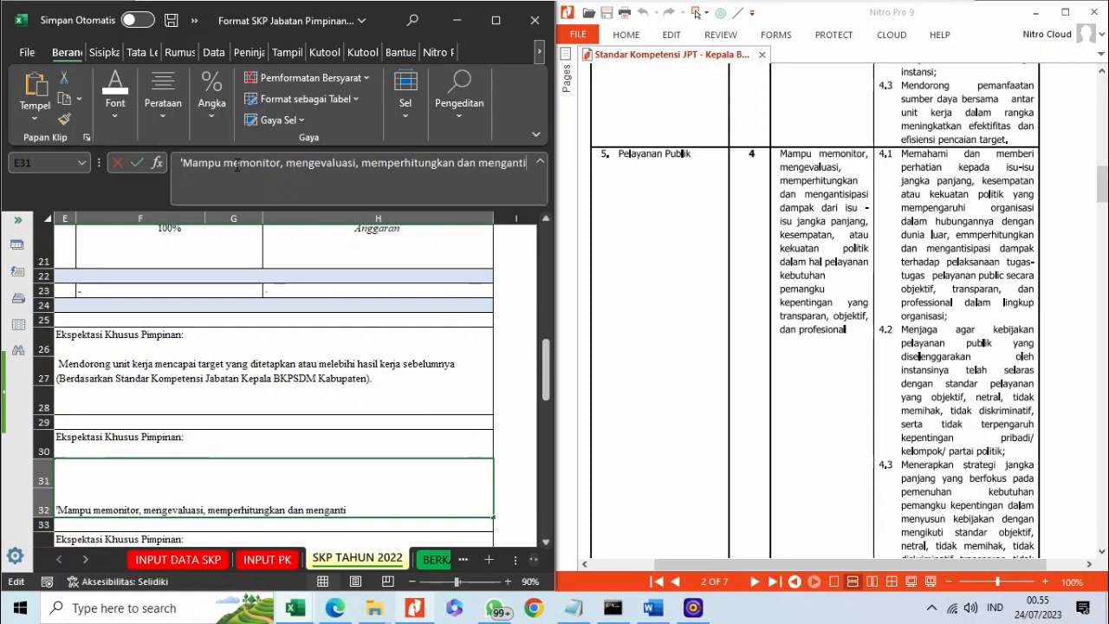
type("sipasi dampak da")
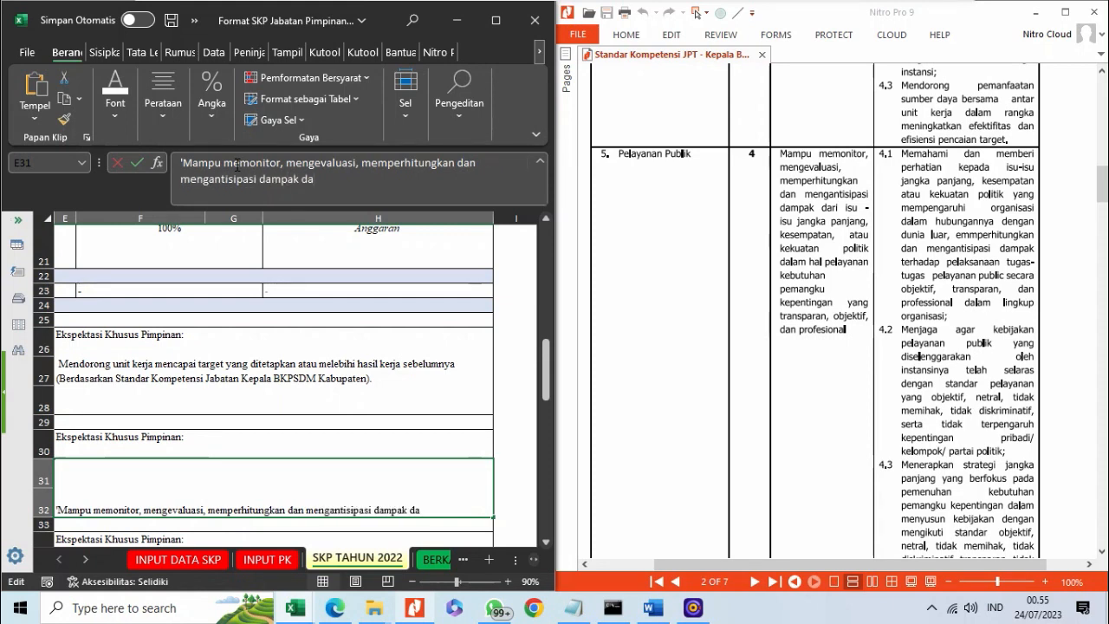
type("ri us")
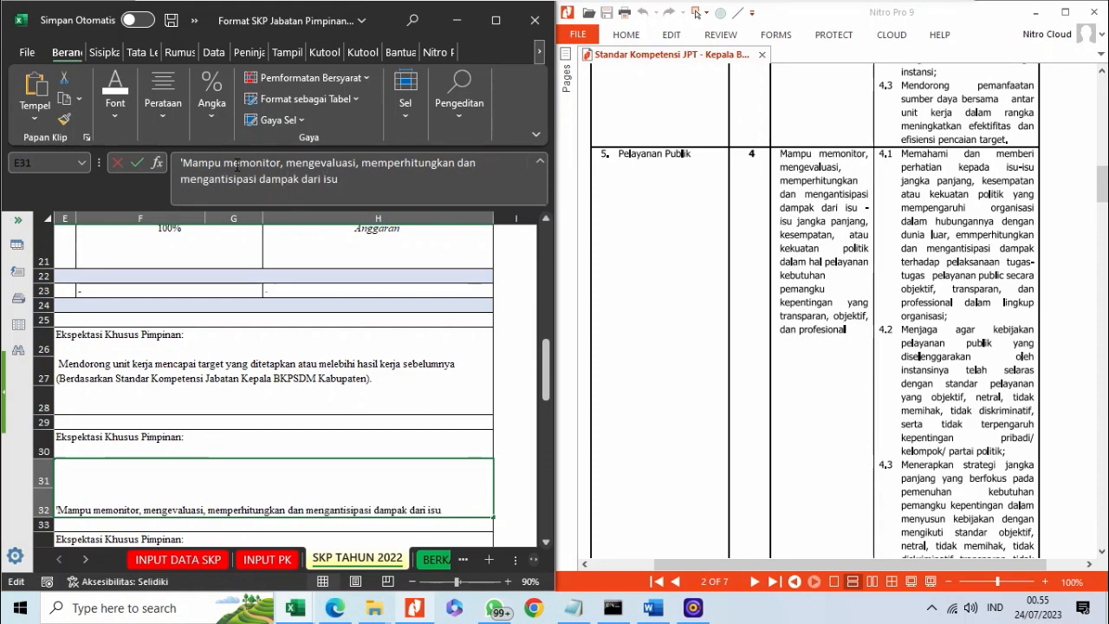
type("u-isu jangka p")
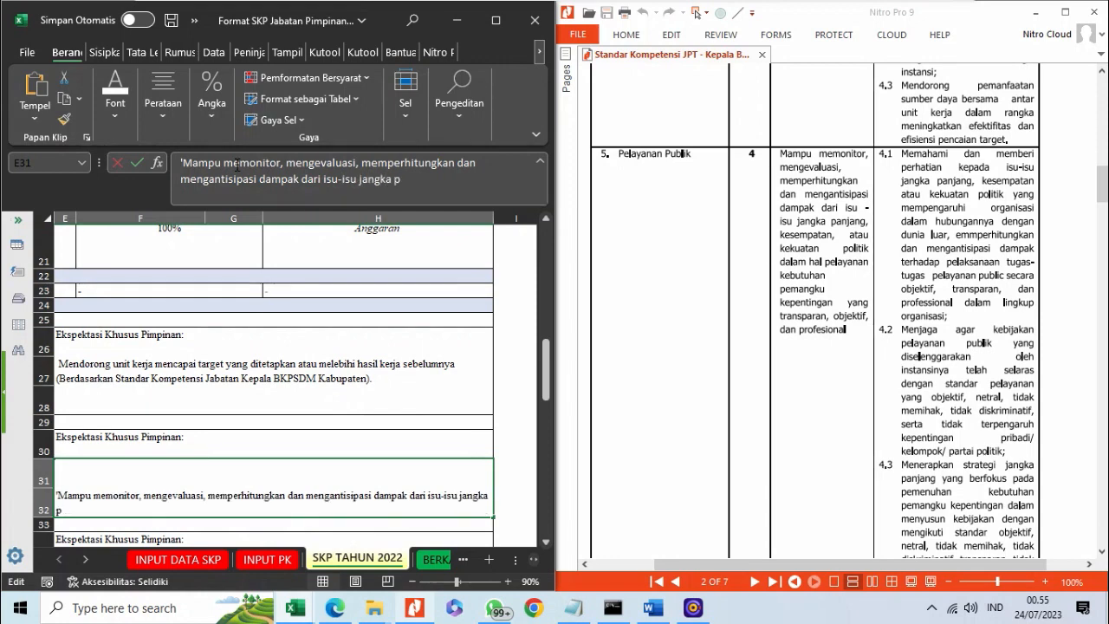
type("anjang, kesempatan")
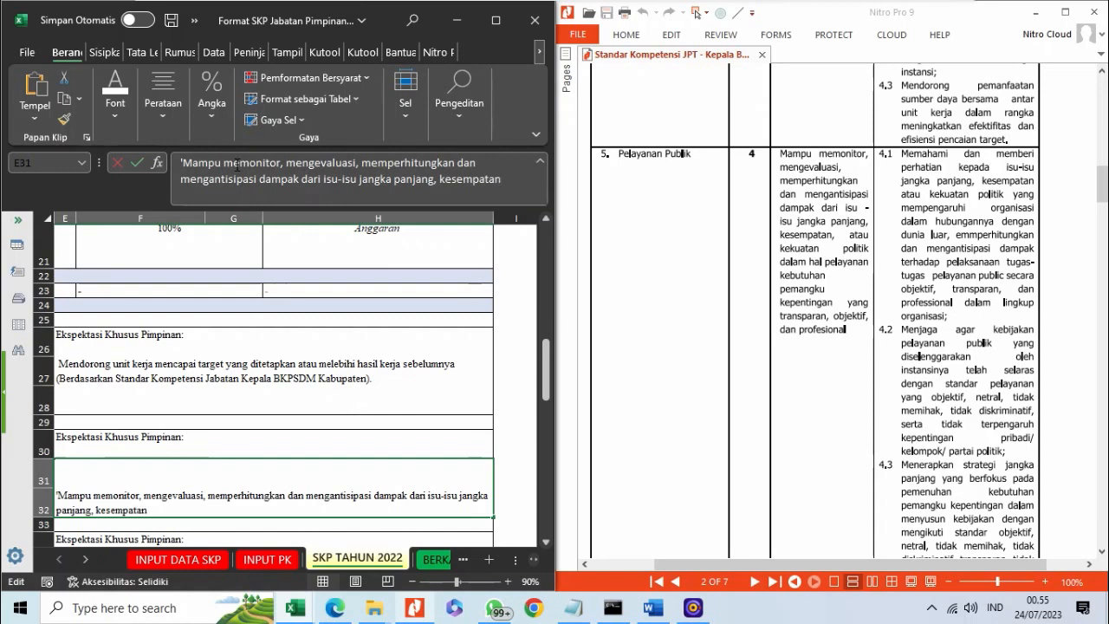
type(", atau ke")
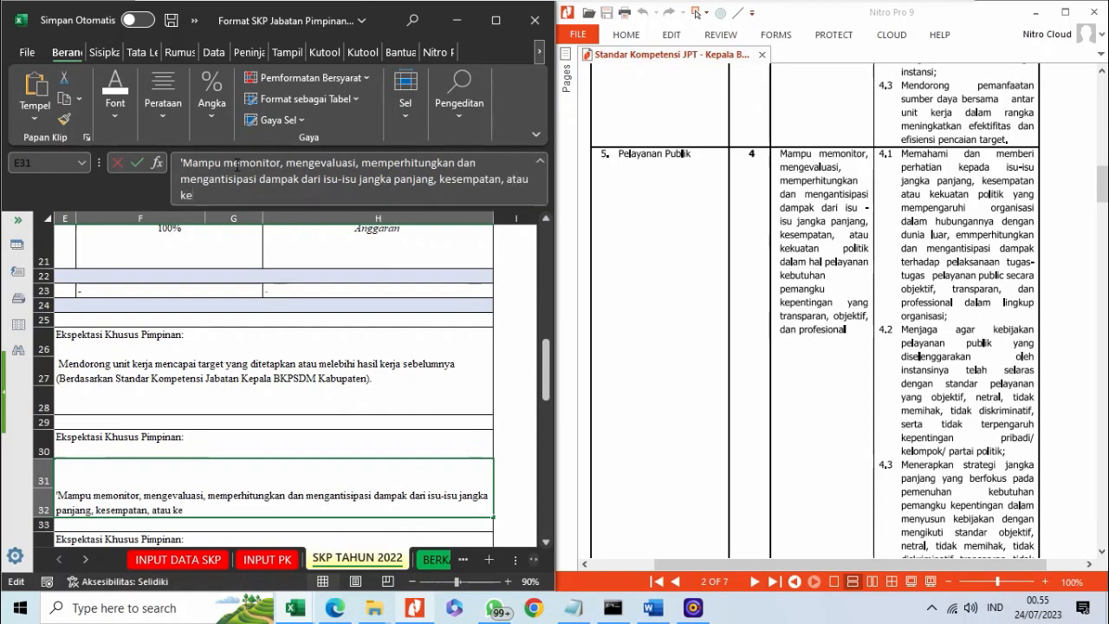
type("kuatan po")
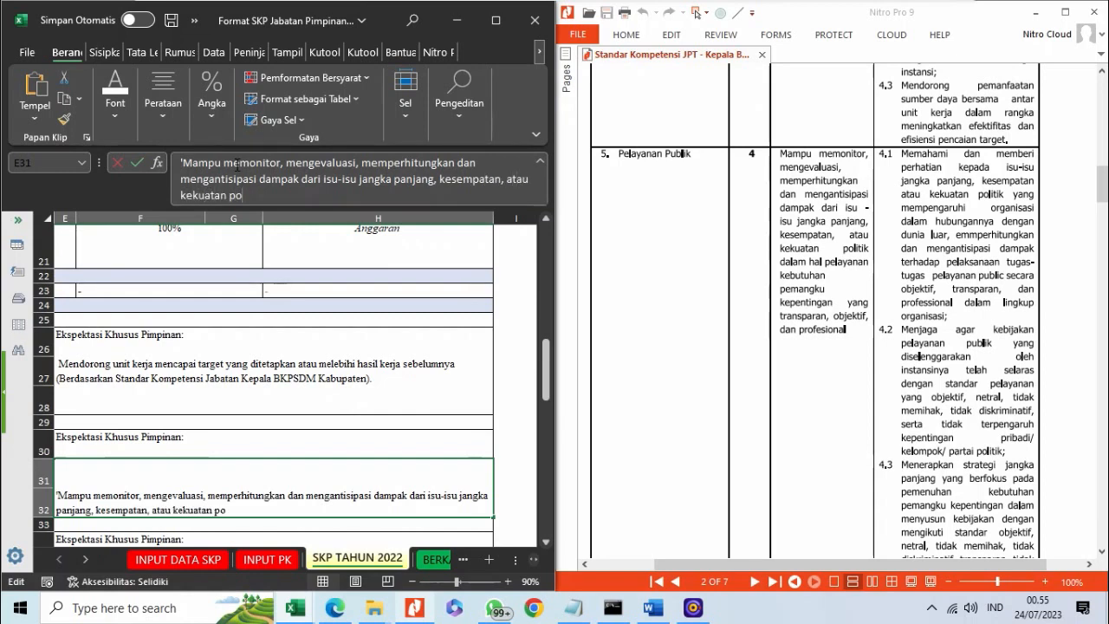
type("litk")
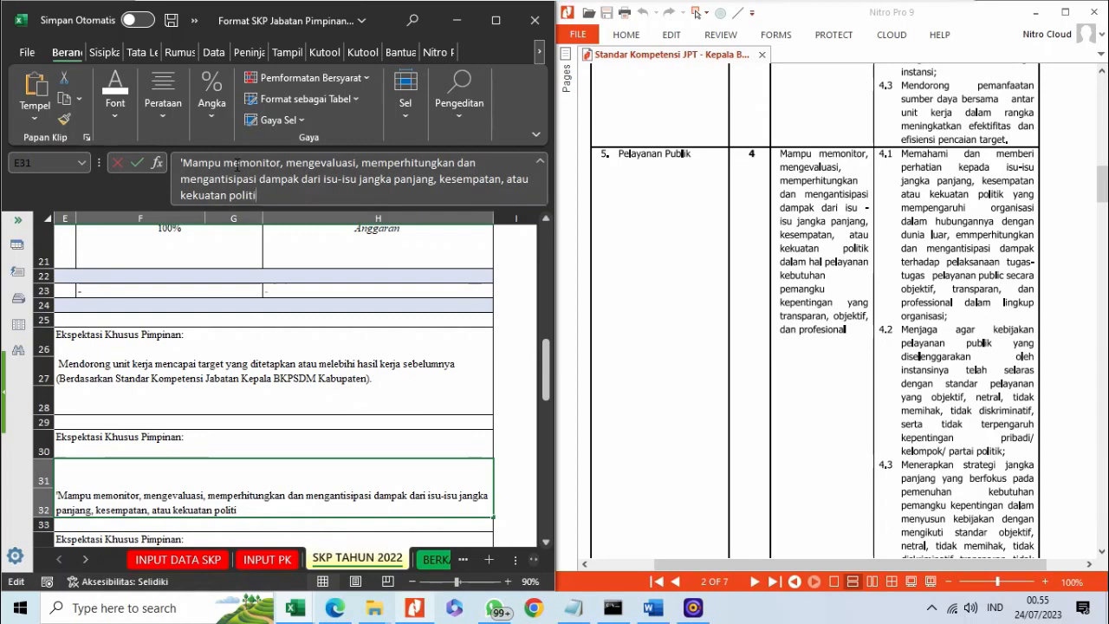
Extend the text in E31 with "dalam hal pelayanan kebutuhan pemangku kepentingan yang transparan, objektif dan profesional".
type("k dalam hal pelay")
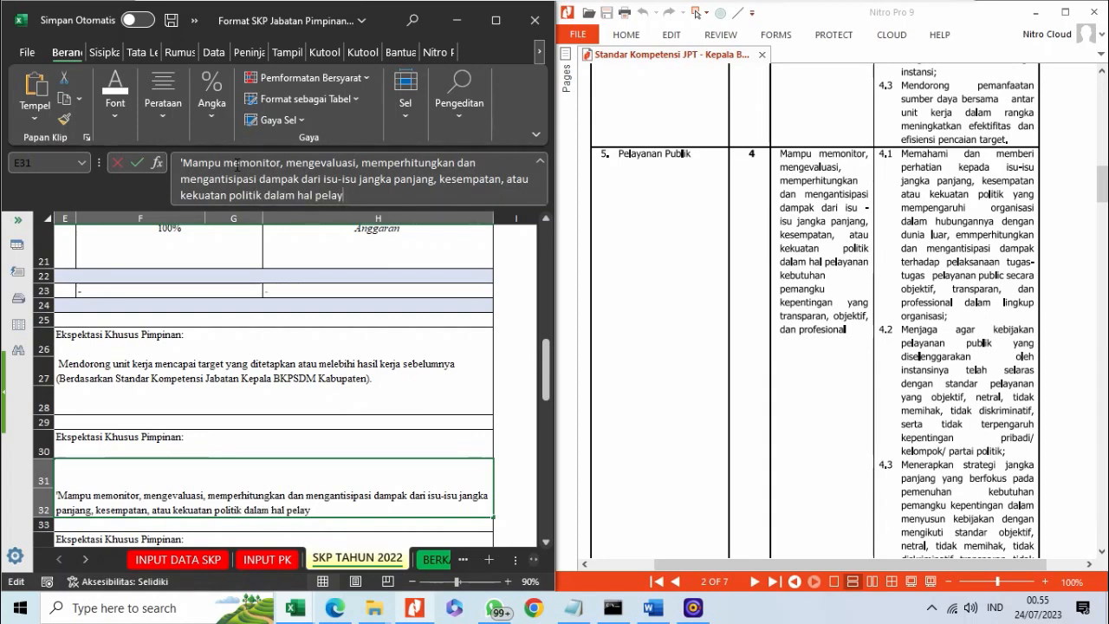
type("anan kebutuhan pe")
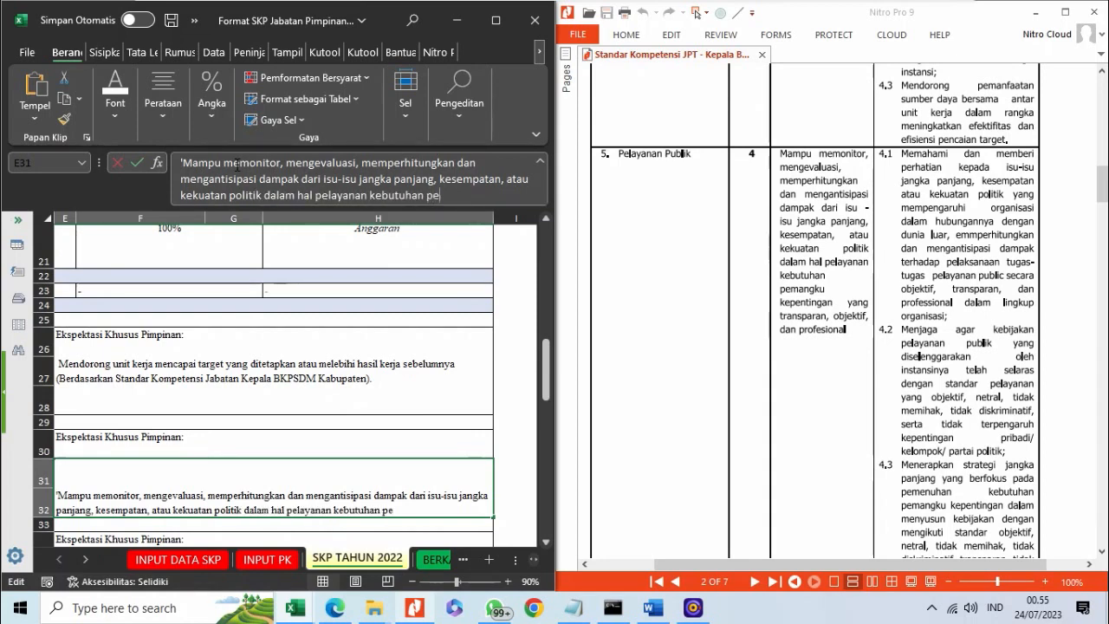
type("mangku kepen")
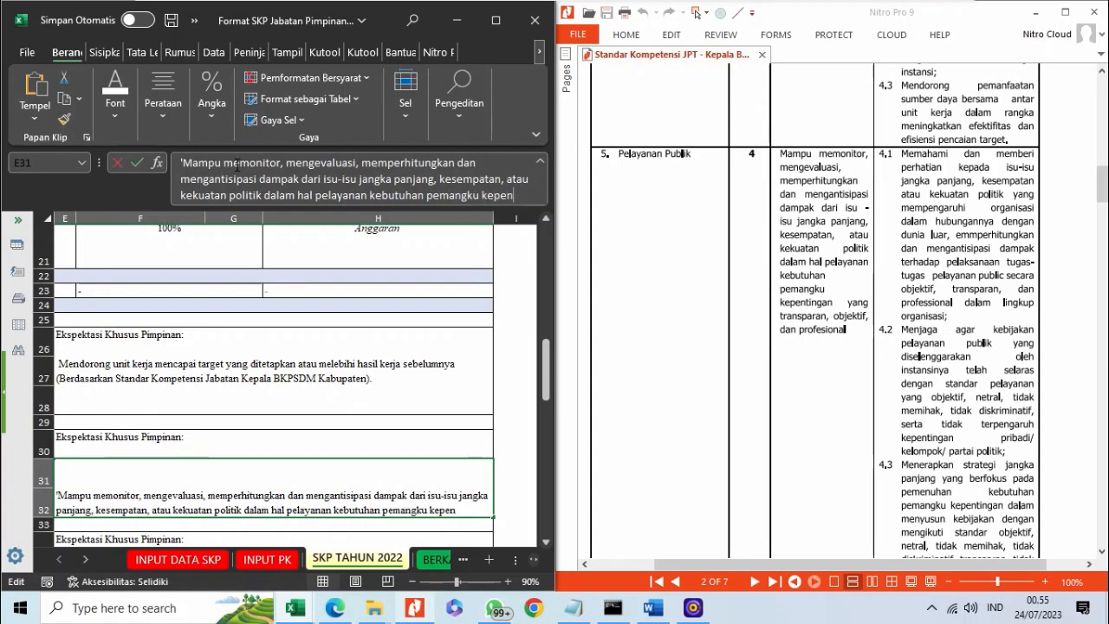
type("tingan yang")
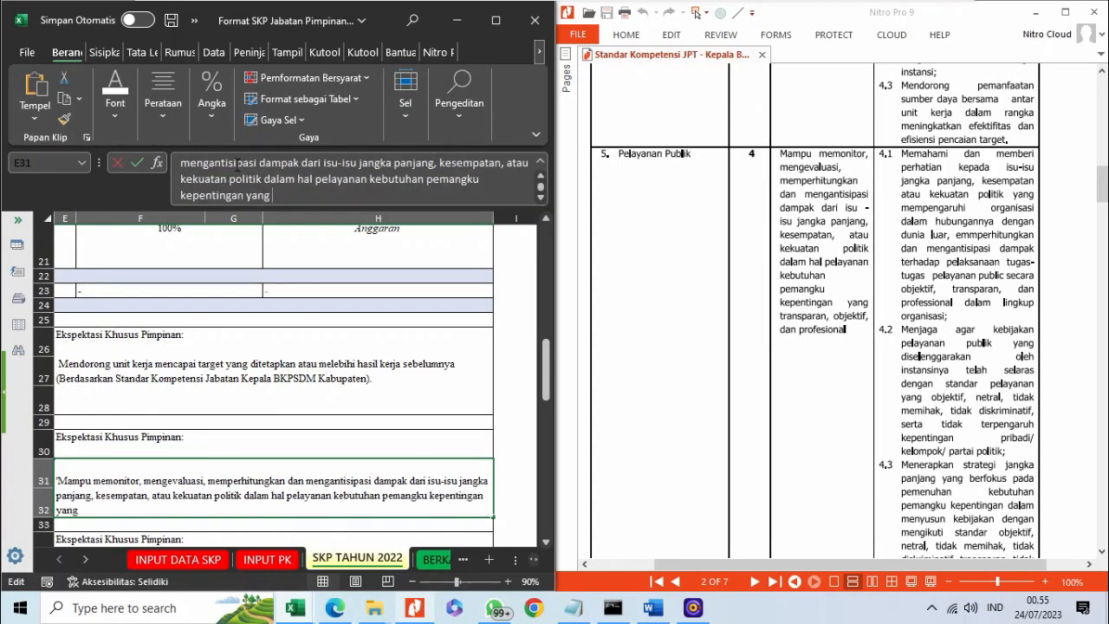
type(" transparan")
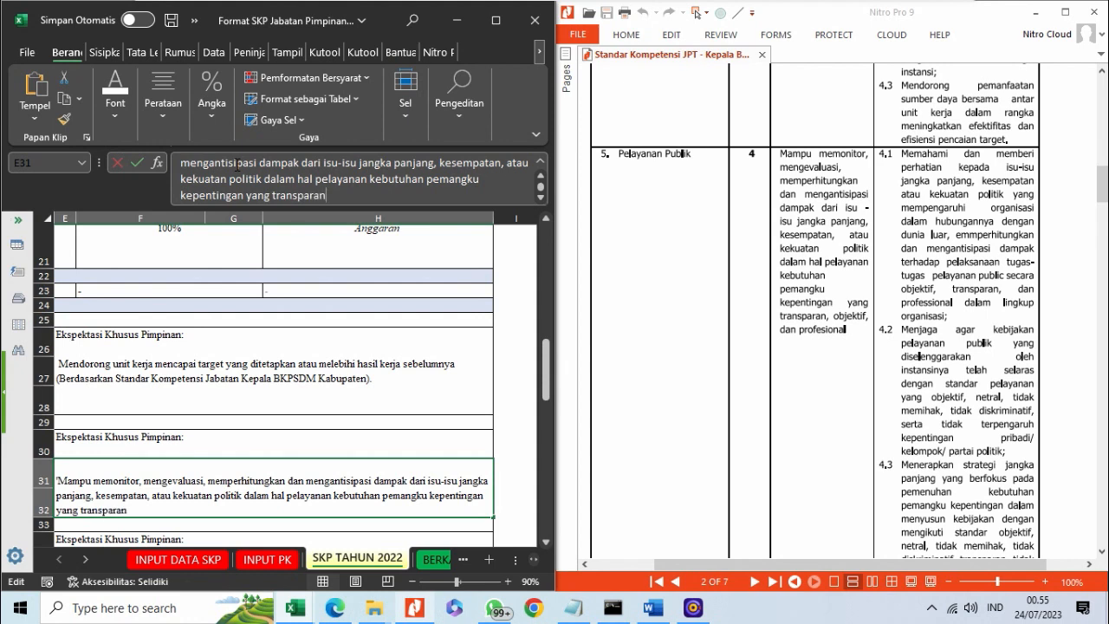
type(", ob")
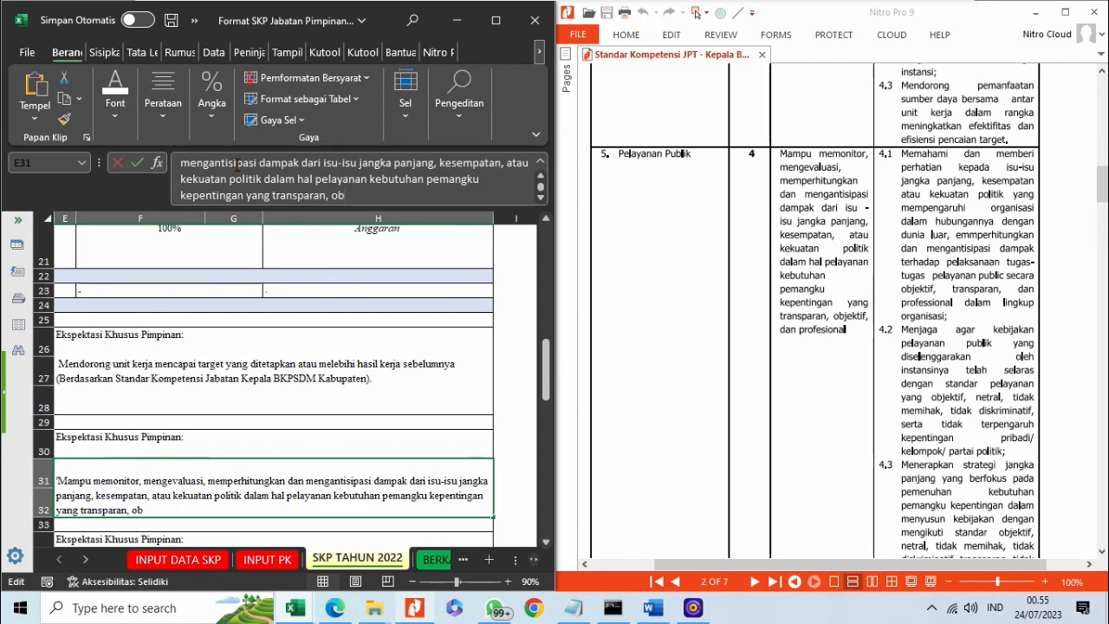
type("jektif dan pr")
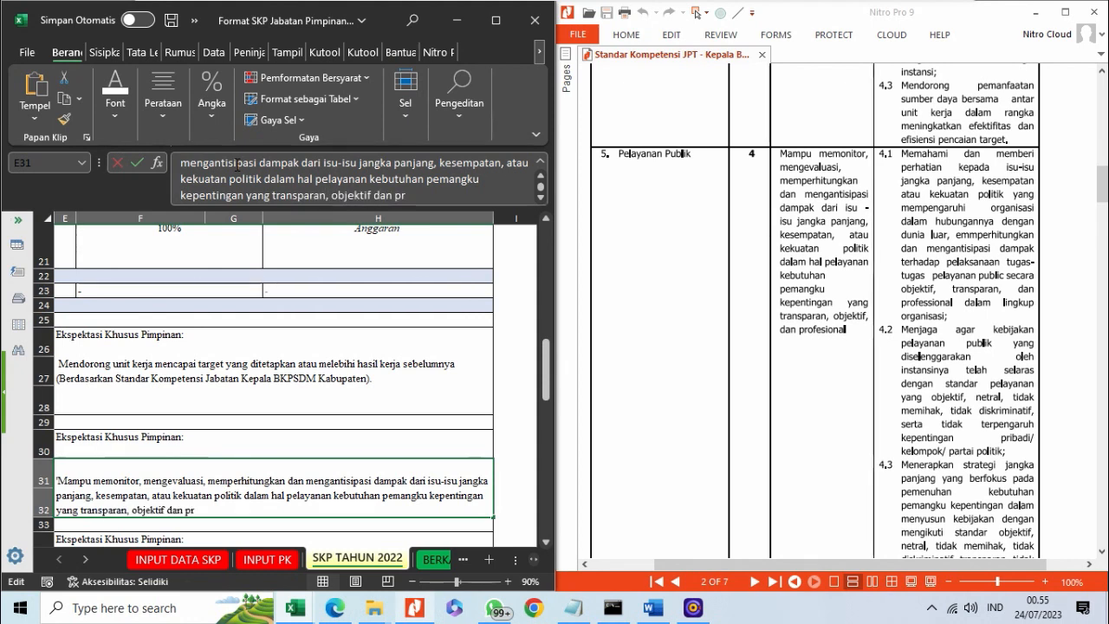
Complete the E31 entry with the source note "(Berdasarkan Standar Kompetensi Jabatan Kepala BKPSDM Kabupaten).".
type("ofesional (Berdsarkan")
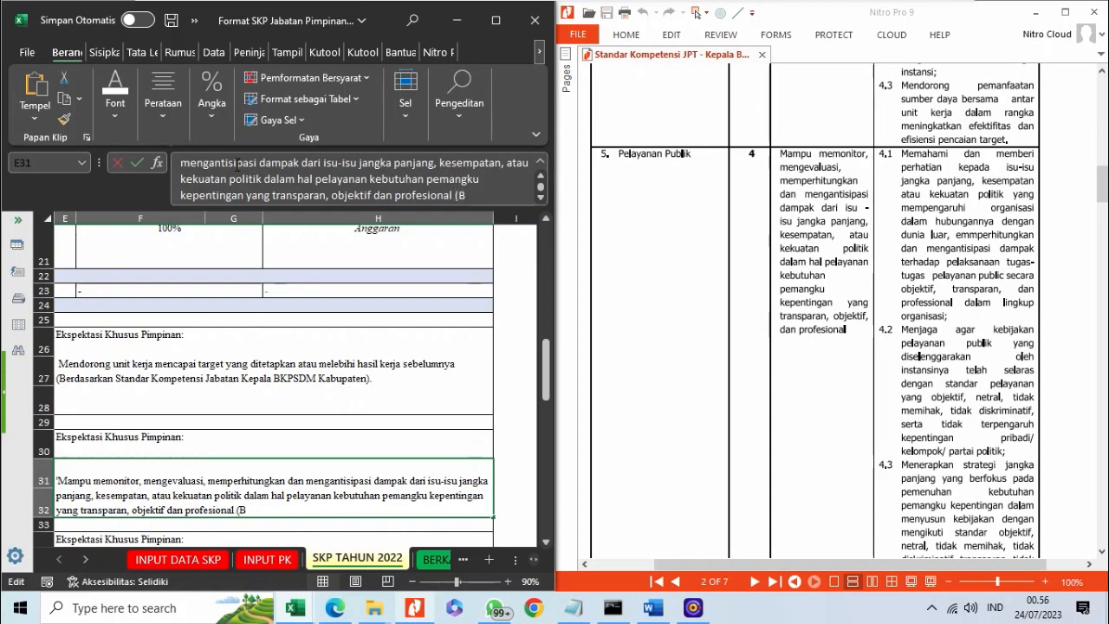
key("BackSpace")
key("BackSpace")
key("BackSpace")
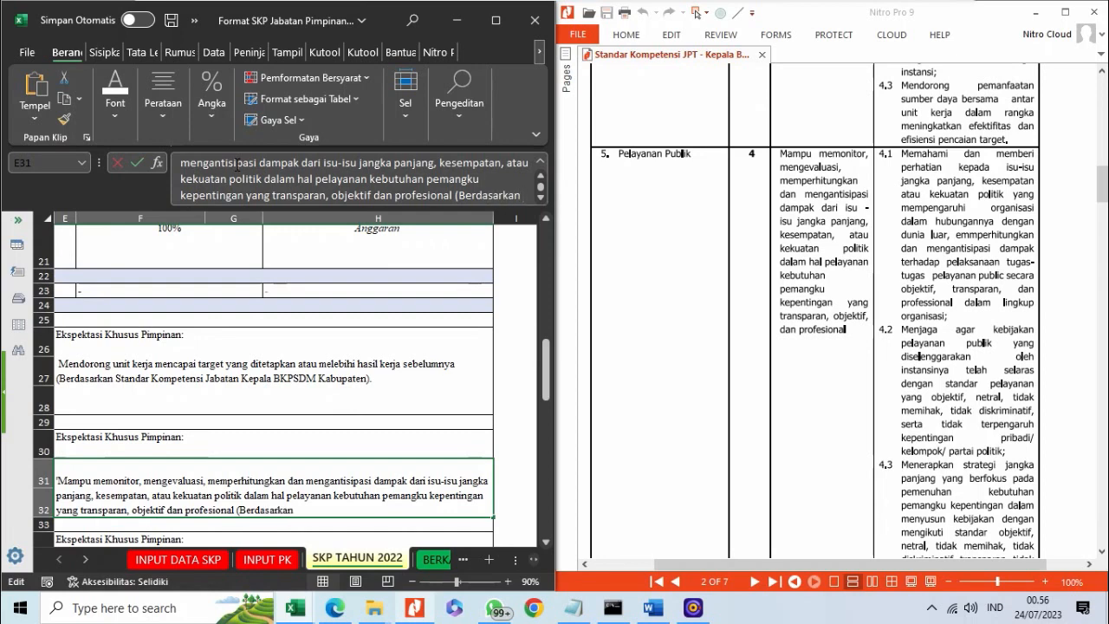
type("Standar Kompe")
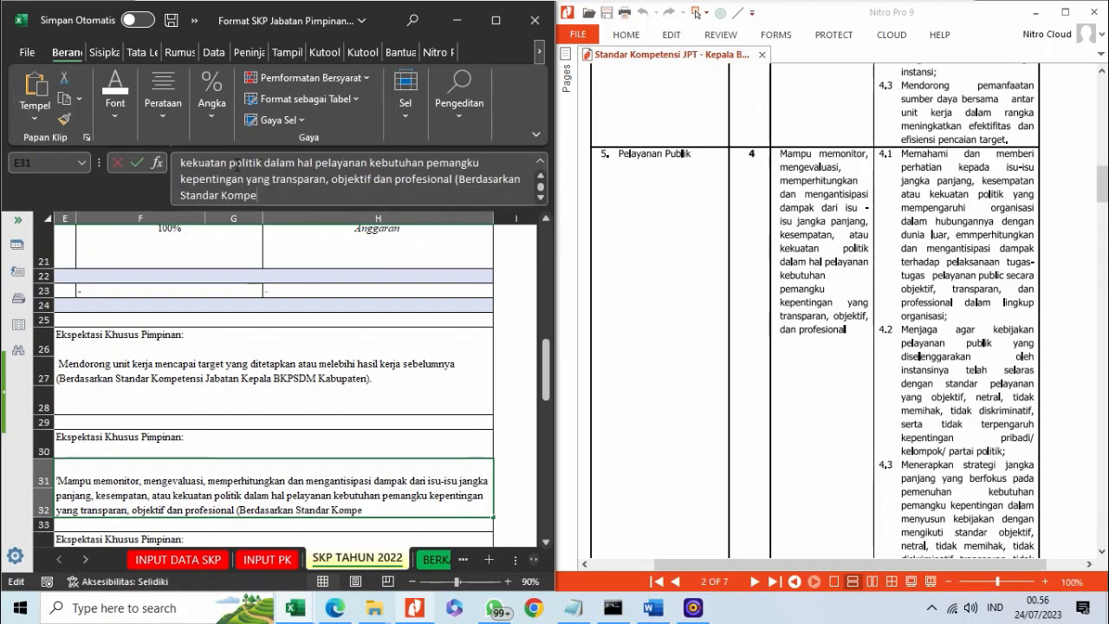
type("tensi Ja")
key("BackSpace")
type("Jab")
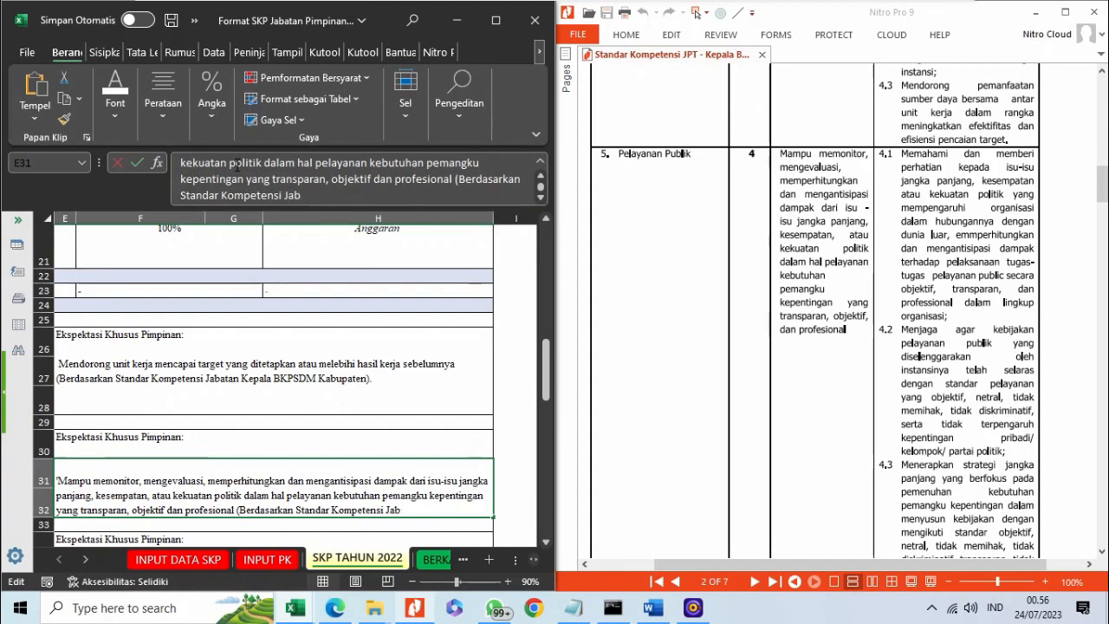
type("atan Kepala BKPSDM K")
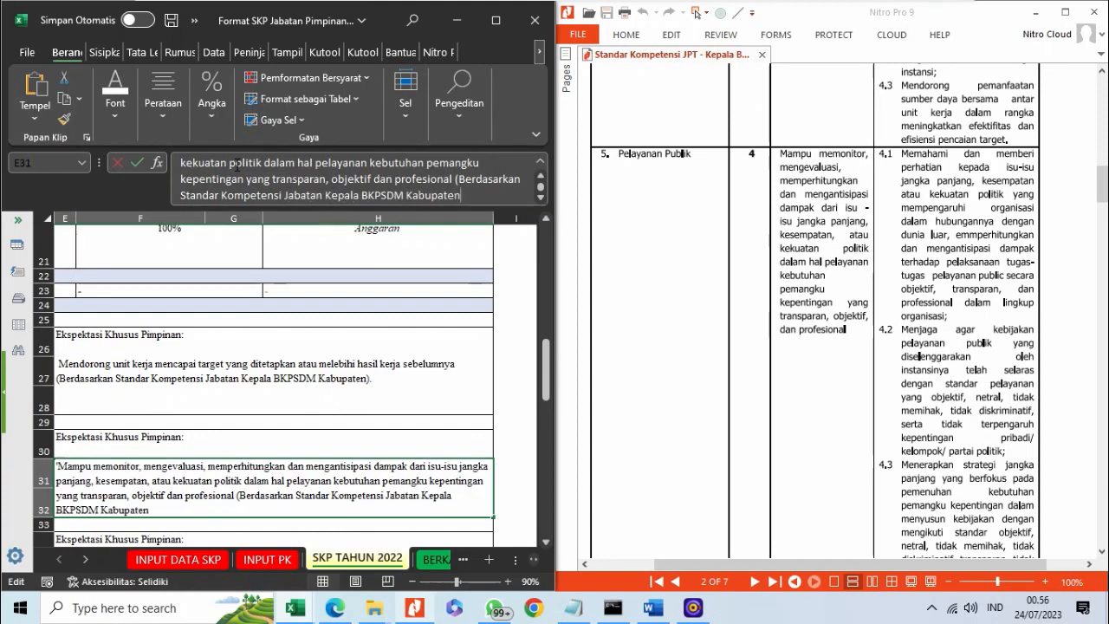
type("abupaten).")
key("Return")
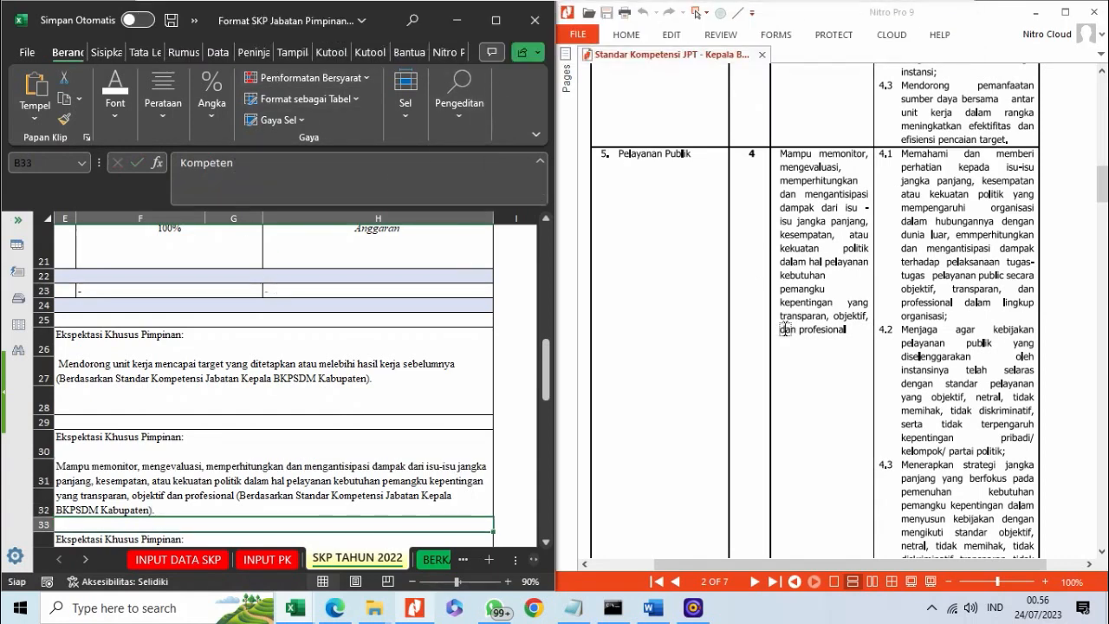
Maximize the workbook window and top-align the special expectation cells E27 and E31 for Berorientasi pelayanan and Akuntabel.
scroll(445, 371, "down", 2)
scroll(445, 371, "down", 1)
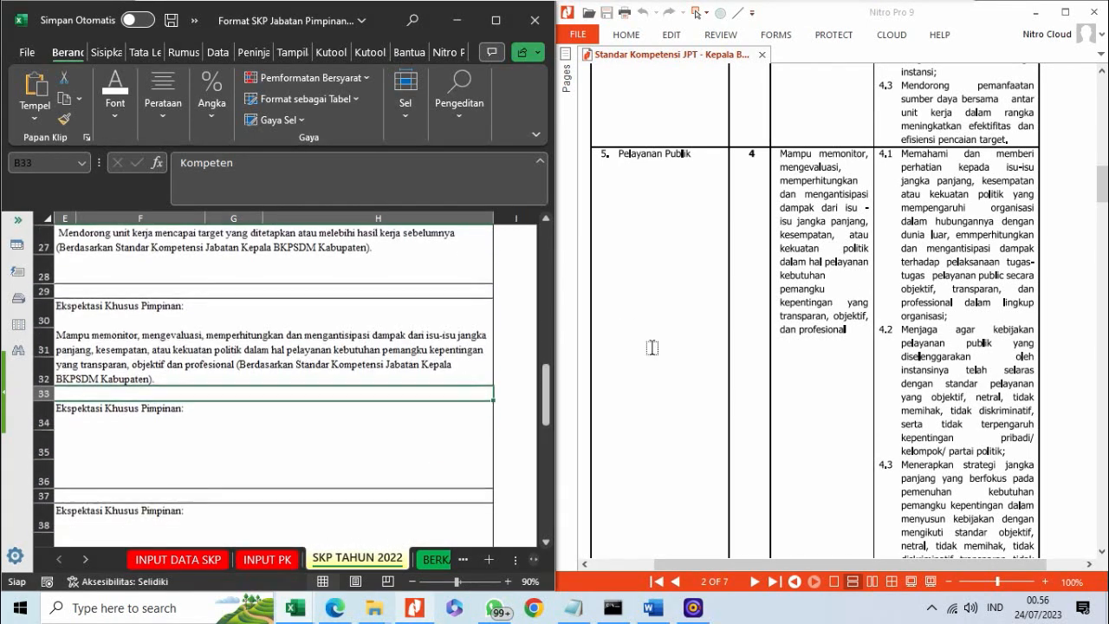
left_click(493, 19)
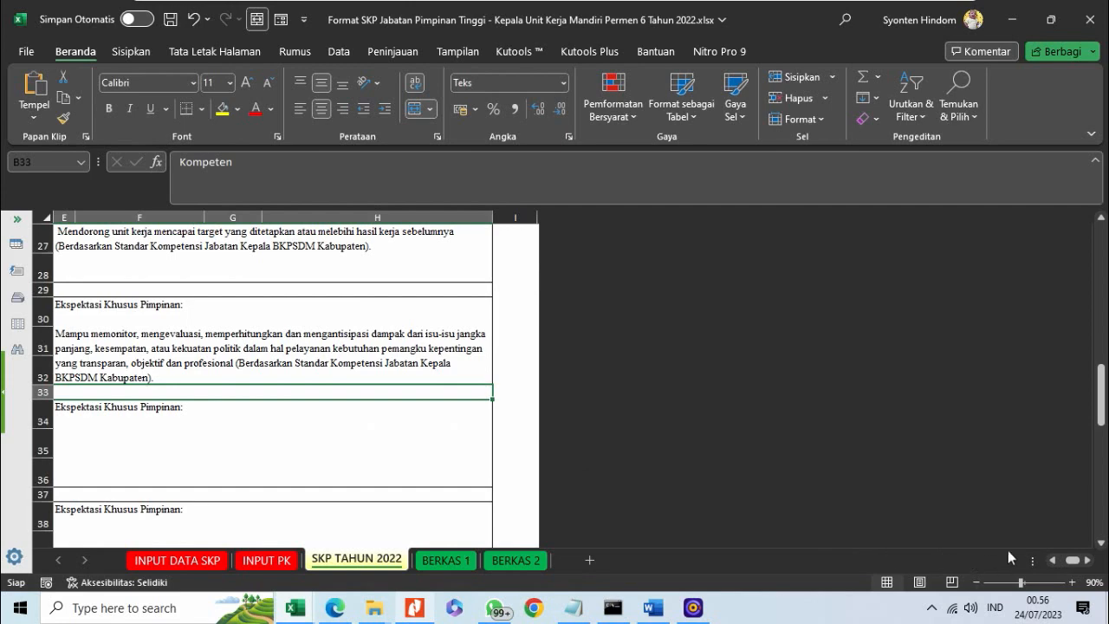
left_click(1053, 561)
left_click(1053, 561)
left_click(1054, 560)
scroll(690, 477, "up", 2)
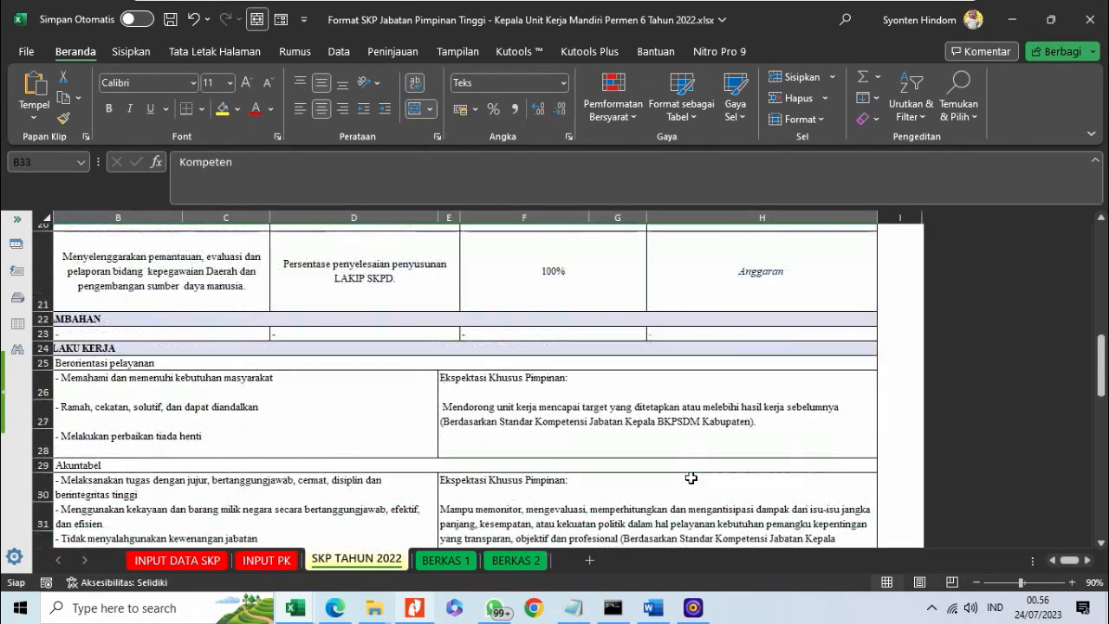
scroll(624, 413, "down", 1)
left_click(559, 323)
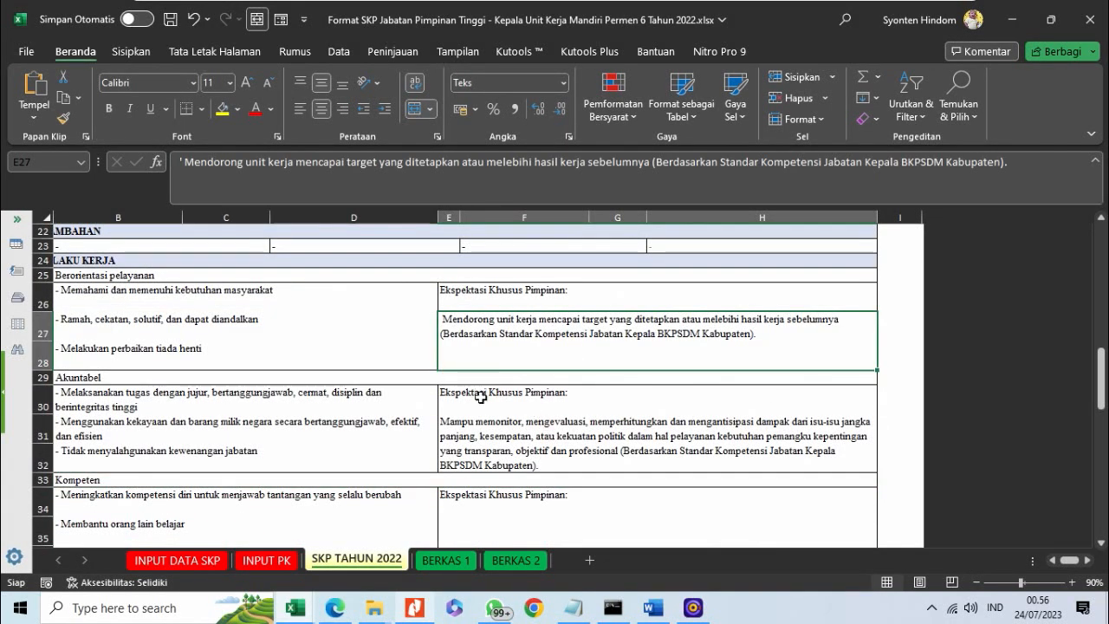
left_click(501, 438, "ctrl")
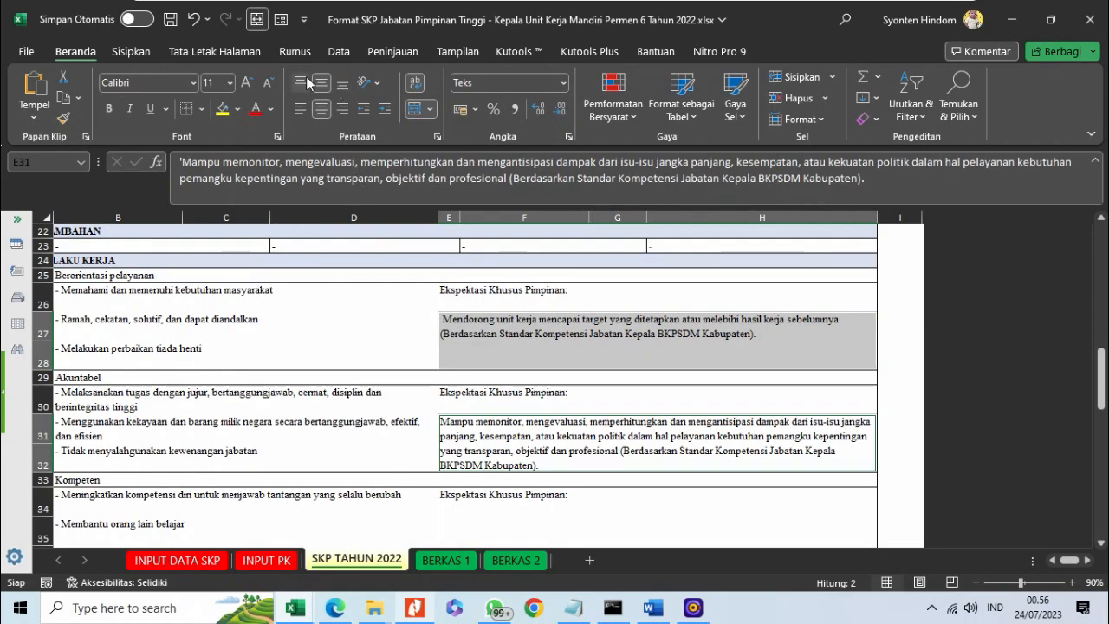
left_click(479, 423)
Look over the SKP TAHUN 2022 sheet and examine the work results and special expectations in the Perilaku Kerja section of BERKAS 1.
scroll(447, 433, "down", 2)
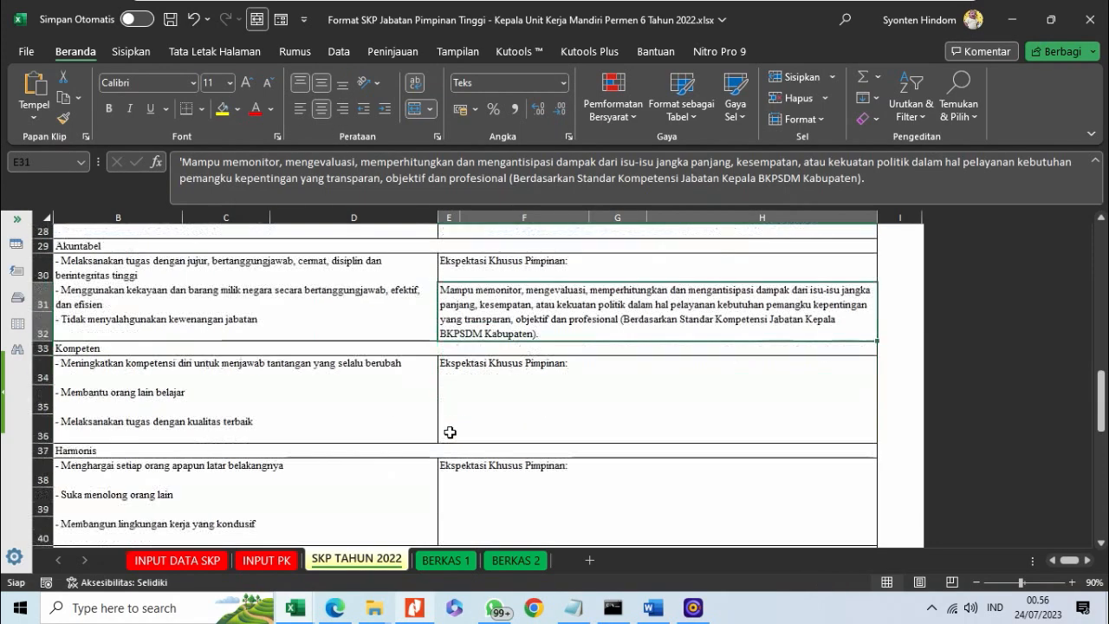
left_click(508, 415)
scroll(488, 416, "up", 3)
scroll(488, 416, "up", 7)
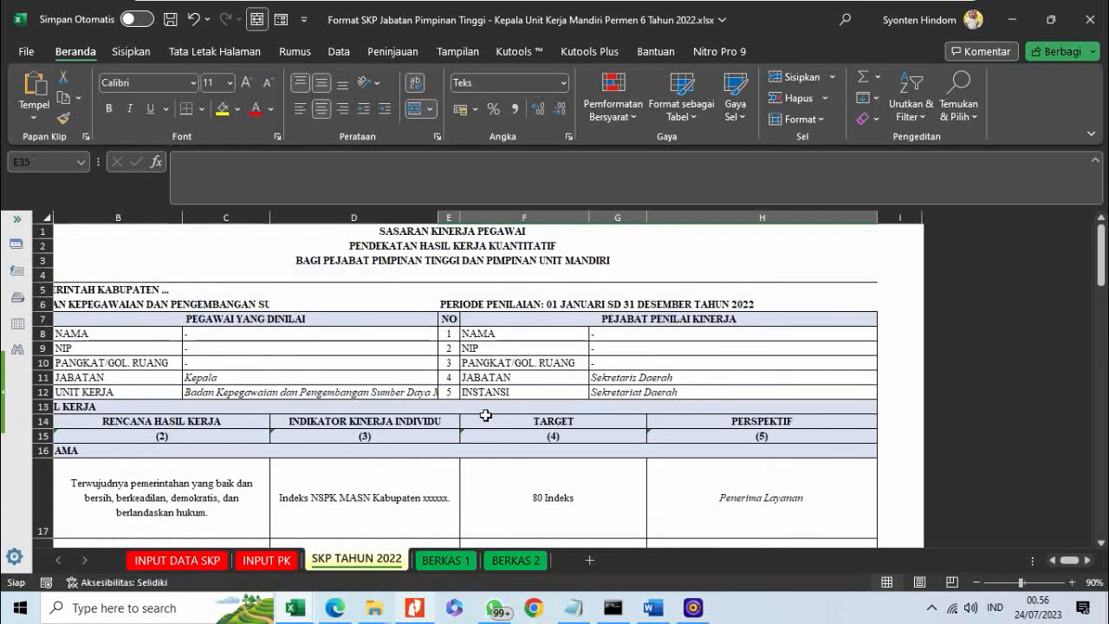
scroll(468, 529, "down", 5)
left_click(447, 560)
scroll(277, 401, "up", 5)
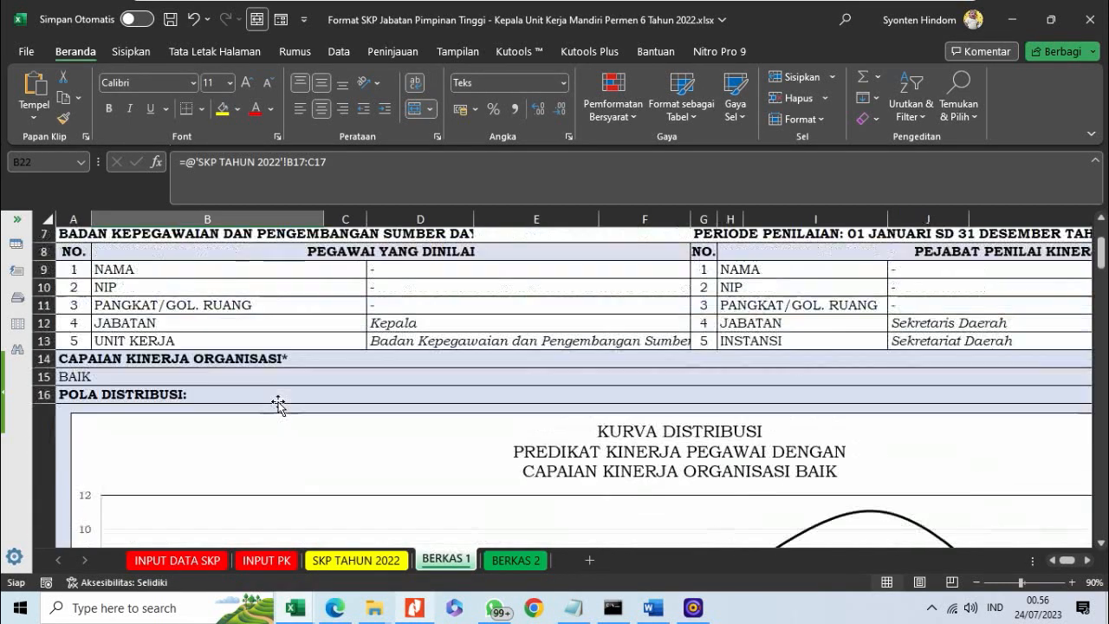
left_click(976, 582)
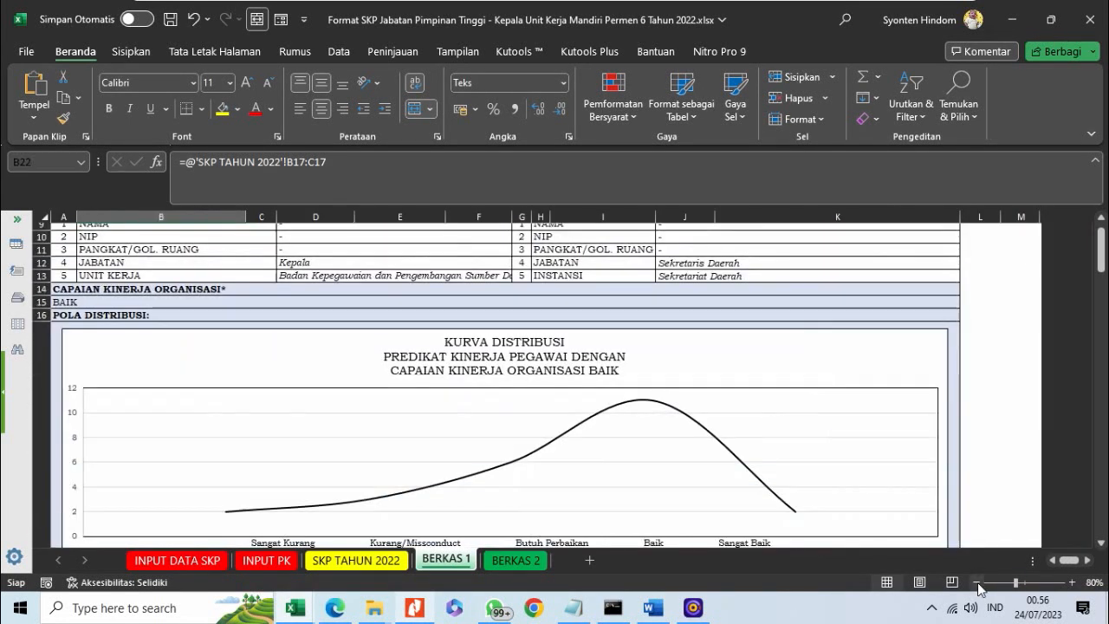
left_click(977, 583)
scroll(549, 436, "down", 6)
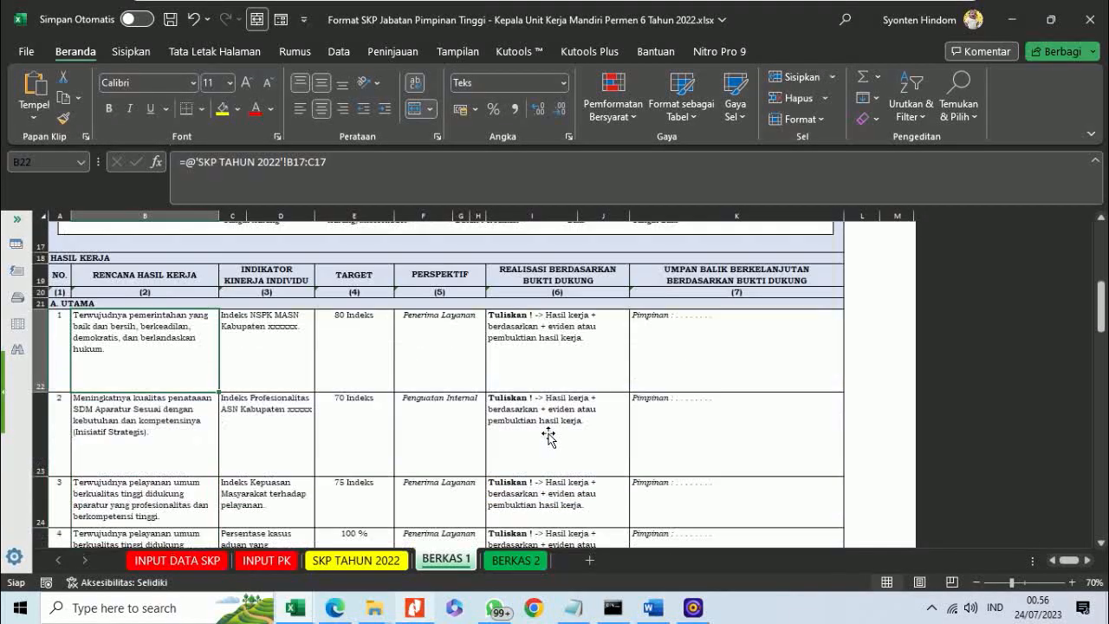
scroll(548, 430, "down", 4)
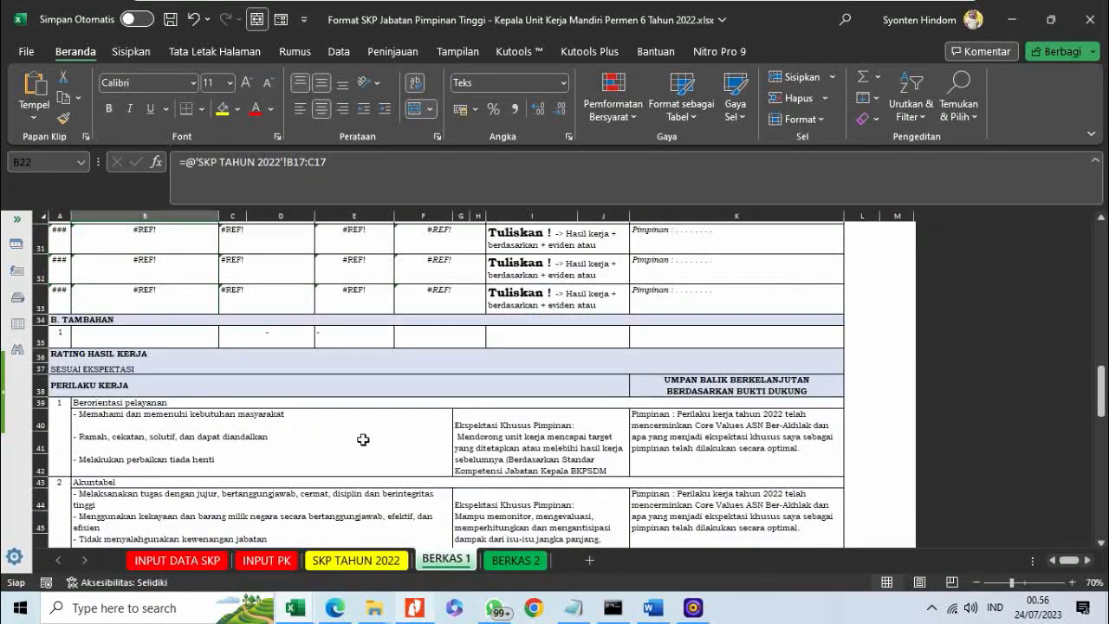
scroll(363, 440, "down", 3)
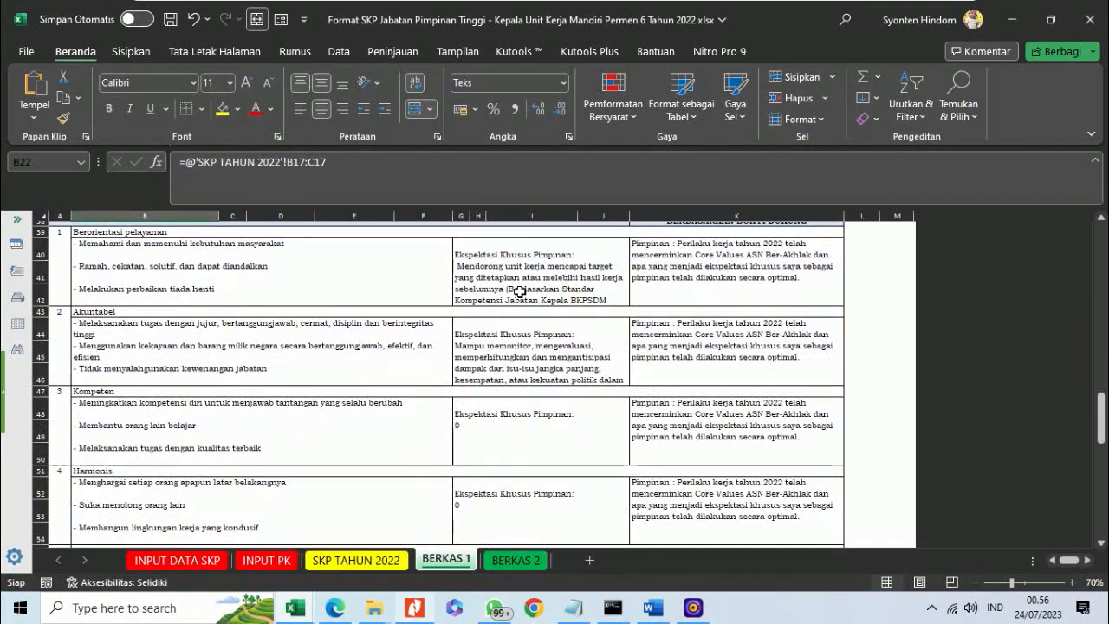
scroll(520, 292, "up", 8)
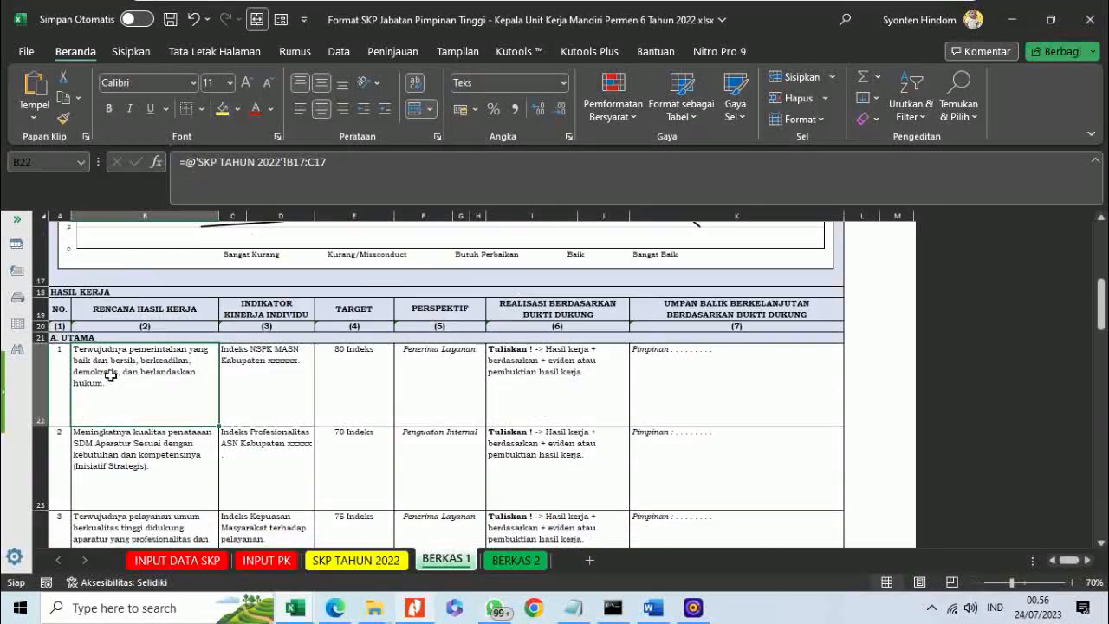
Examine the organisational performance rating, distribution curve and first Rencana Hasil Kerja entry in BERKAS 1, with the sheet enlarged to 90%.
scroll(110, 375, "down", 2)
scroll(121, 378, "up", 6)
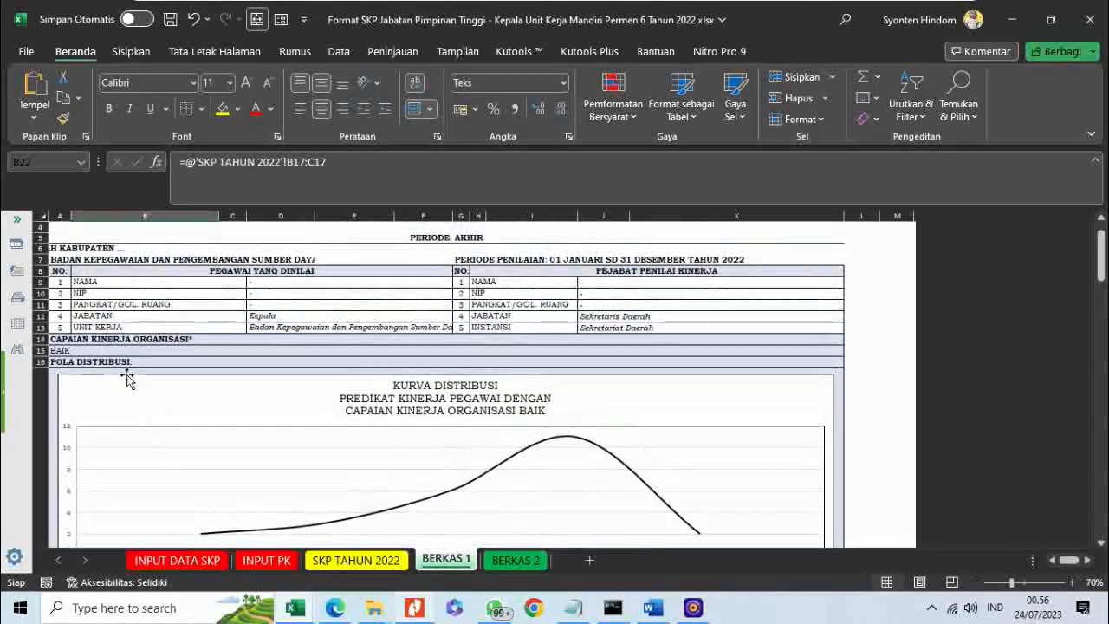
left_click(111, 350)
scroll(110, 354, "down", 4)
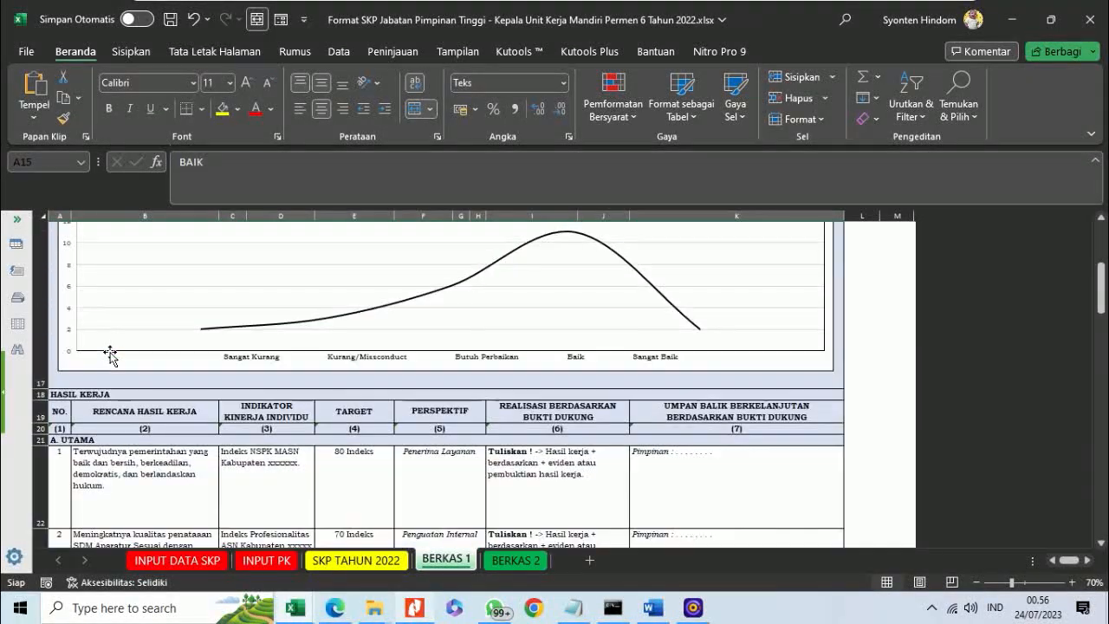
scroll(110, 354, "up", 5)
scroll(110, 353, "down", 5)
scroll(110, 353, "up", 3)
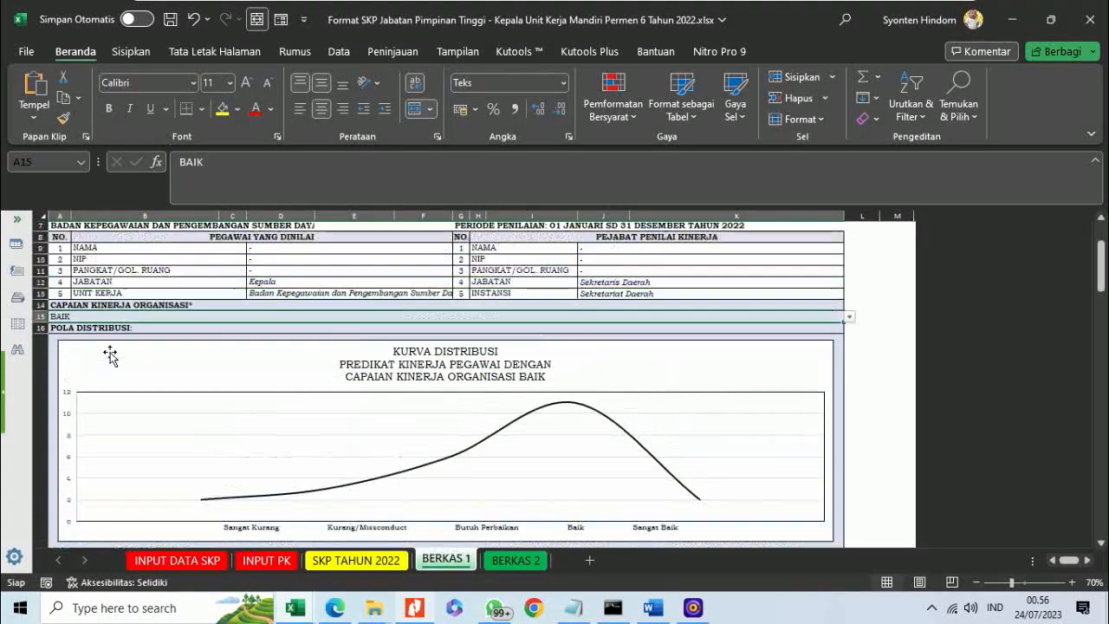
scroll(110, 355, "up", 1)
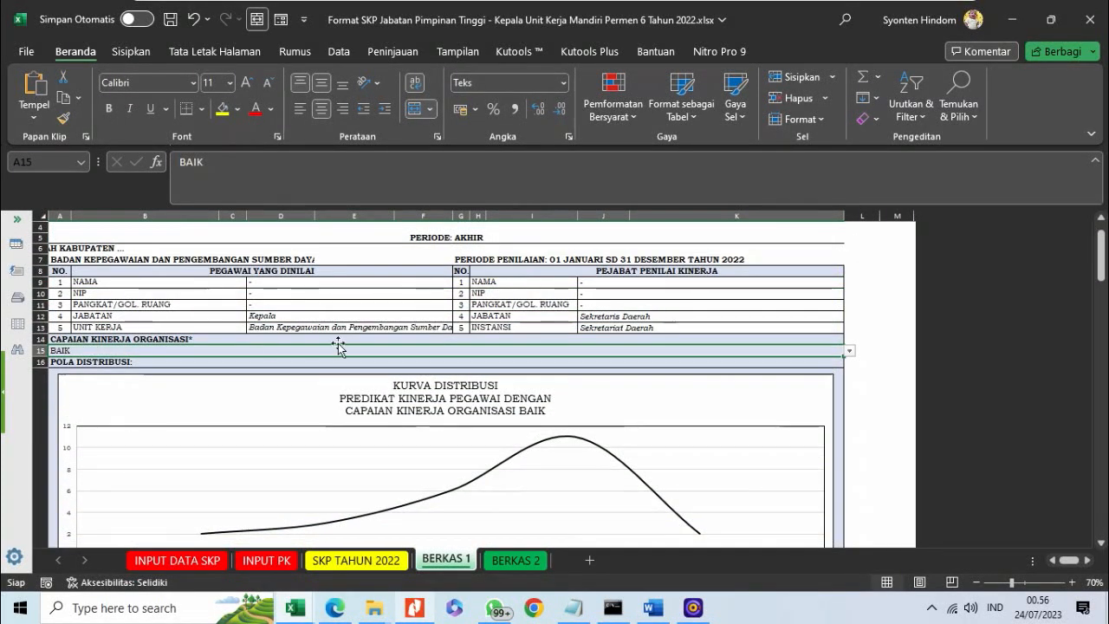
scroll(403, 317, "down", 4)
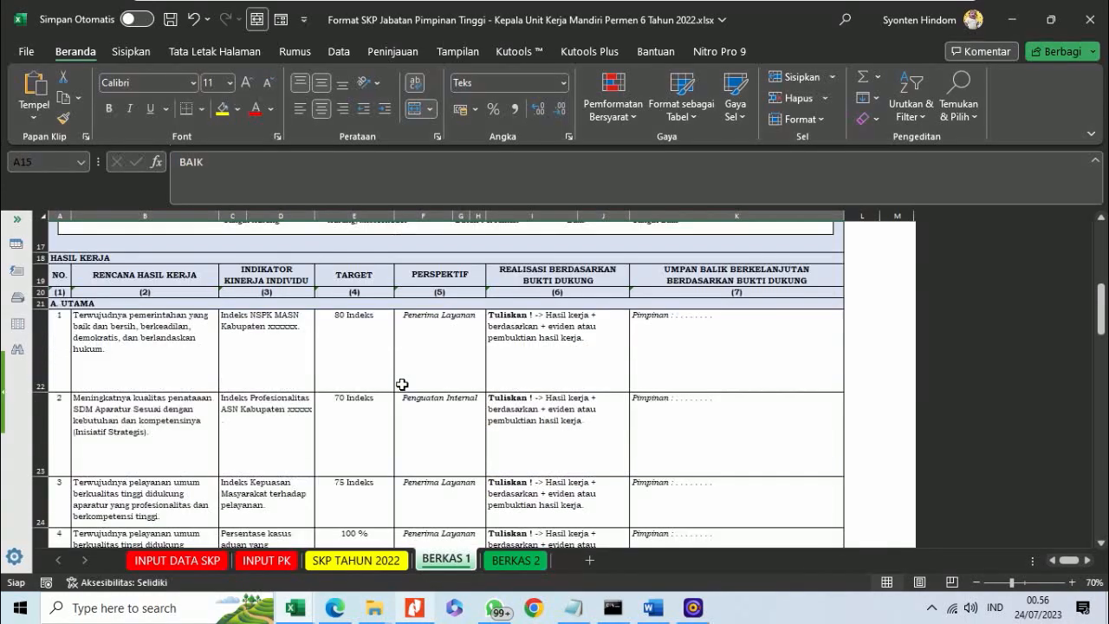
left_click(1075, 581)
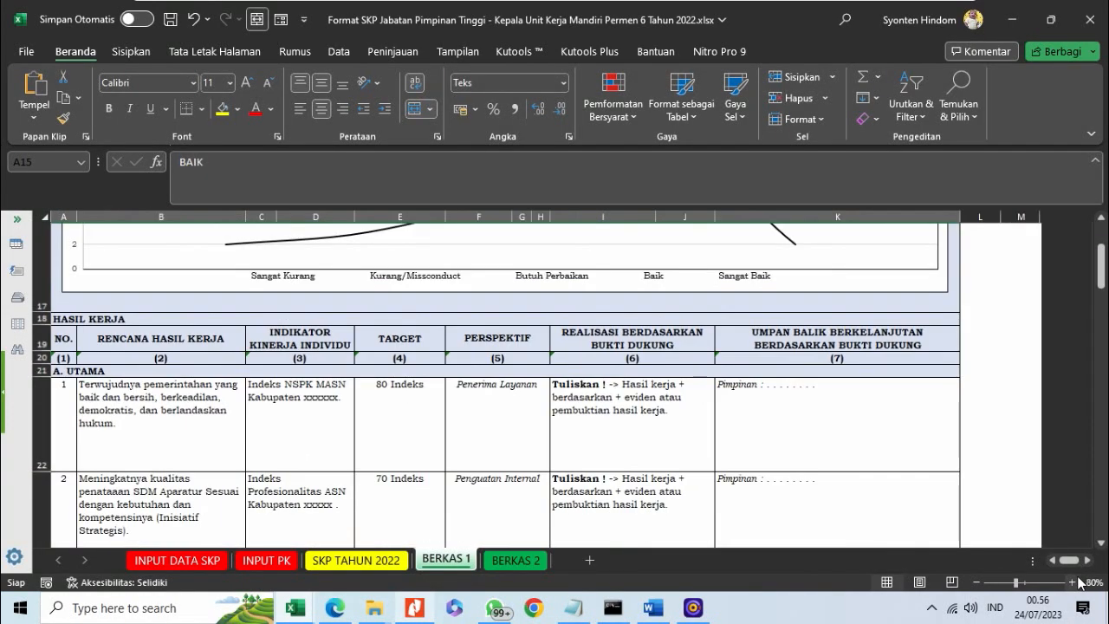
left_click(1075, 580)
scroll(698, 440, "down", 3)
scroll(696, 439, "up", 6)
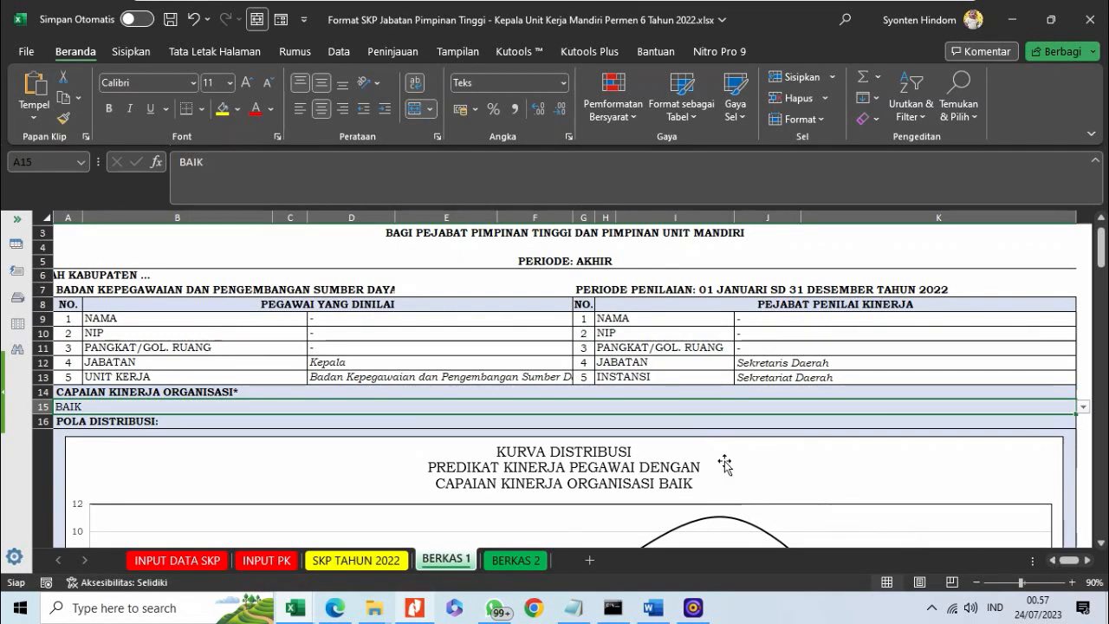
scroll(725, 459, "down", 6)
scroll(725, 457, "up", 2)
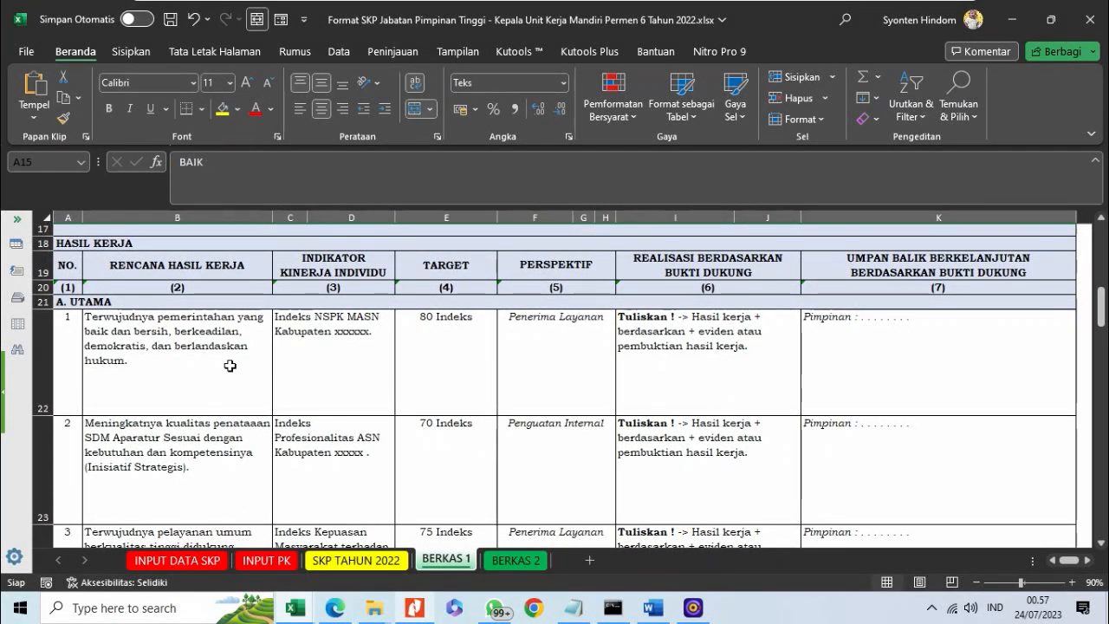
left_click(229, 365)
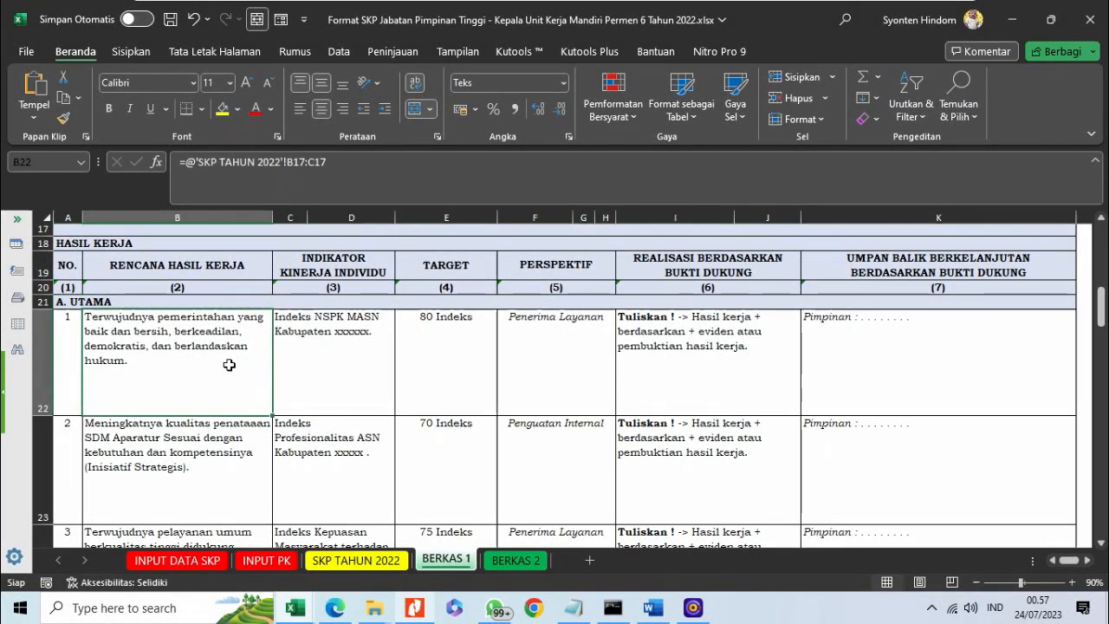
In INPUT PK, add "(Berdasarkan penugasan dari Bupati)" before the full stop of the first strategic target in B6.
left_click(265, 561)
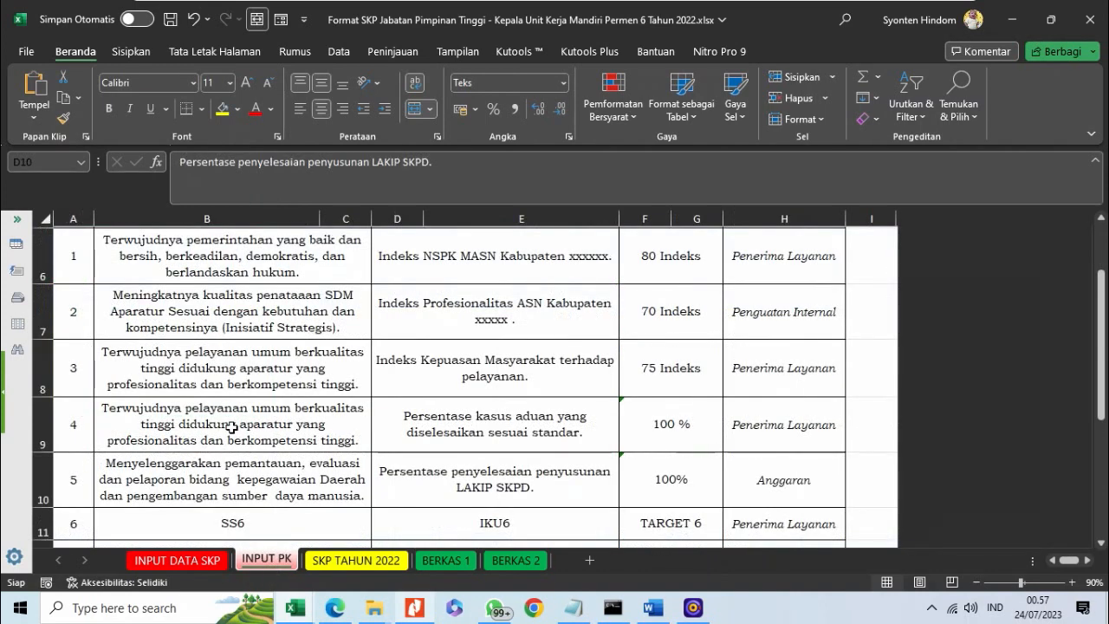
scroll(229, 425, "up", 2)
left_click(277, 369)
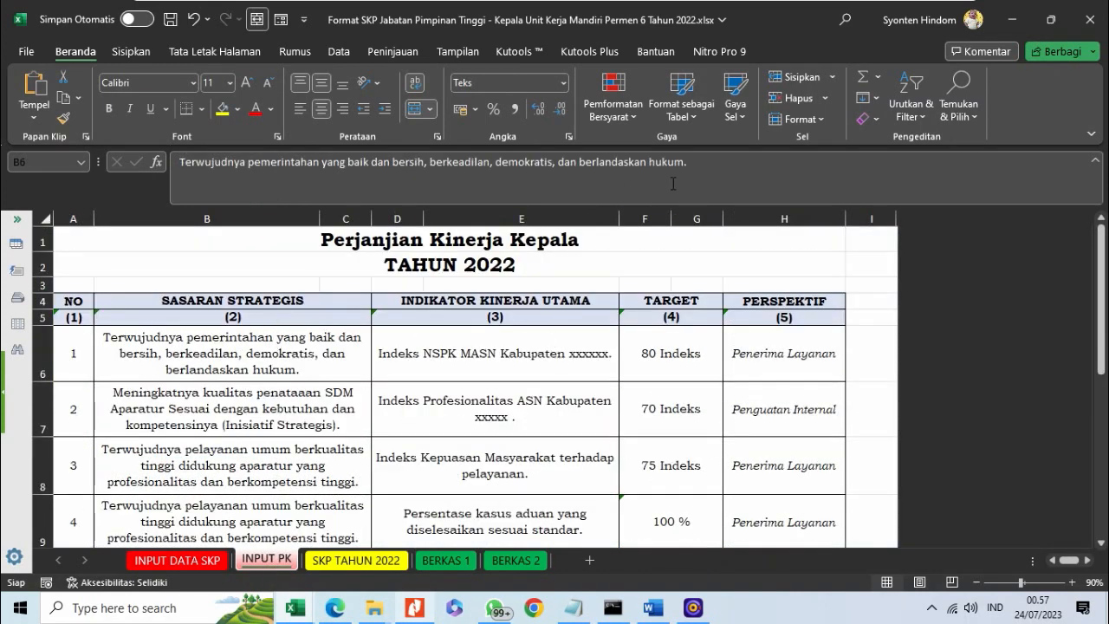
left_click(672, 184)
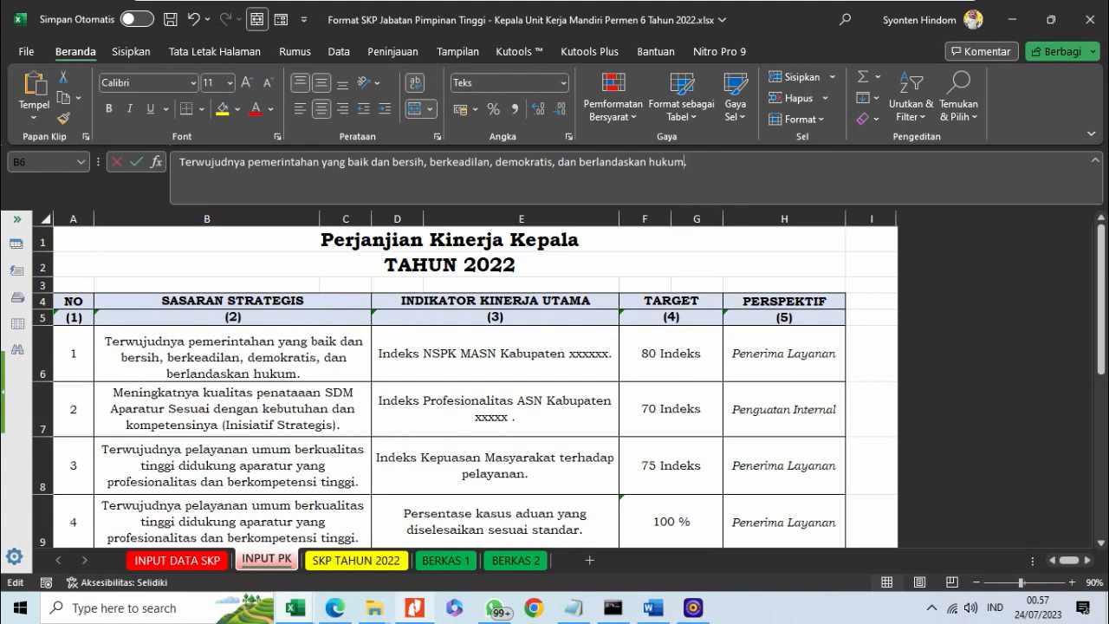
key("Left")
type("(")
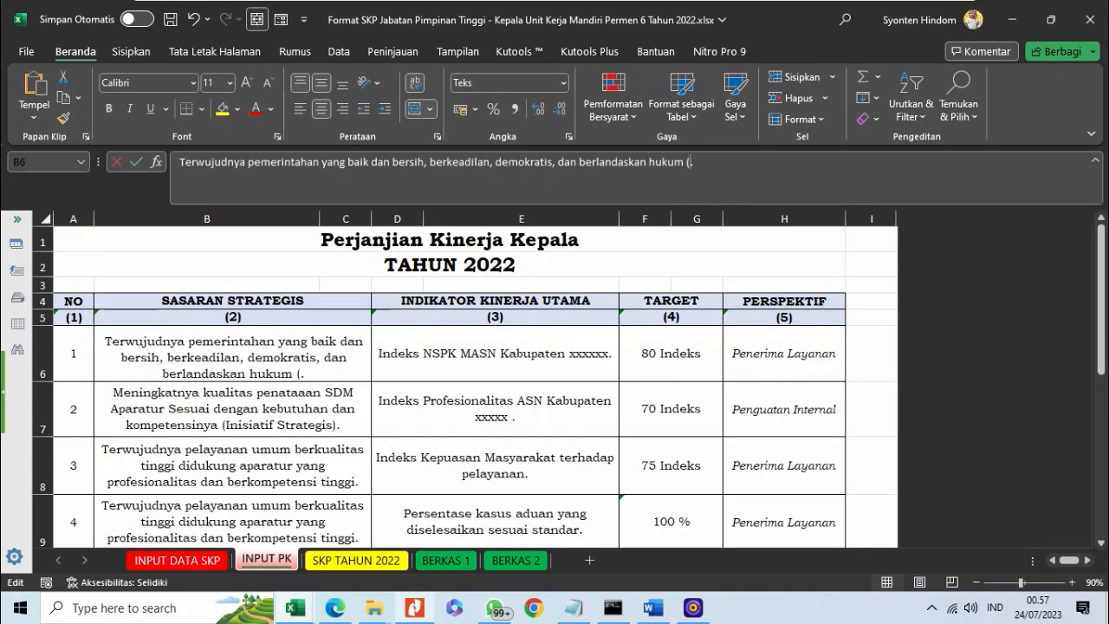
type("Berdasrka")
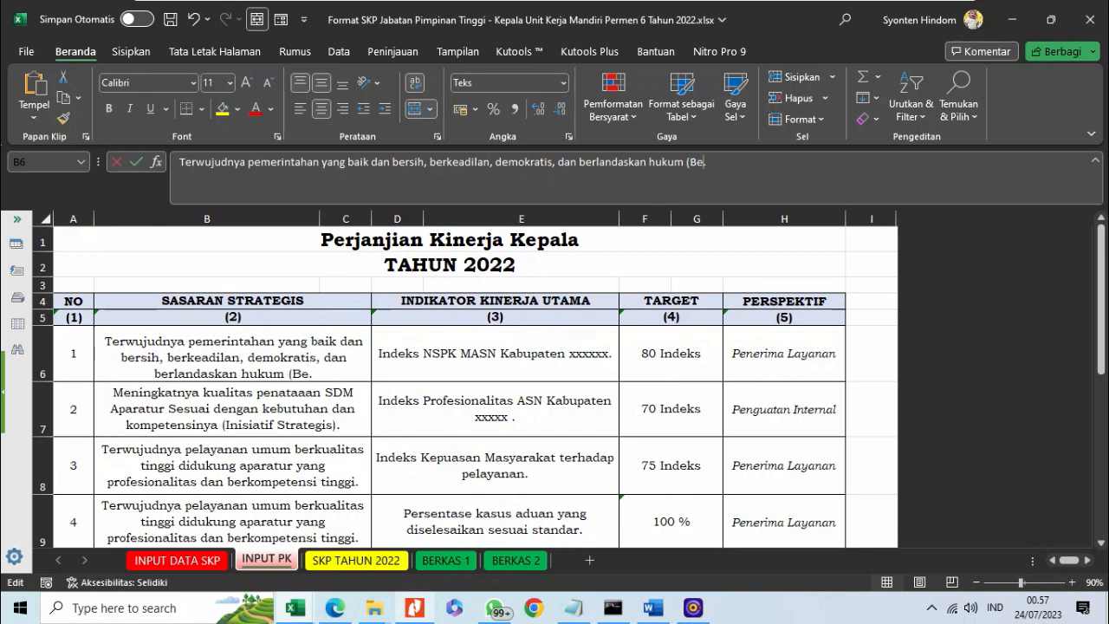
key("BackSpace")
key("BackSpace")
key("BackSpace")
key("BackSpace")
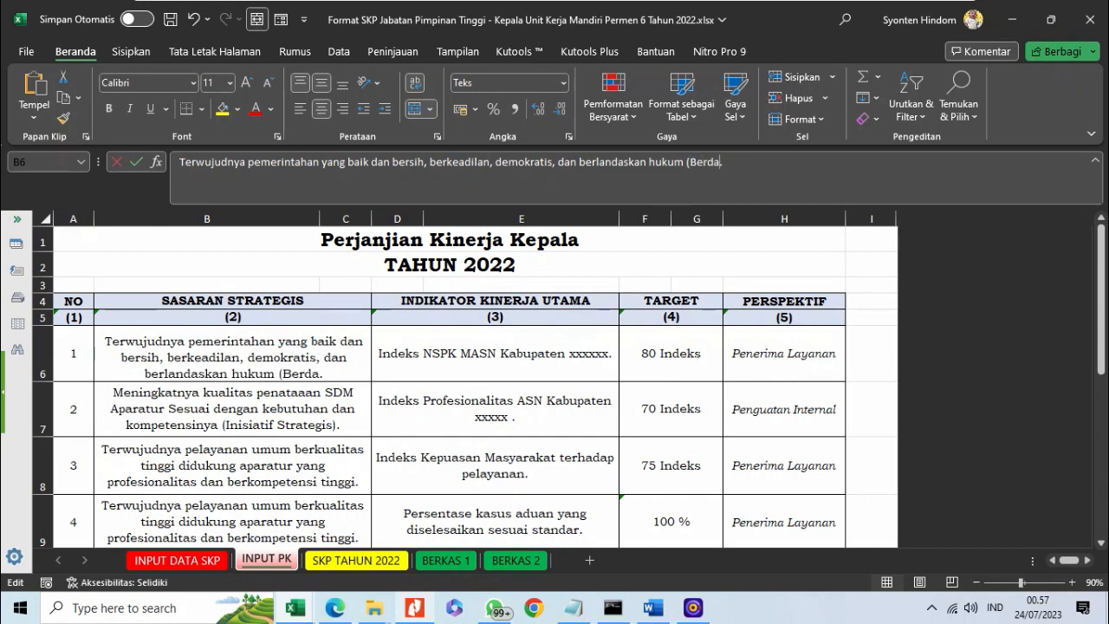
type("sarkan penu")
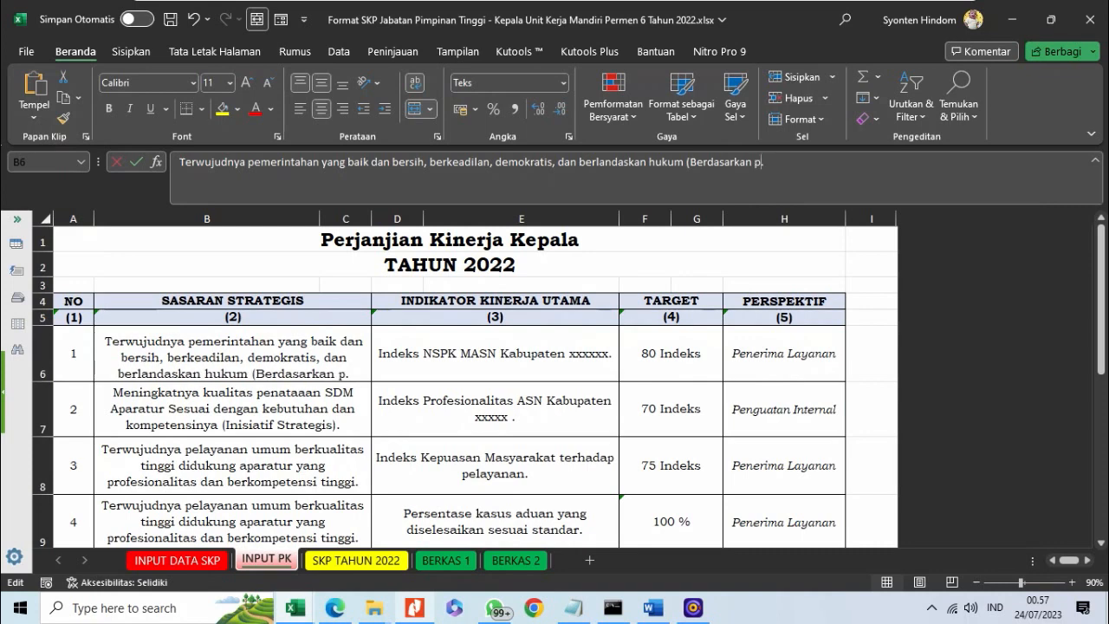
type("gasan dari Bup")
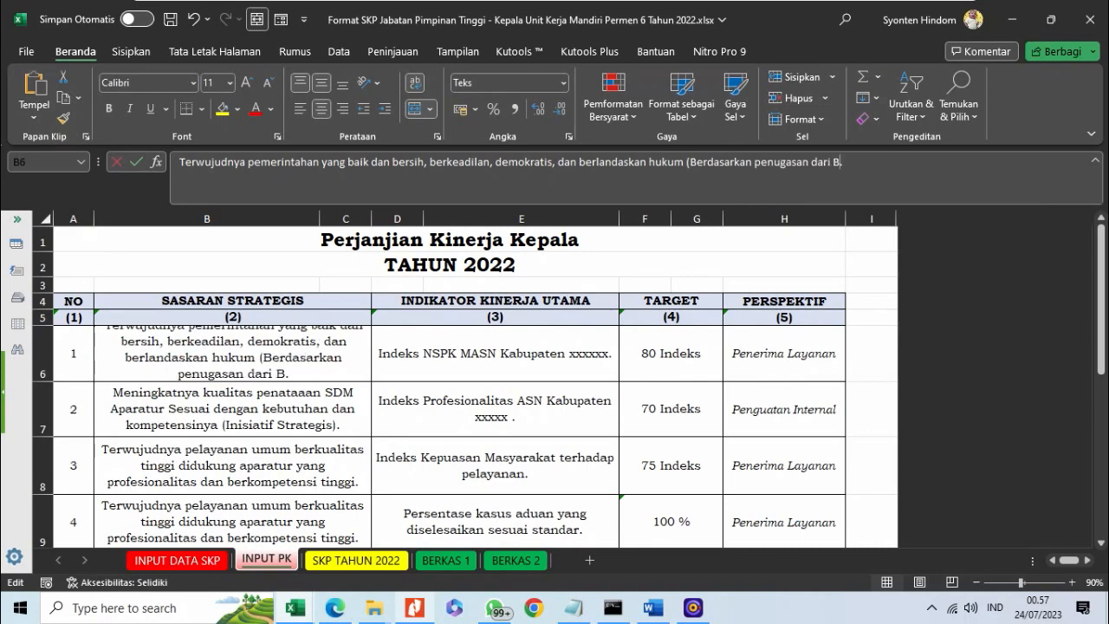
type("ati)")
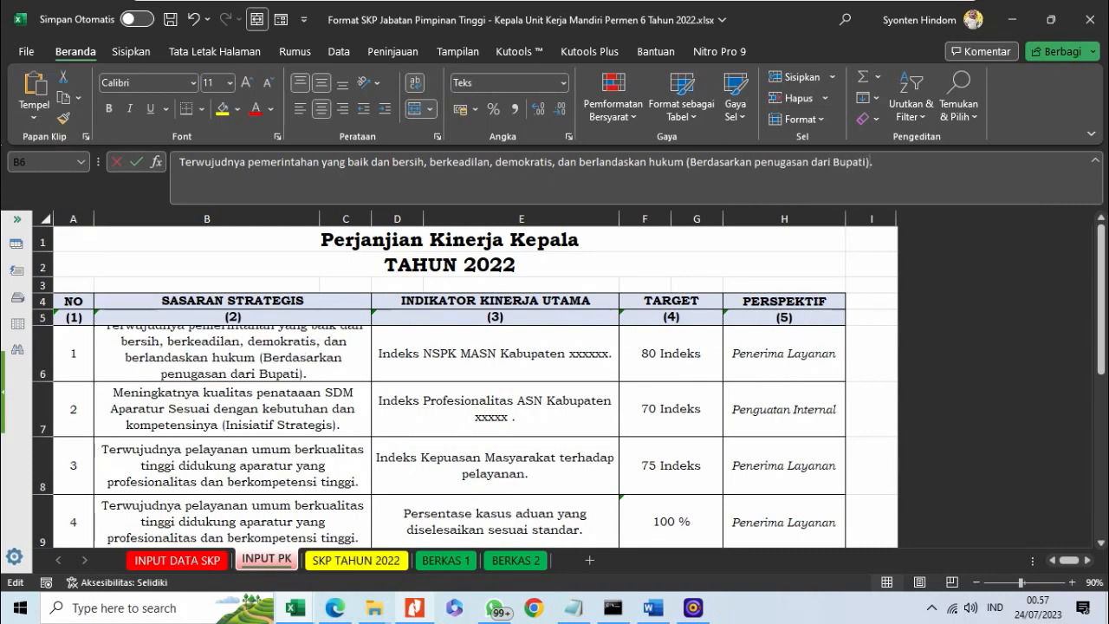
key("Return")
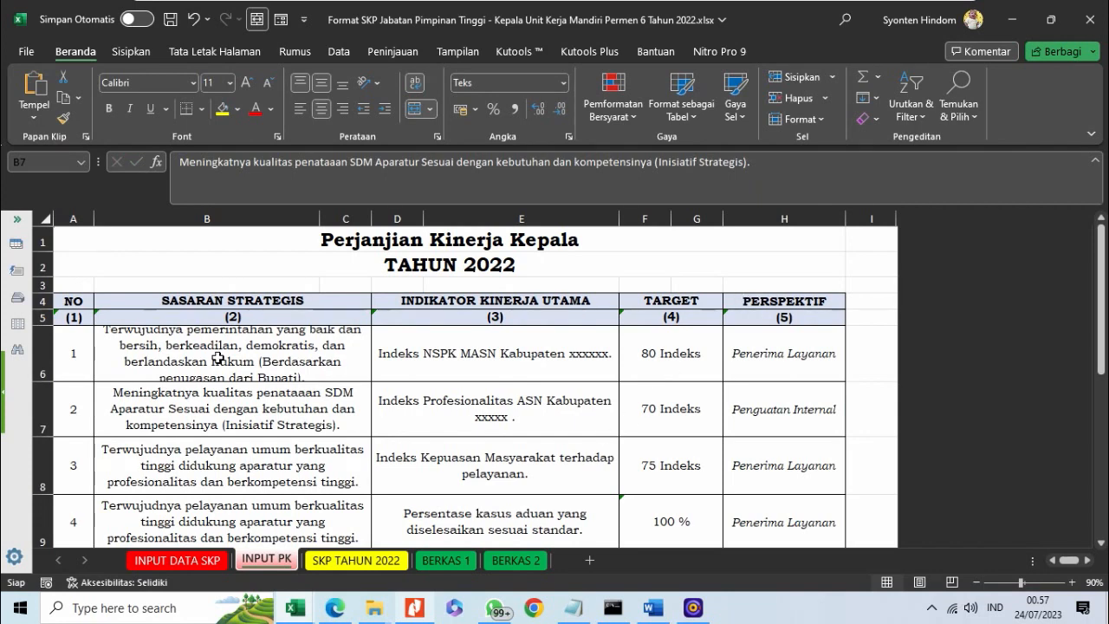
Change the bracketed note of the second strategic target in B7 to "(Berdasarkan Inisiatif Strategis Pimpinan)".
scroll(216, 367, "down", 1)
scroll(215, 367, "down", 1)
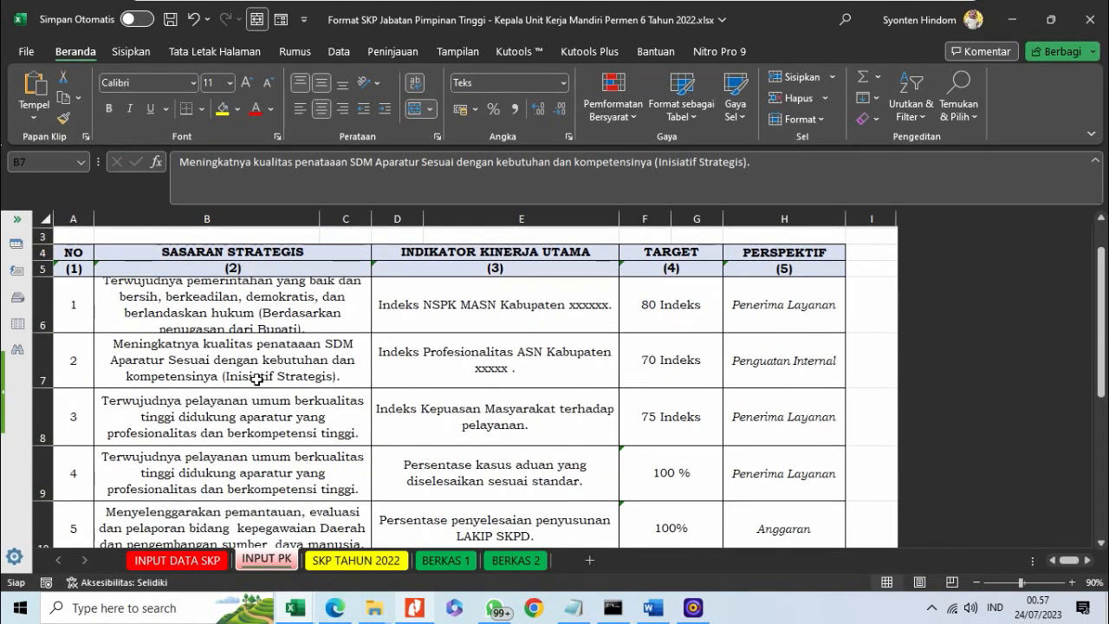
left_click(236, 305)
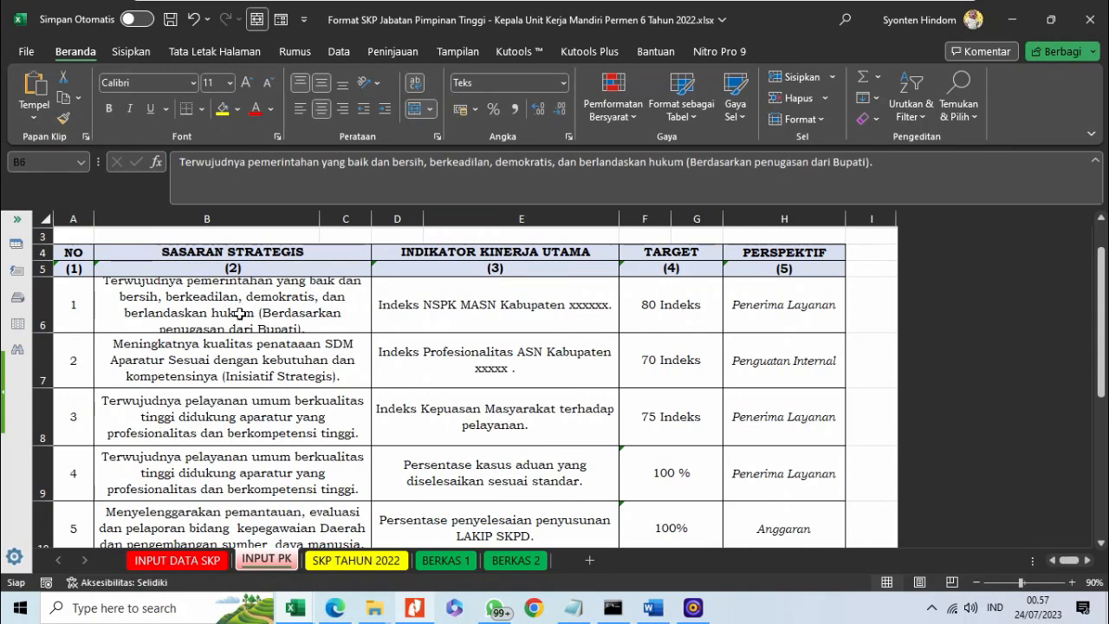
double_click(259, 365)
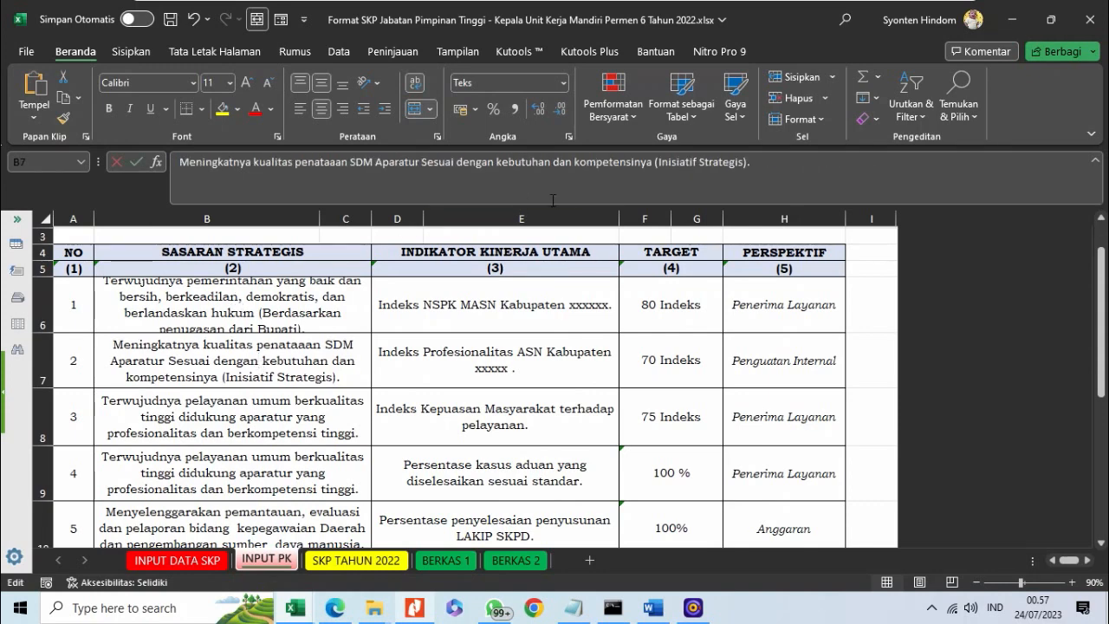
left_click(657, 161)
type("Berda")
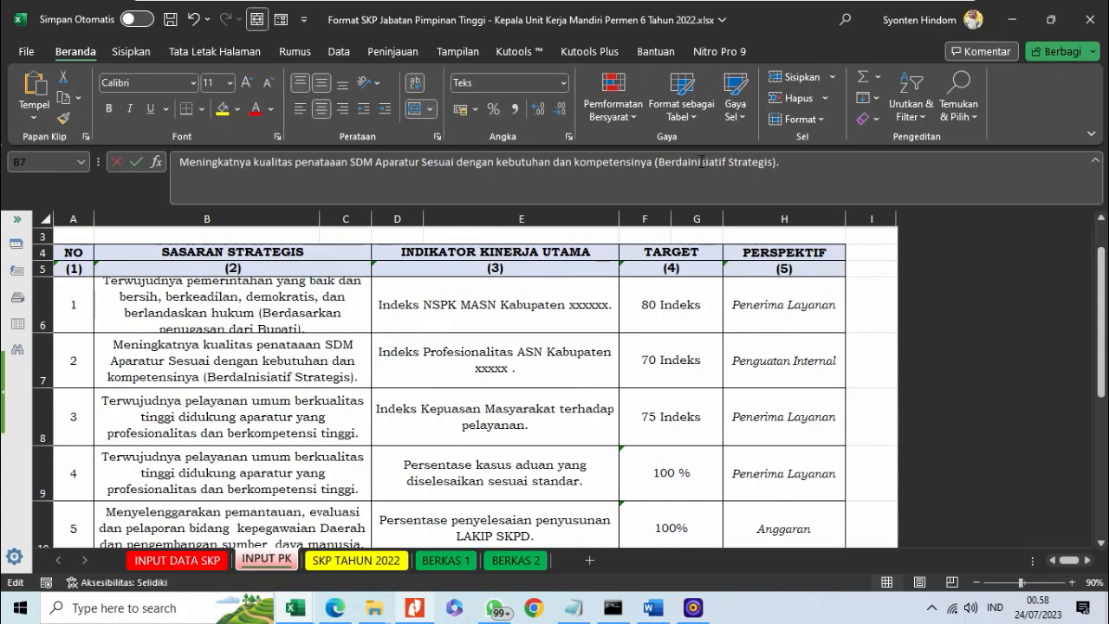
type("sarkan Inisiatif")
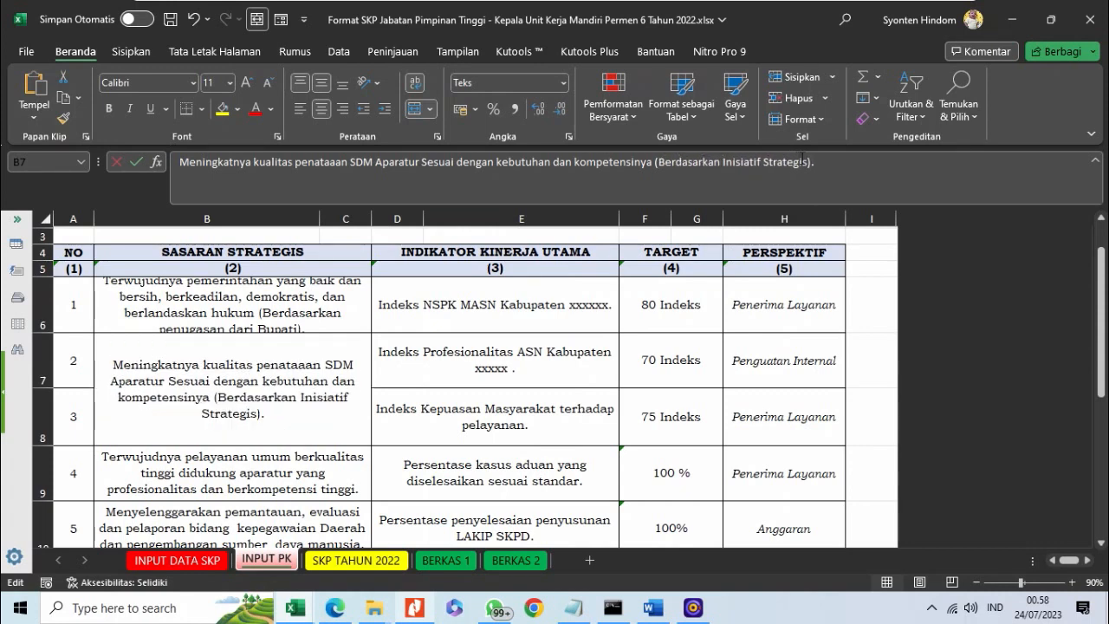
type(" Strategis Pimpinan")
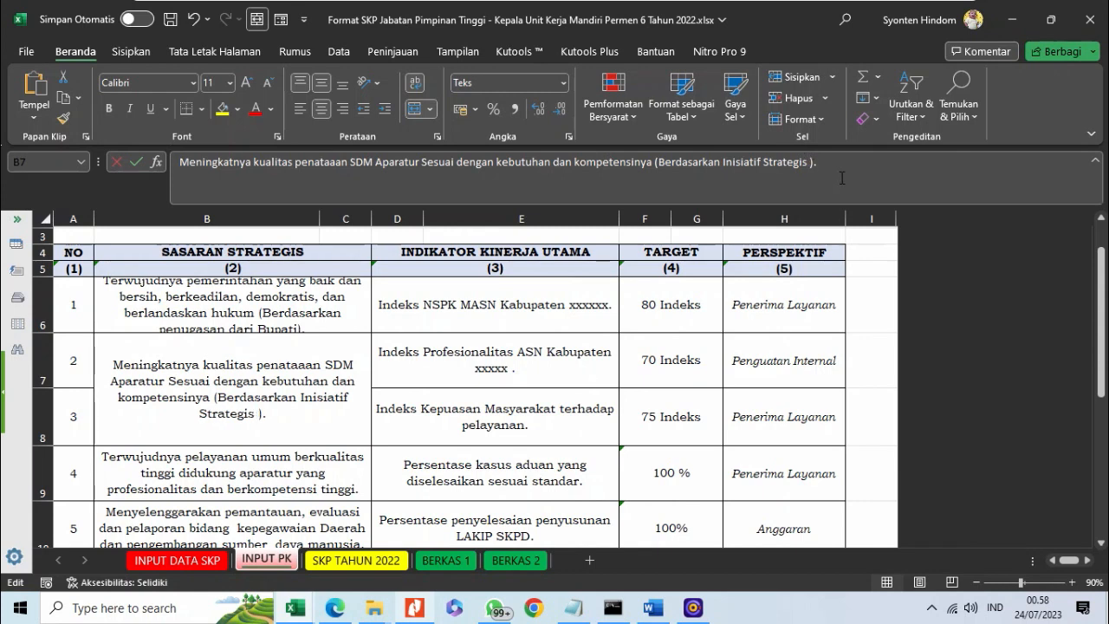
key("Return")
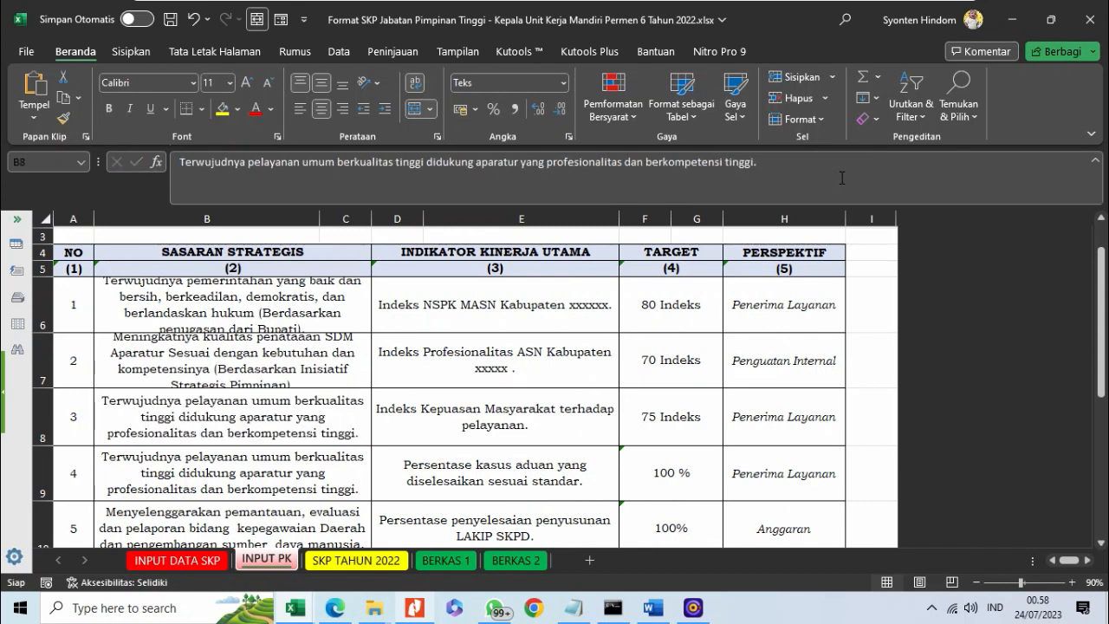
Increase the heights of rows 6 and 7 in INPUT PK so the extended strategic targets fit their cells.
left_click(219, 295)
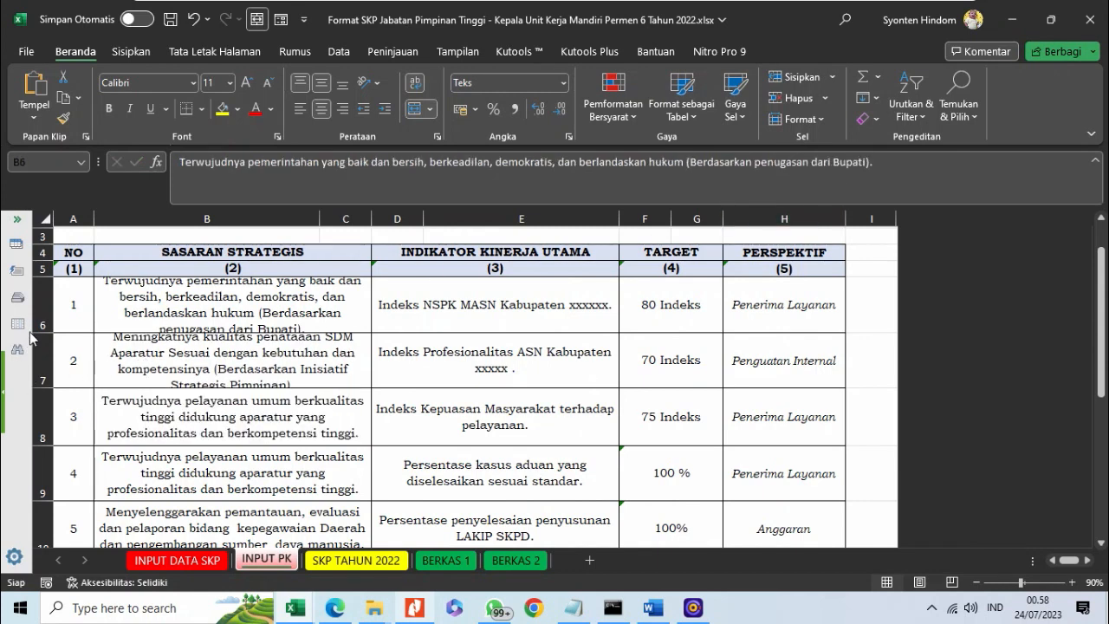
left_click_drag(34, 332, 35, 353)
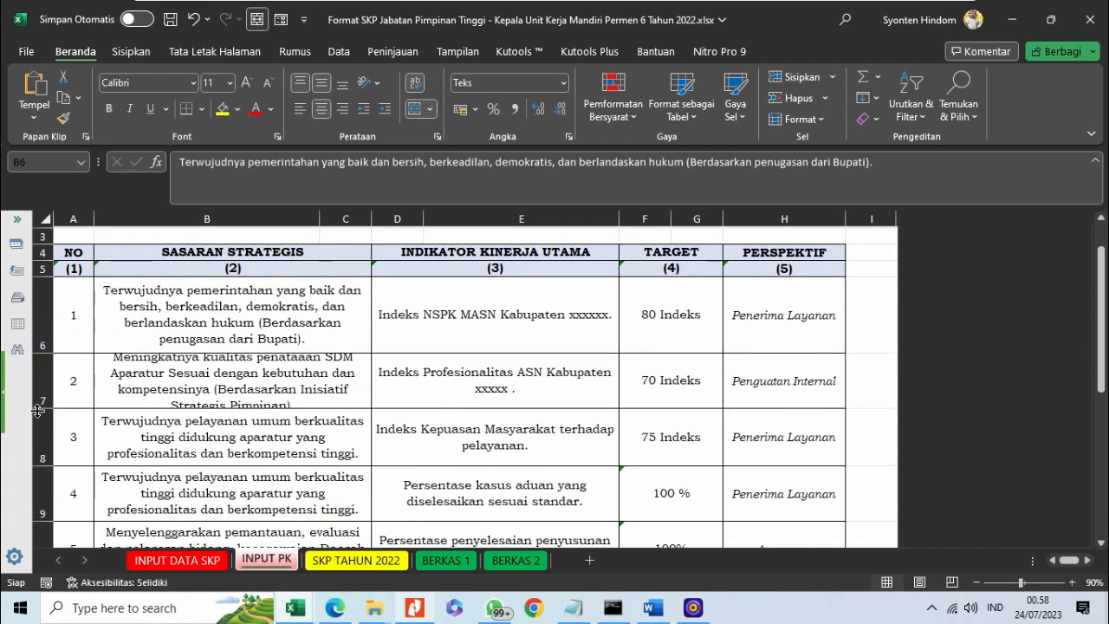
left_click_drag(38, 408, 38, 419)
scroll(250, 388, "down", 1)
left_click(262, 440)
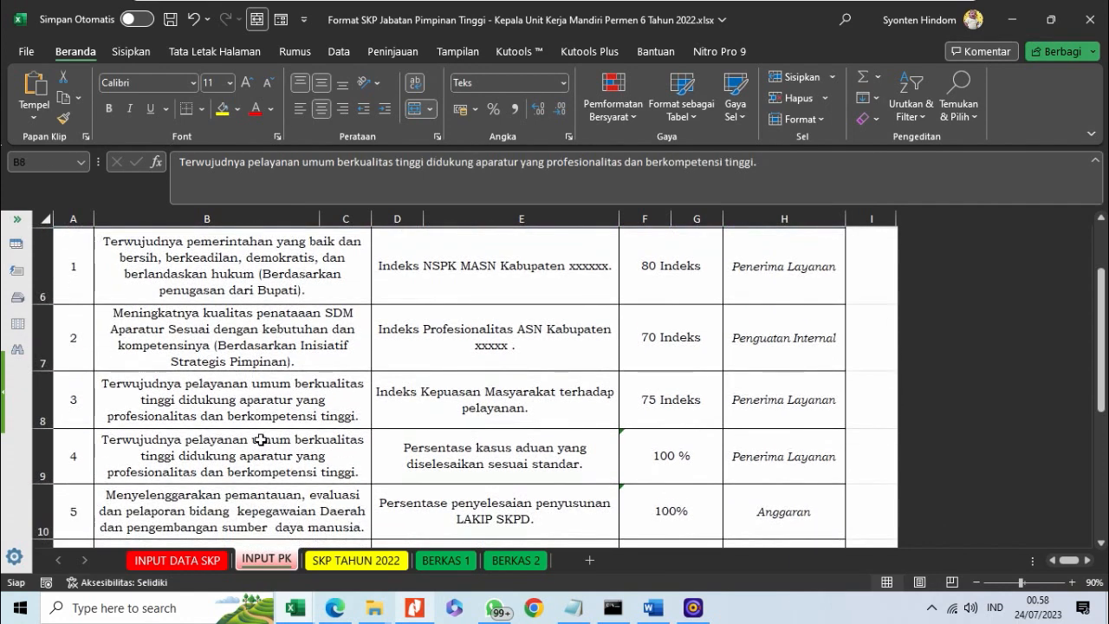
left_click_drag(274, 491, 388, 525)
Check the linked Rencana Hasil Kerja entries in BERKAS 1 and examine the realisation and indicator cells of the first work result.
left_click(468, 566)
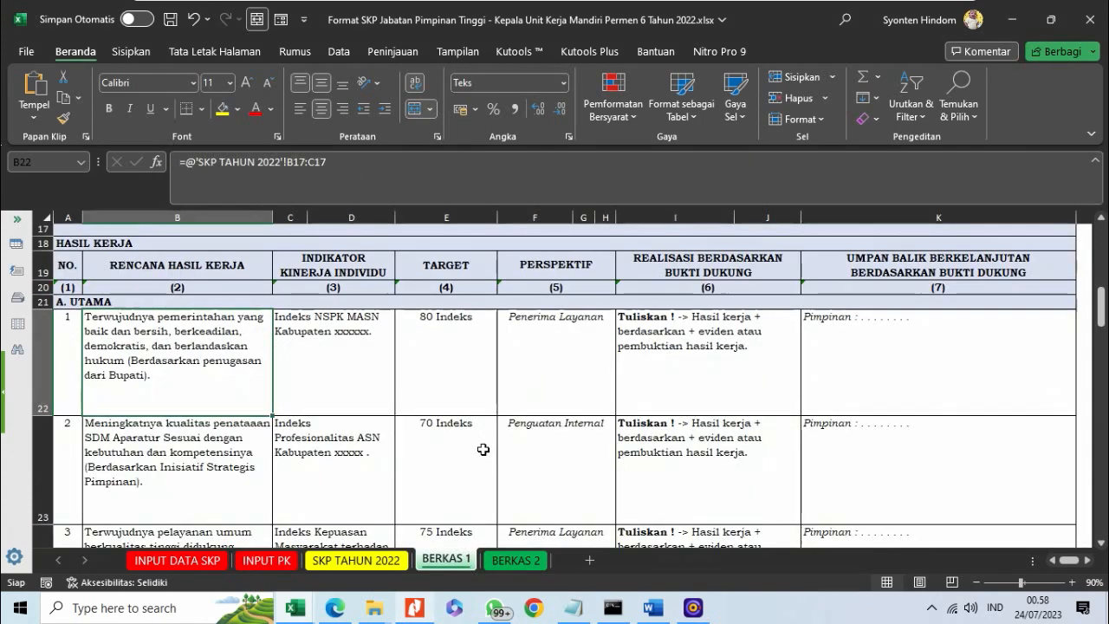
scroll(485, 448, "up", 1)
scroll(199, 458, "down", 2)
left_click(171, 404)
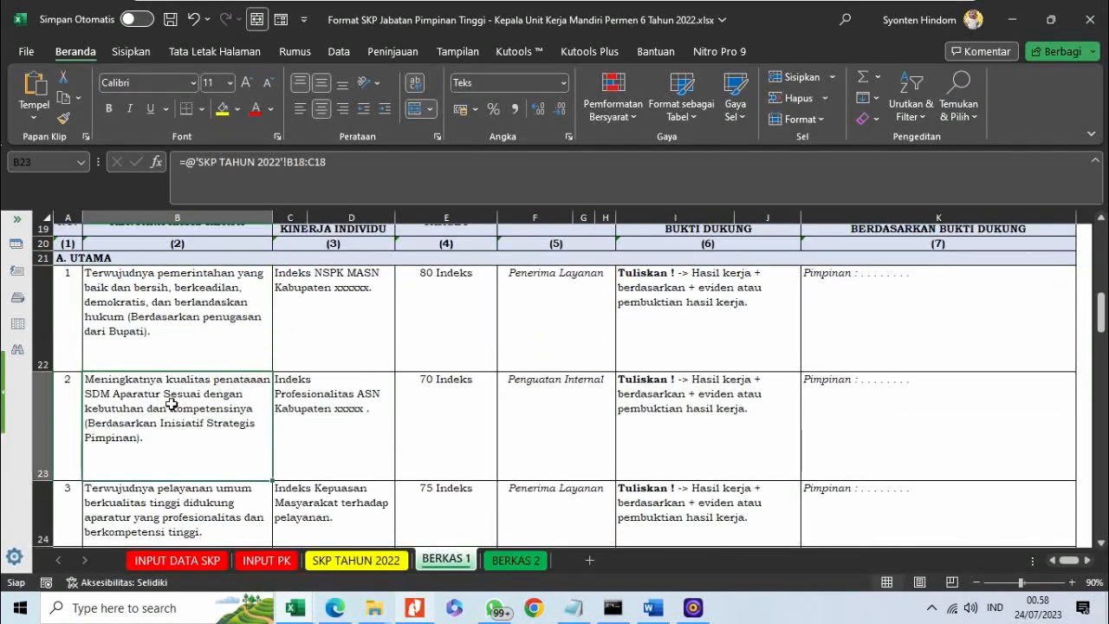
scroll(172, 404, "down", 2)
left_click(176, 411)
scroll(191, 425, "up", 5)
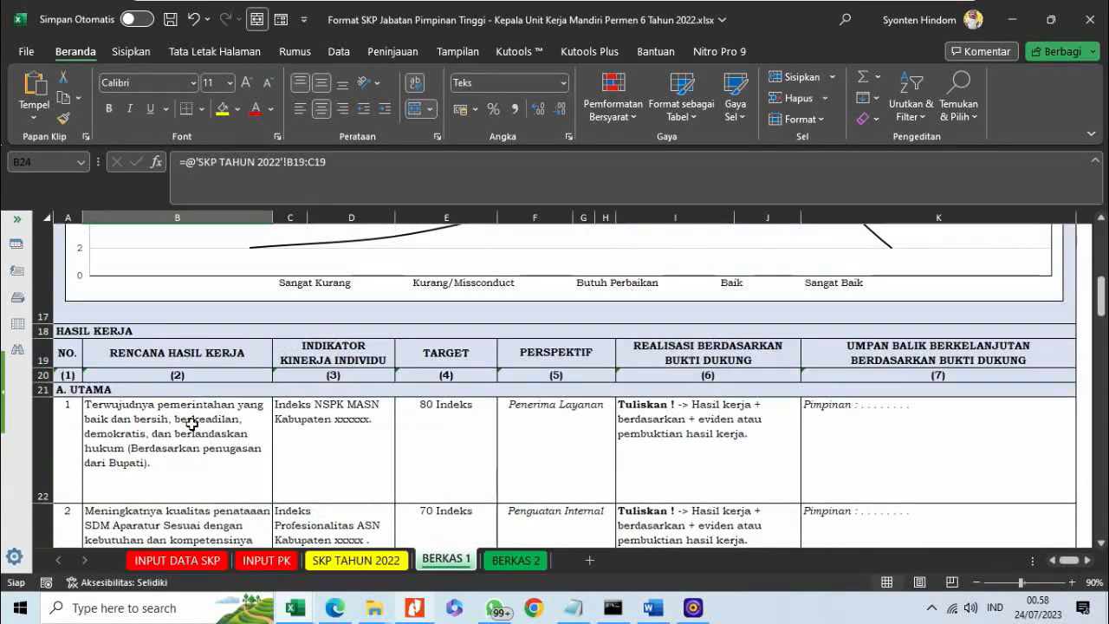
scroll(191, 423, "down", 1)
left_click(556, 367)
left_click(676, 407)
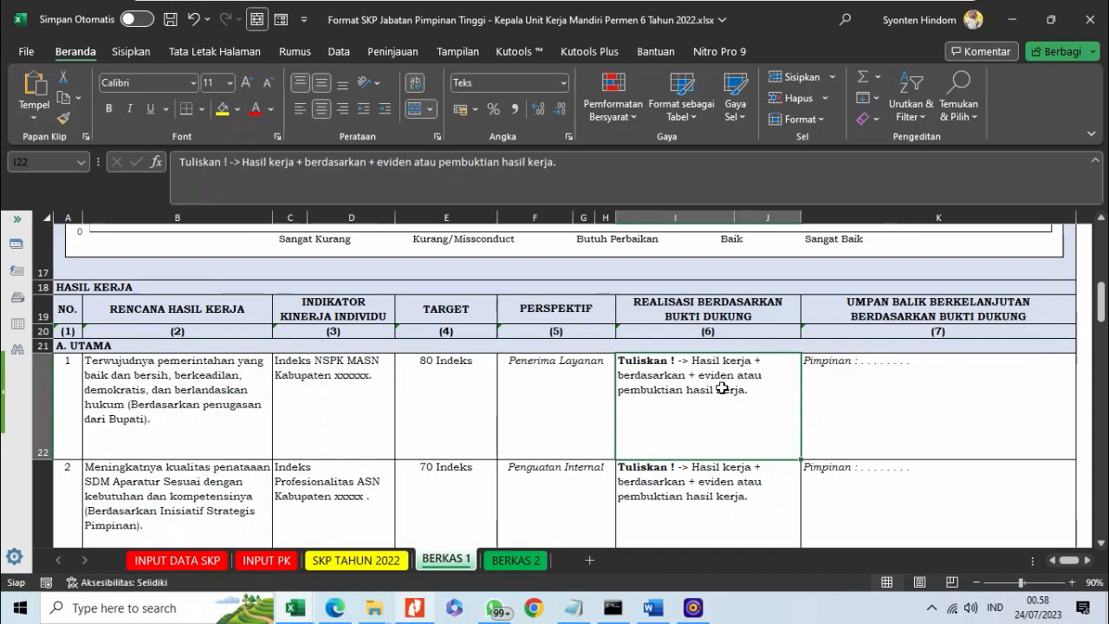
scroll(722, 389, "down", 1)
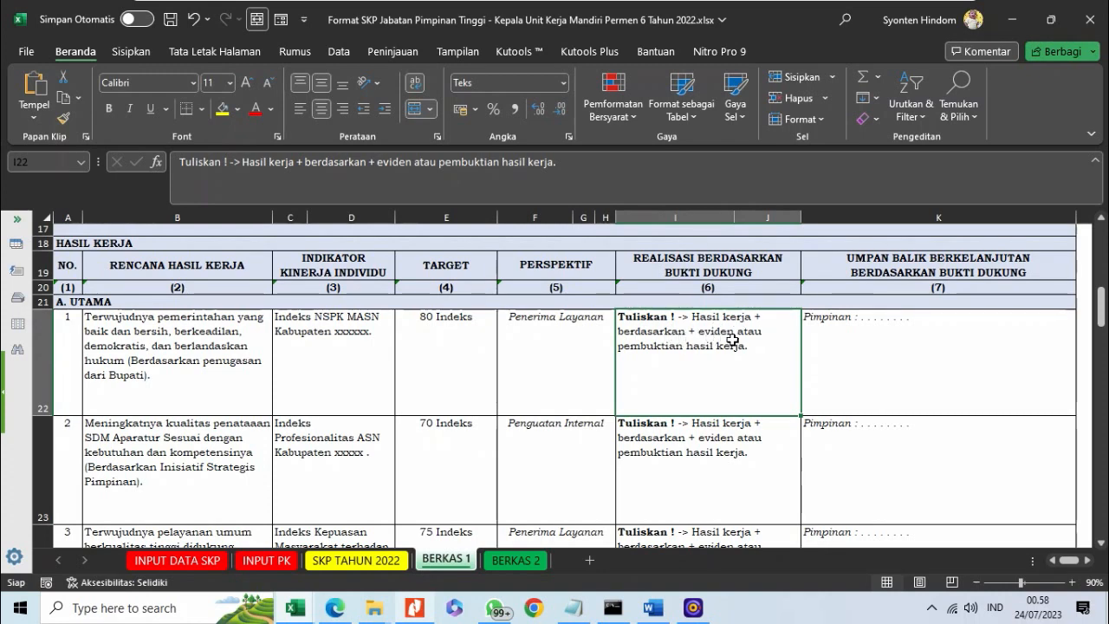
left_click(299, 342)
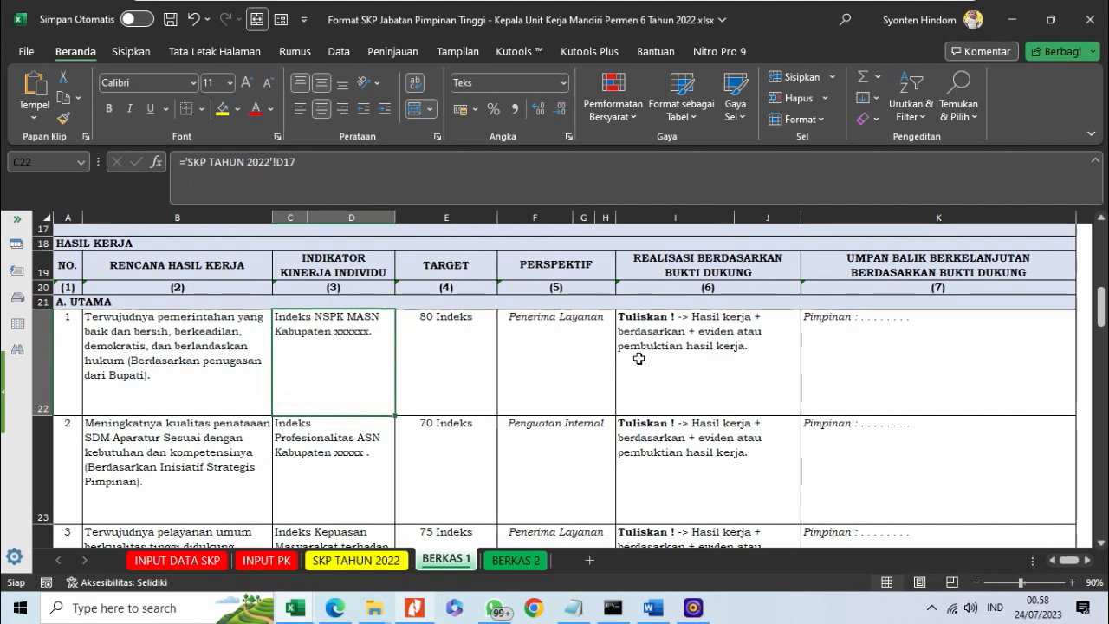
In BERKAS 1, replace the placeholder in I22 with "80 Indeks berdasarkan hasil pengukuran Indeks NSPK yang ditetapkan oleh BKN (Tahun 2022).".
left_click(638, 358)
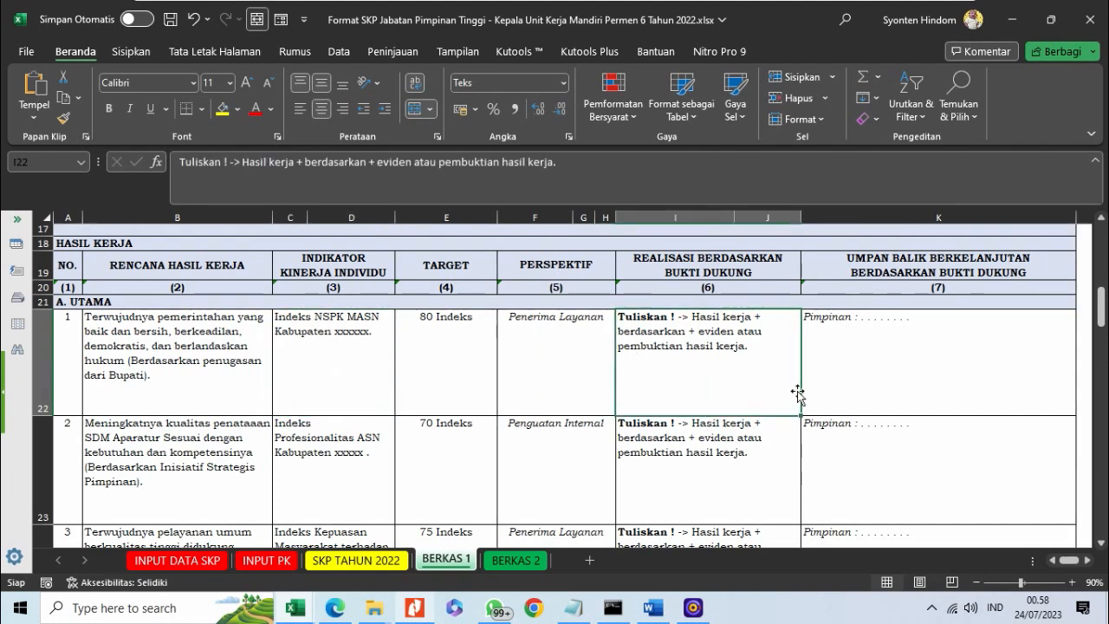
key("BackSpace")
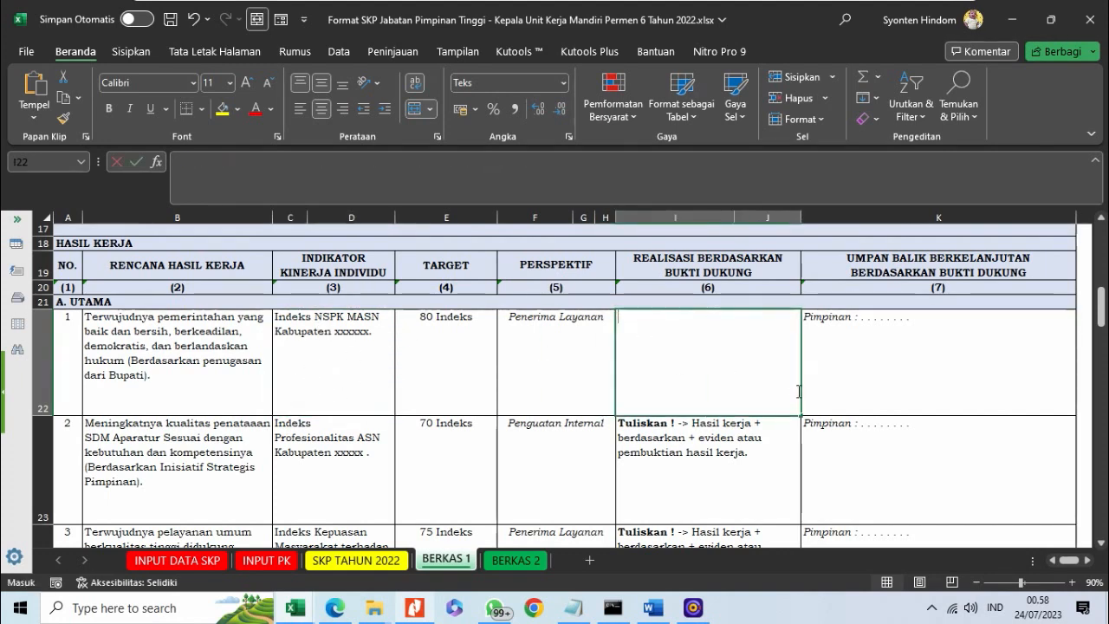
type("80 In")
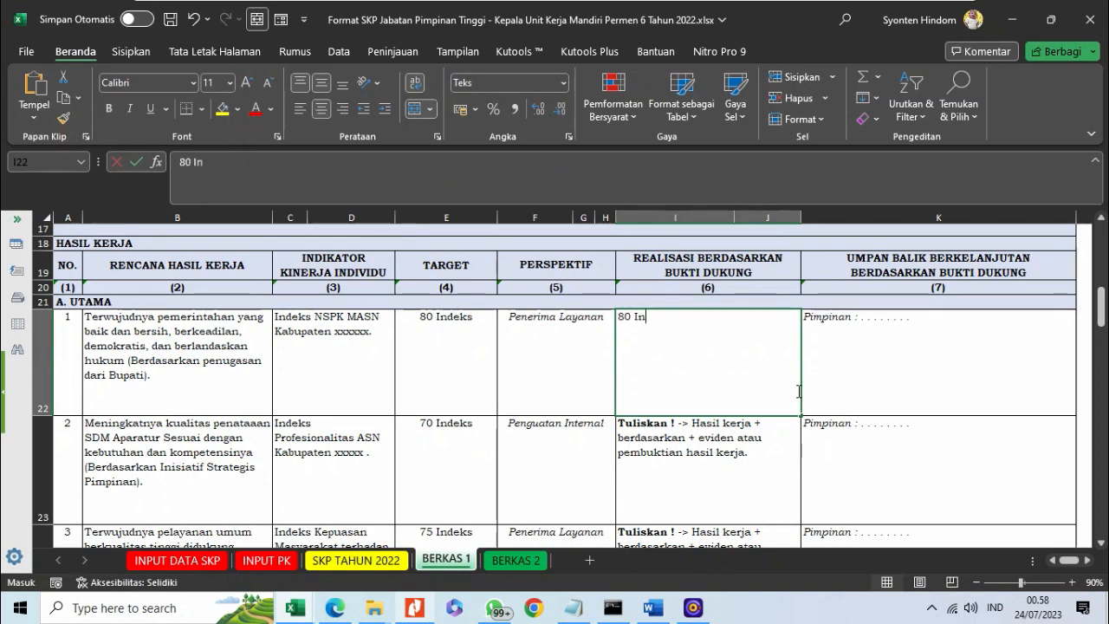
type("deks berd")
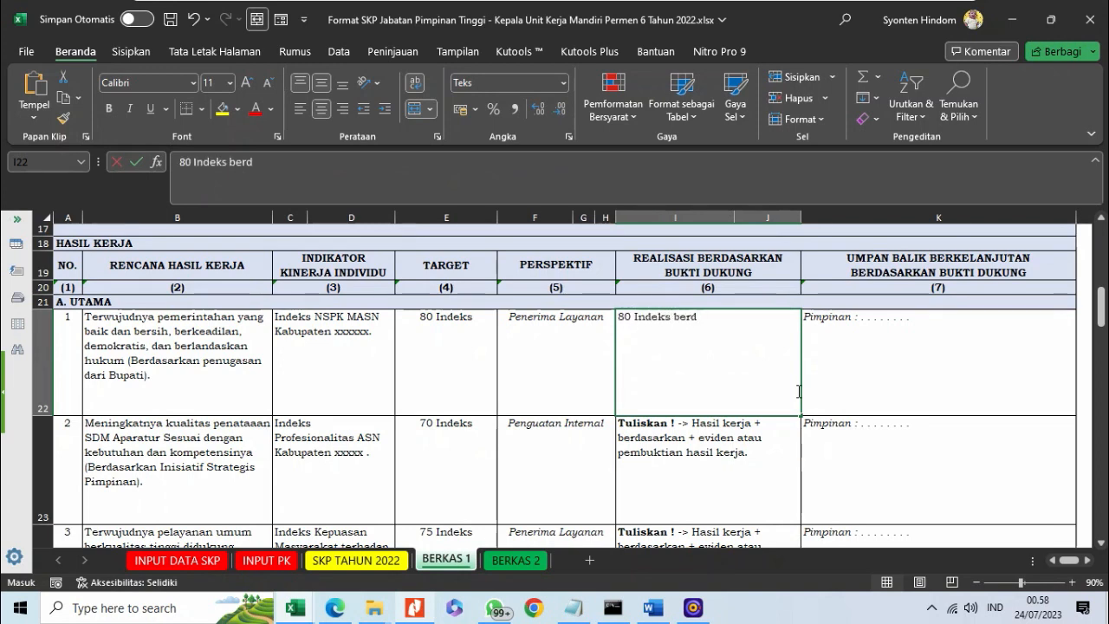
type("asarkan ha")
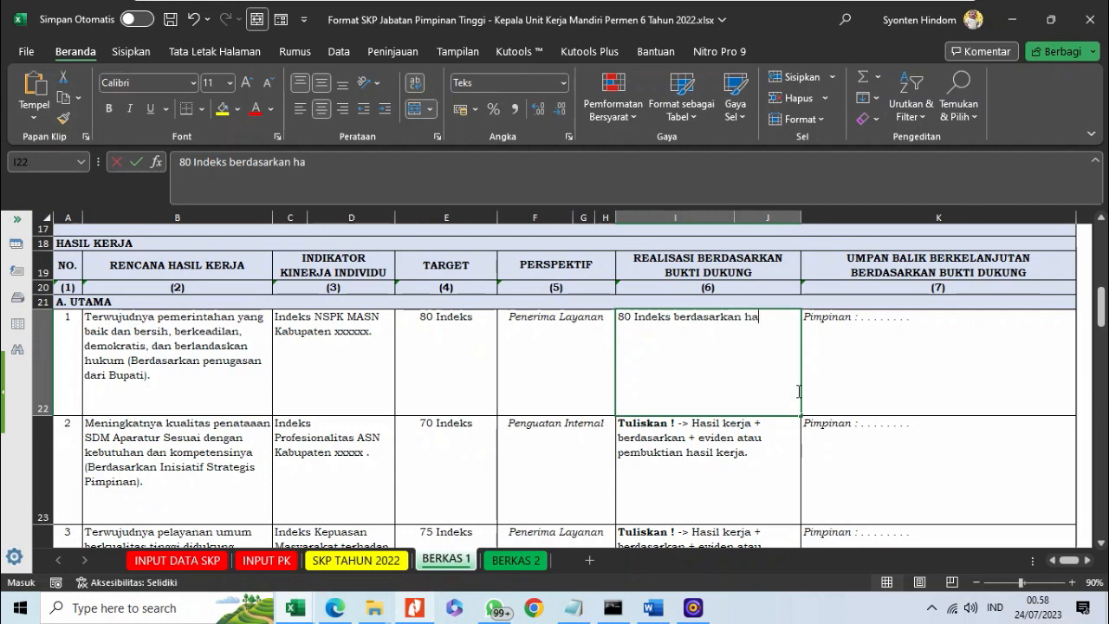
type("sil penguku")
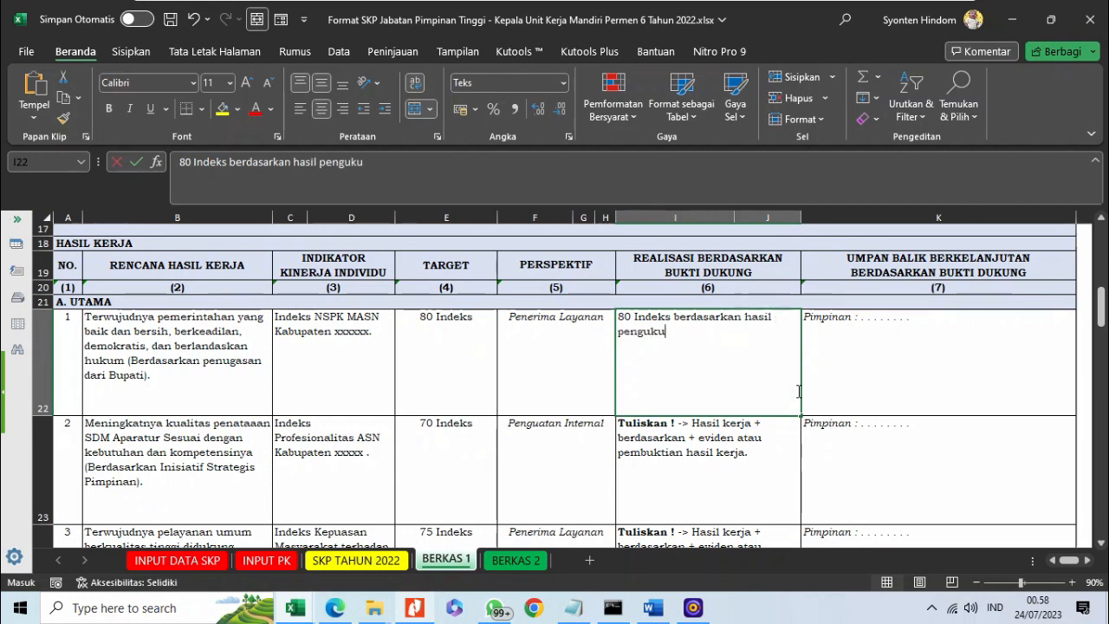
type("ran Inde")
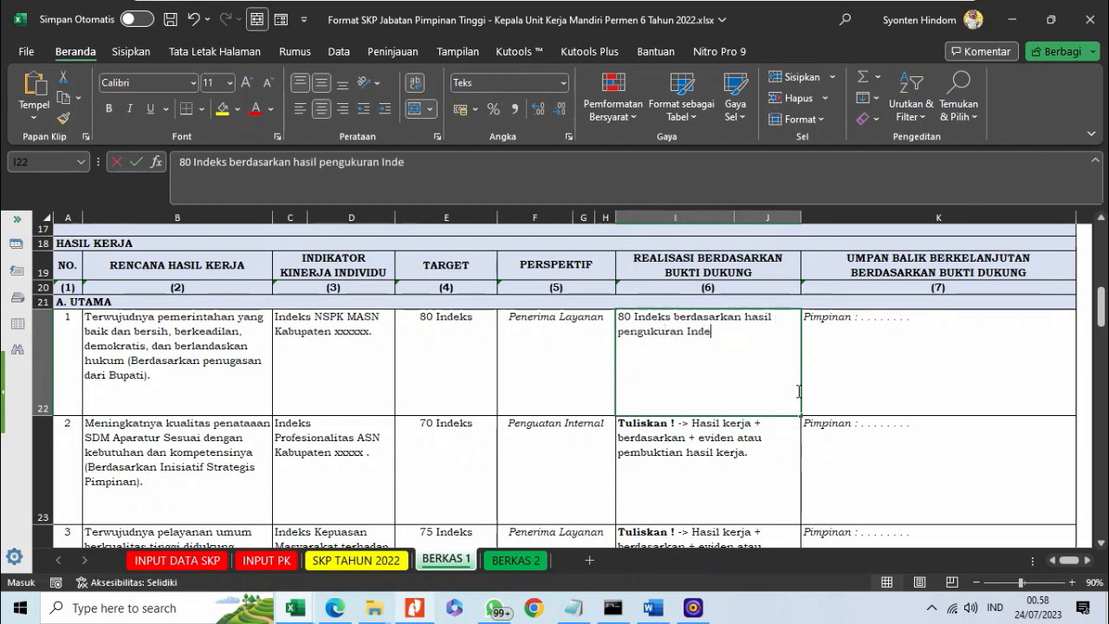
type("ks NSPK ya")
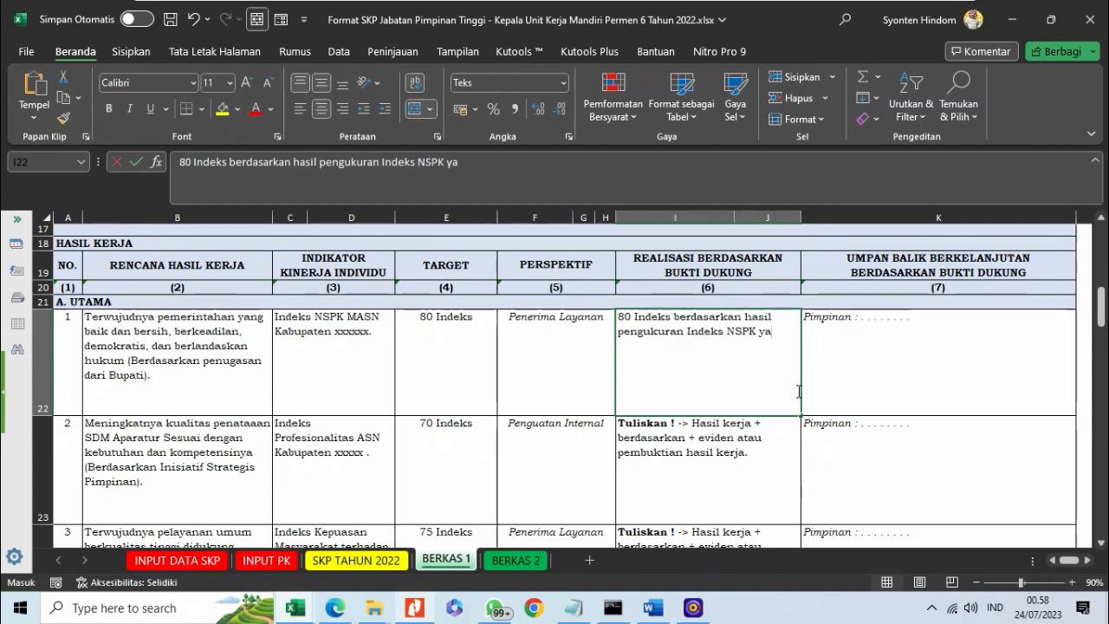
type("ng di")
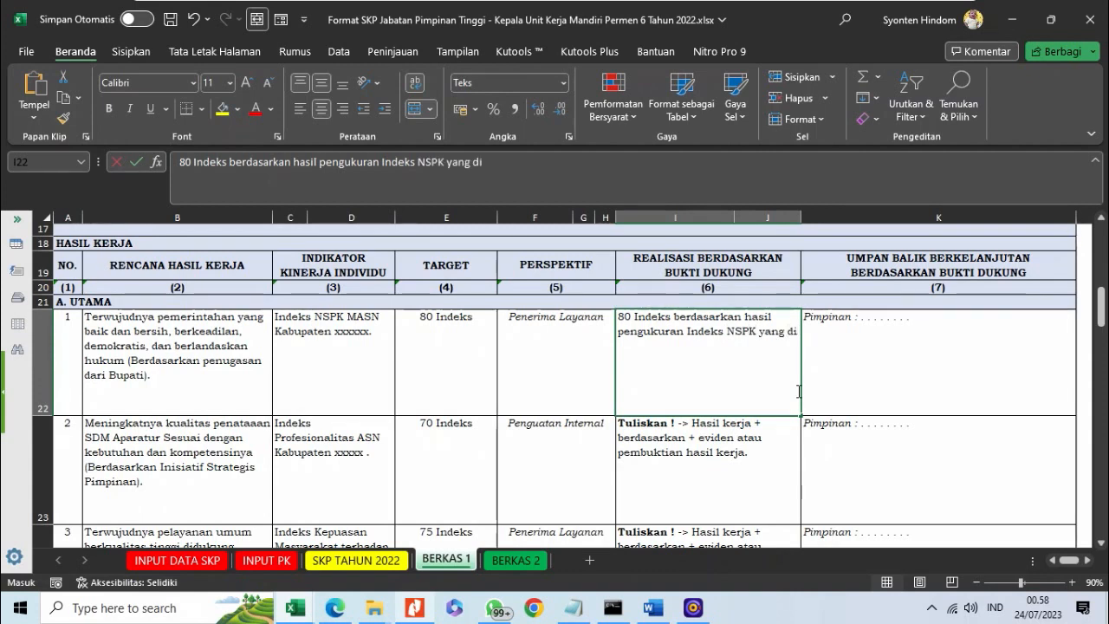
type("tetapkan oleh")
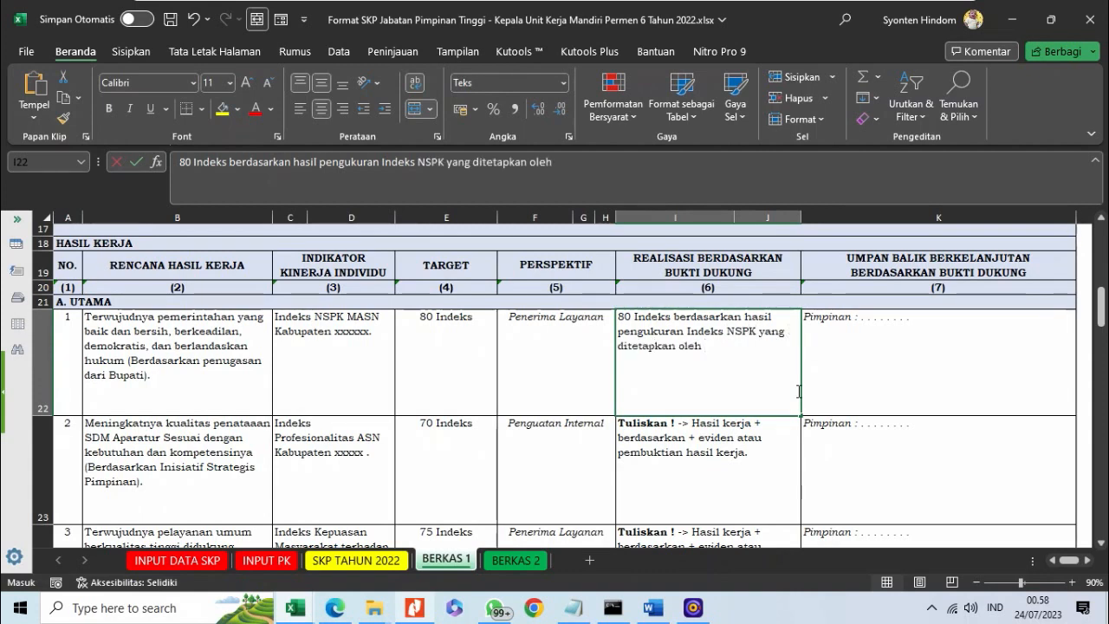
type(" BKN")
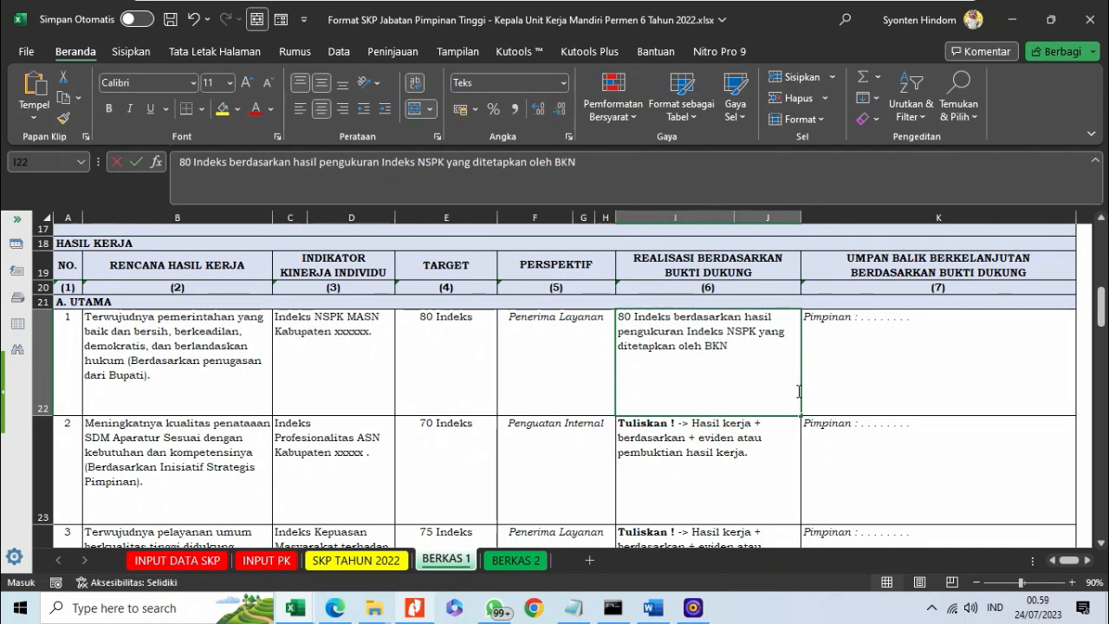
type(" d")
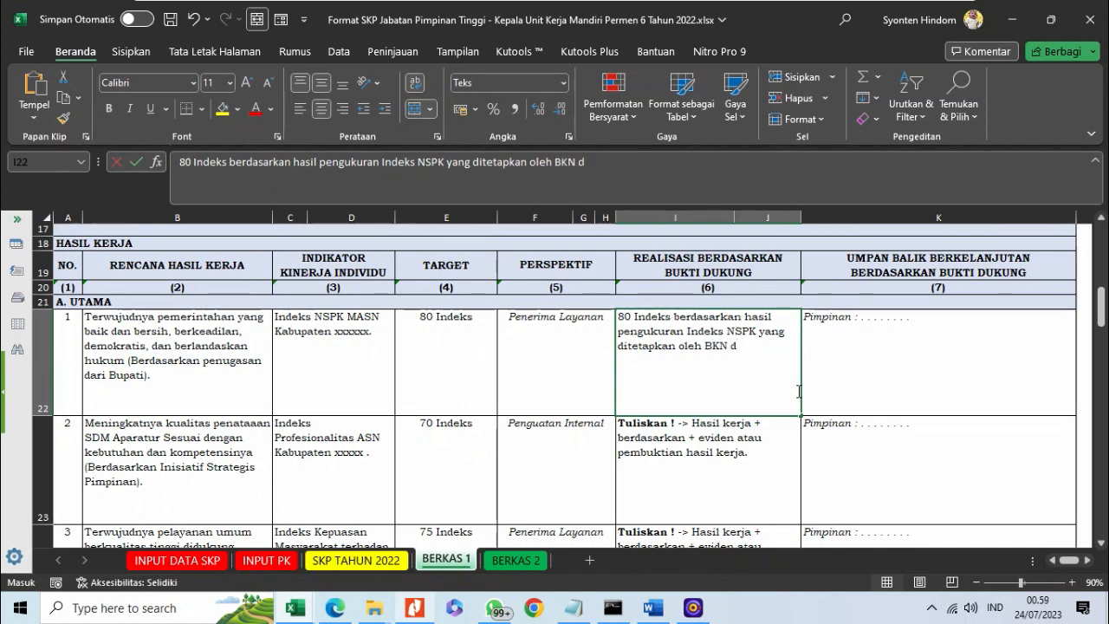
key("BackSpace")
type("(Tahun")
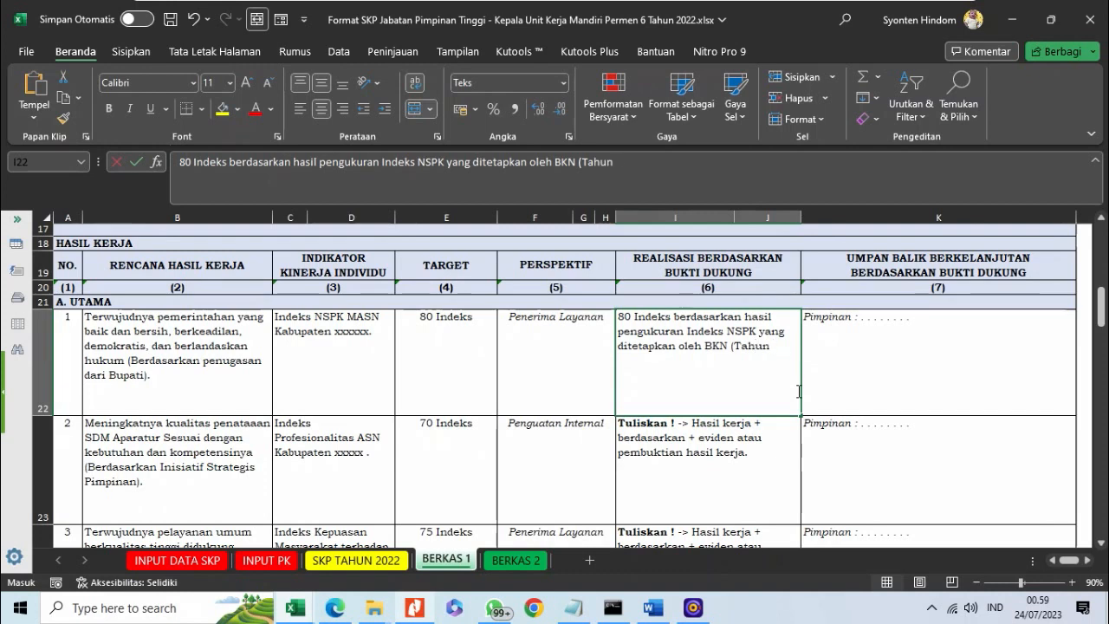
type(" 2022).")
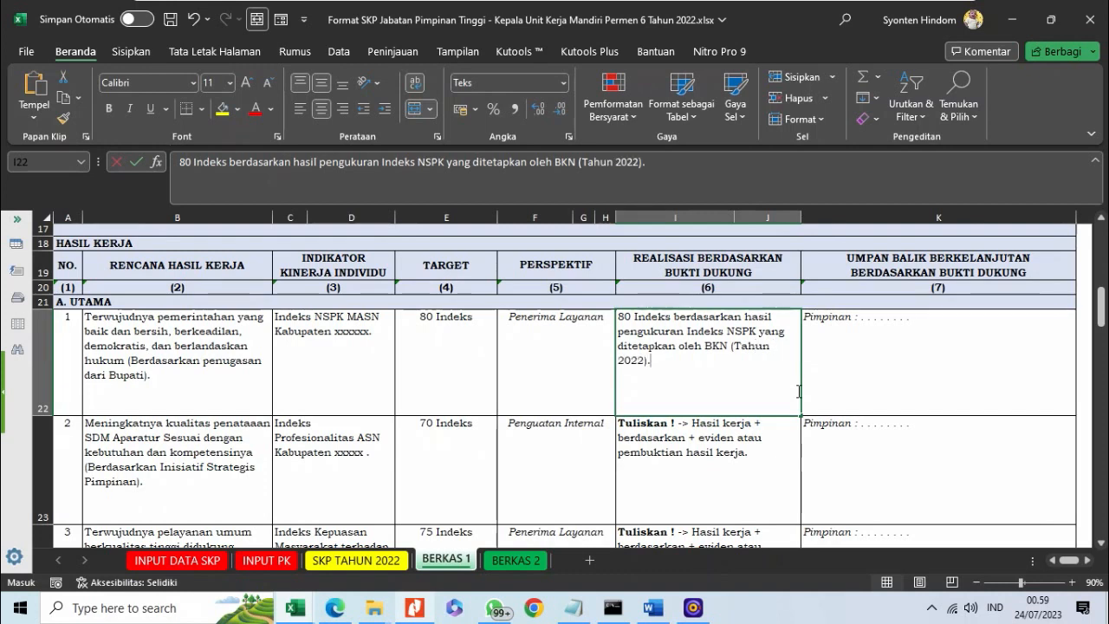
key("Return")
left_click(798, 391)
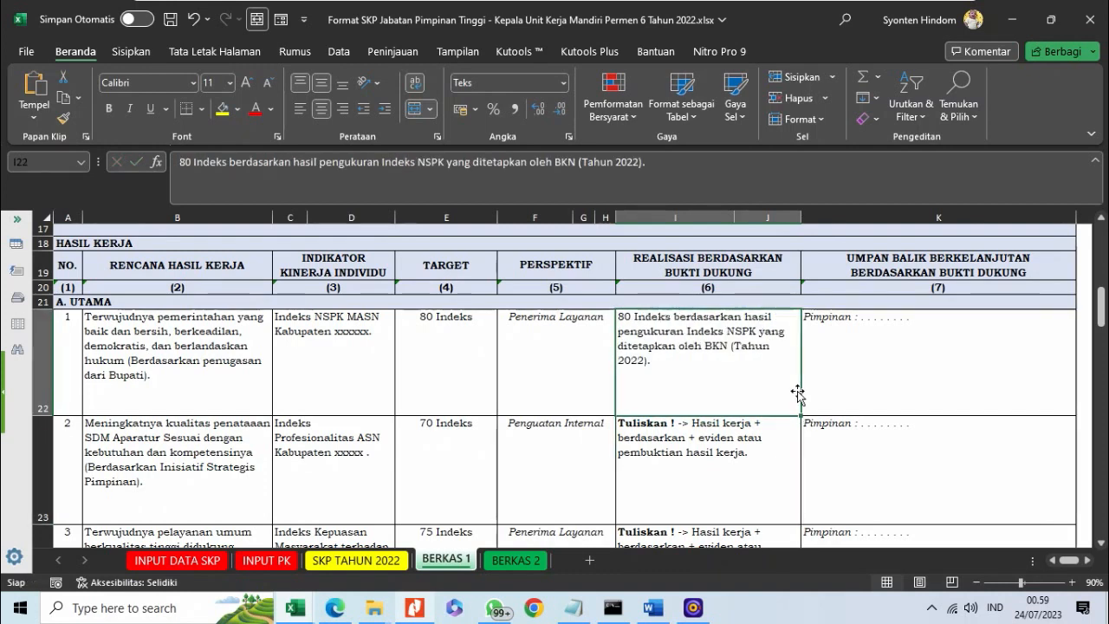
Set the feedback in K22 to "Pimpinan : Hasil kerja telah memenuhi ekspektasi saya selaku pimpinan dan sesuai dengan standar kompetensi jabatan yang berlaku.".
key("Right")
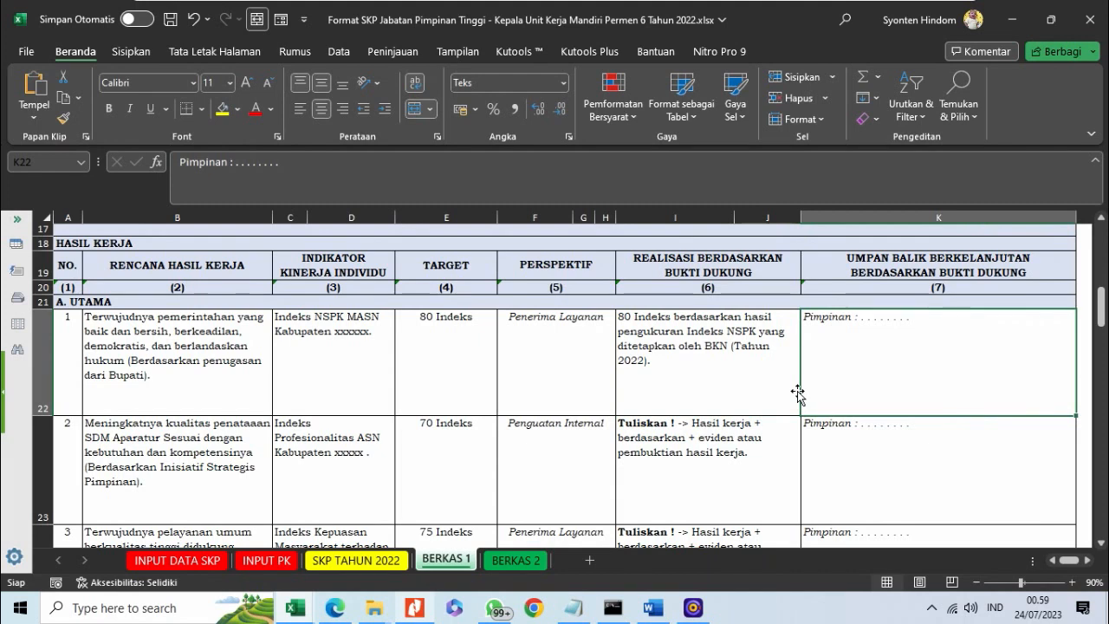
type("P")
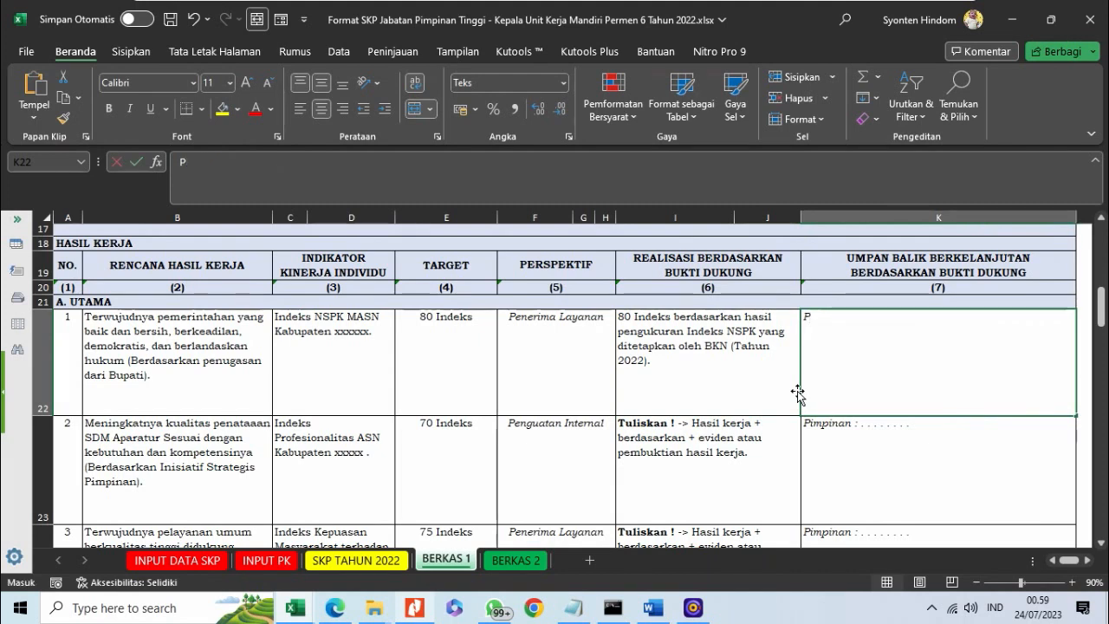
type("impinan :")
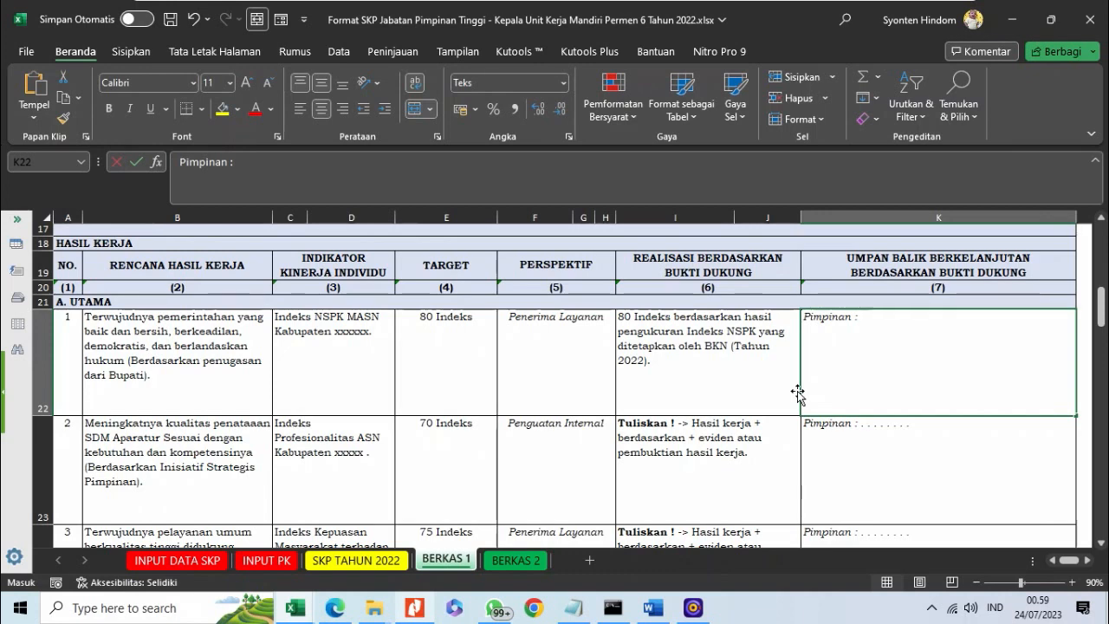
type("sil kerja t")
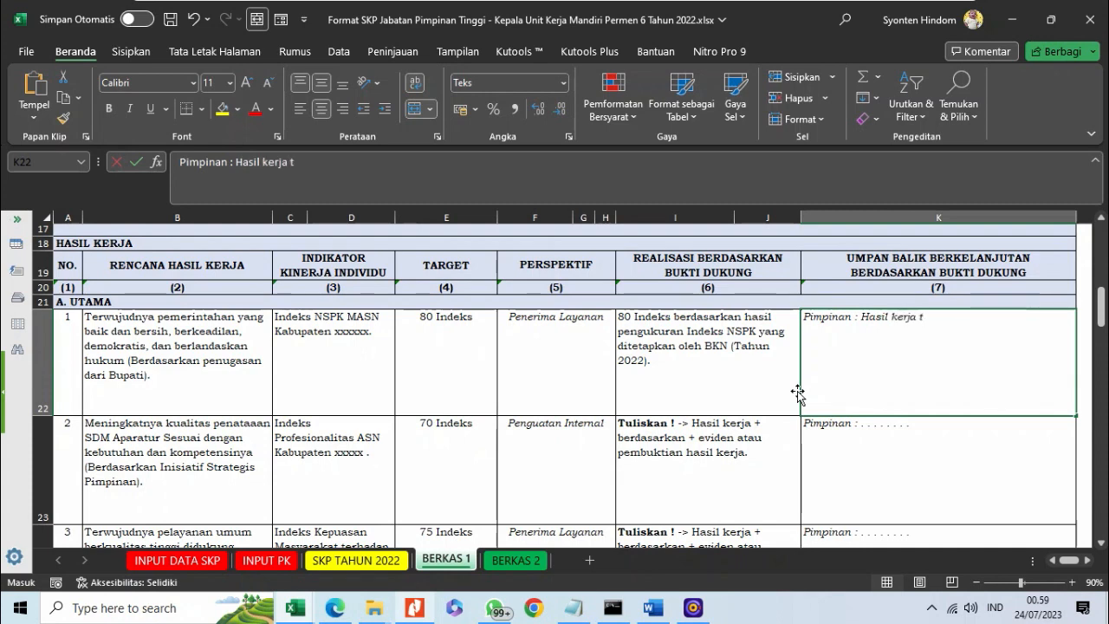
type("elah memenuhi ")
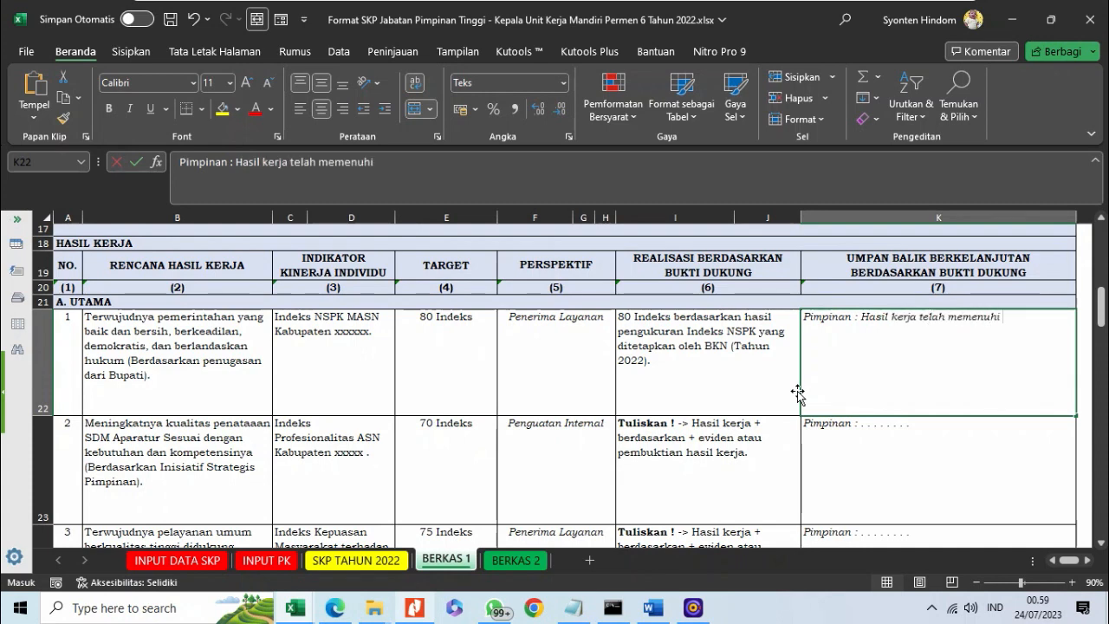
type("ekspektasi say")
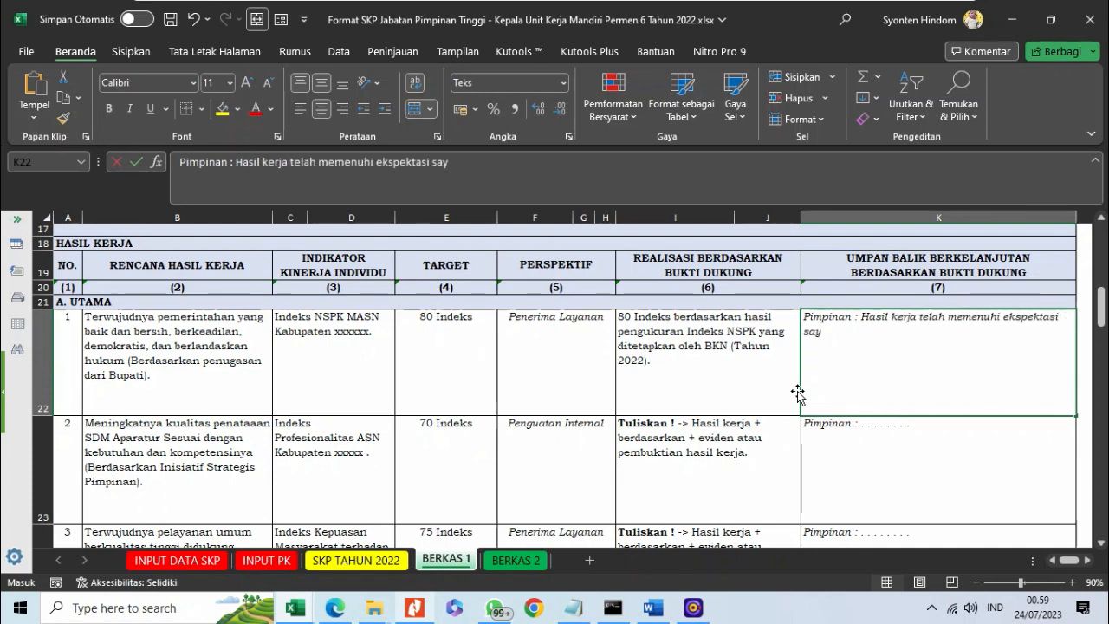
type("a selaku pimpinan")
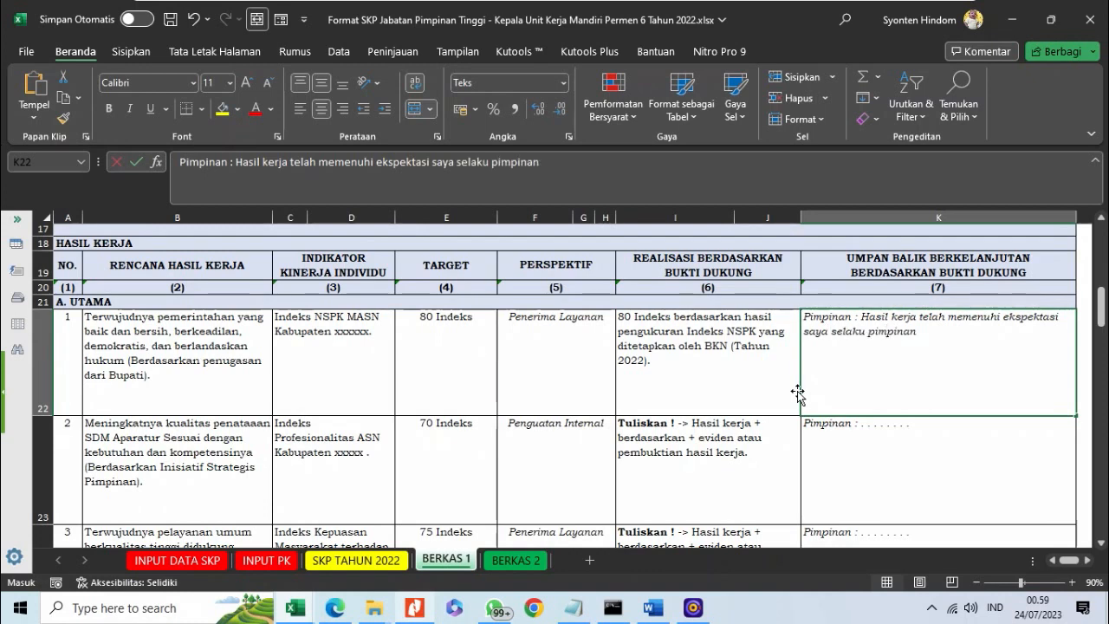
type(" dan sesuai d")
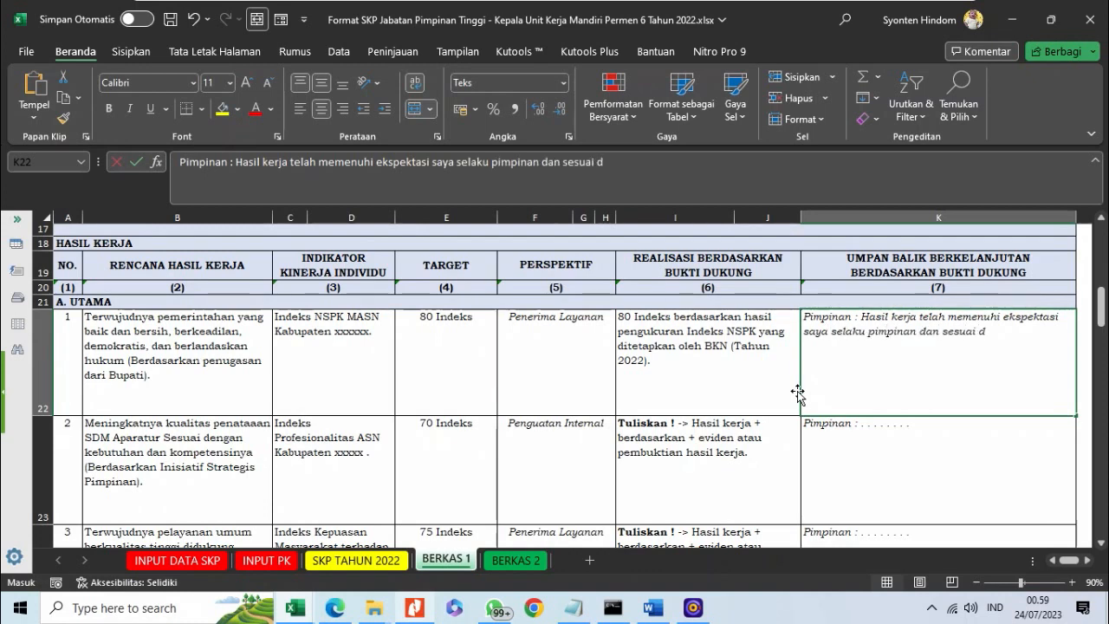
type("engan standar komp")
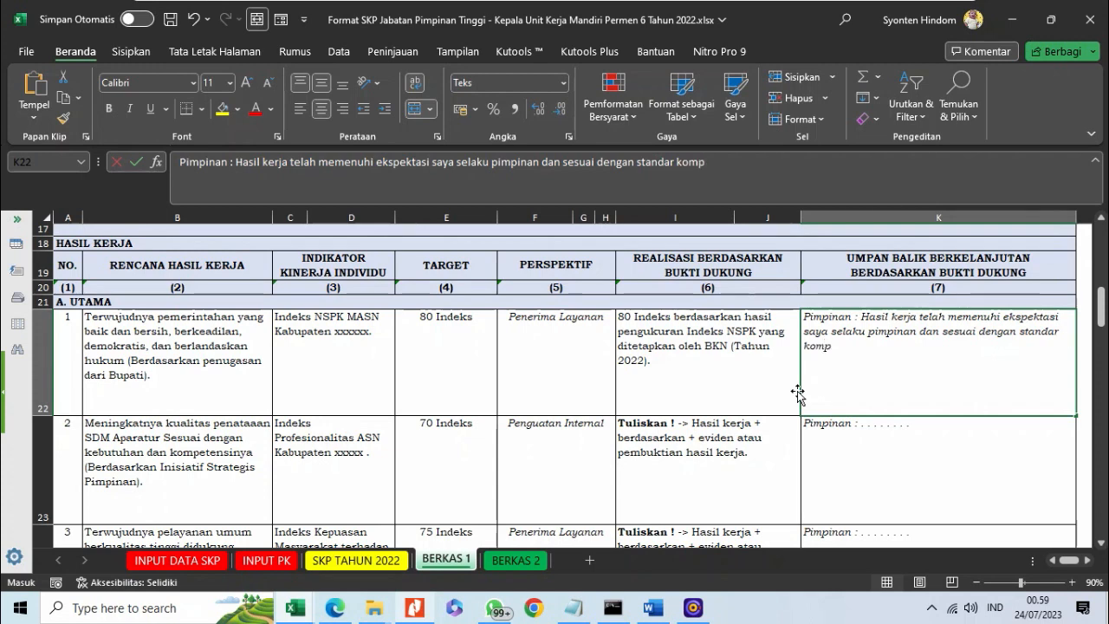
type("etensi jabatan ya")
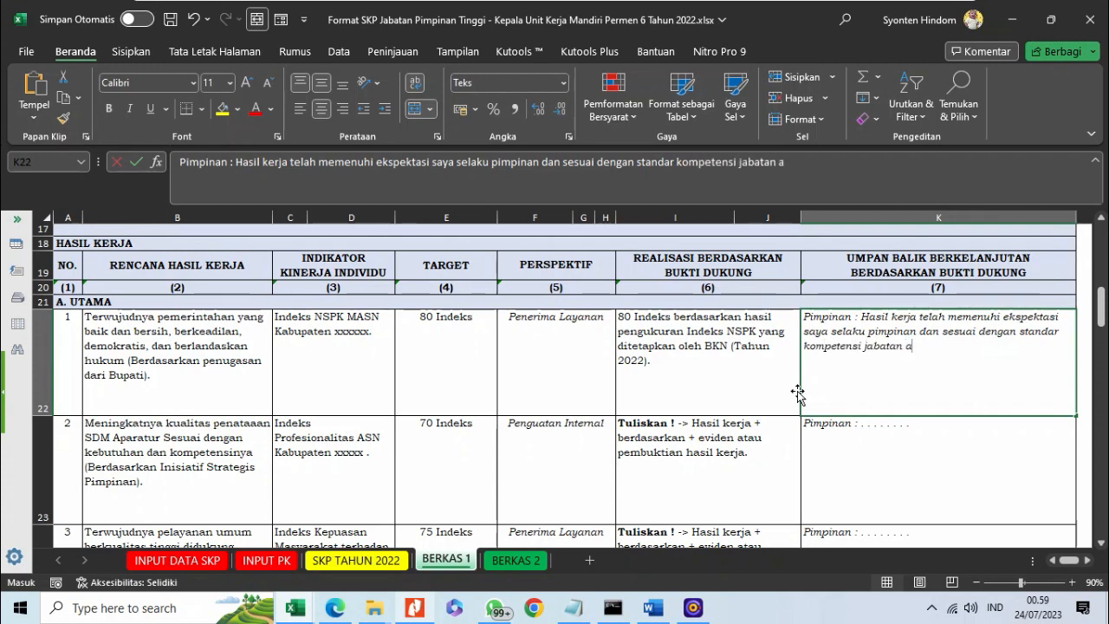
key("BackSpace")
type("yang berlaku")
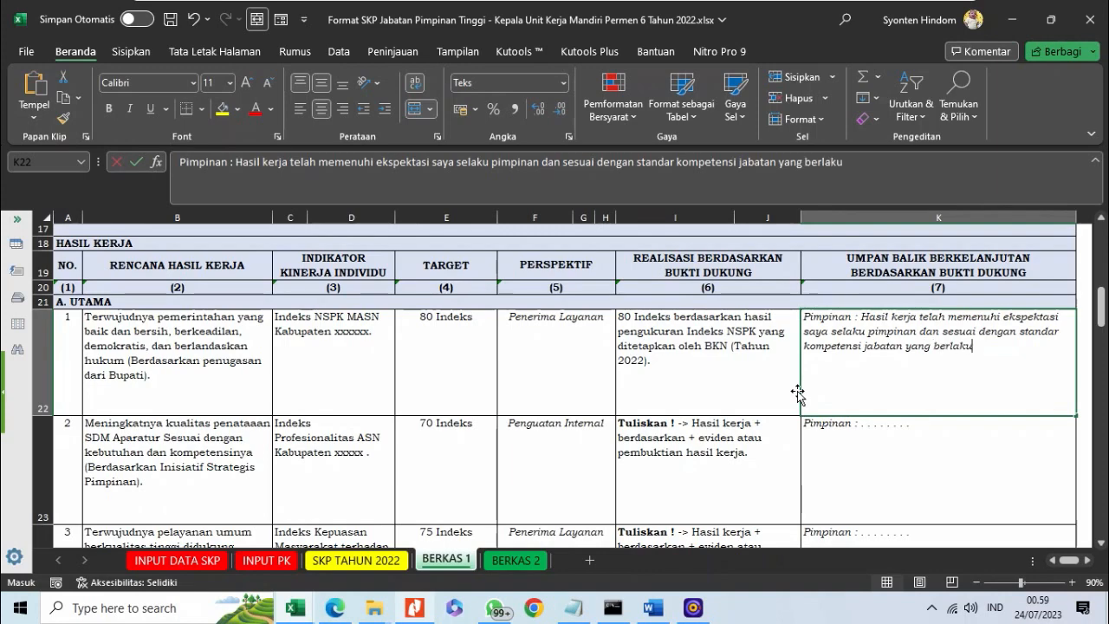
type(".")
key("Return")
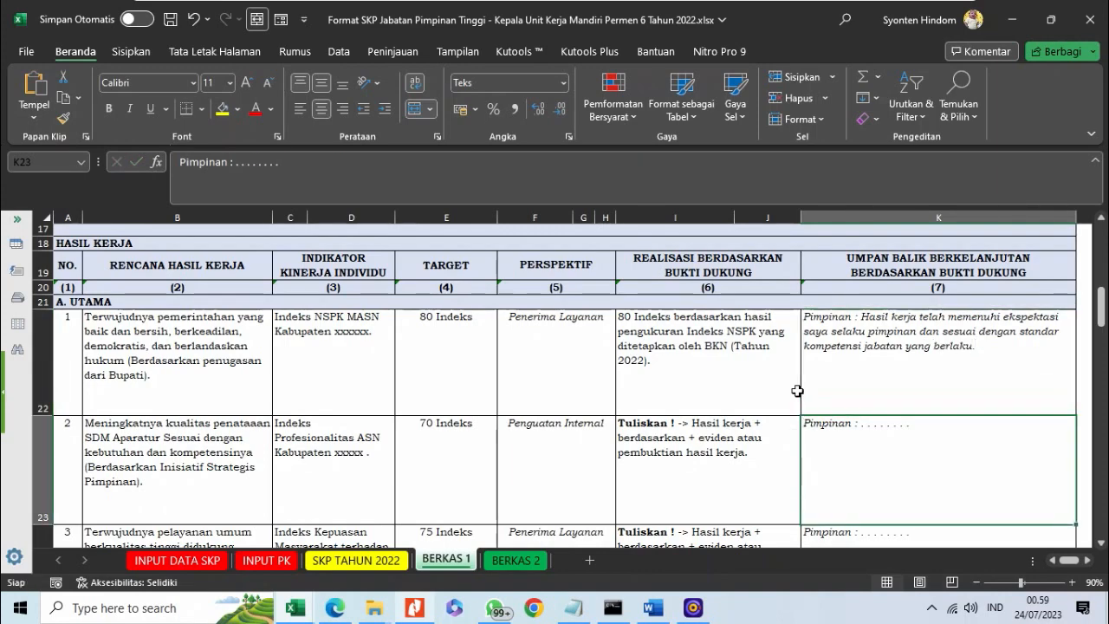
Fill the first work result's realisation text from I22 down into the second work result's realisation cell I23.
left_click(829, 369)
scroll(829, 371, "down", 2)
scroll(829, 372, "up", 2)
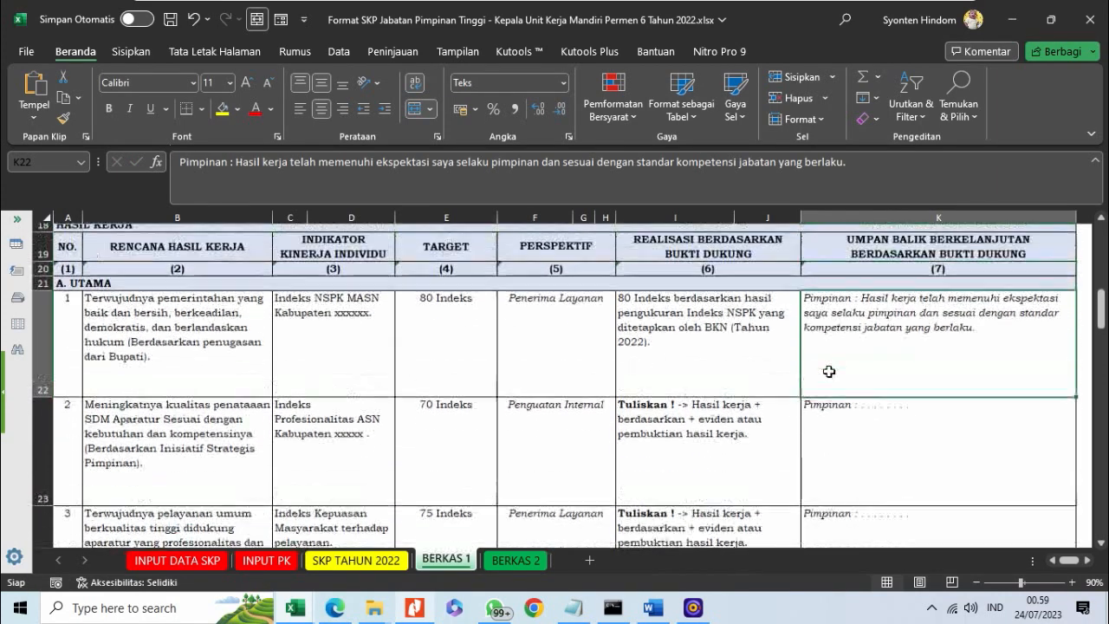
left_click(729, 422)
scroll(234, 386, "down", 2)
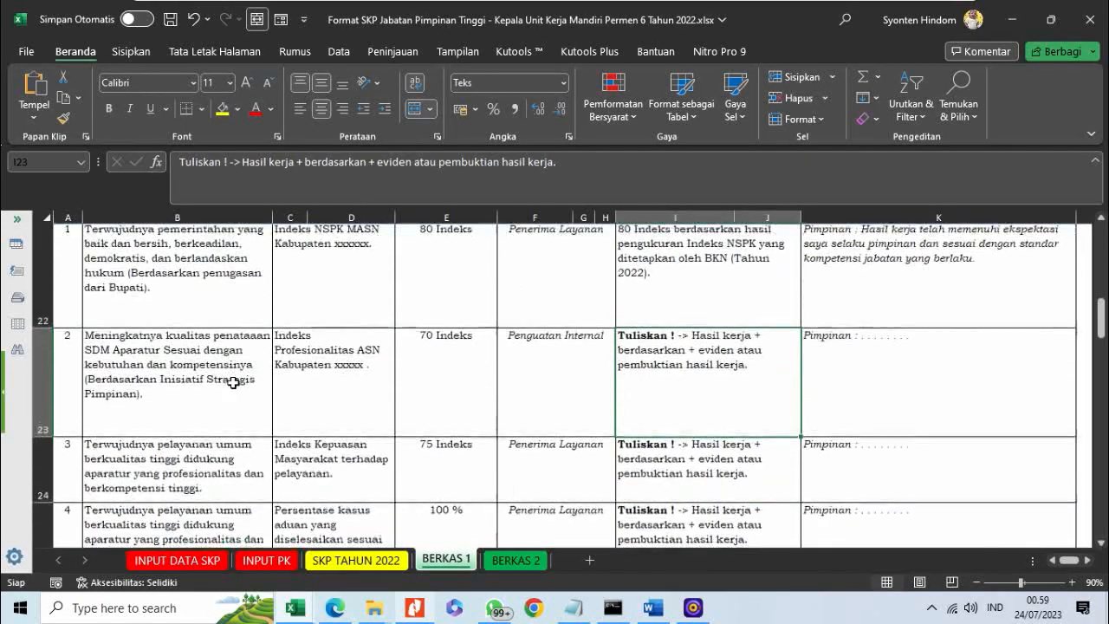
scroll(233, 381, "up", 1)
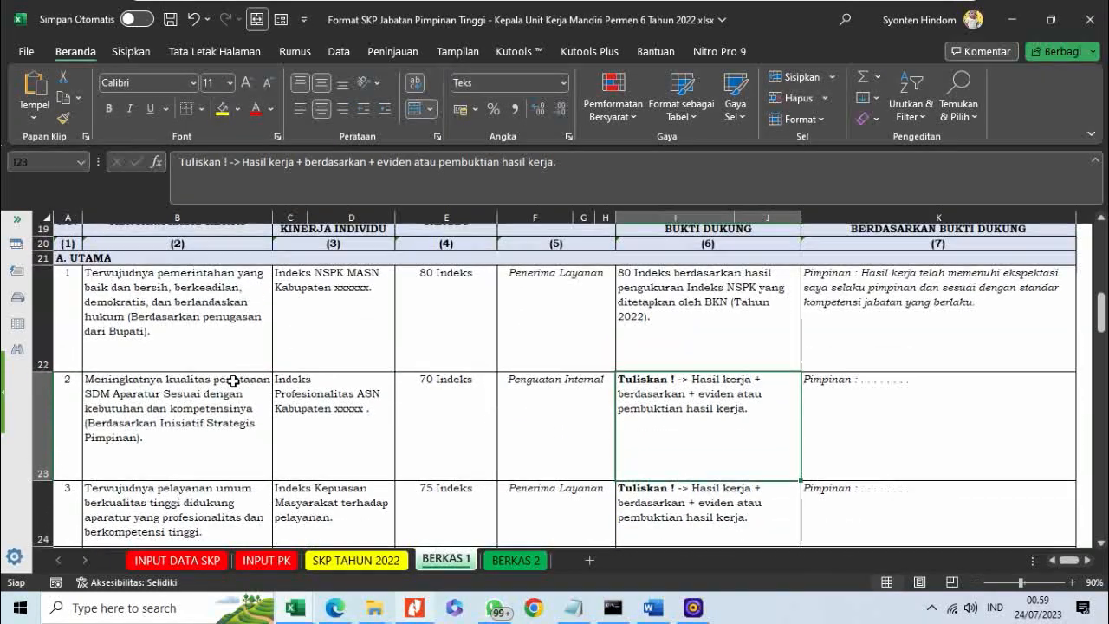
left_click(680, 347)
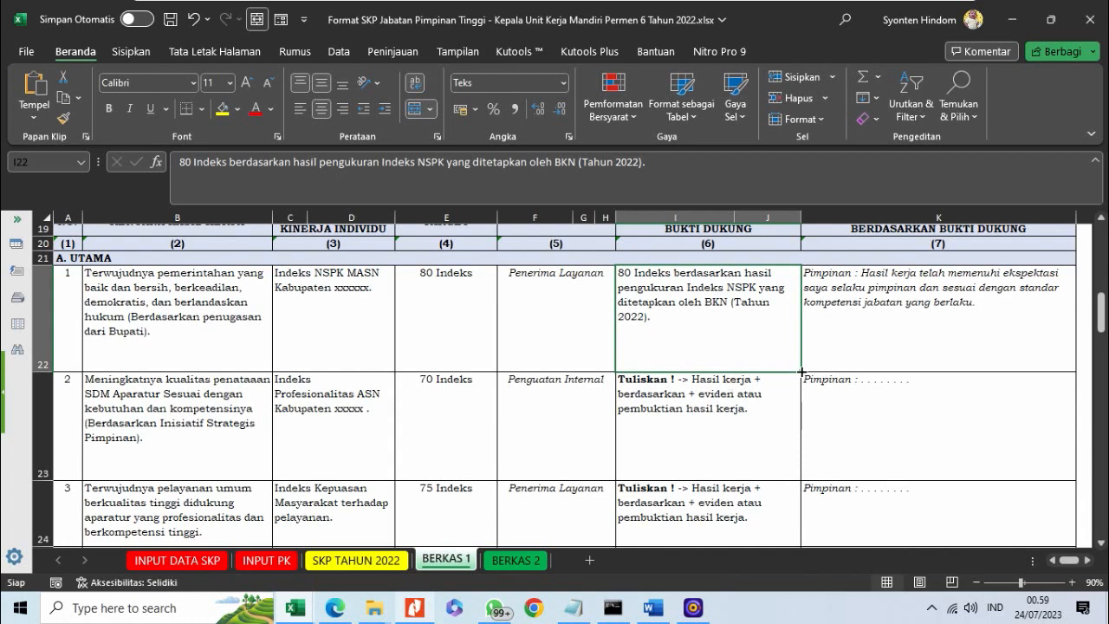
left_click_drag(801, 372, 790, 463)
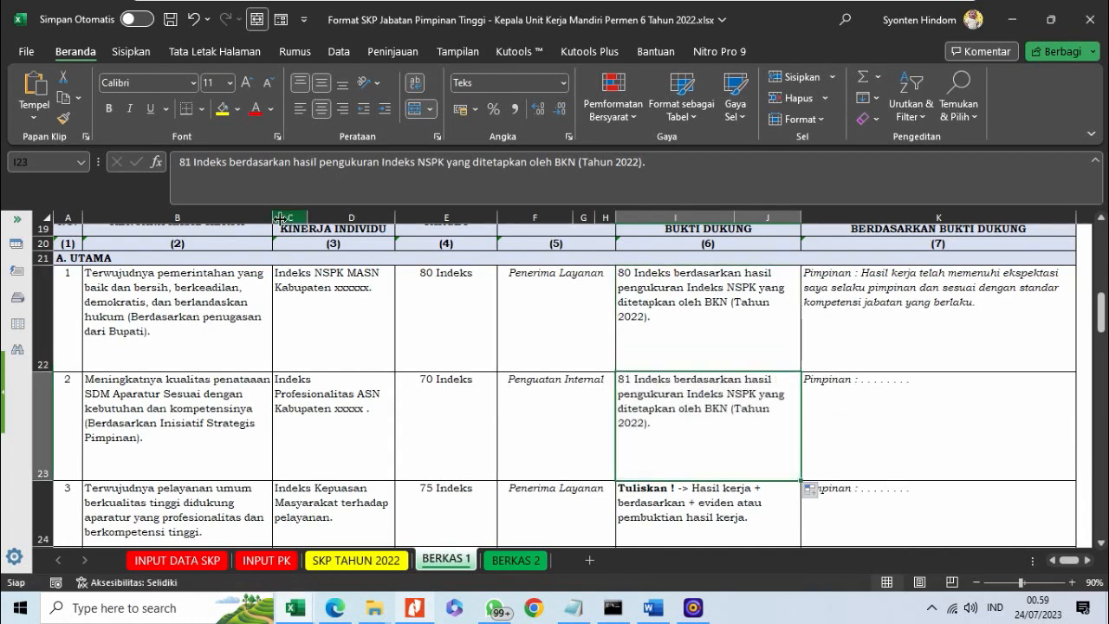
Change the realisation in I23 to "70 Indeks berdasarkan hasil pengukuran Indeks Profesionalitas ASN yang ditetapkan oleh BKN (Tahun 2022).".
left_click_drag(179, 162, 228, 167)
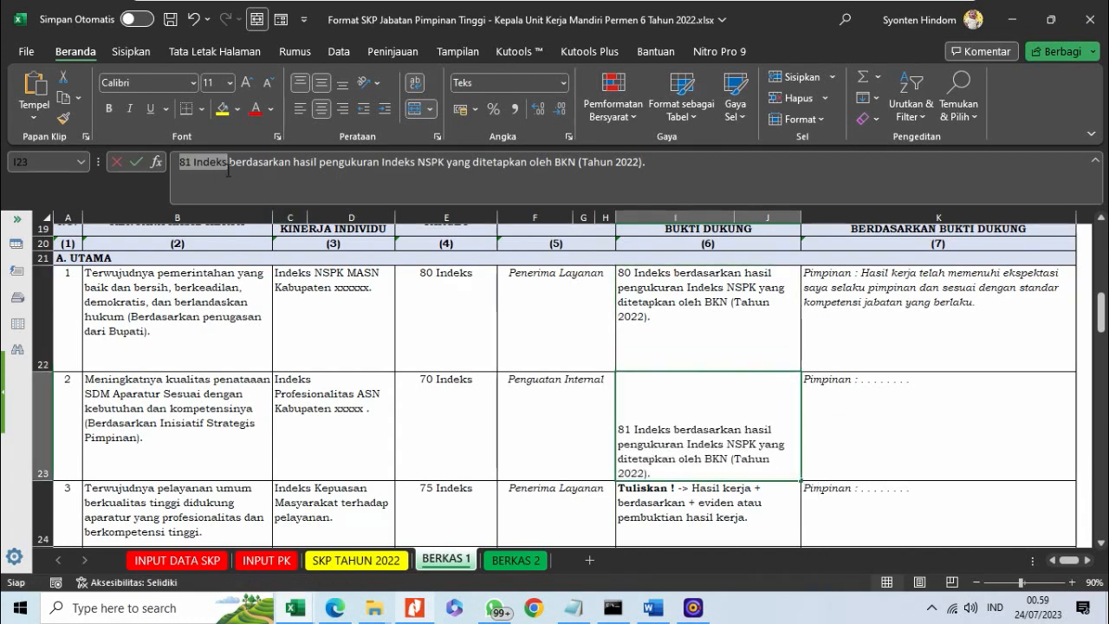
type("70 Indeks")
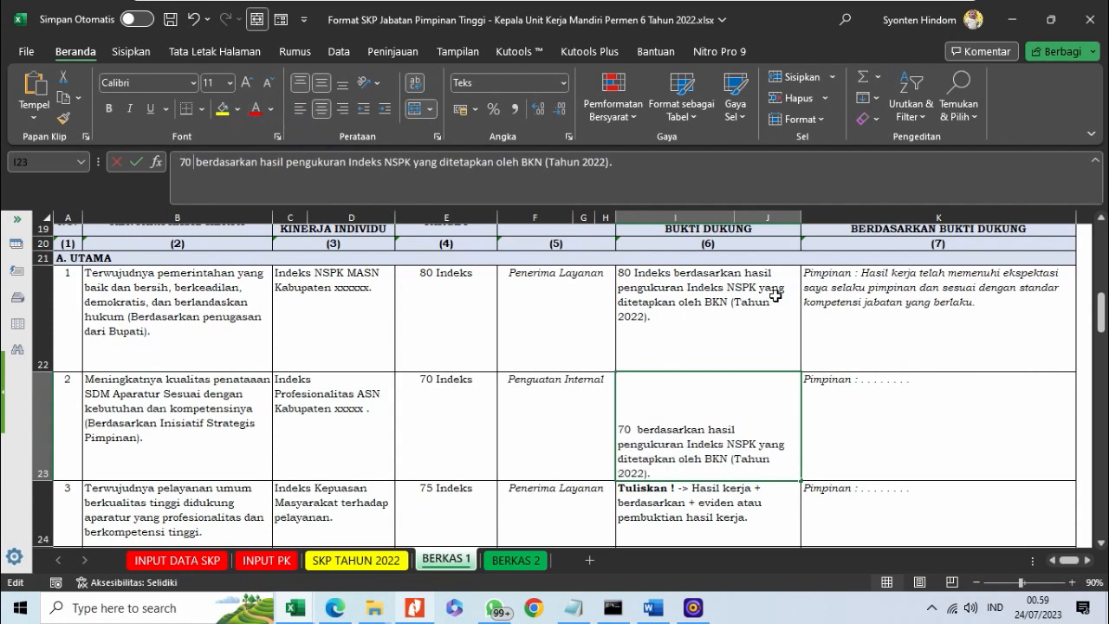
double_click(422, 165)
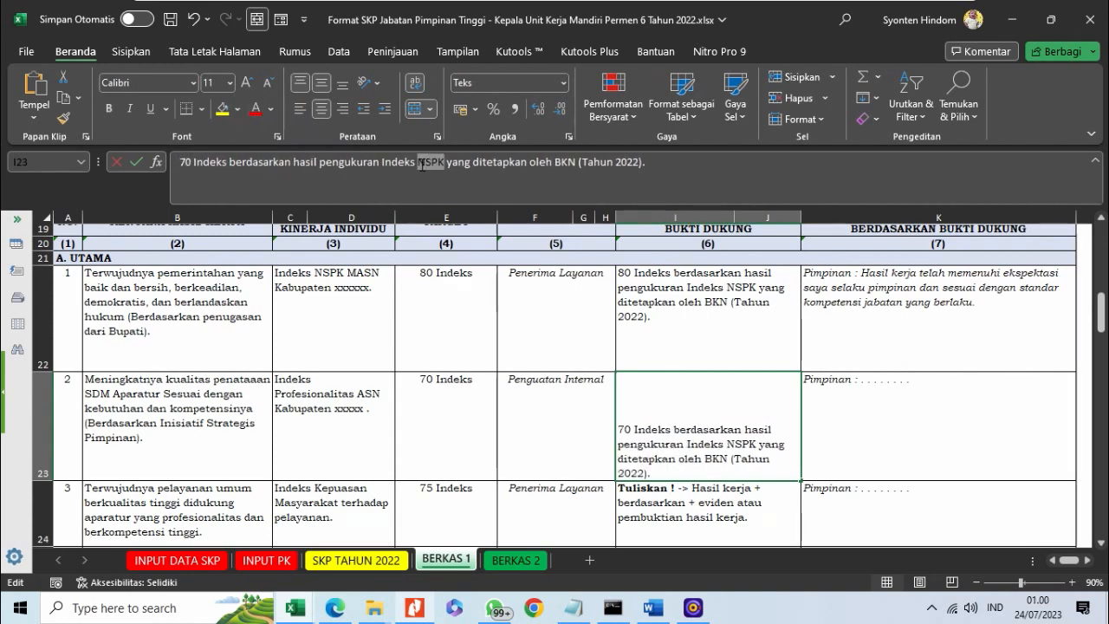
type("Profe")
type("sionalitas ASN")
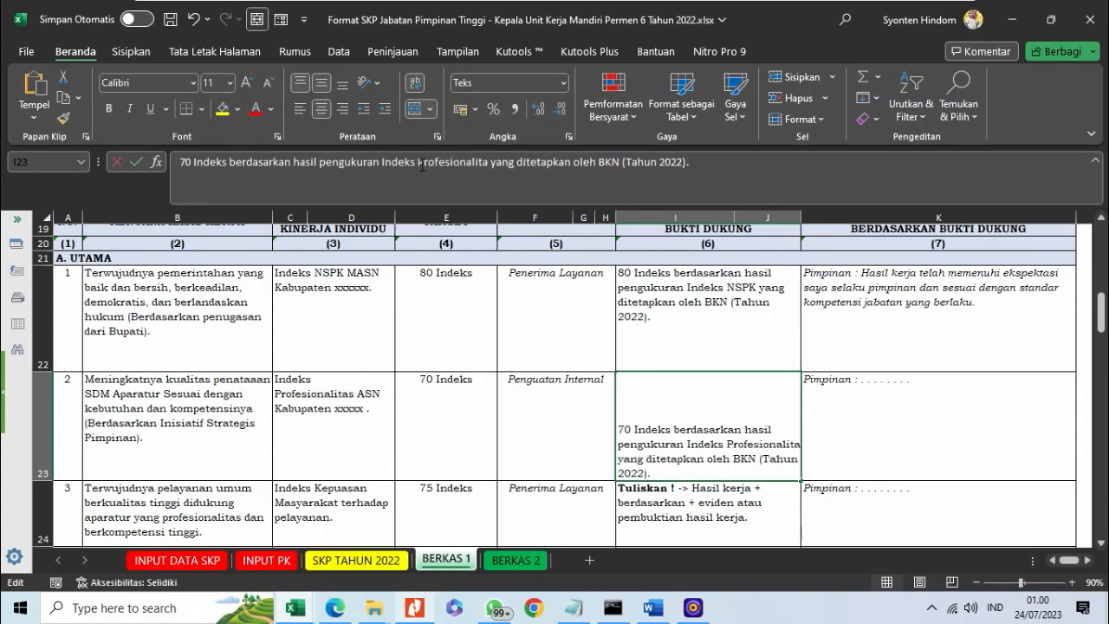
key("Return")
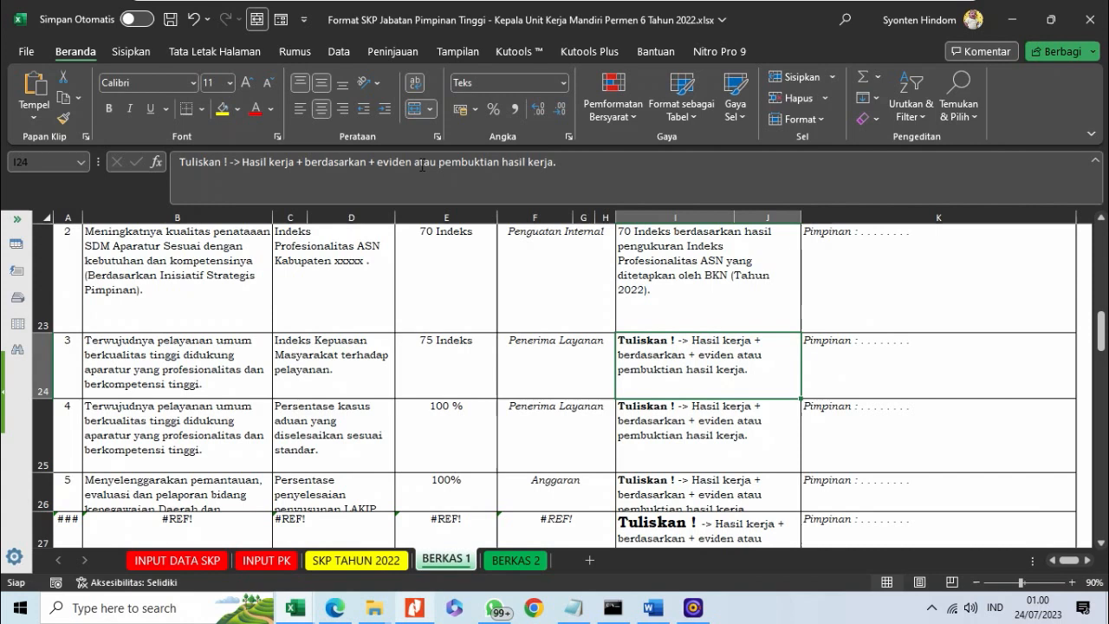
Replace the placeholder in I24 with "75 Indeks berdasarkan hasil SKM terhadap pelayanan BKPSDM ... Tahun 2022." and remove its bold formatting.
left_click(299, 361)
left_click(458, 375)
scroll(774, 352, "up", 1)
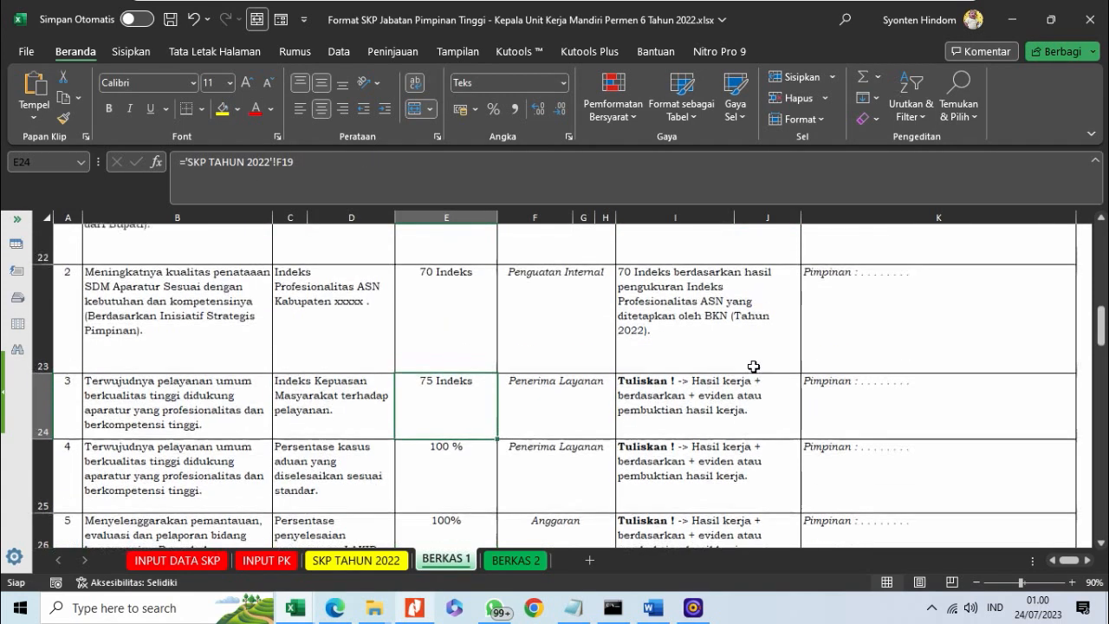
left_click(752, 404)
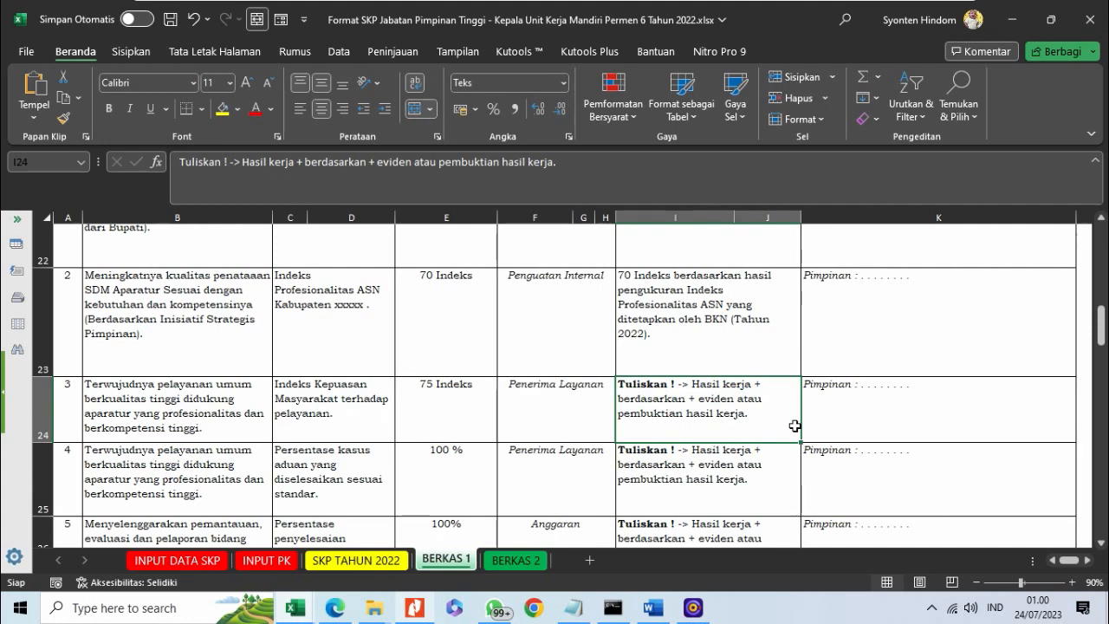
type("75 Indeks")
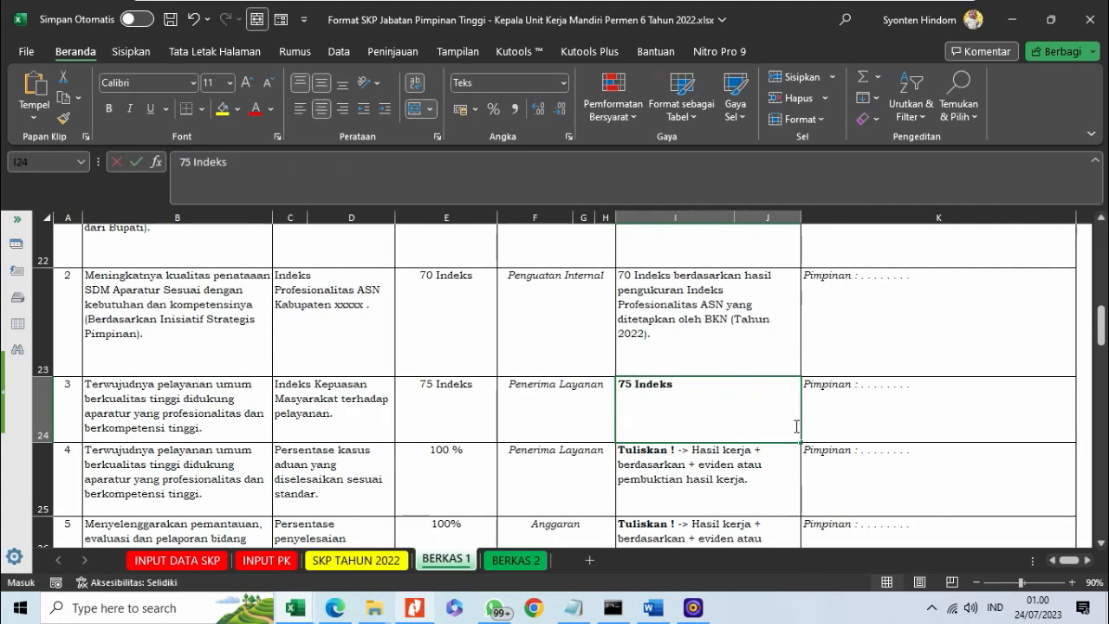
type(" berdasarkan ha")
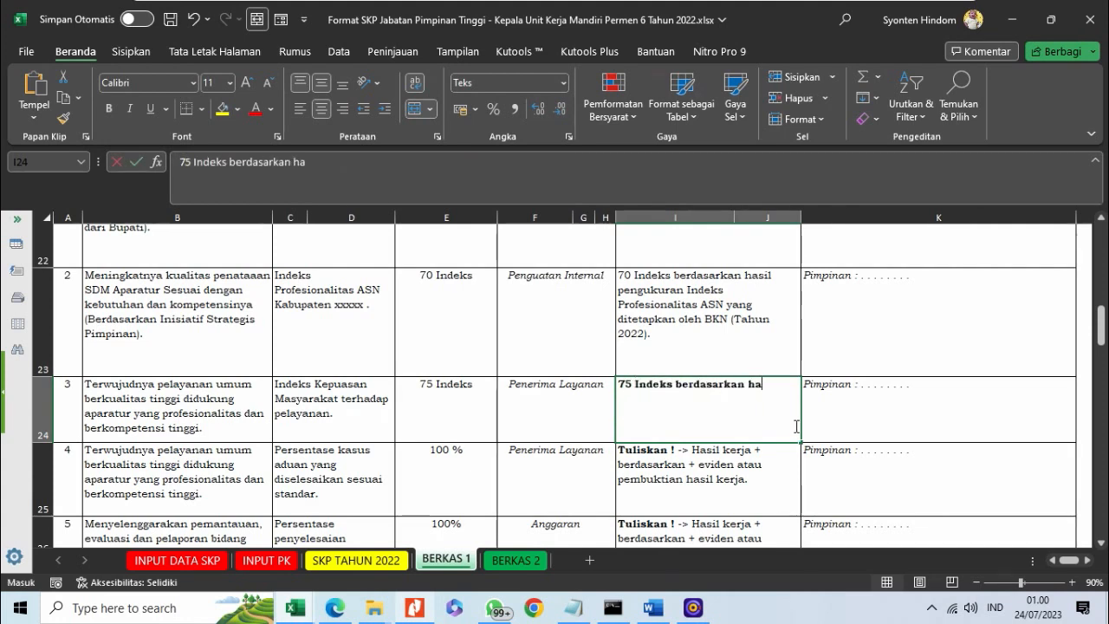
type("sil SKM")
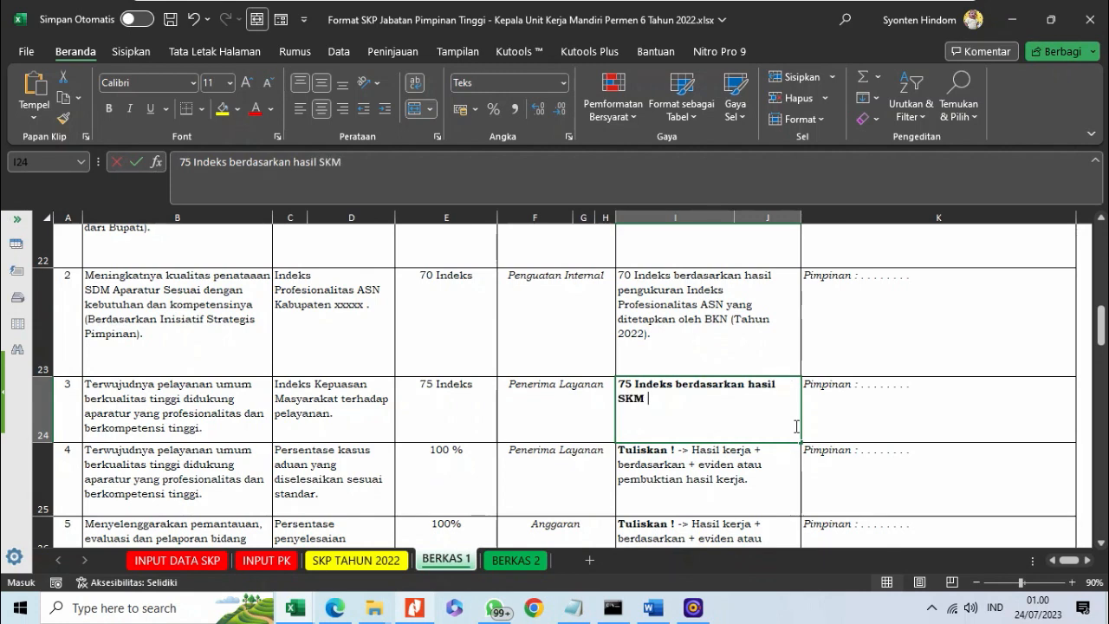
type(" terhadap p")
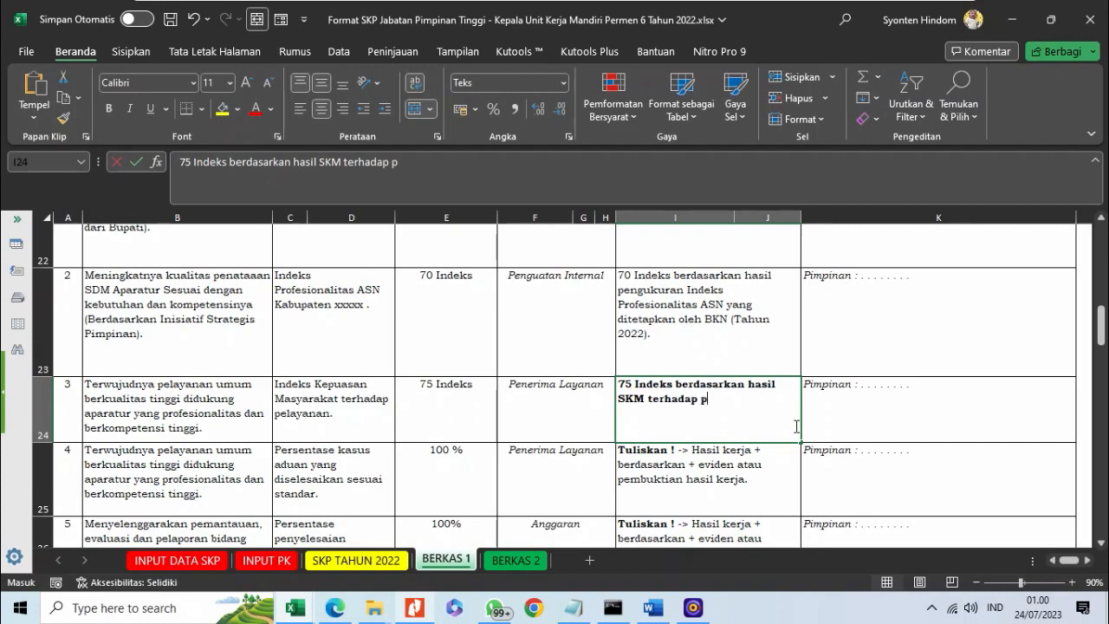
type("elayanan")
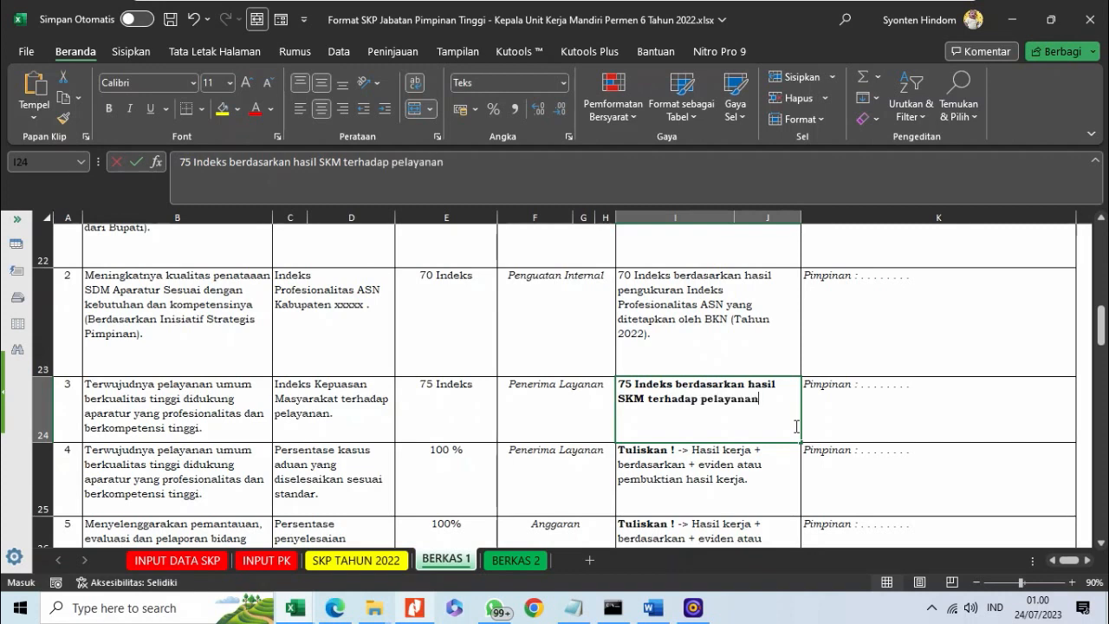
type(" BKPSDM ")
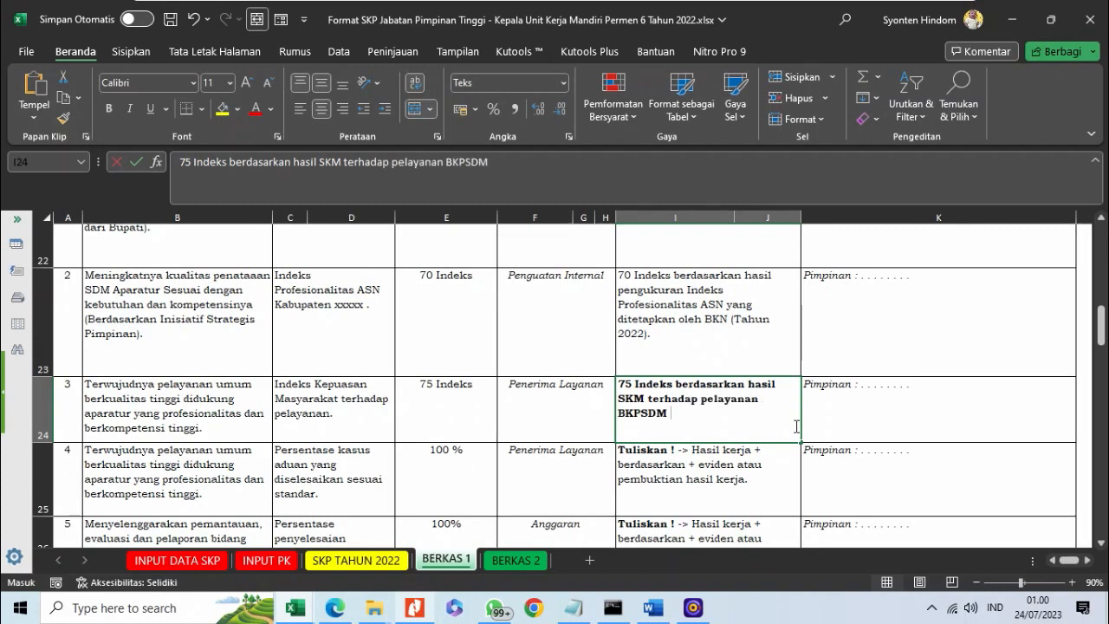
type("... Tahun 2022.")
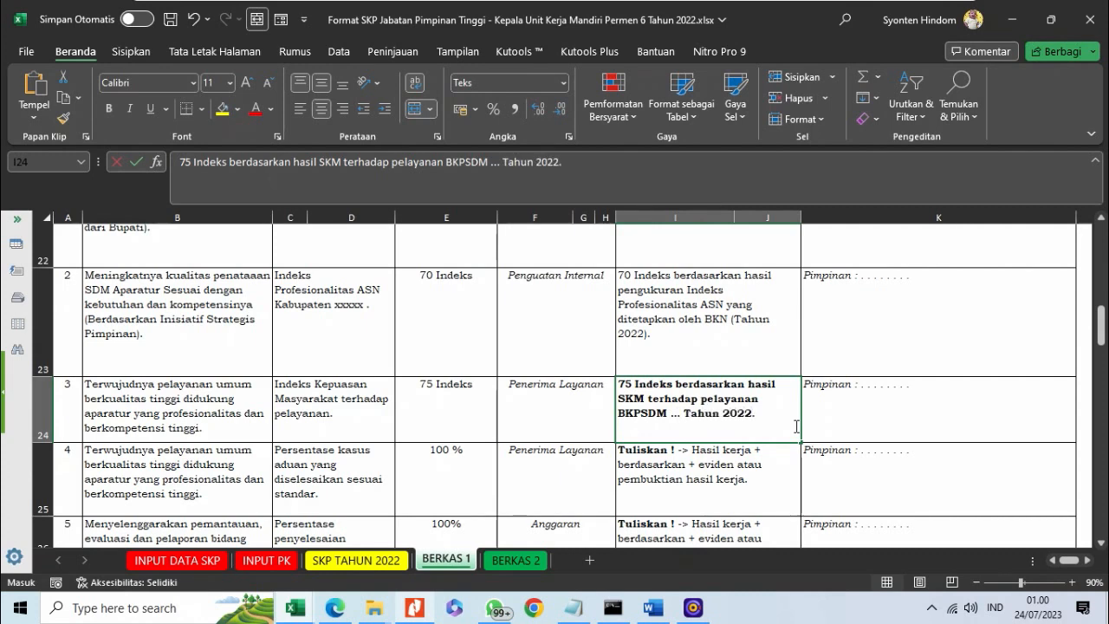
key("Return")
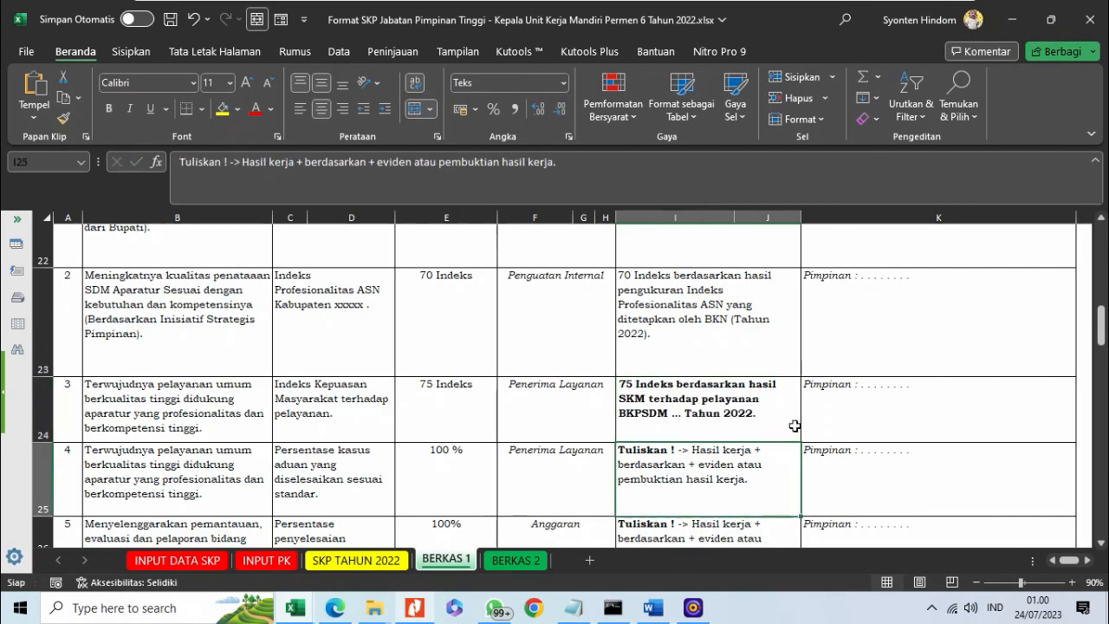
left_click(697, 414)
left_click(108, 108)
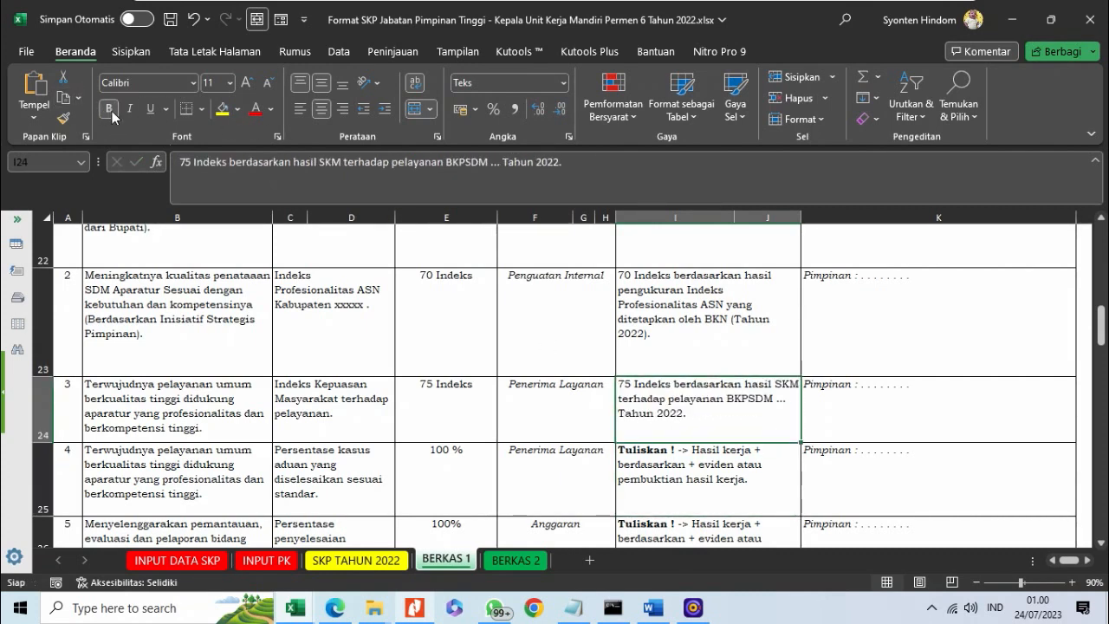
Fill the leader feedback from K22 down through K26 for the second to fifth work results.
scroll(649, 376, "down", 1)
left_click(649, 376)
scroll(684, 385, "up", 3)
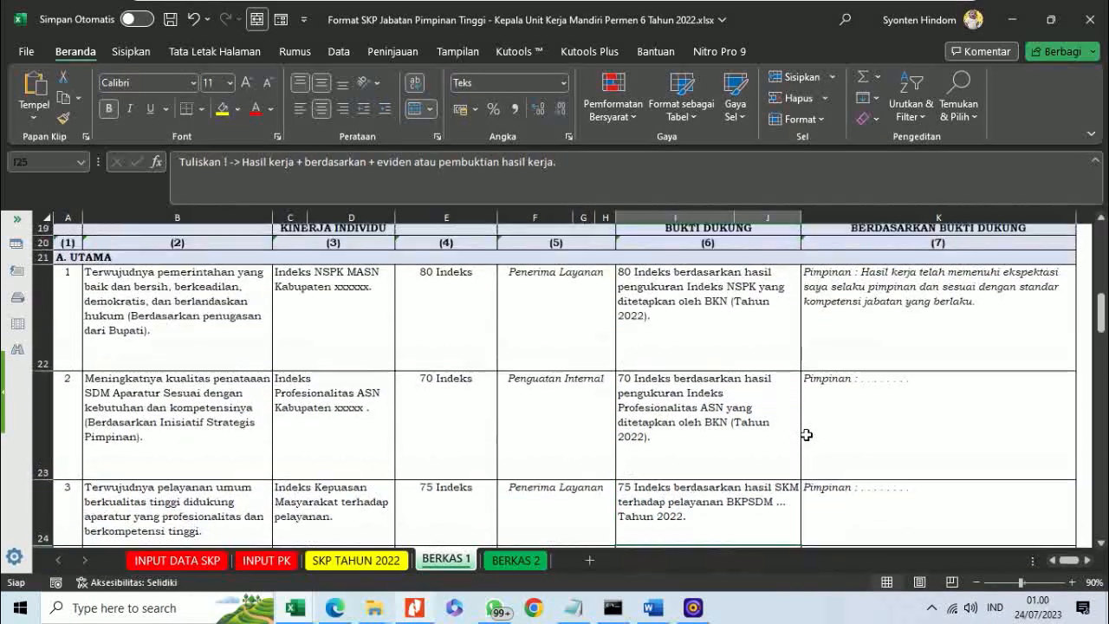
left_click(956, 326)
scroll(1034, 390, "down", 1)
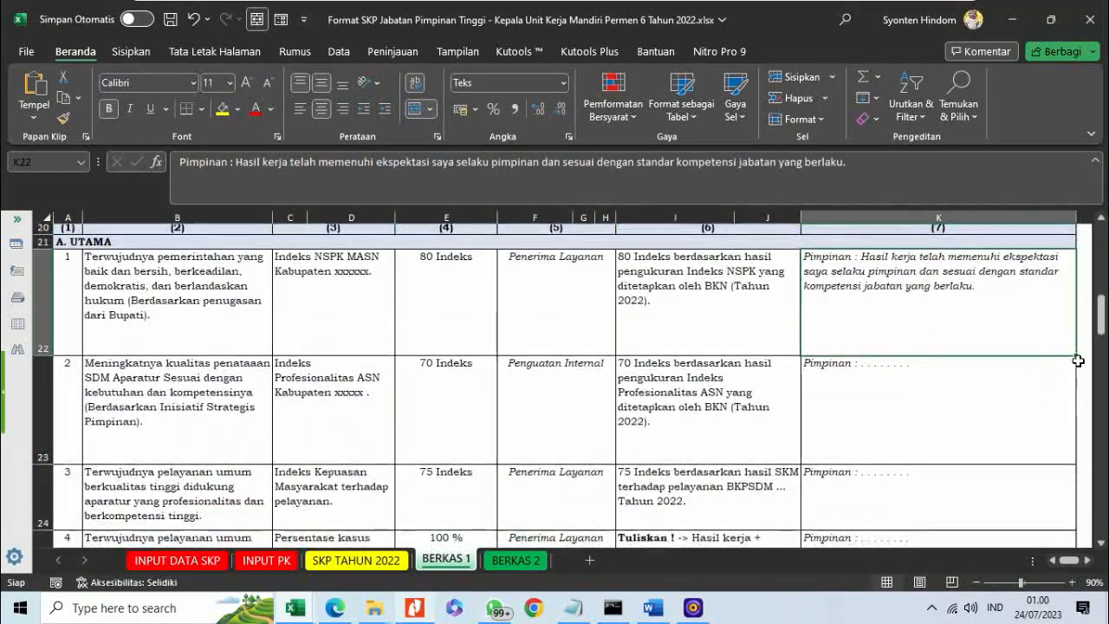
left_click_drag(1074, 417, 1047, 497)
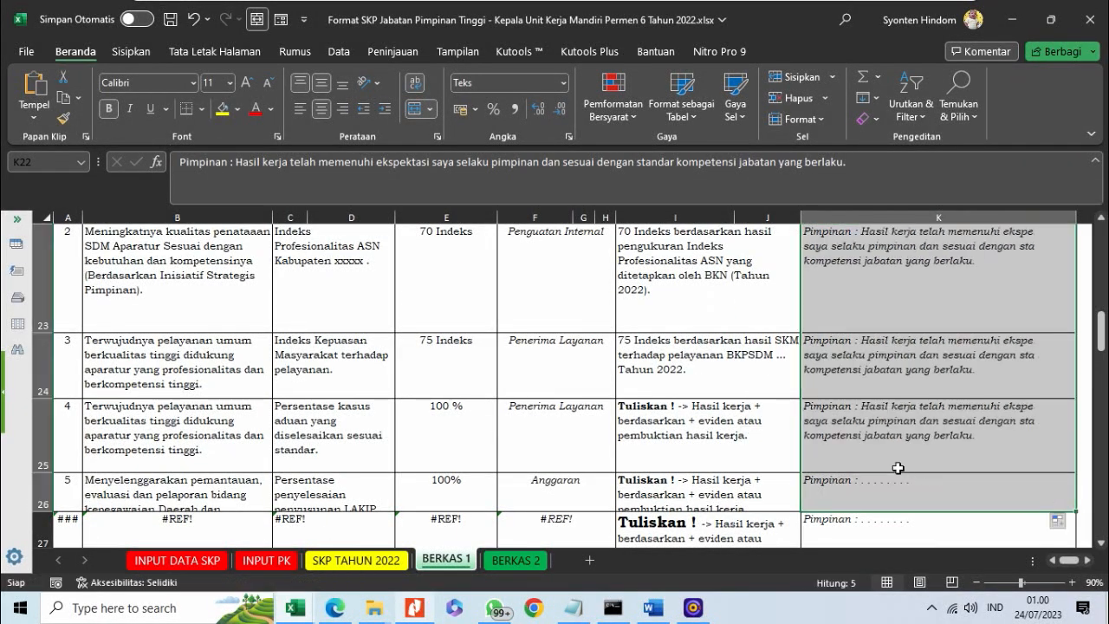
Replace the placeholder in I25 with "100% berdasarkan hasil rekapitulasi penyelesaian aduan sampai dengan akhir tahun 2022." and remove its bold formatting.
scroll(734, 462, "up", 1)
left_click(696, 434)
scroll(686, 456, "down", 2)
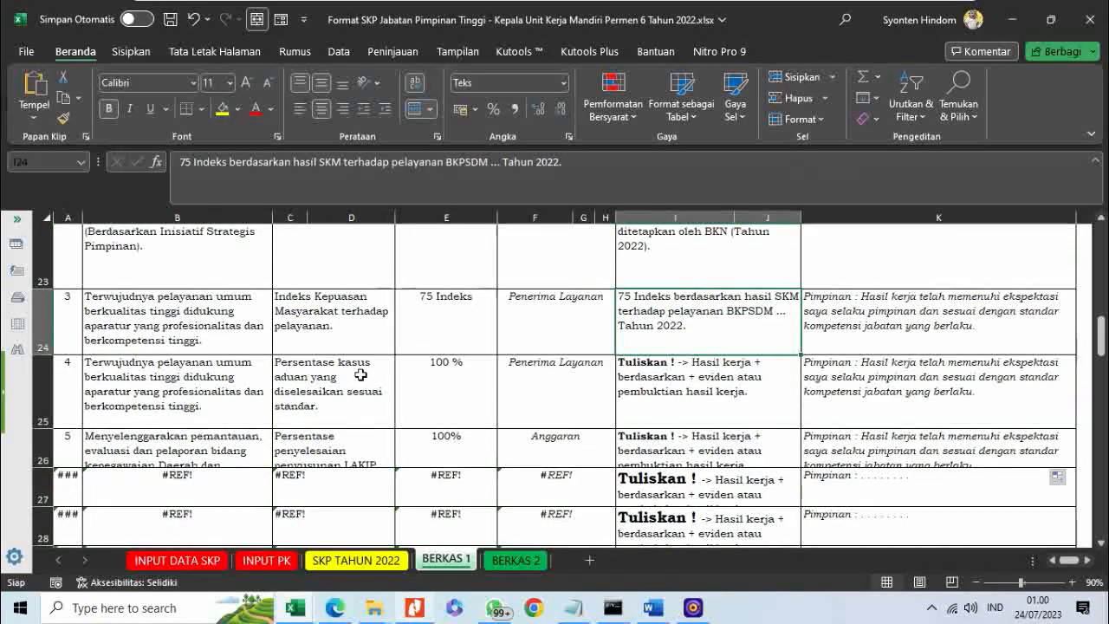
left_click(359, 376)
left_click(520, 398)
left_click(641, 387)
left_click(353, 399)
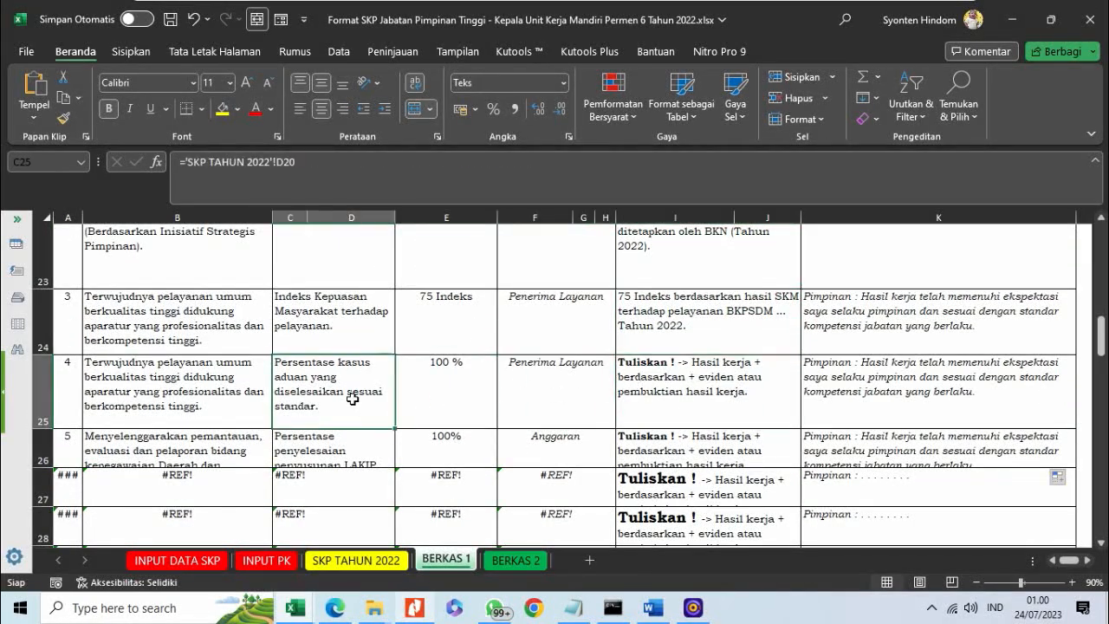
left_click(736, 392)
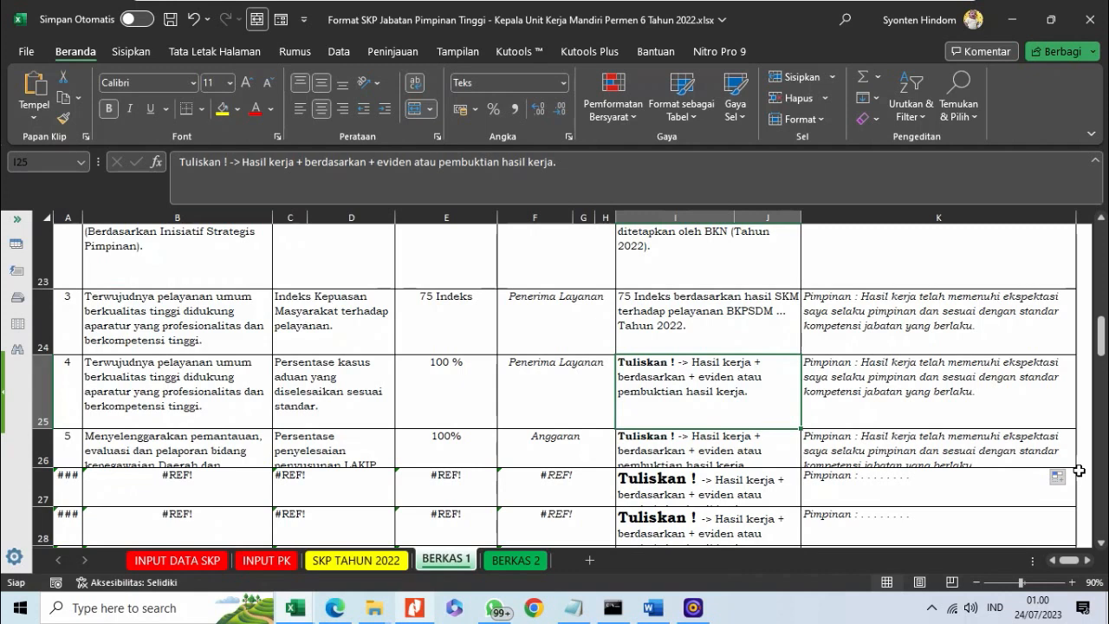
type("100% be")
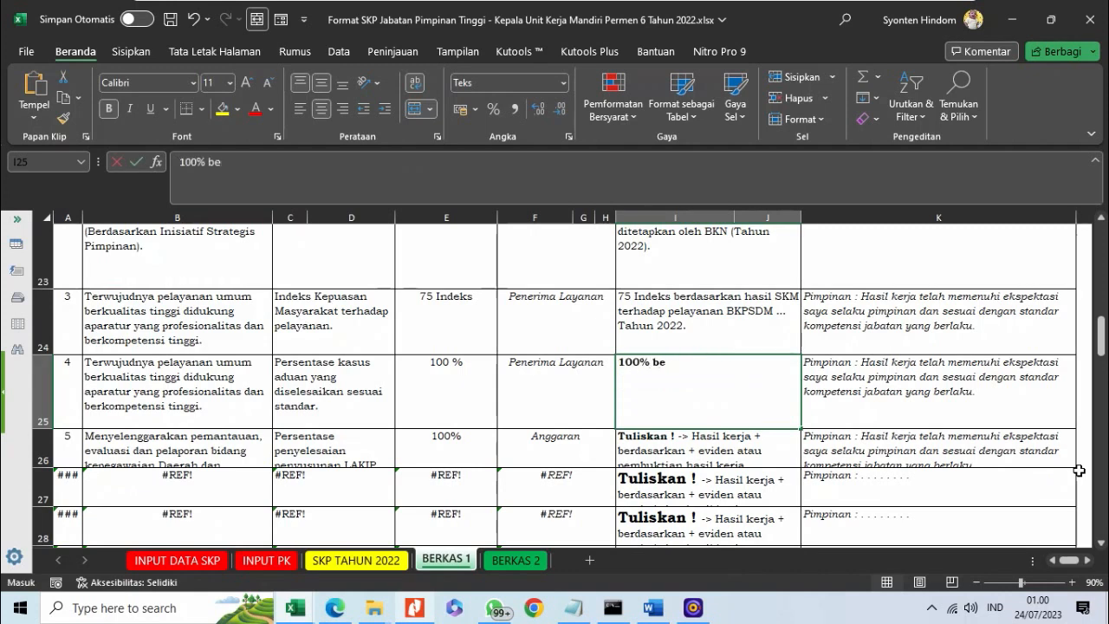
type("rdasarkan hasil")
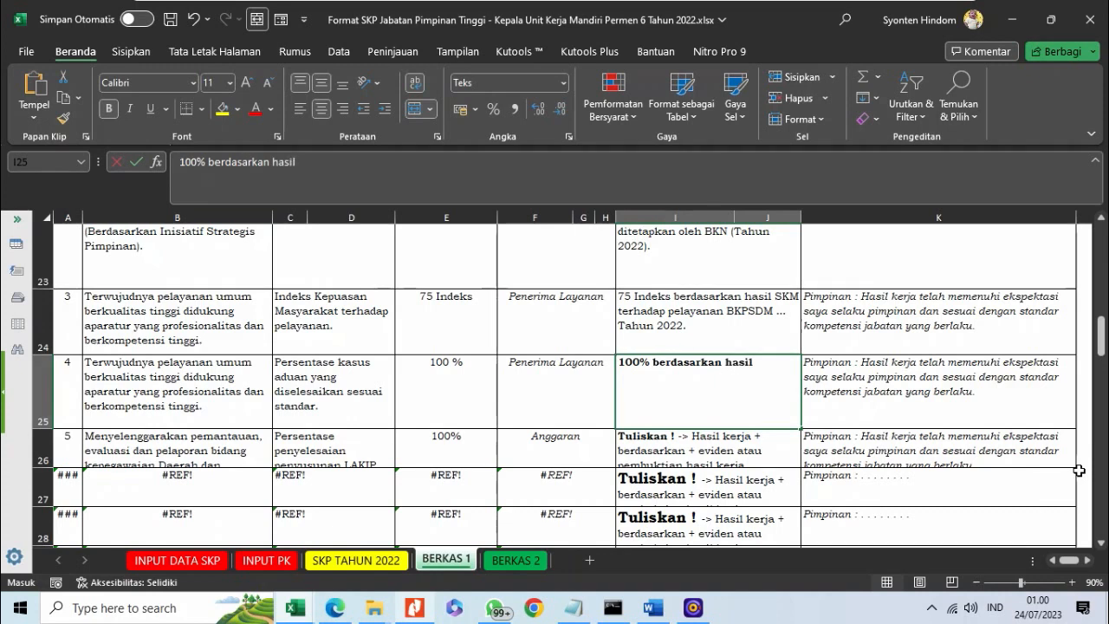
type(" rekapitu")
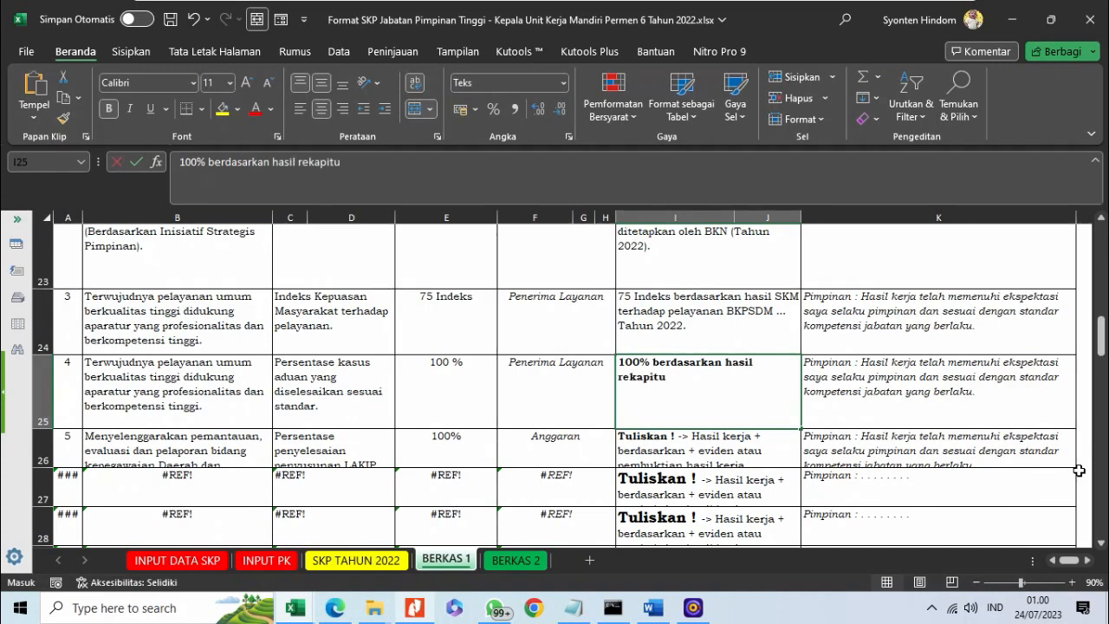
type("lasi penyelesaian ")
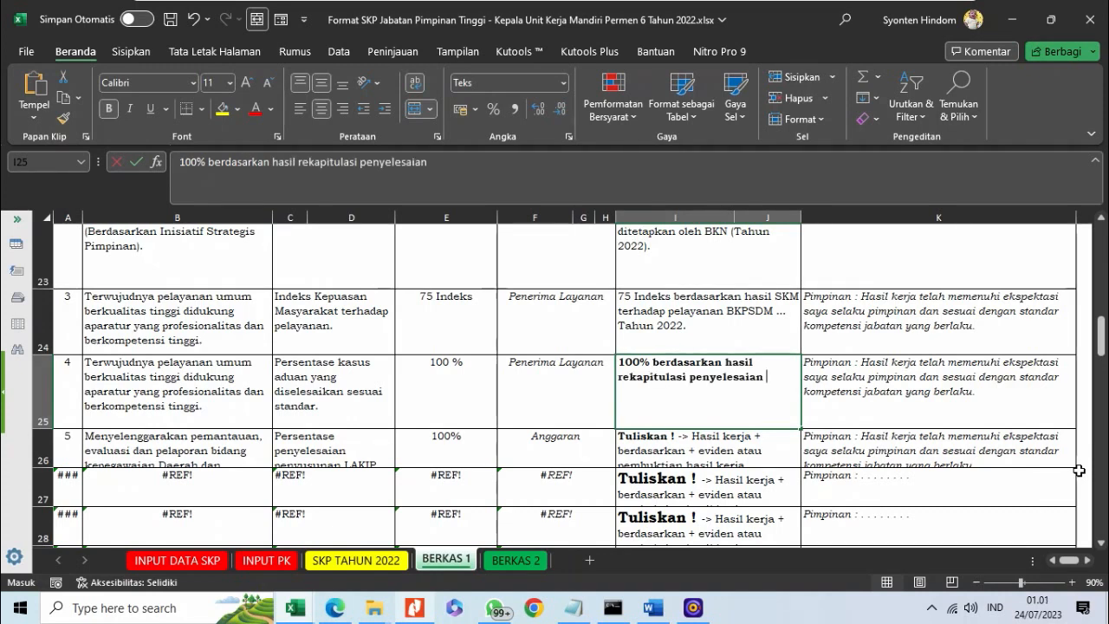
type("aduan s")
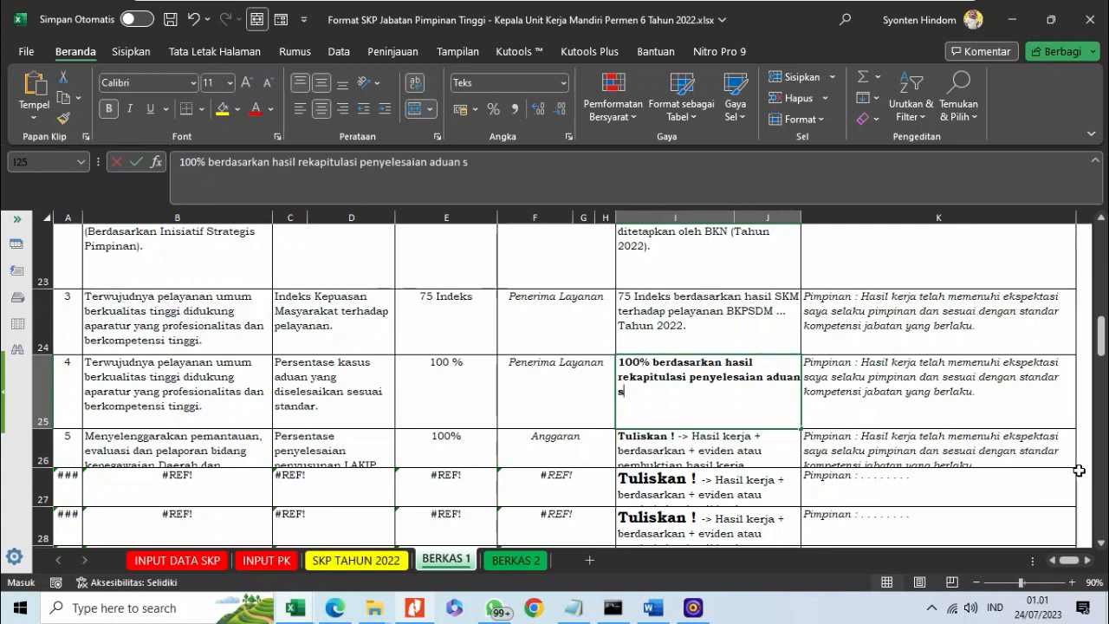
type("ampai dengan akhir tahun 2022")
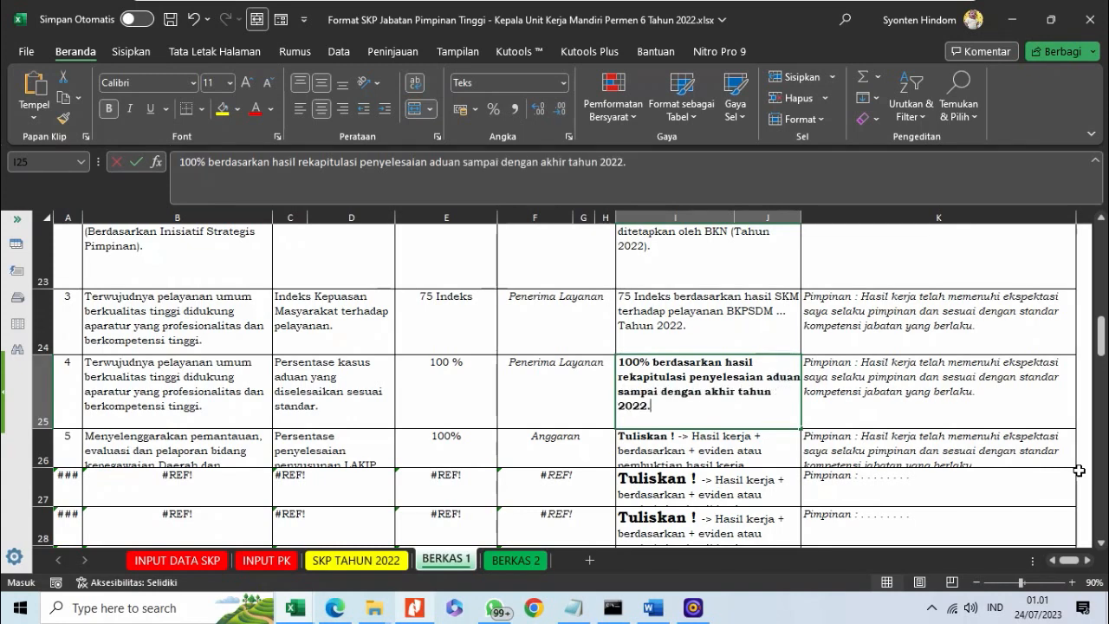
type(".")
key("Return")
left_click(754, 402)
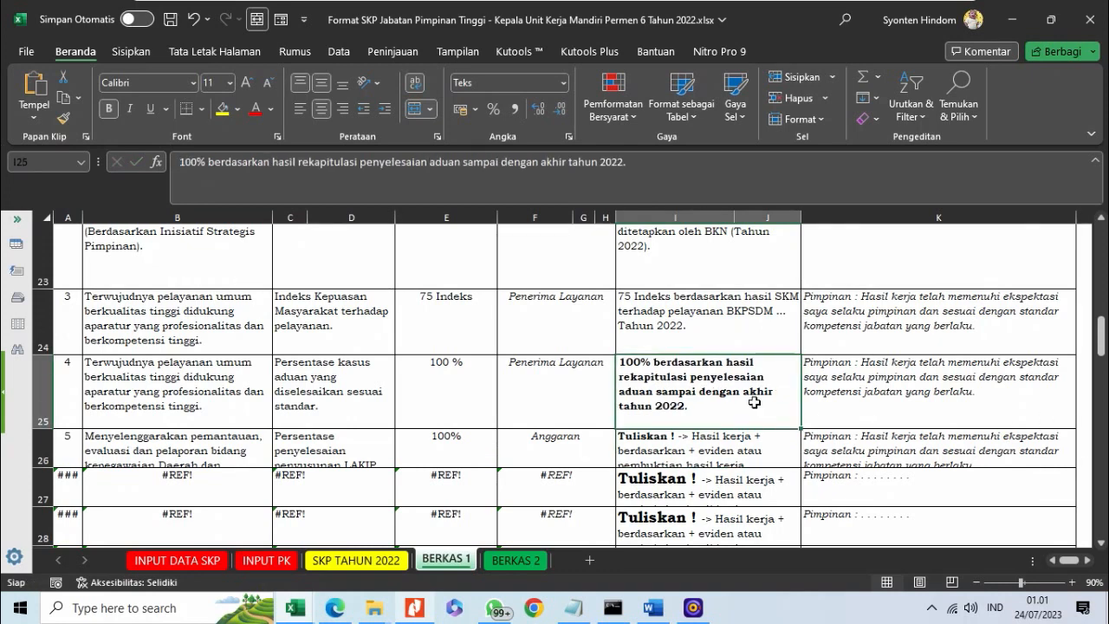
key("ctrl+b")
Increase the height of row 26 so the fifth work result's full text fits in its cells.
left_click(630, 435)
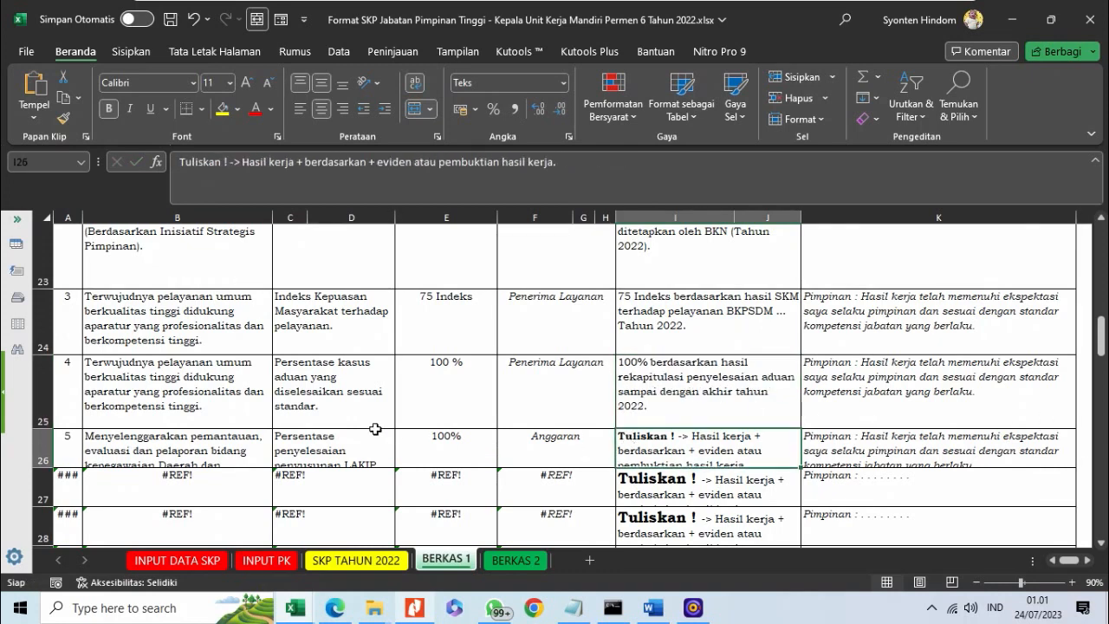
scroll(142, 459, "down", 3)
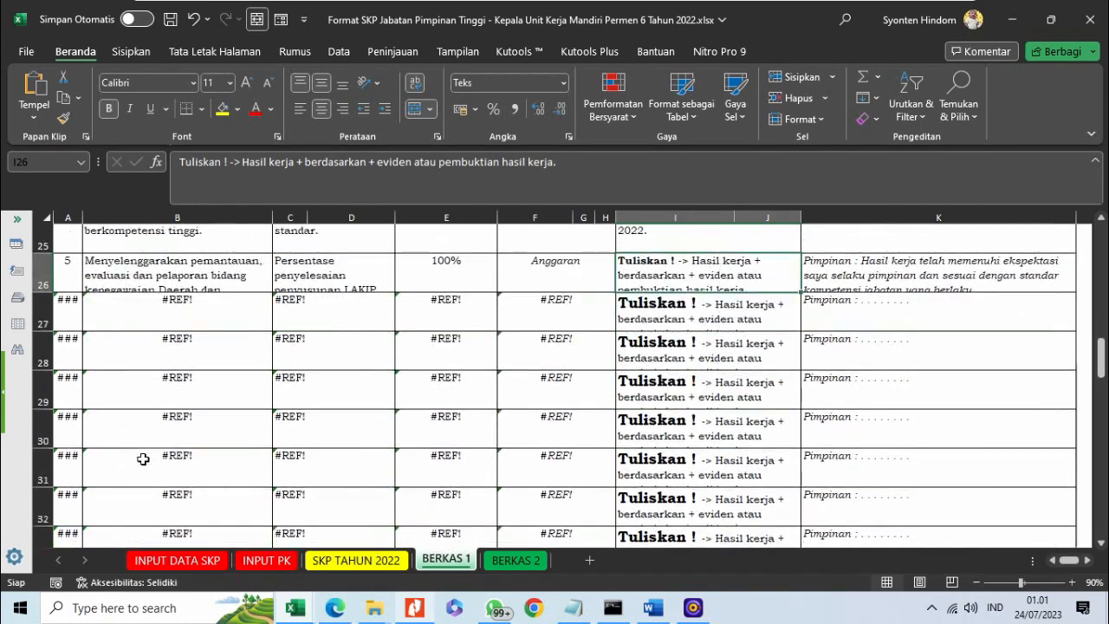
scroll(143, 459, "up", 2)
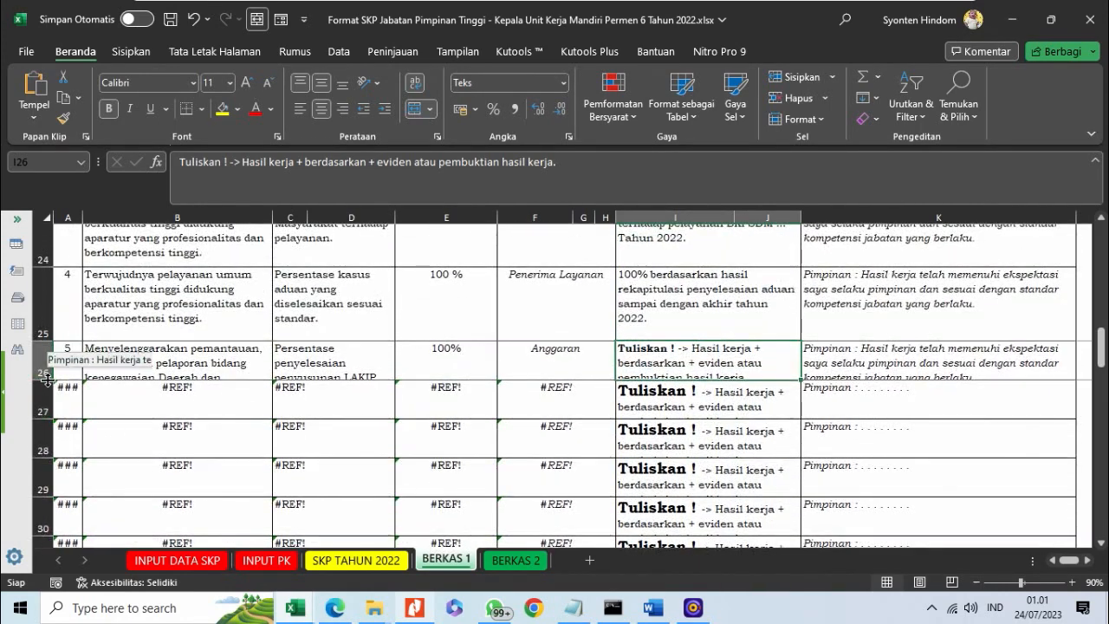
left_click_drag(46, 378, 47, 425)
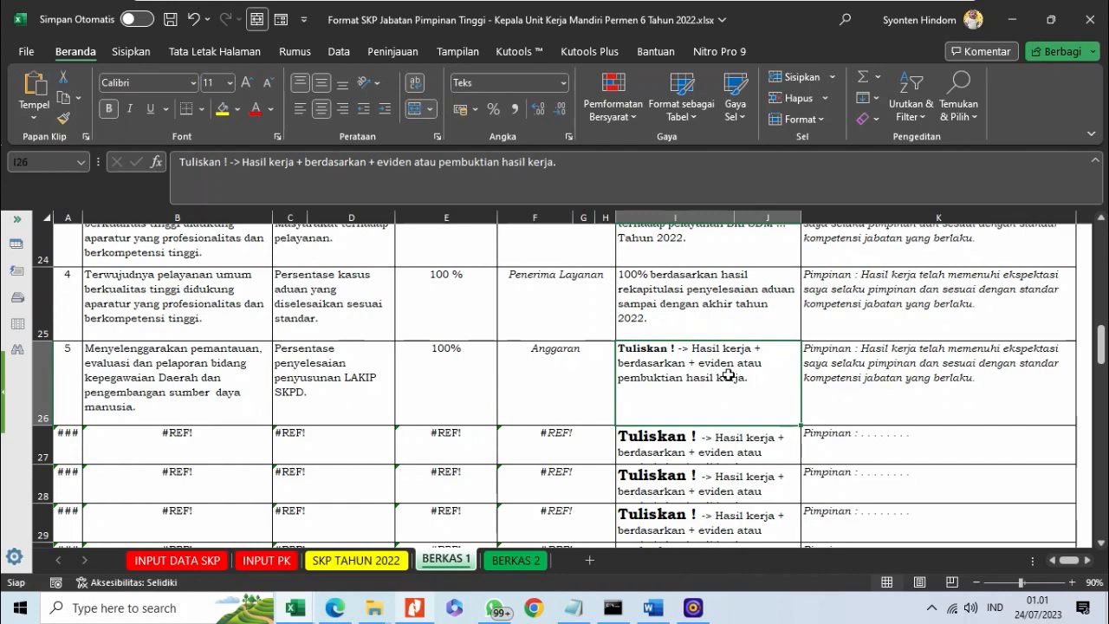
Replace the placeholder in I26 with "100% berdasarkan hasil evaluasi terhadap dokumen LAKIP yang disampaikan kepada instansi / SKPD terkait (LAKIP Tahun 2022)." and remove its bold.
type("100")
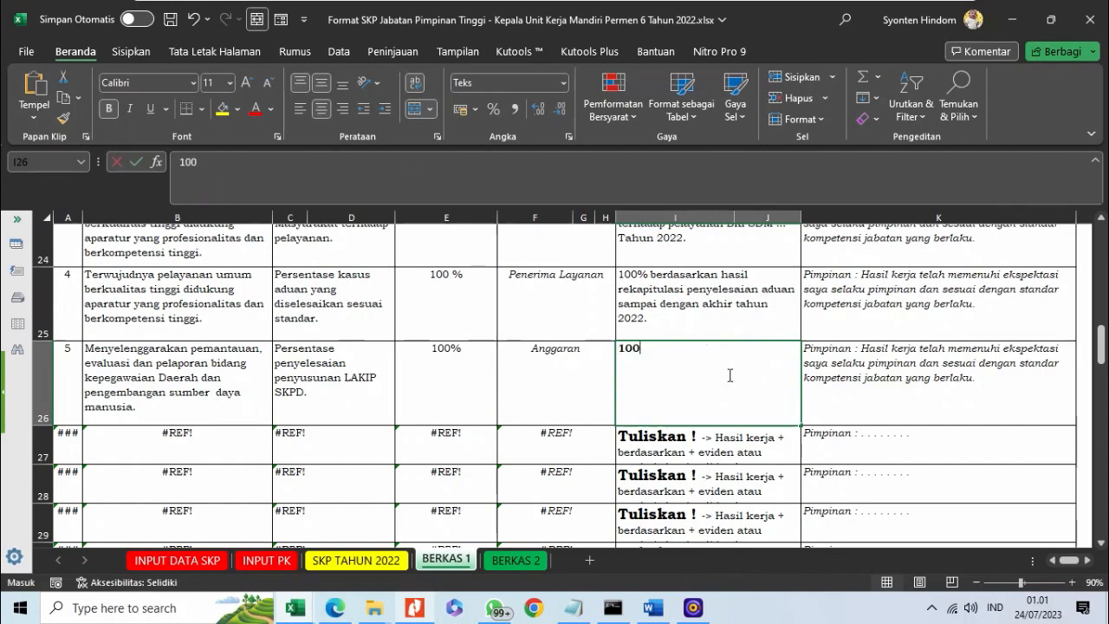
type("% berd")
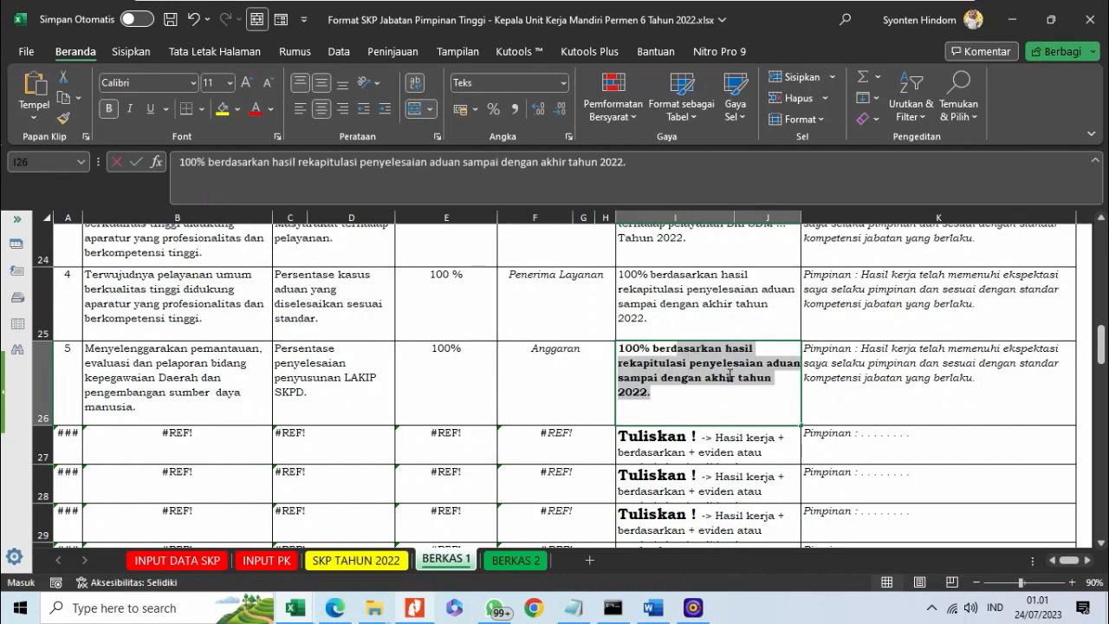
type("asarkan ")
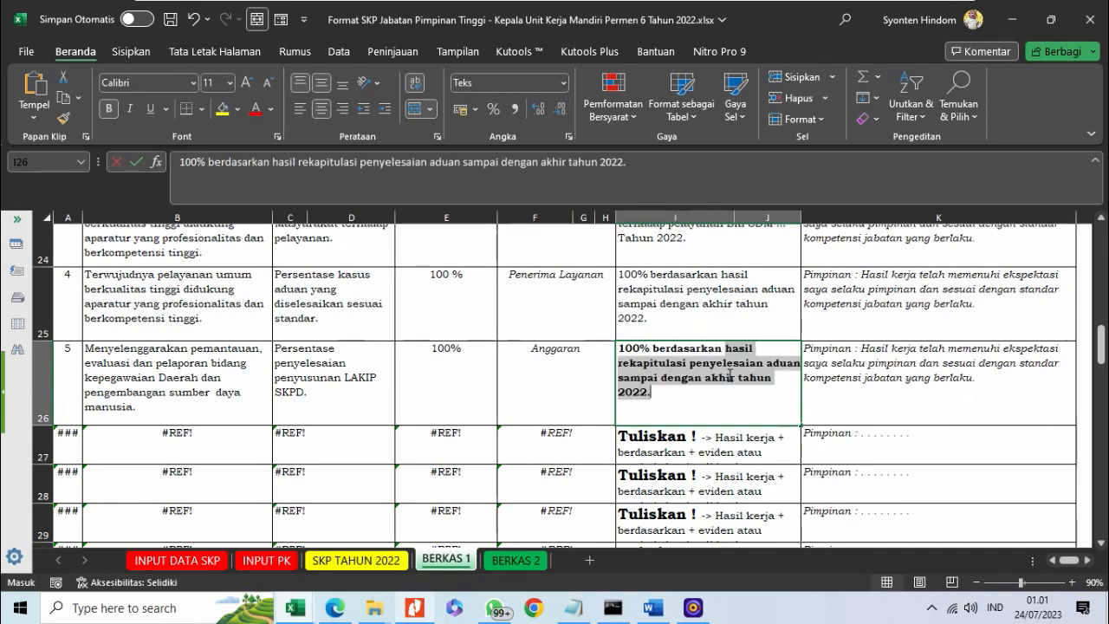
type("hasil pengumpulan")
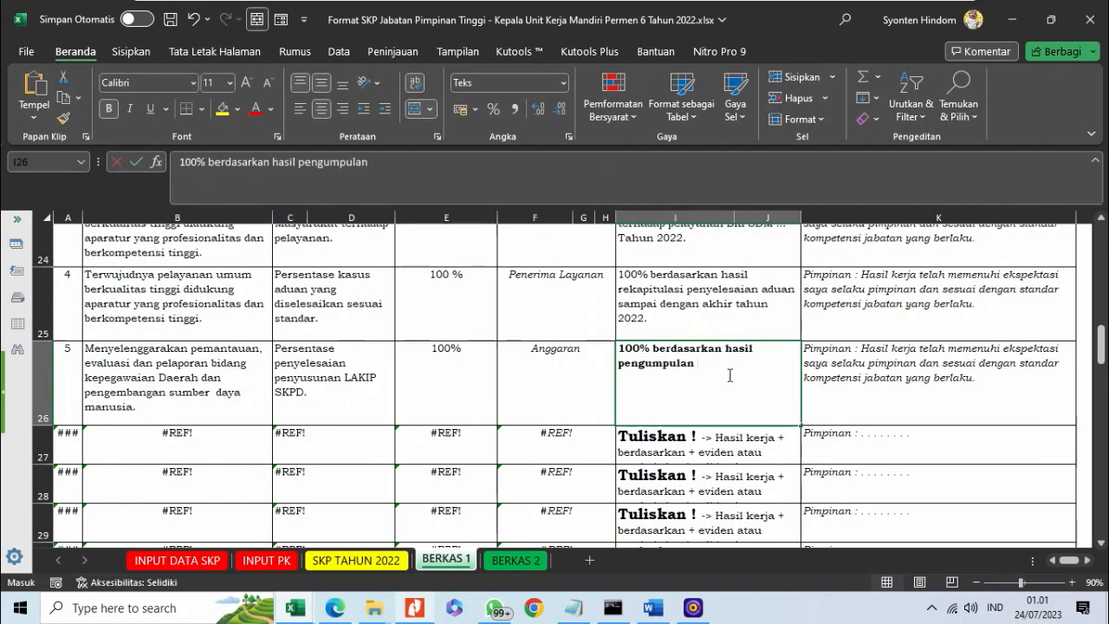
key("BackSpace")
key("BackSpace")
key("BackSpace")
key("BackSpace")
key("BackSpace")
key("BackSpace")
key("BackSpace")
key("BackSpace")
key("BackSpace")
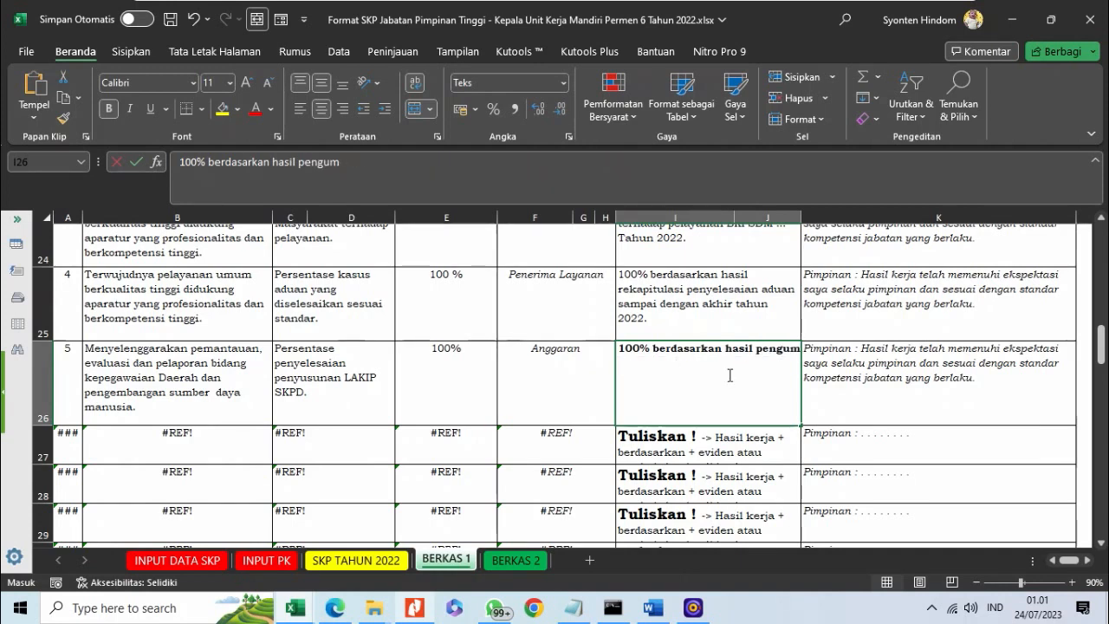
type("evaluasi")
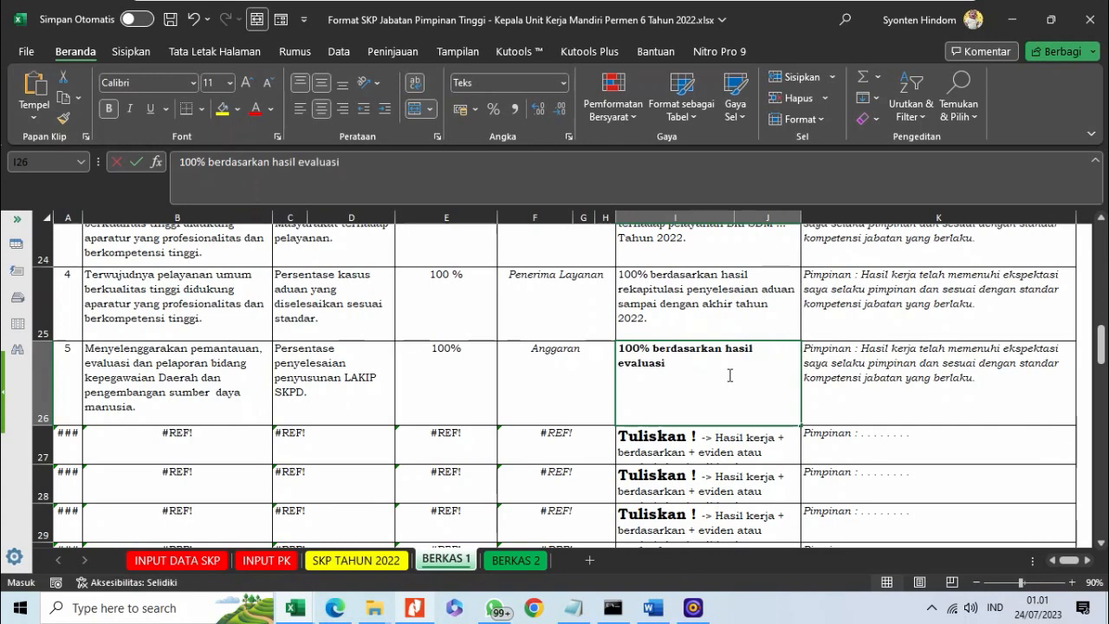
type(" derhadap dokumen")
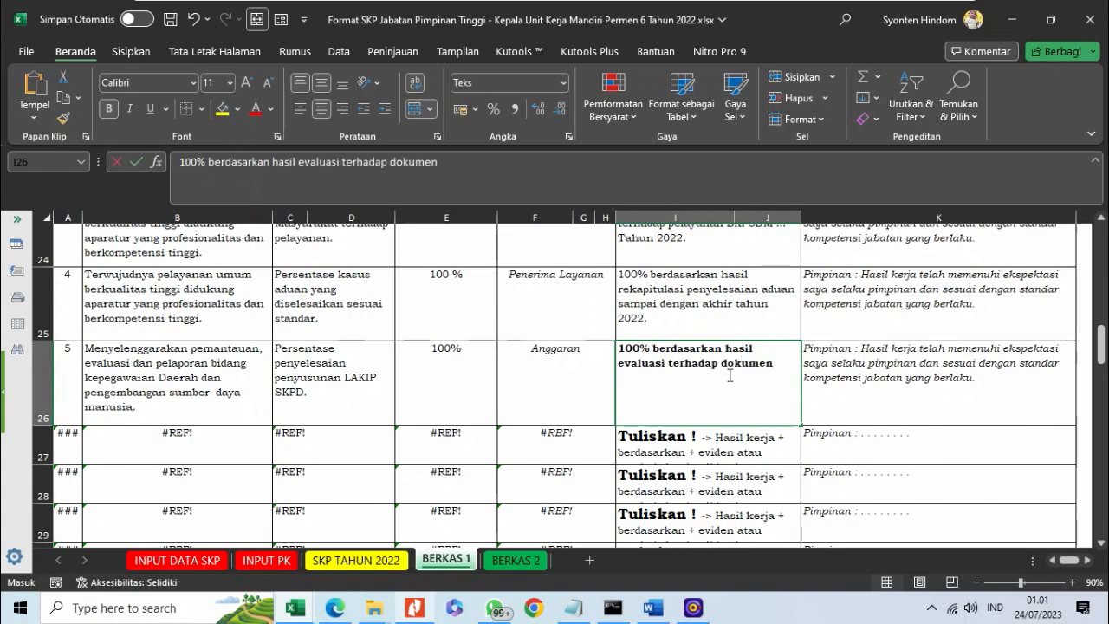
type(" LAKIP yang disampa")
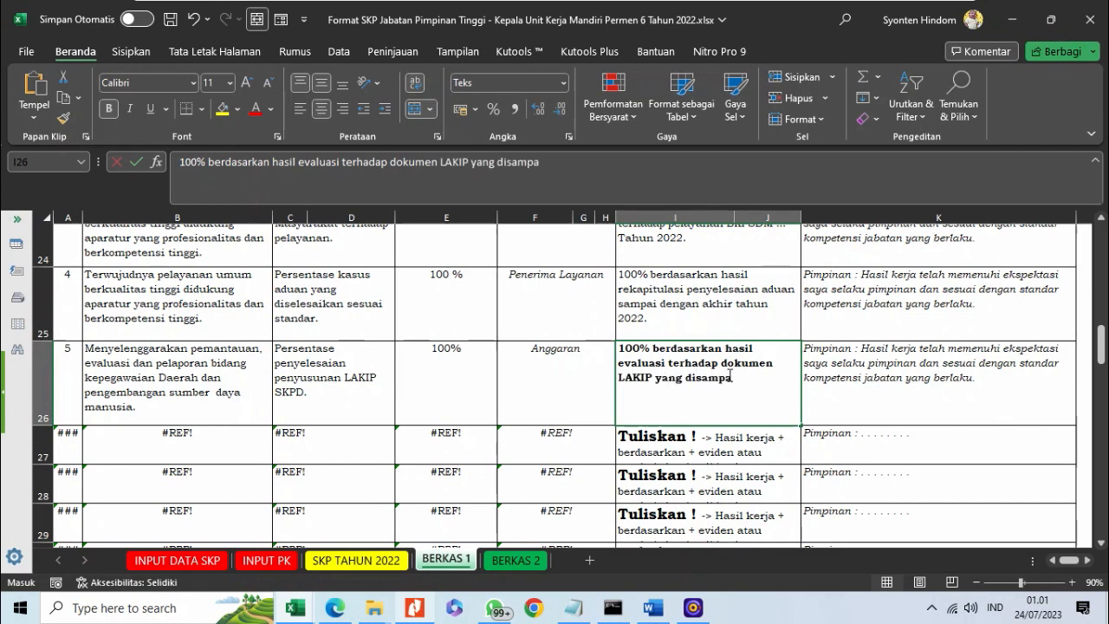
type("ikan kepada instansi")
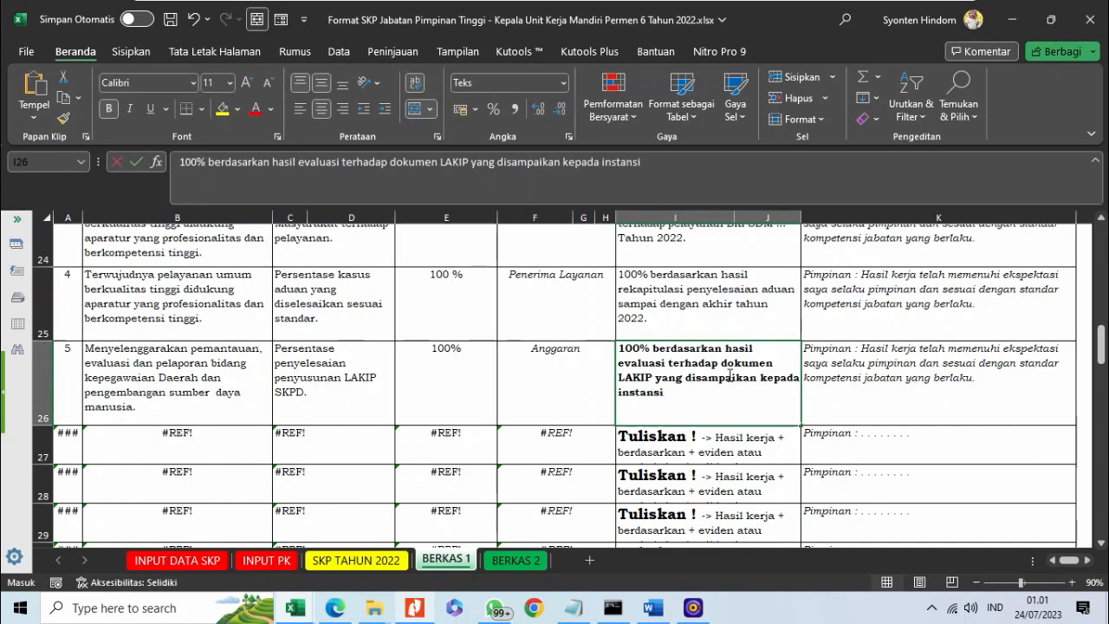
type(" / SKPD terkait")
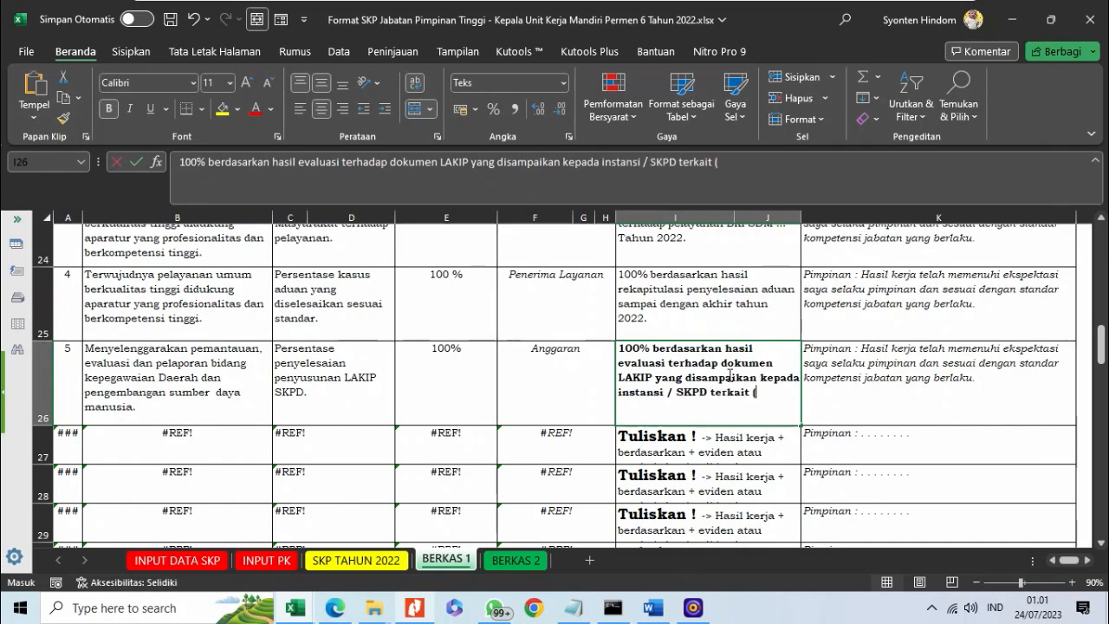
type(" (Lakip")
key("BackSpace")
key("BackSpace")
key("BackSpace")
type("LAKIP Tahun 2022")
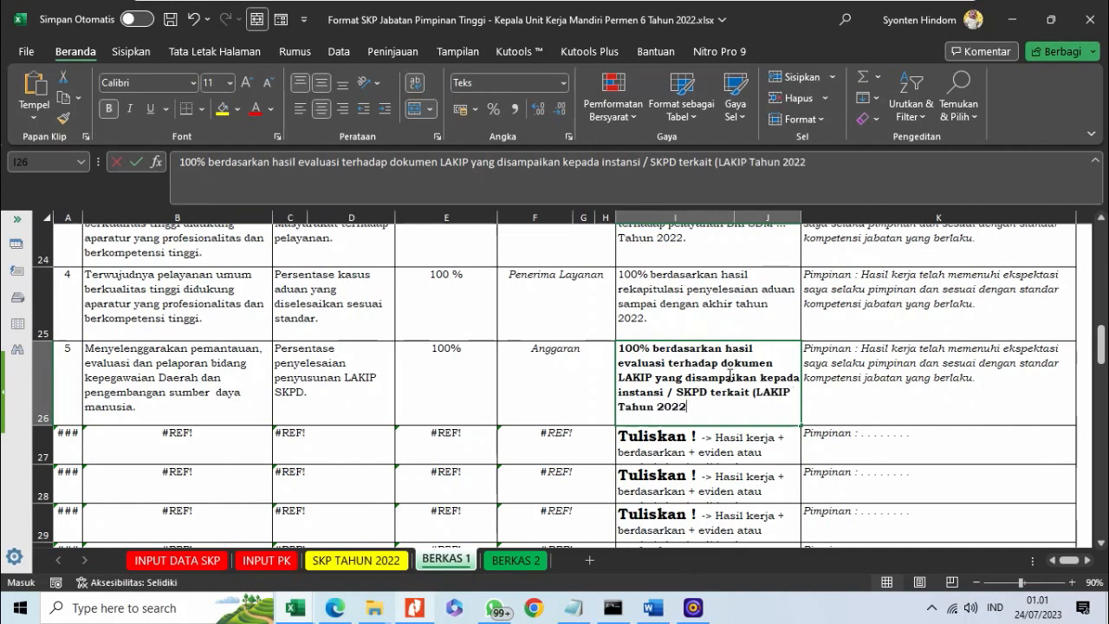
type(").")
key("Return")
left_click(730, 375)
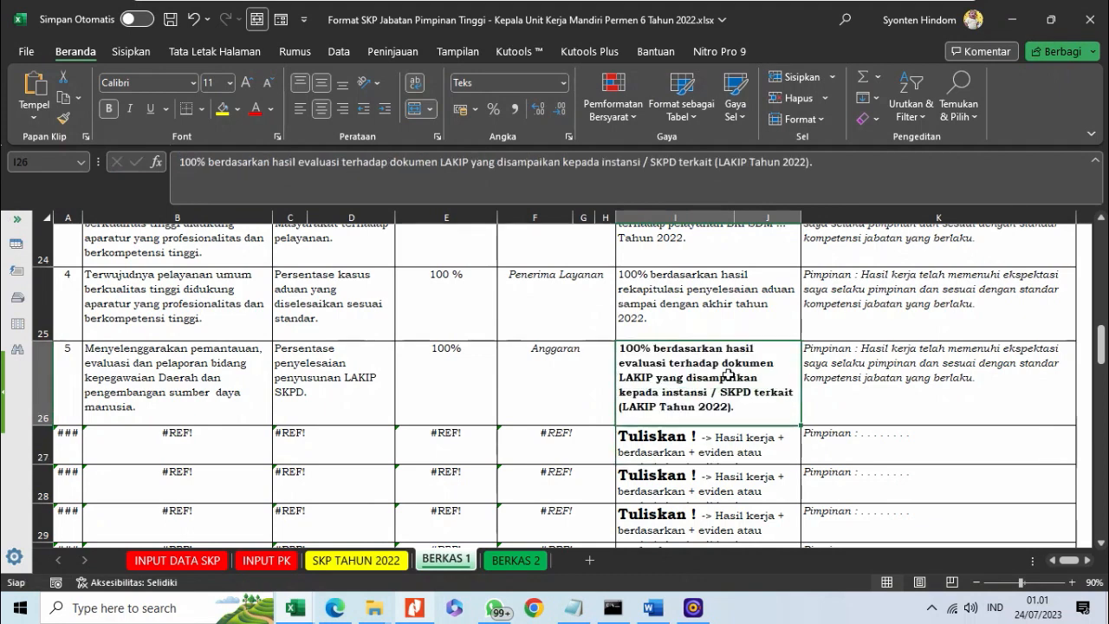
Delete the unused #REF! rows 27 to 33 between the fifth work result and the B. TAMBAHAN heading.
scroll(729, 375, "down", 3)
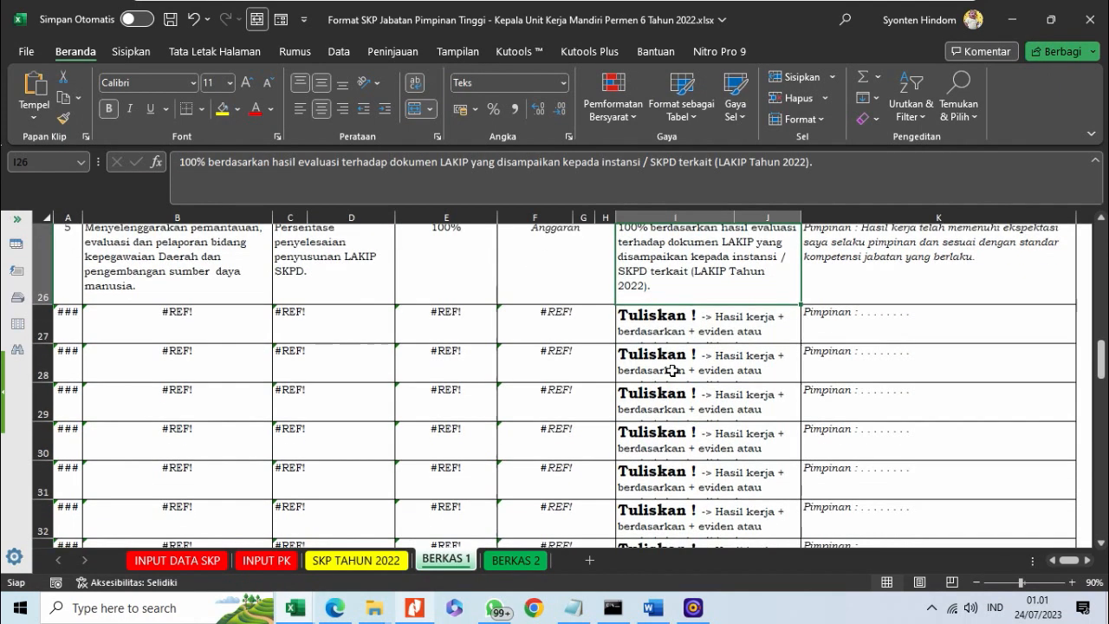
left_click_drag(41, 332, 58, 427)
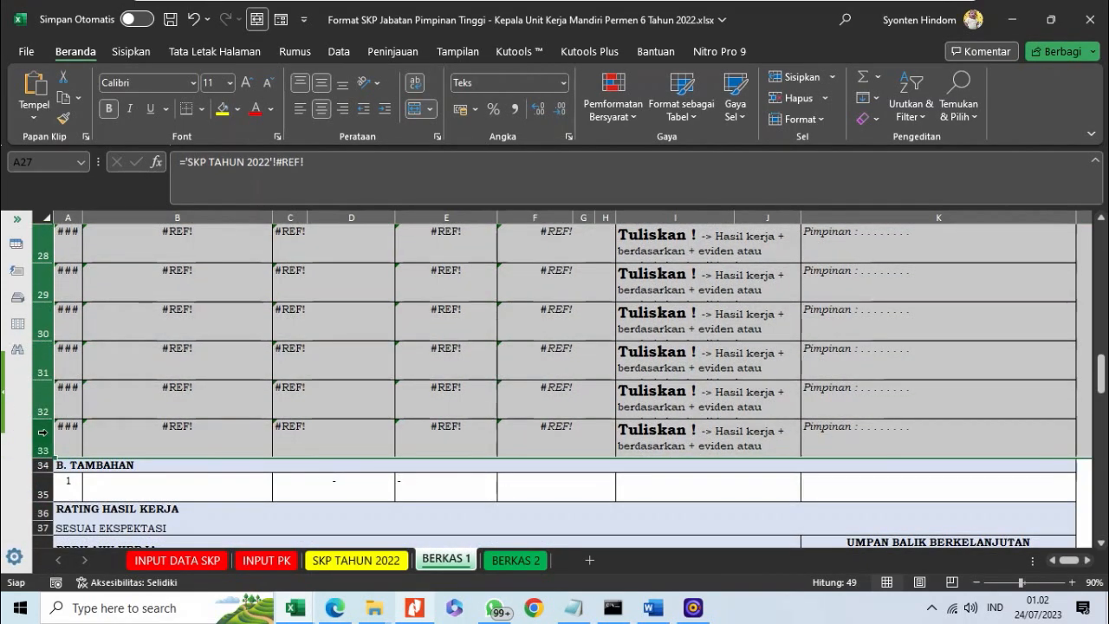
right_click(43, 432)
left_click(151, 310)
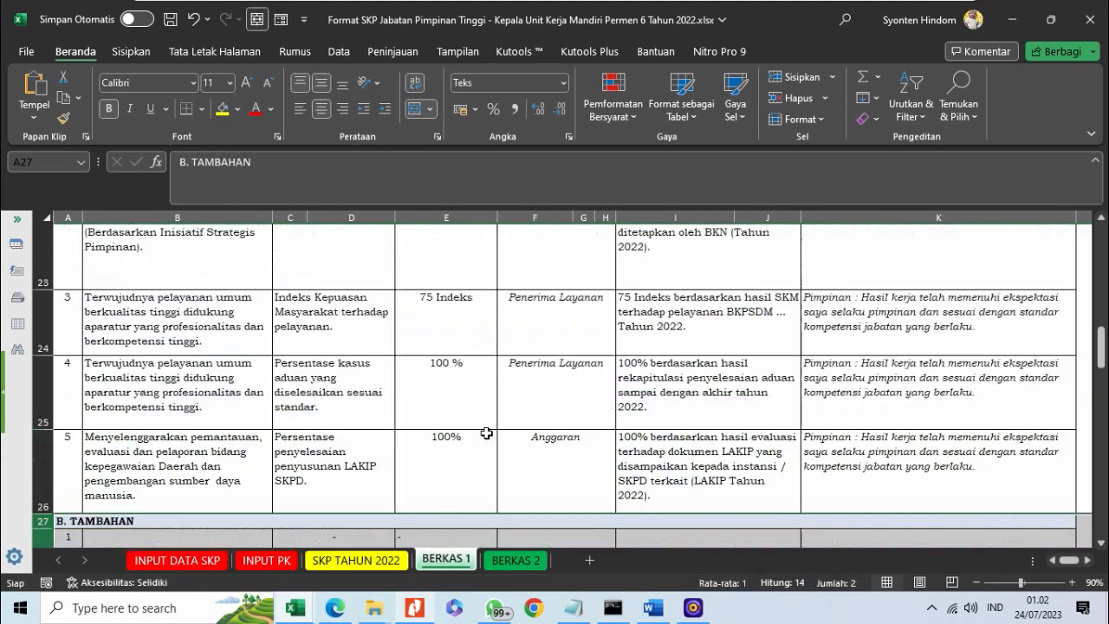
Widen columns J and I so the leader's special expectation for Berorientasi pelayanan fits in its cell.
scroll(490, 381, "down", 2)
scroll(490, 382, "up", 5)
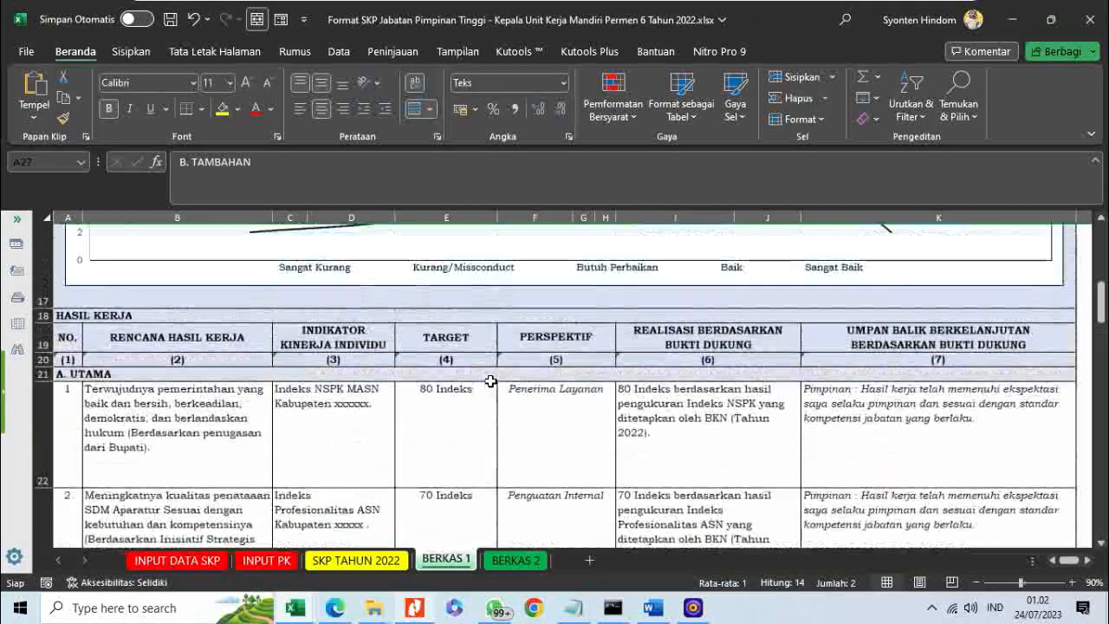
scroll(490, 381, "down", 3)
scroll(491, 382, "down", 3)
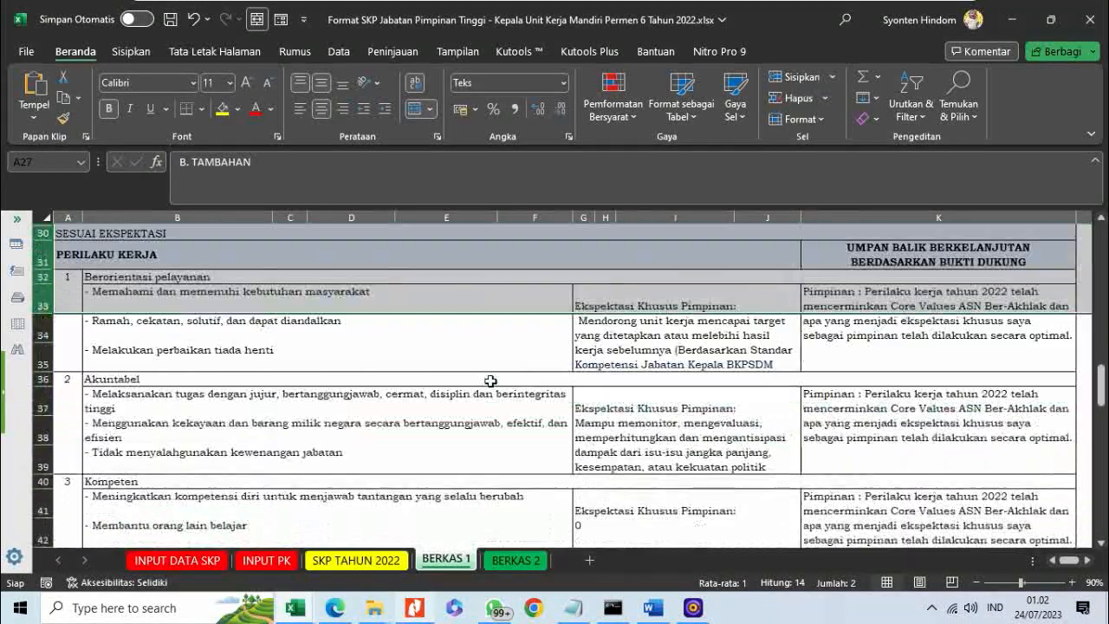
scroll(513, 367, "up", 1)
left_click(714, 398)
scroll(751, 408, "down", 2)
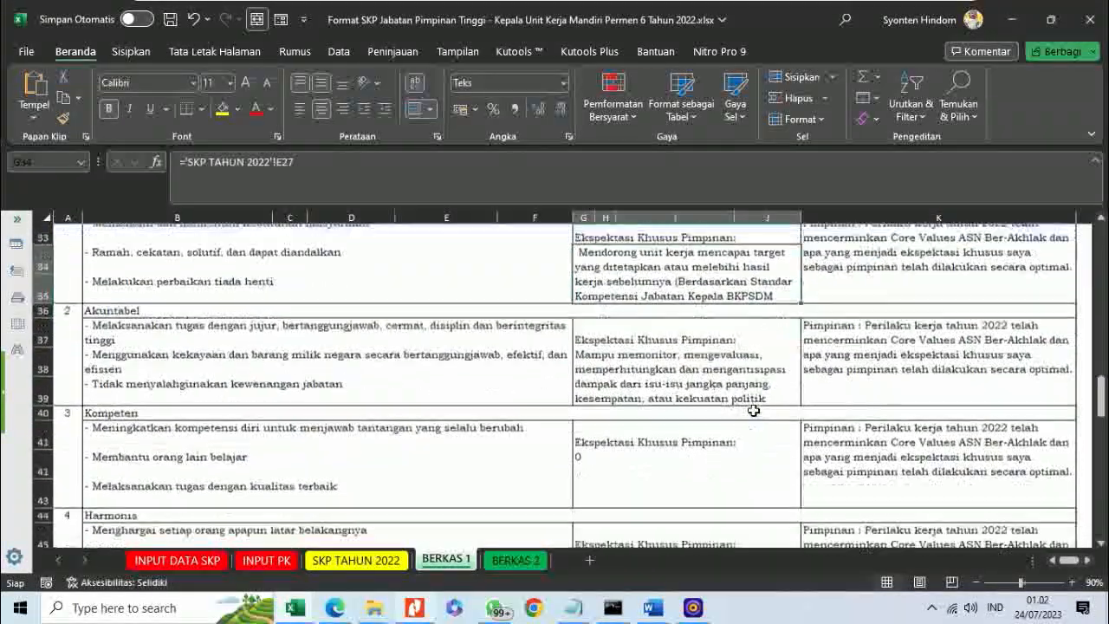
scroll(754, 410, "up", 2)
scroll(754, 410, "down", 2)
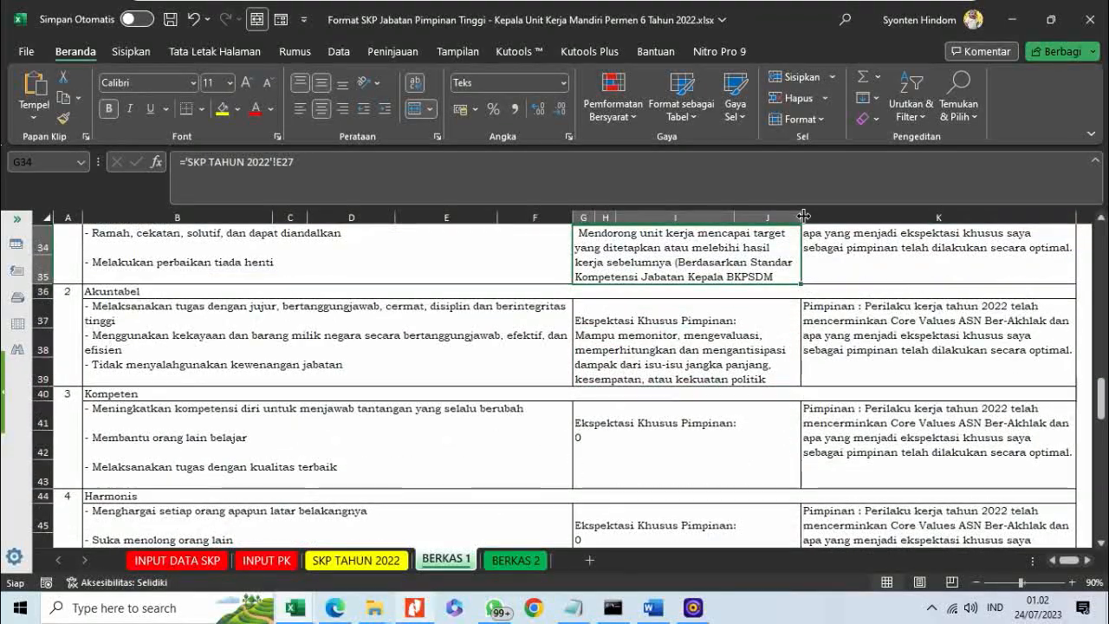
left_click_drag(803, 215, 827, 216)
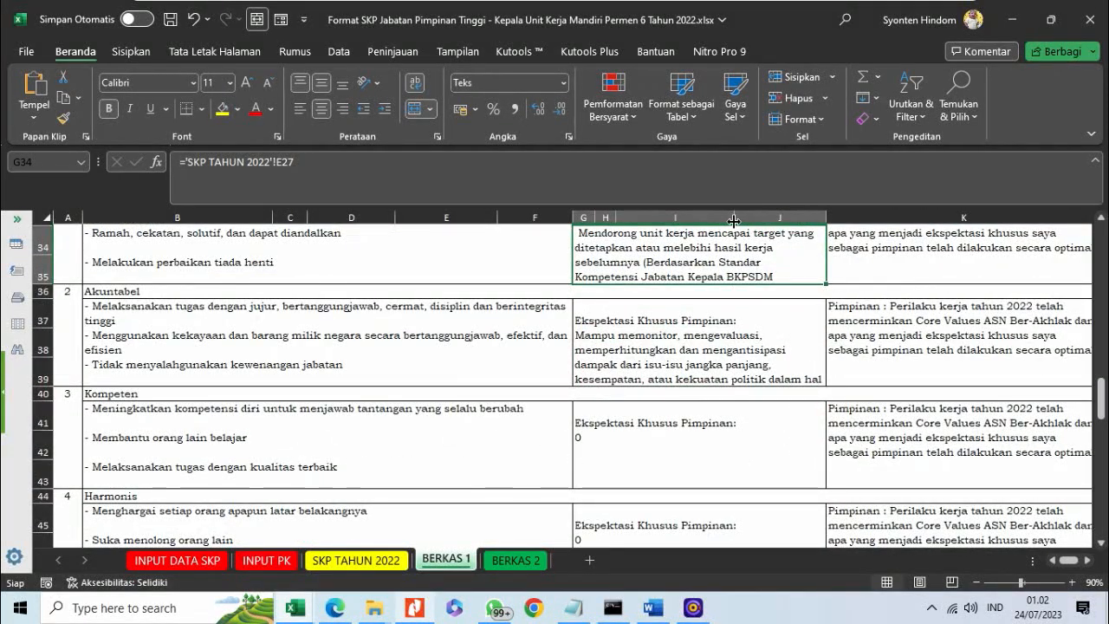
left_click_drag(733, 220, 755, 216)
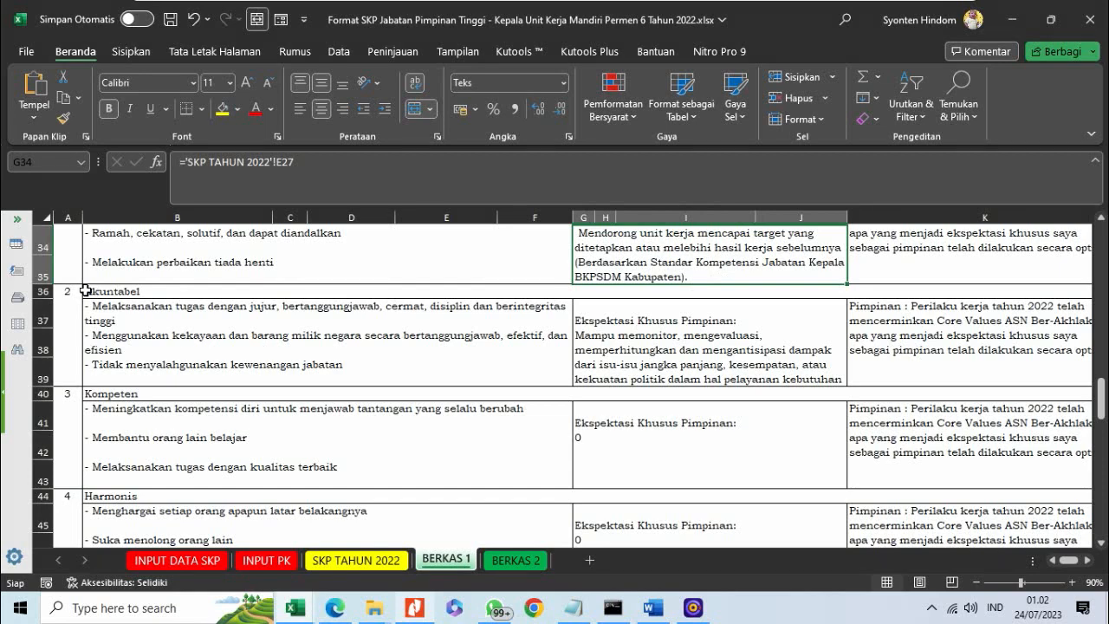
Increase the height of row 35 to give the Berorientasi pelayanan expectation and feedback more room.
scroll(657, 341, "up", 1)
left_click(901, 319)
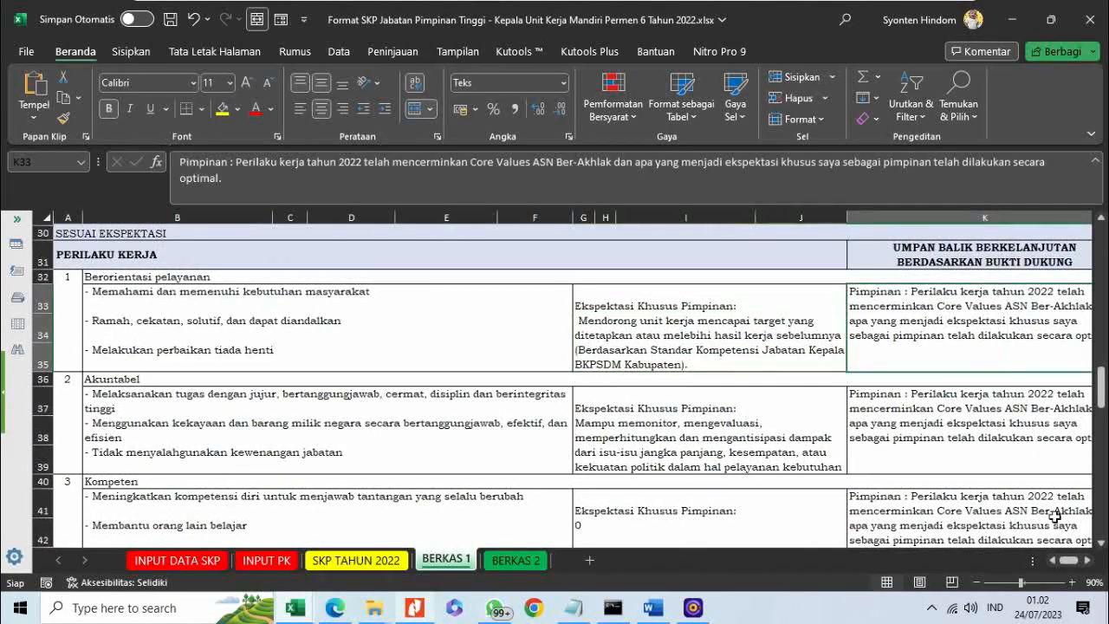
left_click(1091, 560)
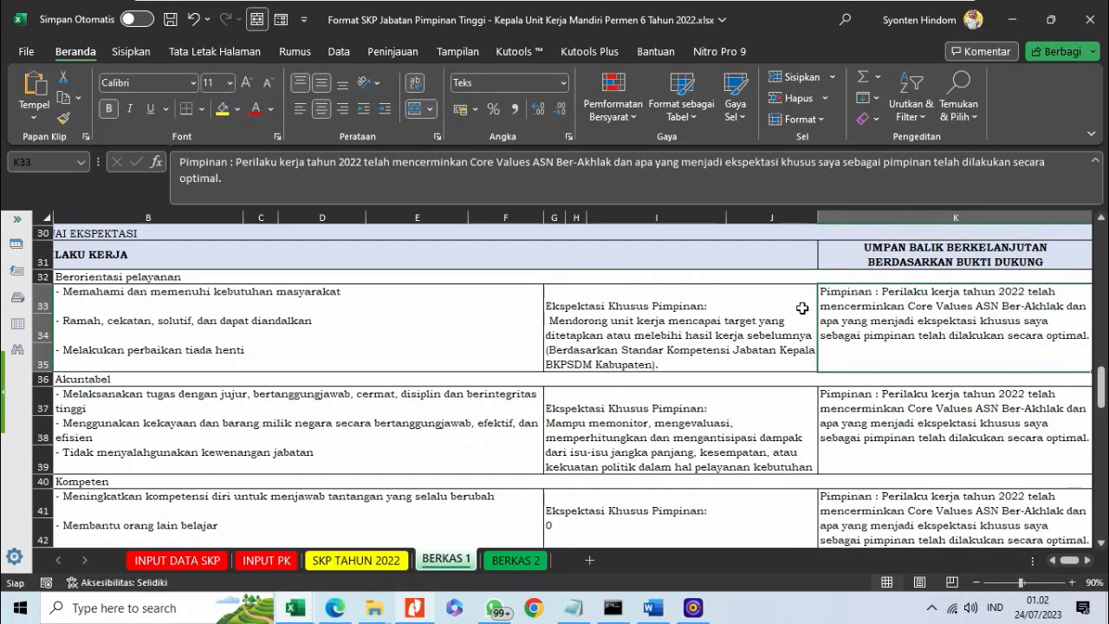
scroll(674, 350, "down", 1)
left_click(546, 324)
left_click(571, 391)
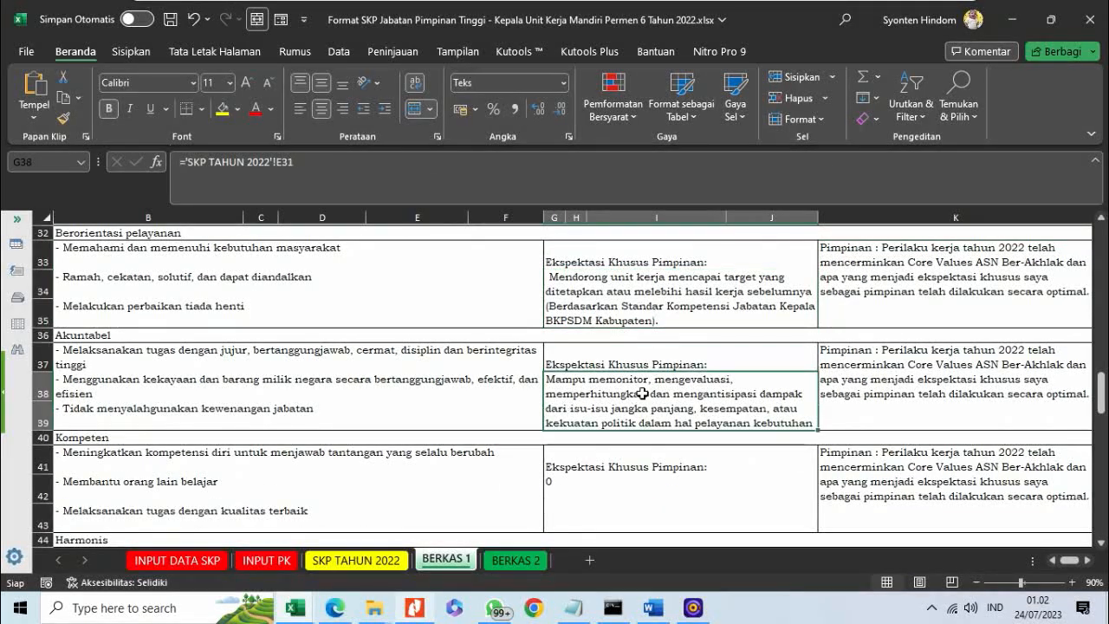
scroll(785, 372, "up", 2)
left_click(685, 424)
scroll(486, 424, "down", 1)
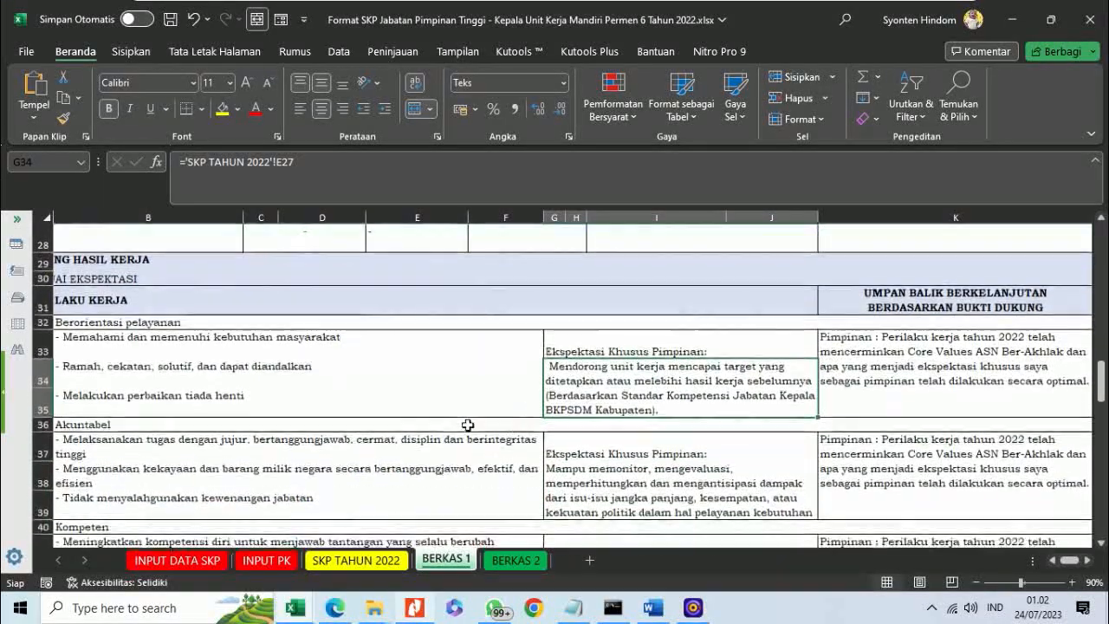
left_click_drag(50, 413, 49, 425)
left_click(961, 364)
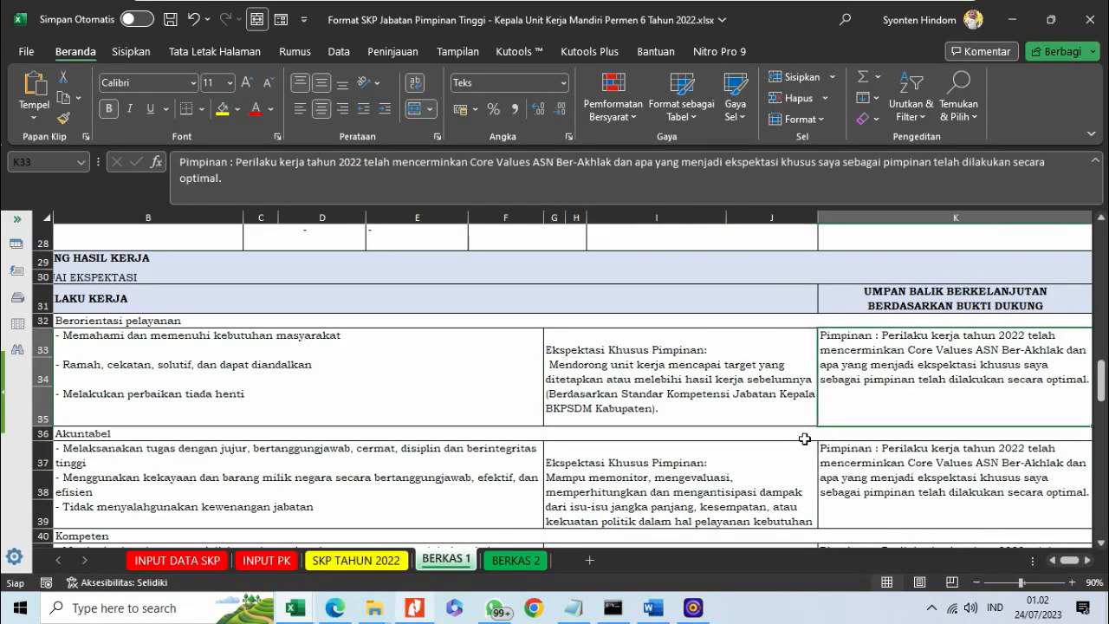
Increase the heights of rows 39 and 38 and widen columns J and I further so the full Akuntabel expectation fits.
scroll(767, 409, "down", 2)
left_click(767, 409)
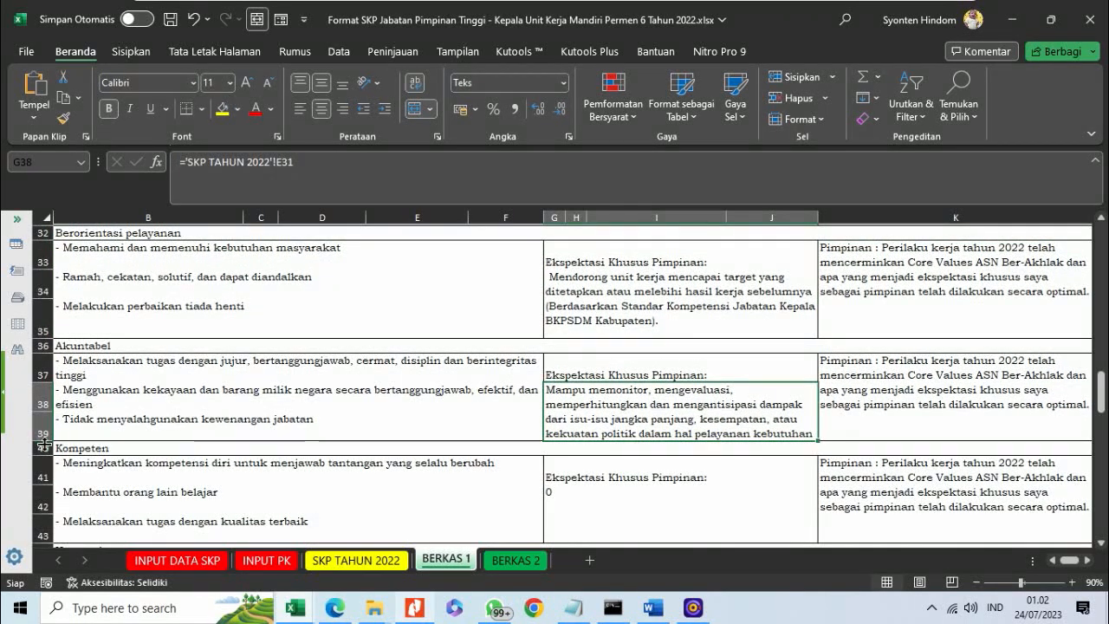
left_click_drag(45, 443, 46, 469)
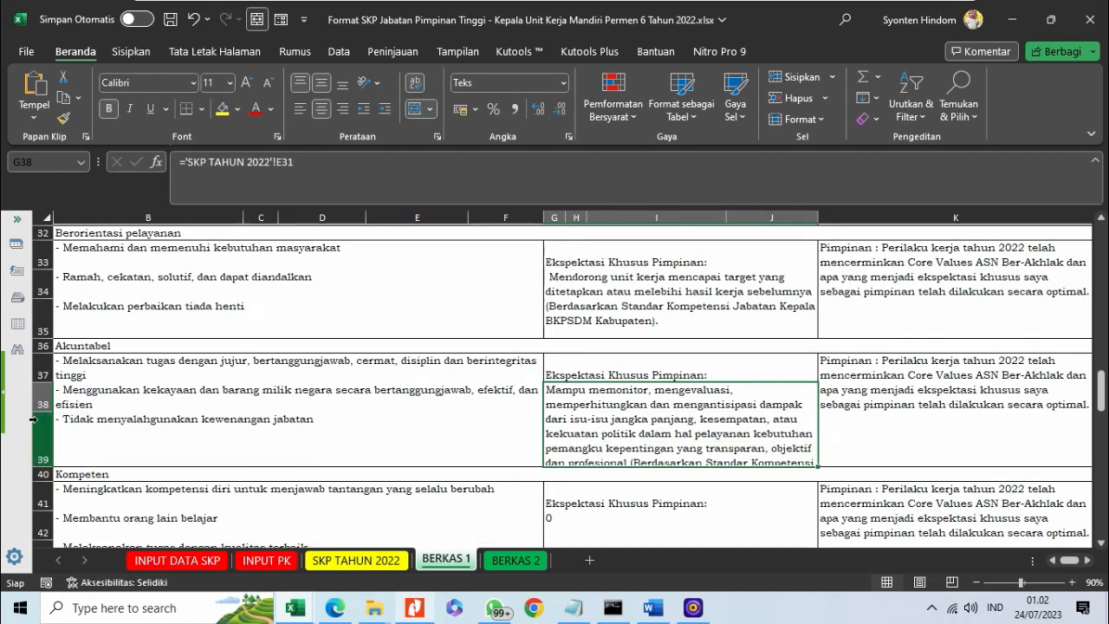
left_click_drag(42, 414, 42, 428)
left_click(1000, 400)
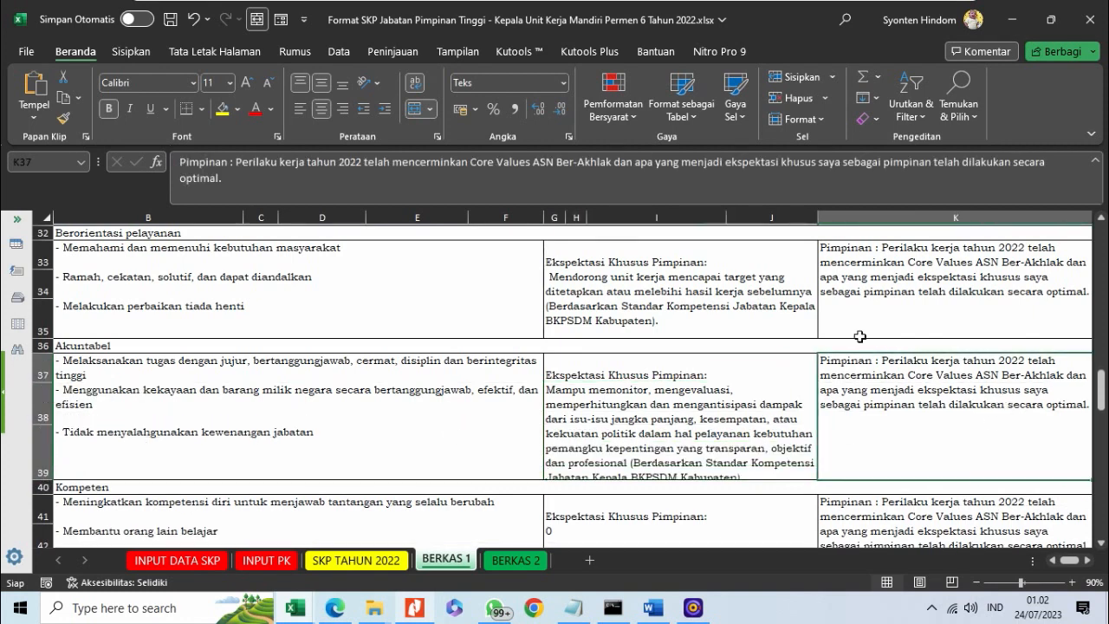
left_click_drag(812, 223, 839, 223)
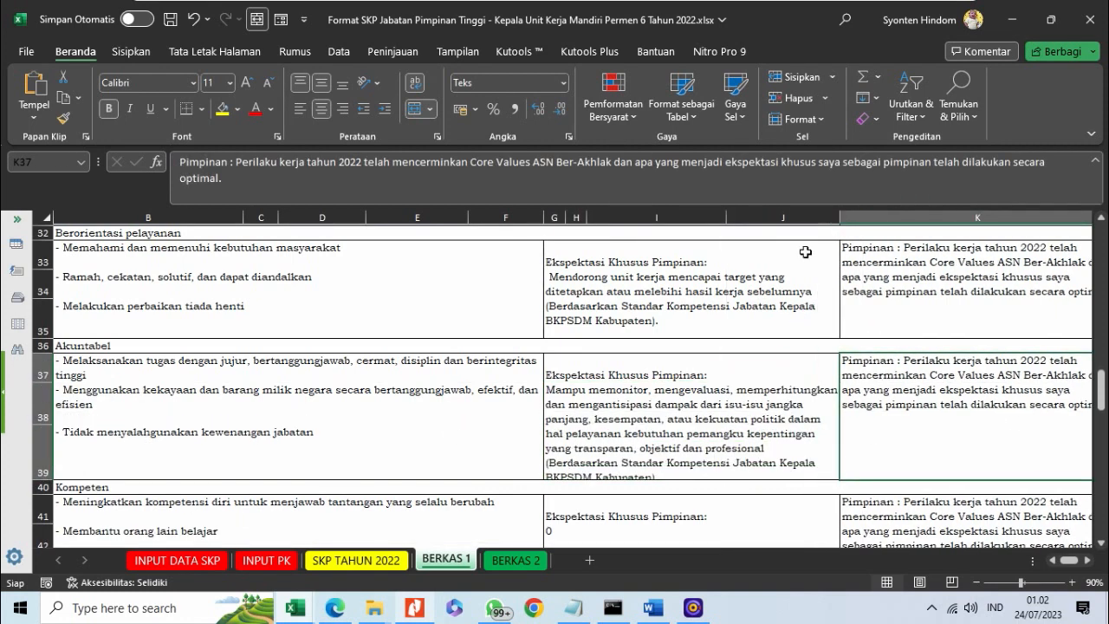
left_click_drag(728, 221, 747, 221)
Review the expectations and leader feedback for the remaining work behaviours, down to the assessor's signature block.
scroll(735, 322, "down", 4)
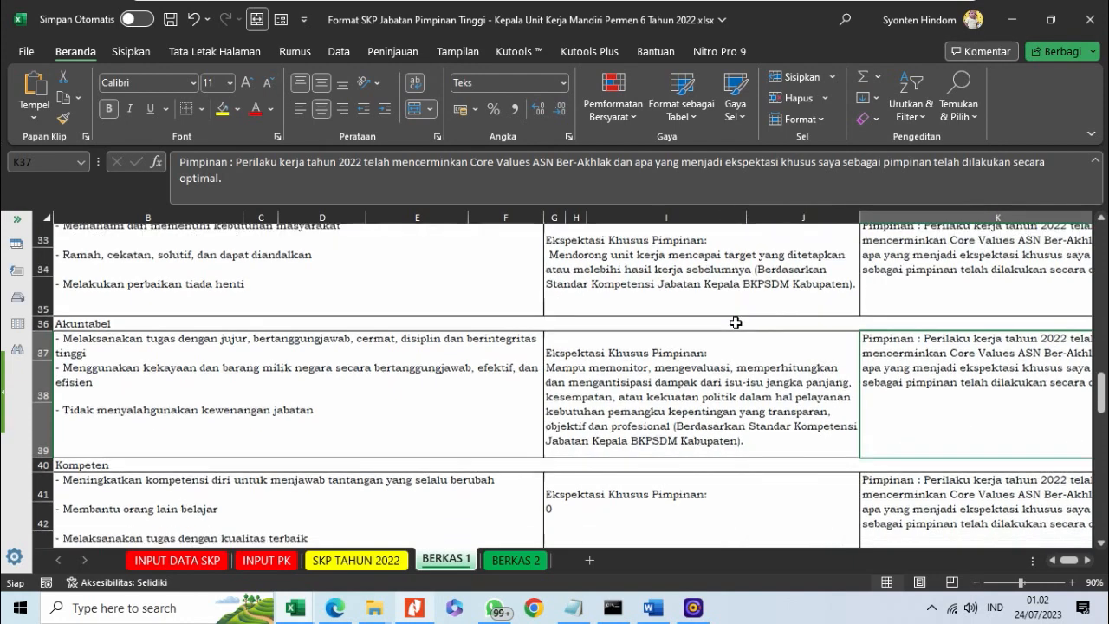
left_click(589, 385)
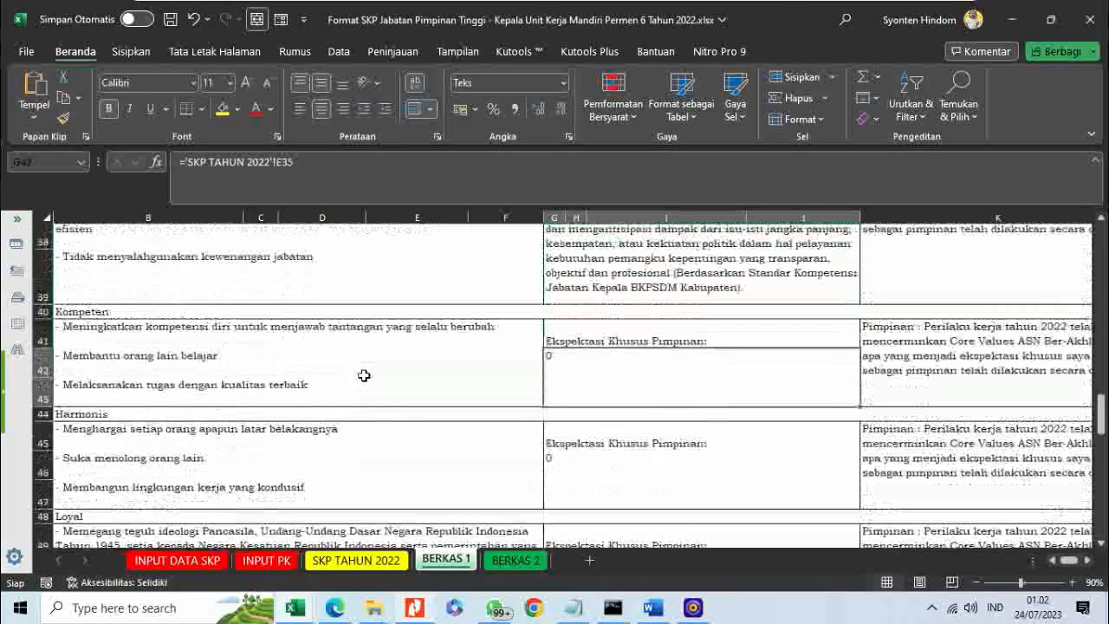
left_click(1089, 560)
left_click(1089, 561)
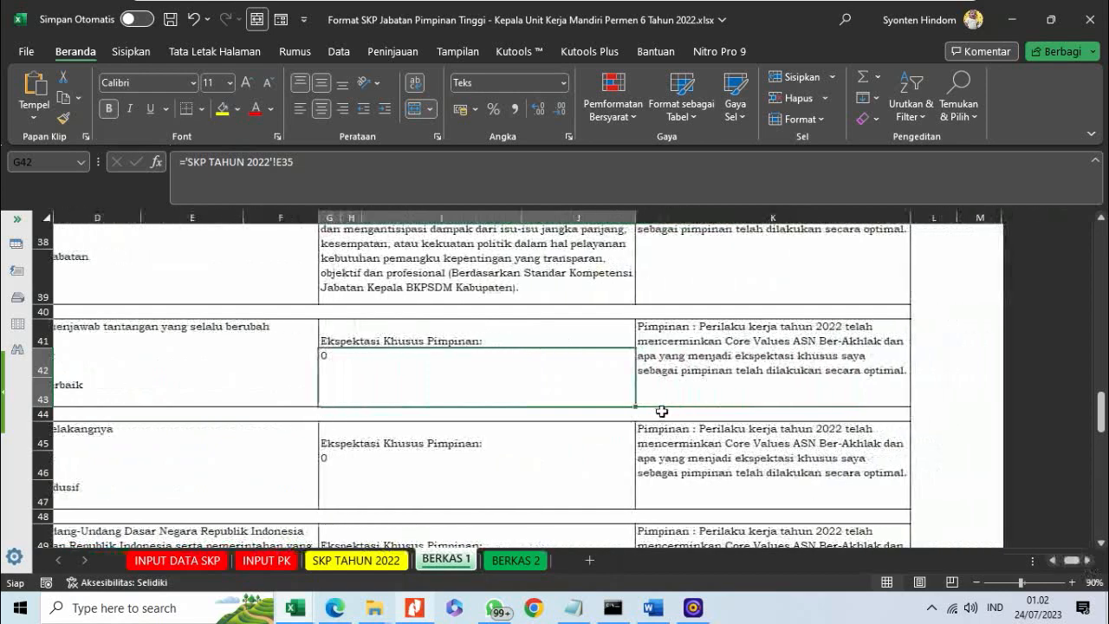
scroll(661, 413, "down", 5)
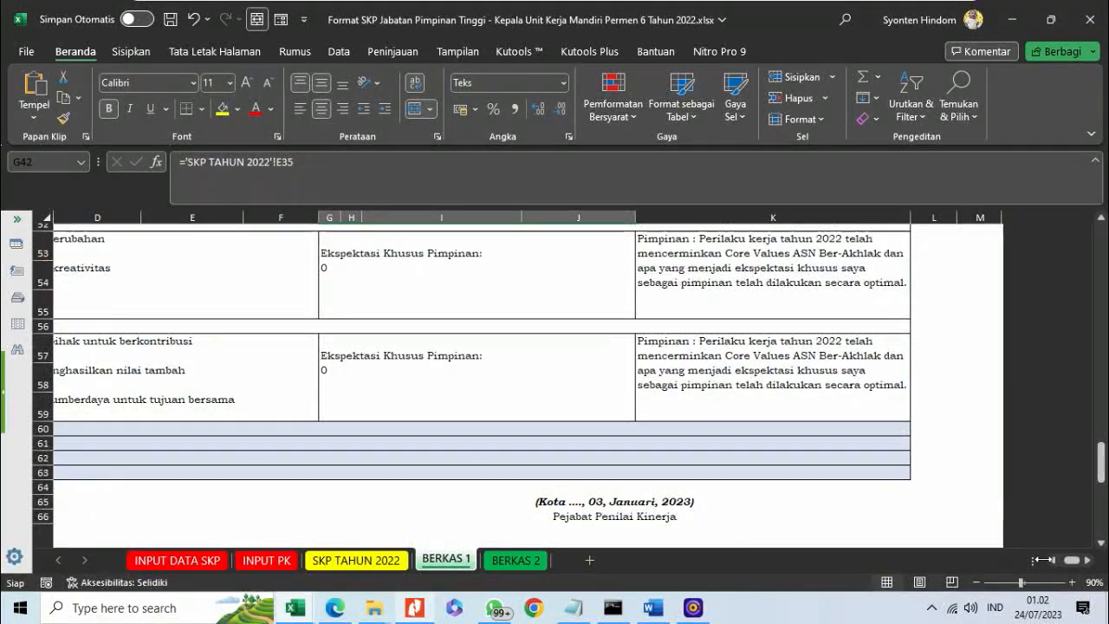
scroll(746, 443, "left", 3)
scroll(747, 443, "down", 2)
scroll(747, 443, "down", 2)
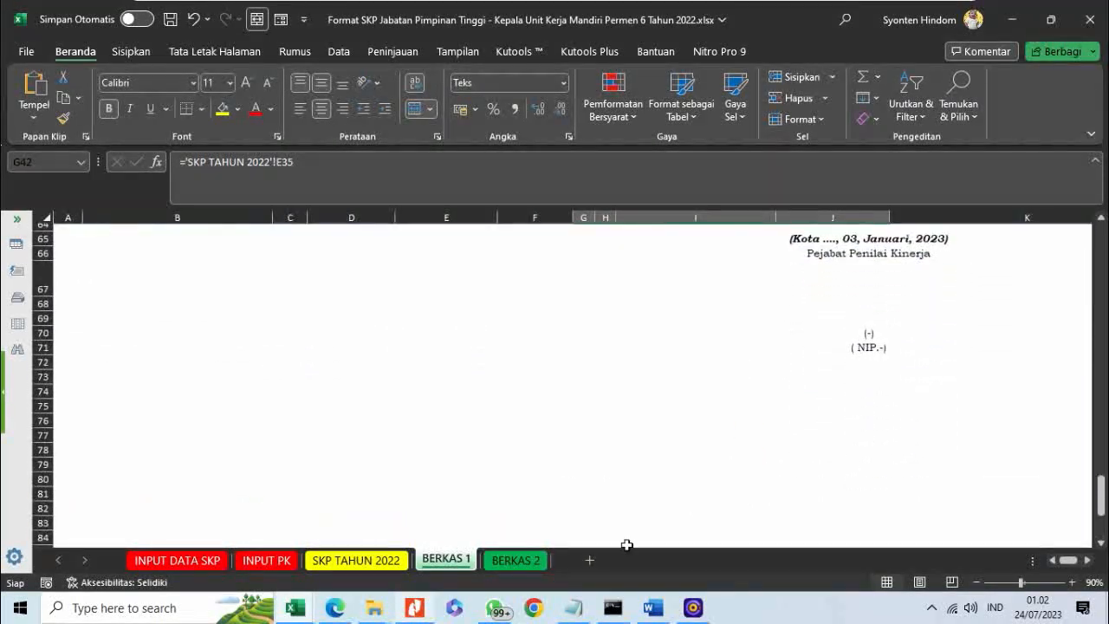
Review the BERKAS 2 evaluation document and check its employee details against the INPUT DATA SKP and BERKAS 1 sheets.
left_click(515, 560)
scroll(513, 459, "down", 8)
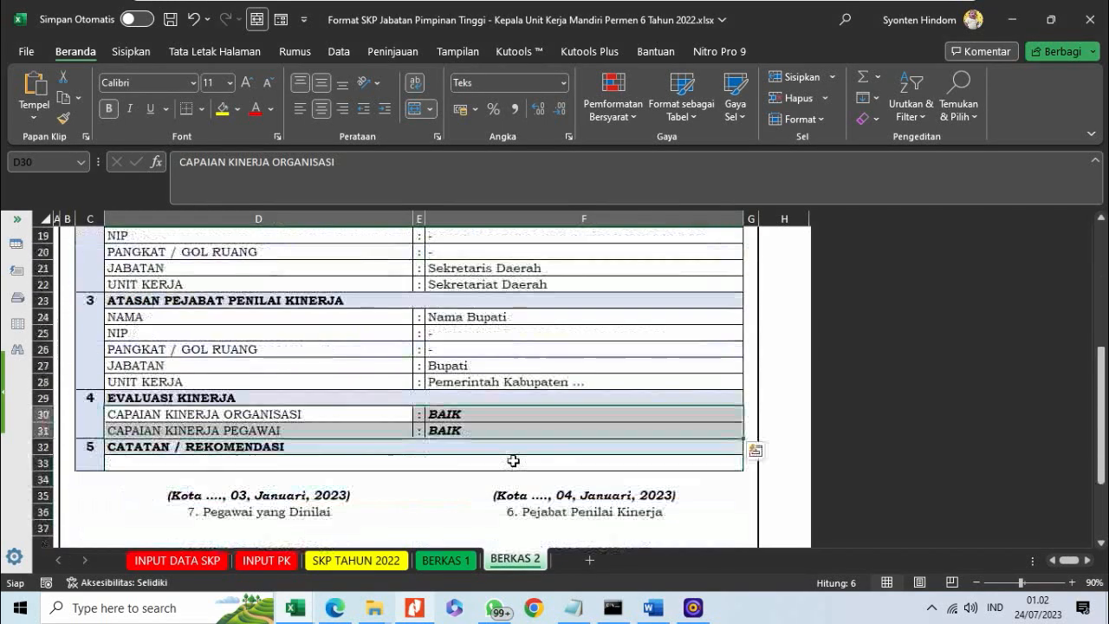
scroll(513, 459, "up", 8)
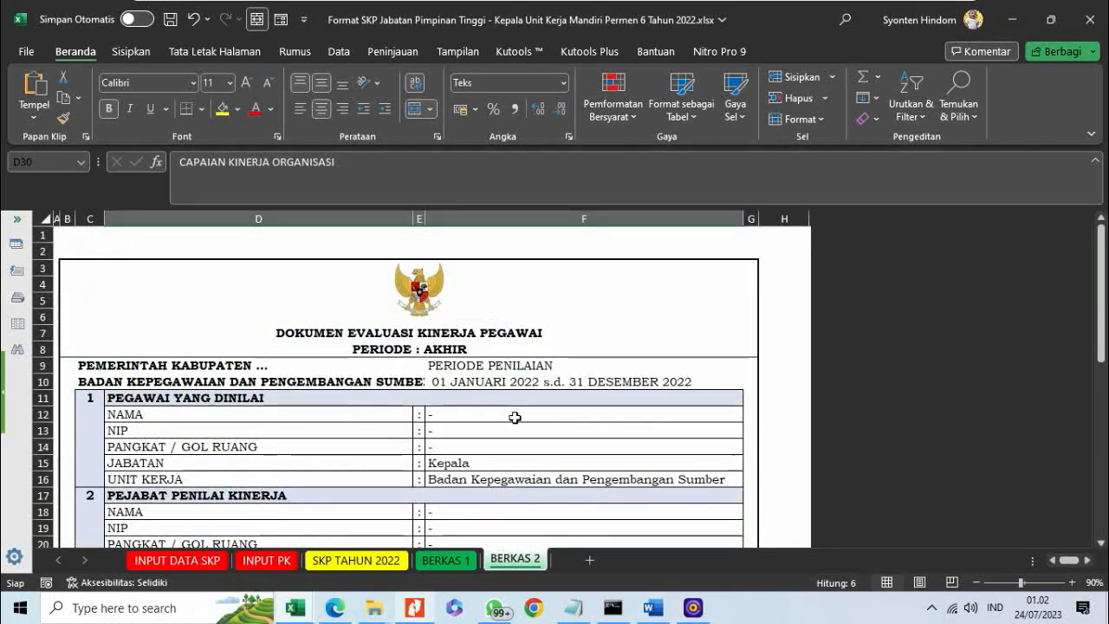
left_click(515, 418)
left_click(170, 560)
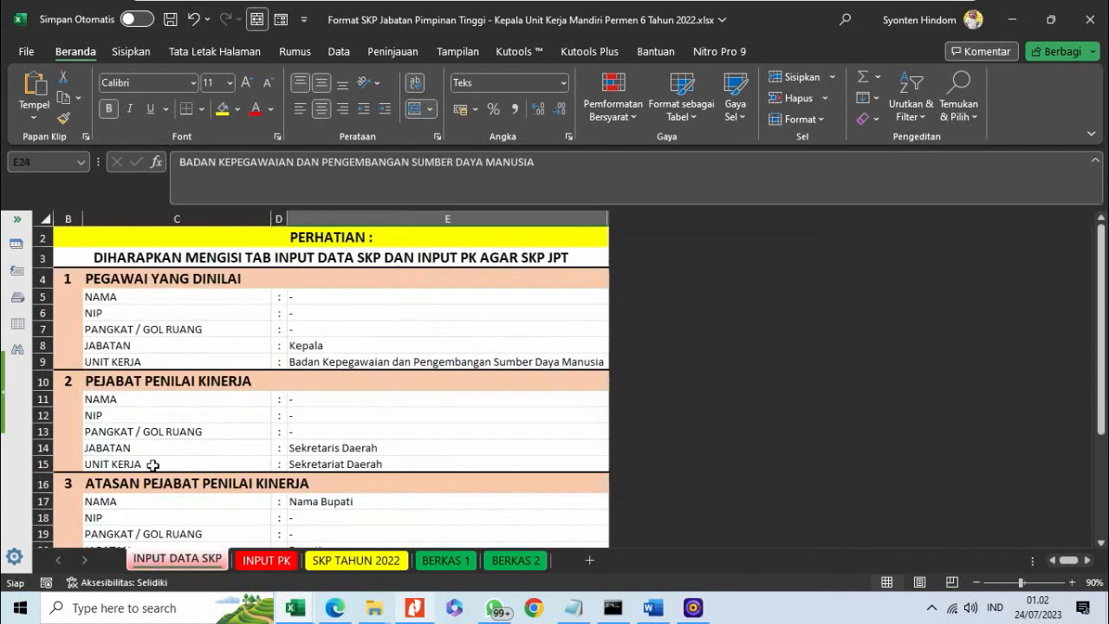
left_click(451, 562)
left_click(516, 561)
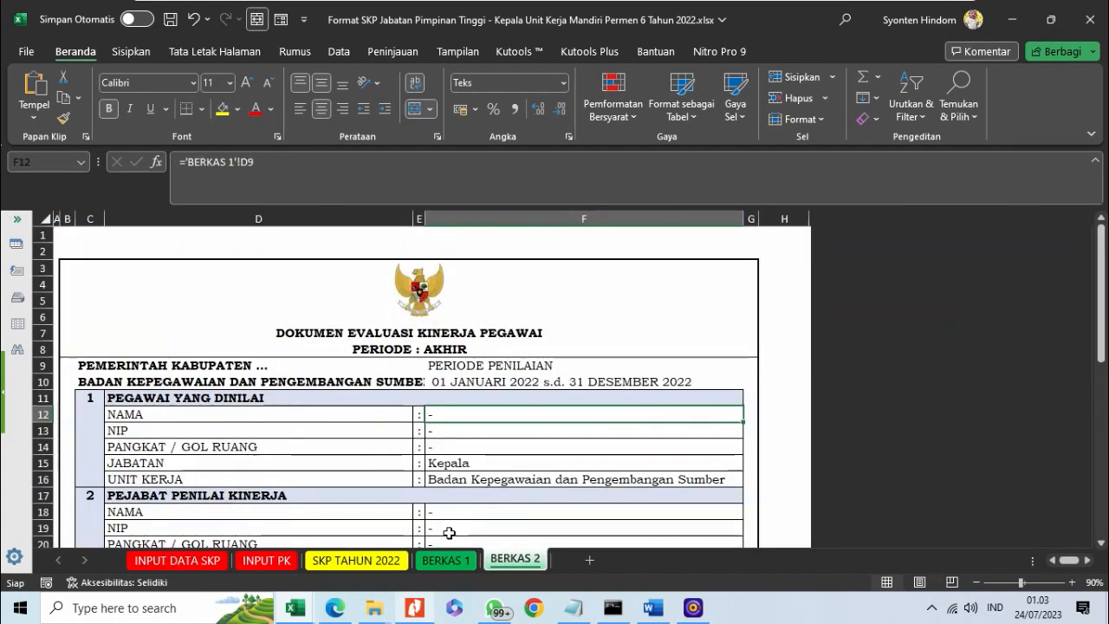
left_click(450, 560)
left_click(513, 560)
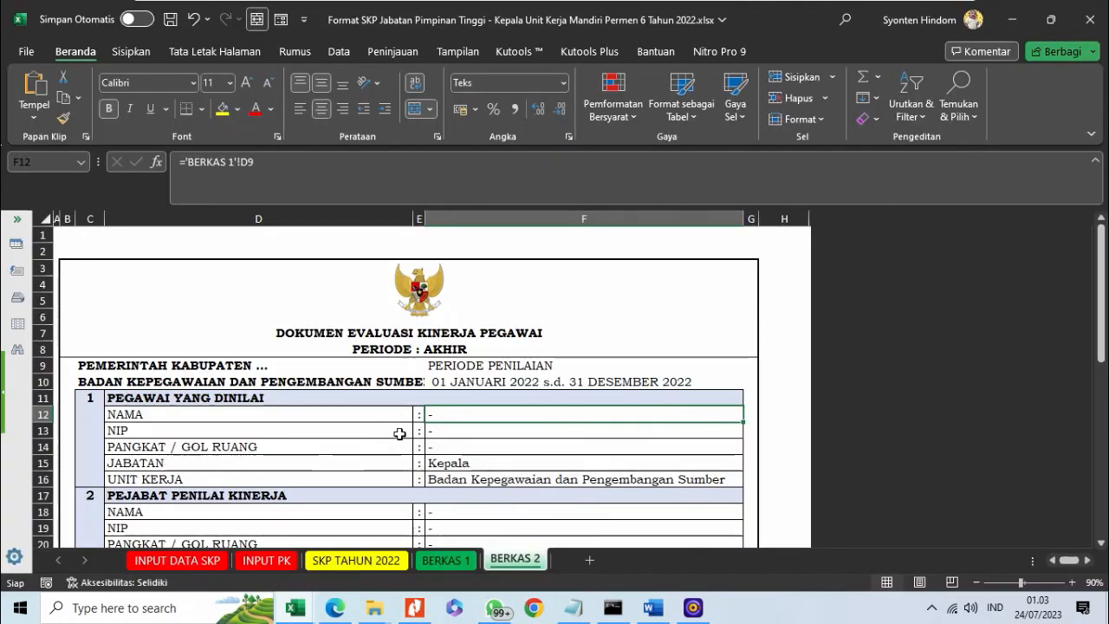
left_click(396, 431)
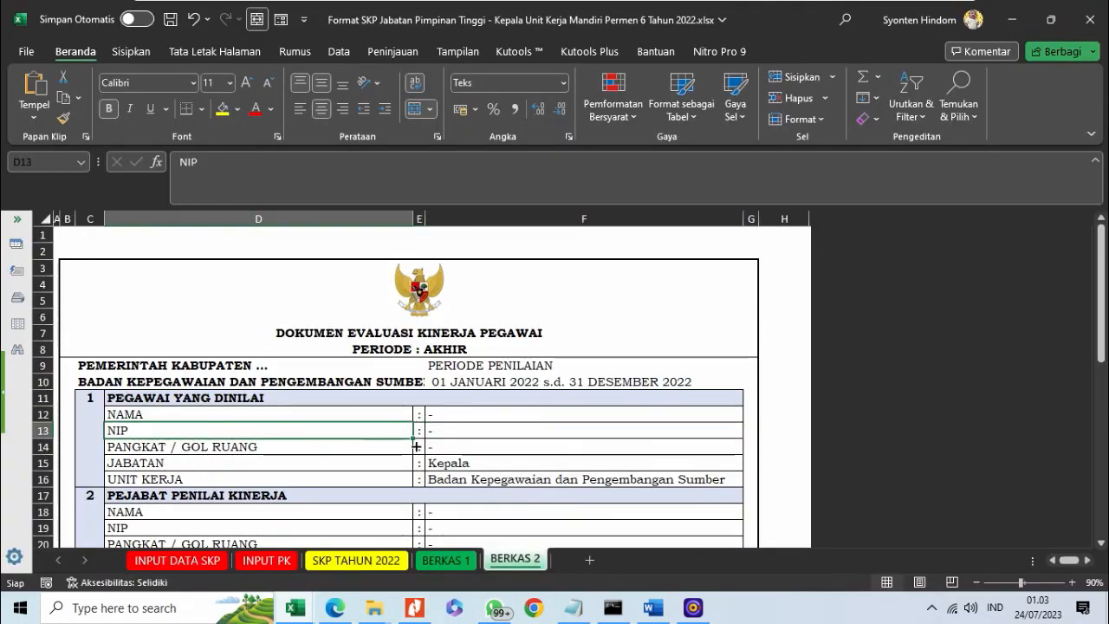
Look back over the BERKAS 1 evaluation sheet from the work behaviours up to its heading and employee details.
left_click(440, 563)
scroll(391, 439, "up", 10)
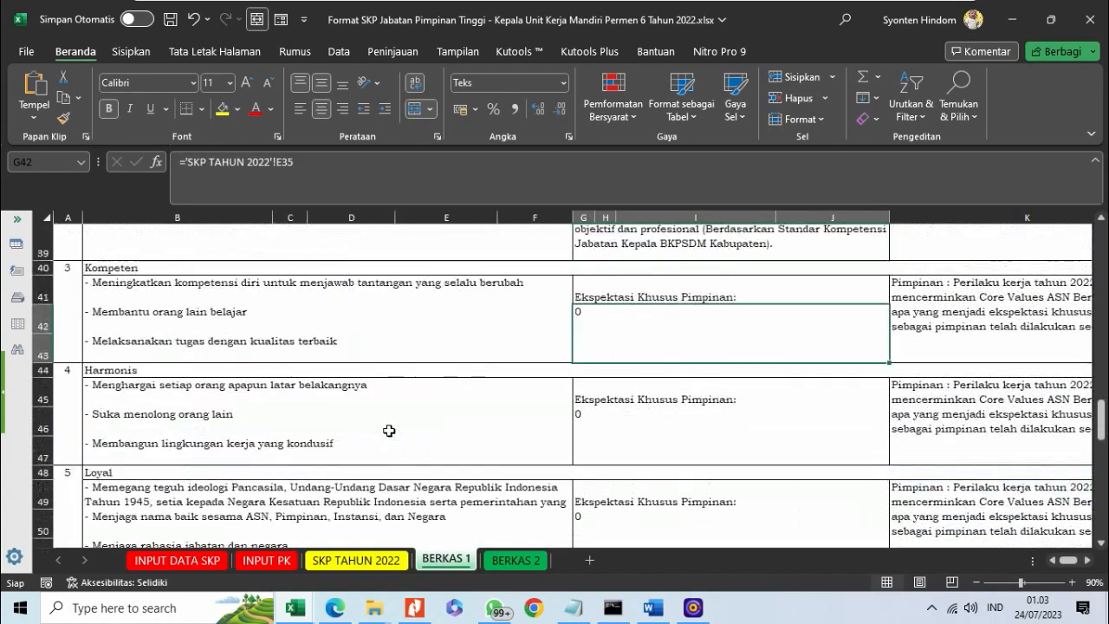
scroll(389, 430, "up", 8)
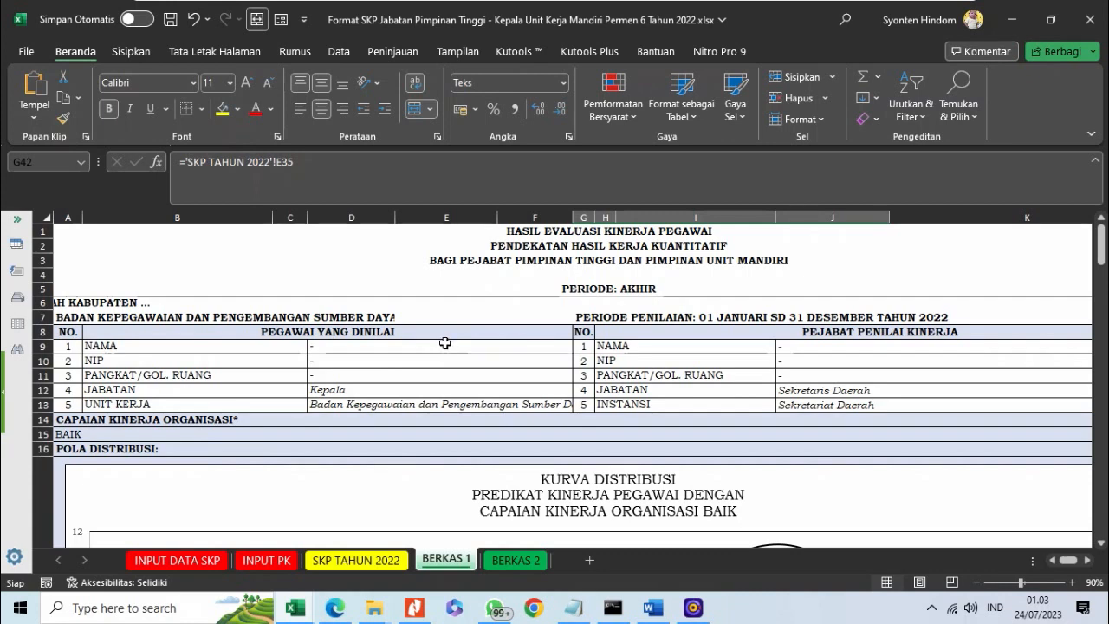
scroll(444, 343, "down", 1)
scroll(445, 343, "up", 1)
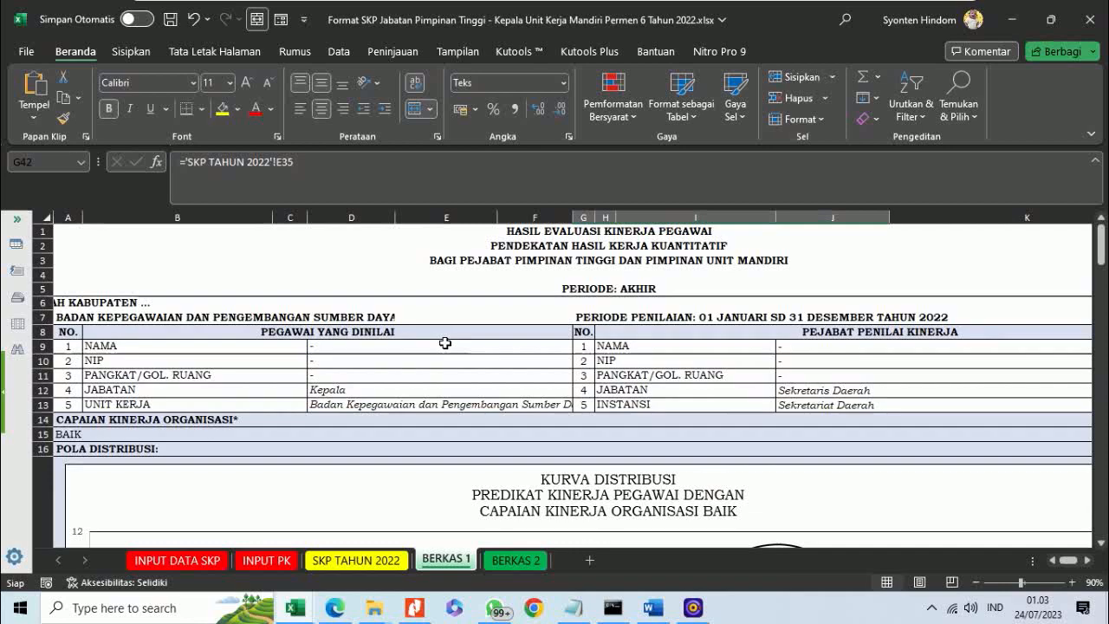
left_click(498, 563)
left_click(453, 559)
left_click(500, 565)
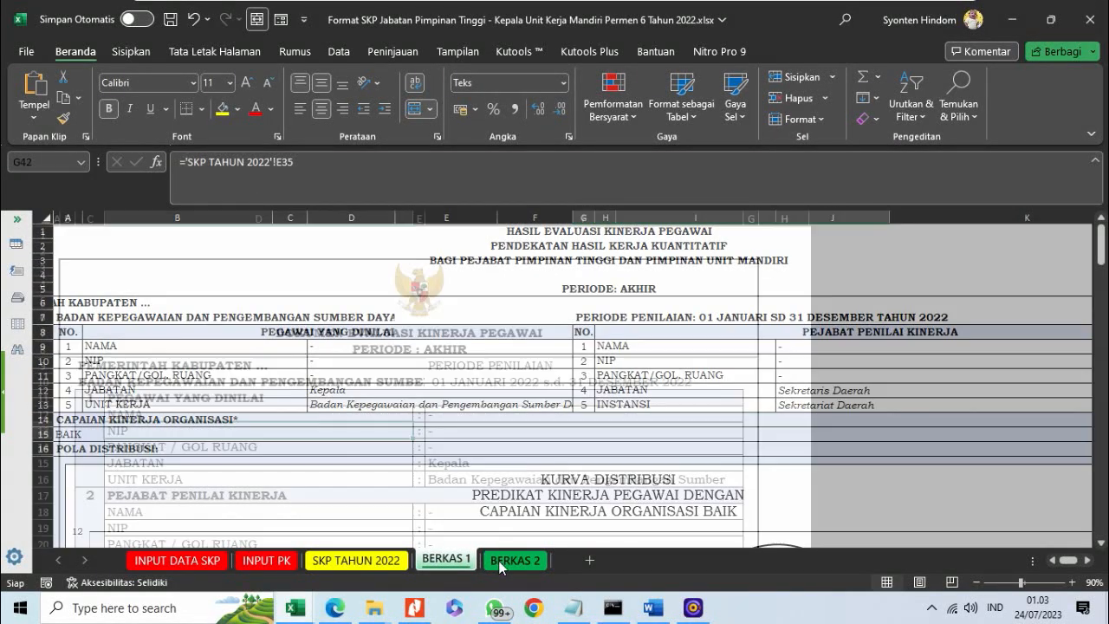
left_click(456, 564)
left_click(498, 566)
left_click(441, 564)
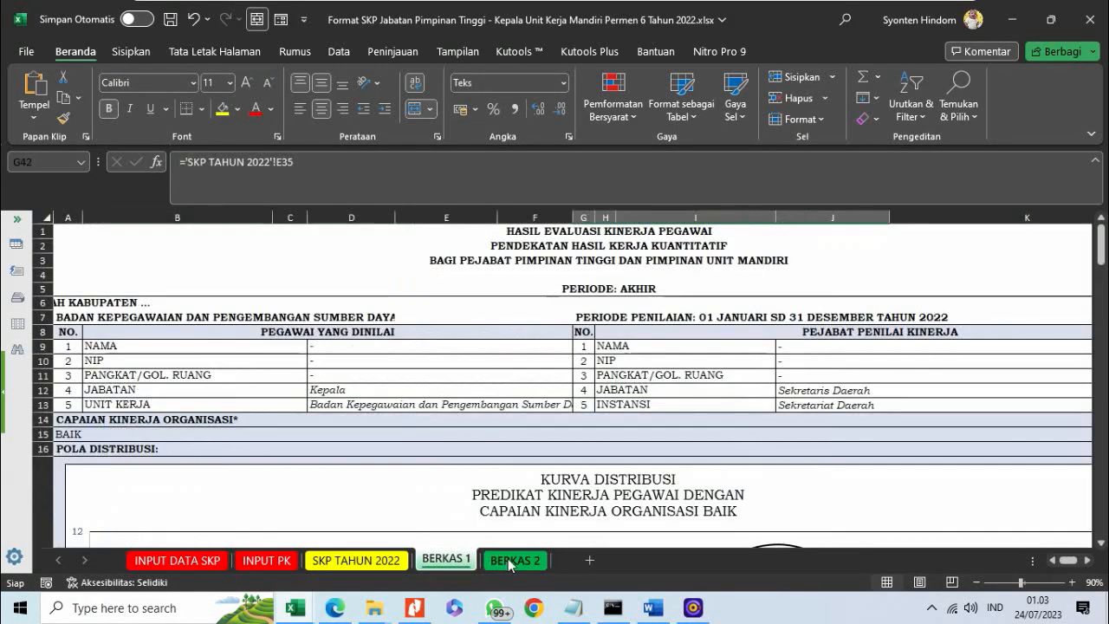
left_click(510, 564)
left_click(446, 560)
scroll(399, 488, "down", 6)
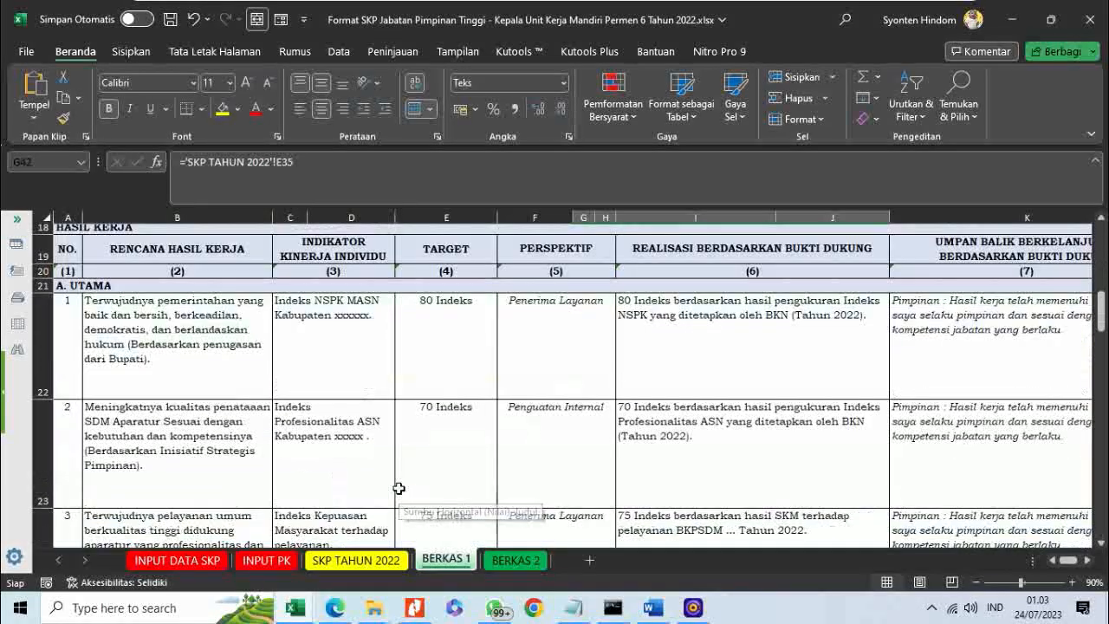
scroll(398, 489, "up", 6)
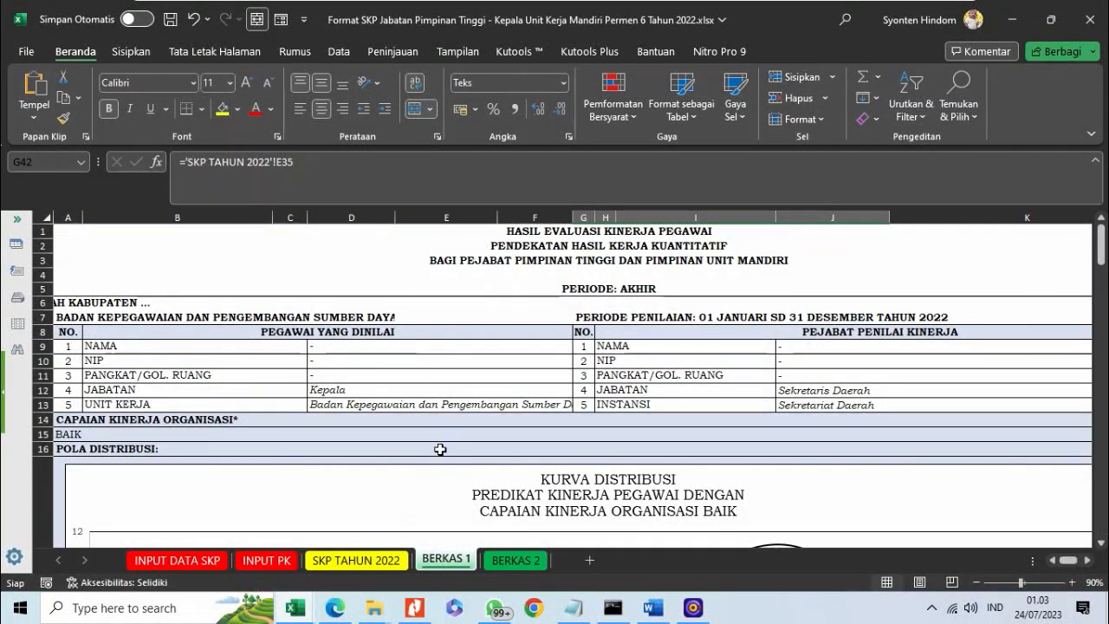
mouse_move(692, 608)
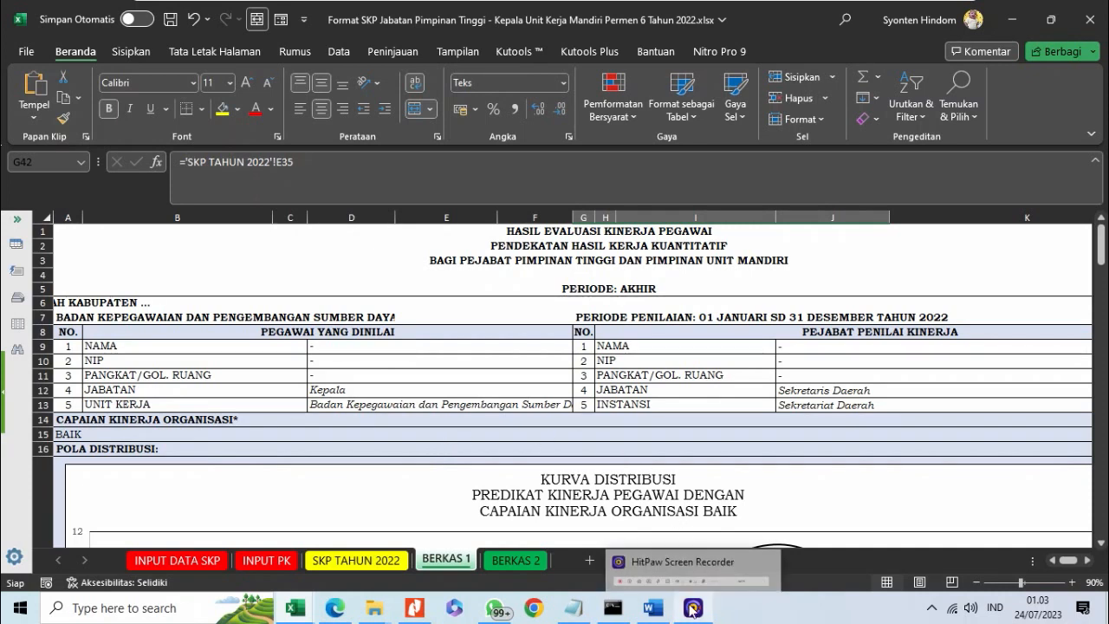
left_click(659, 571)
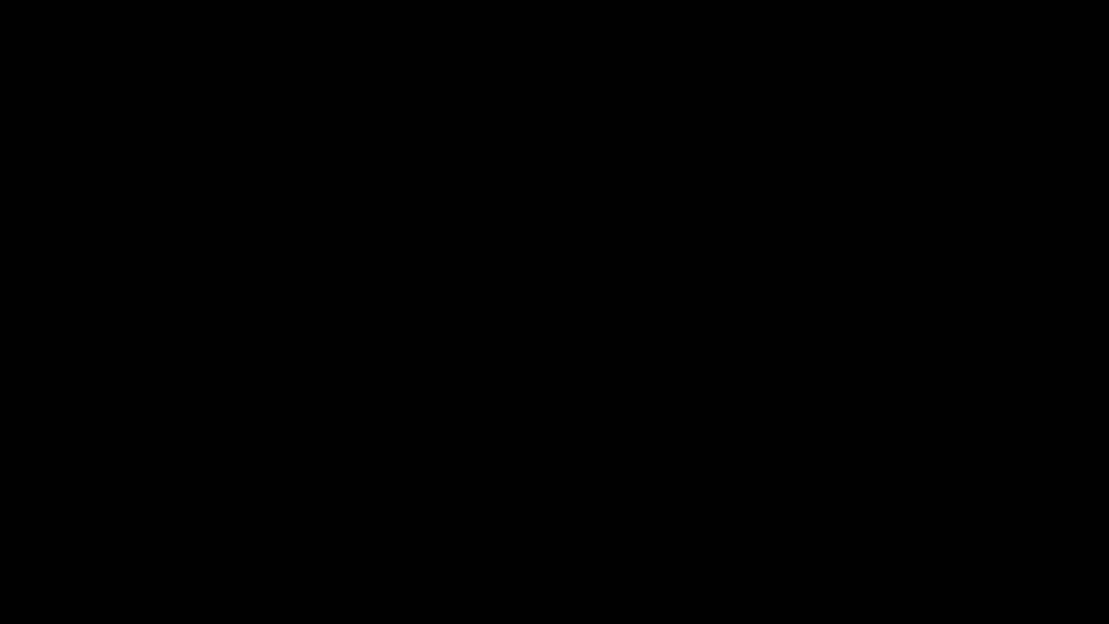